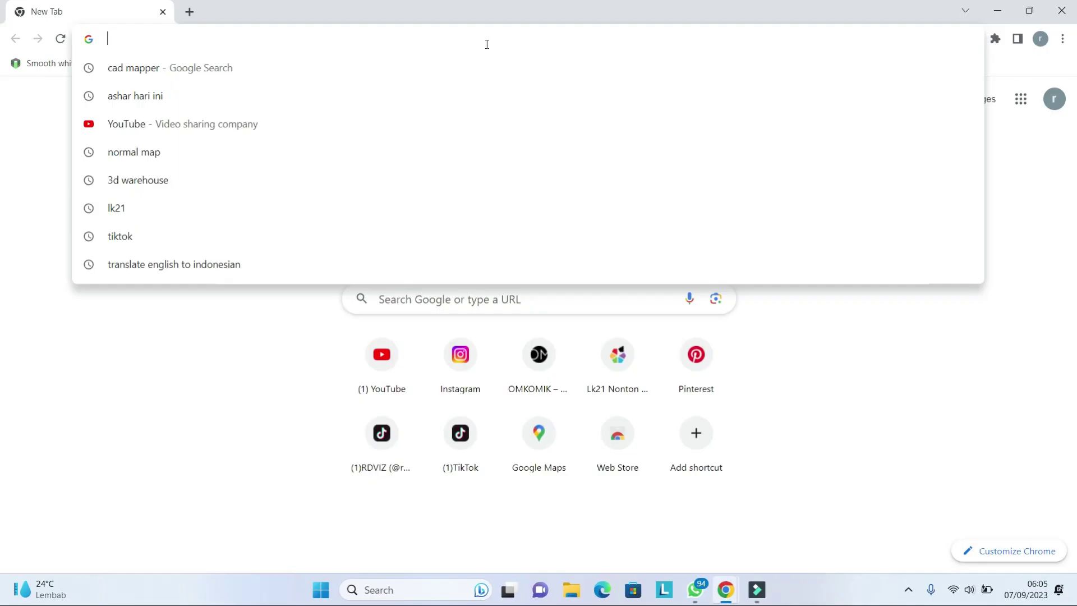
Step: Open the CADMAPPER site and choose SketchUp 2015+ as the design program
{"action": "type", "text": "cad"}
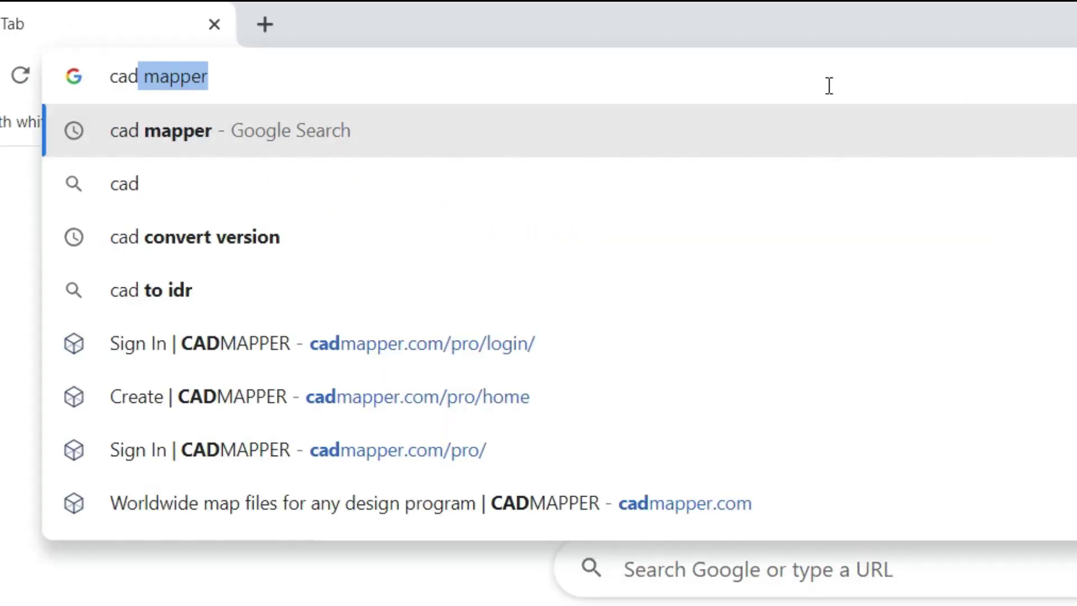
{"action": "type", "text": "mapper"}
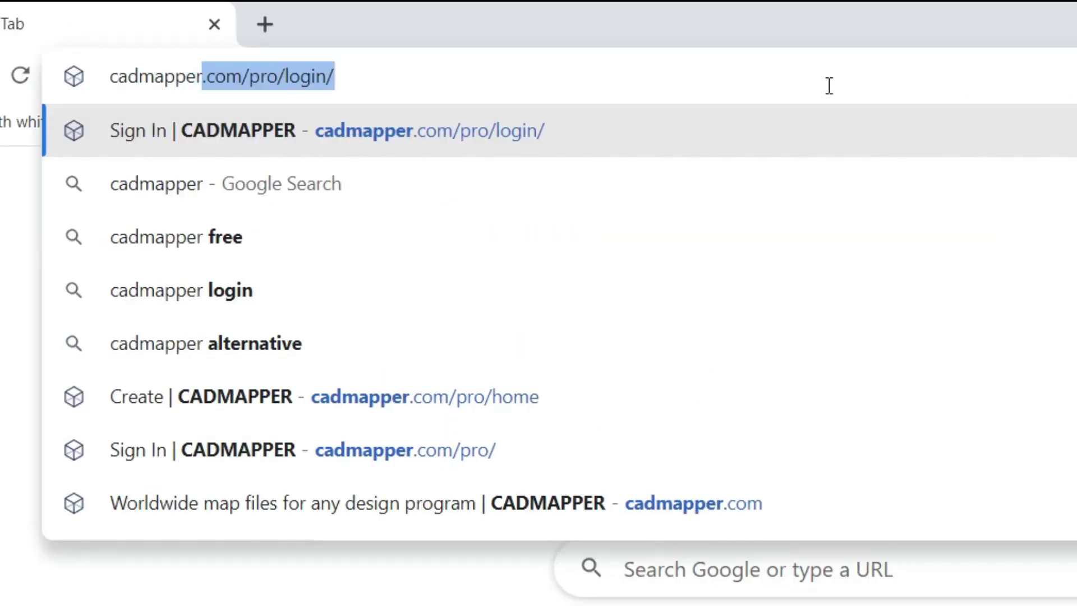
{"action": "left_click", "coordinate": [817, 128]}
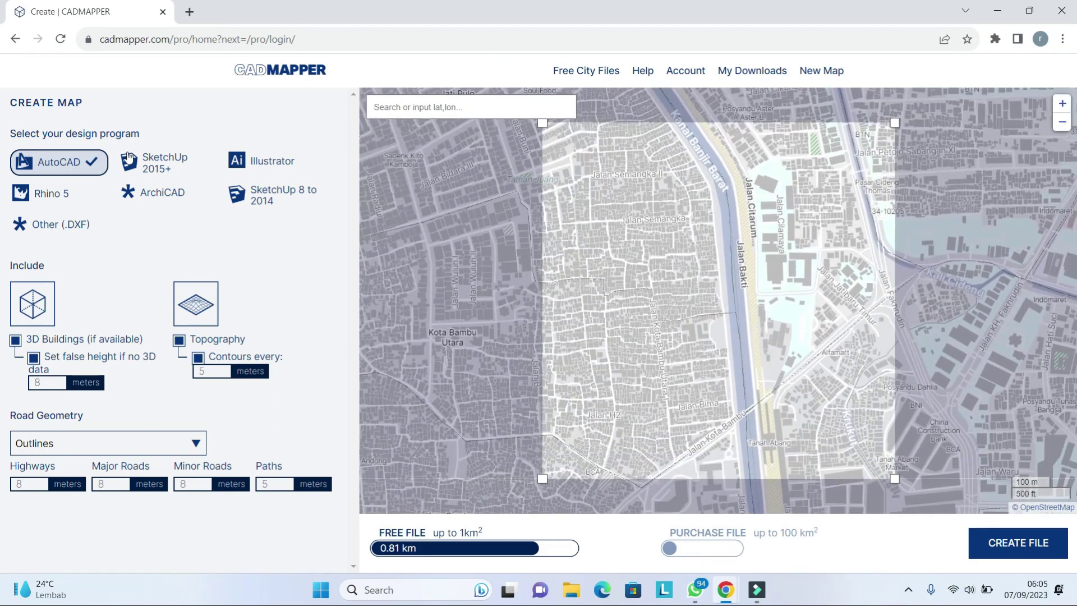
{"action": "left_click", "coordinate": [168, 160]}
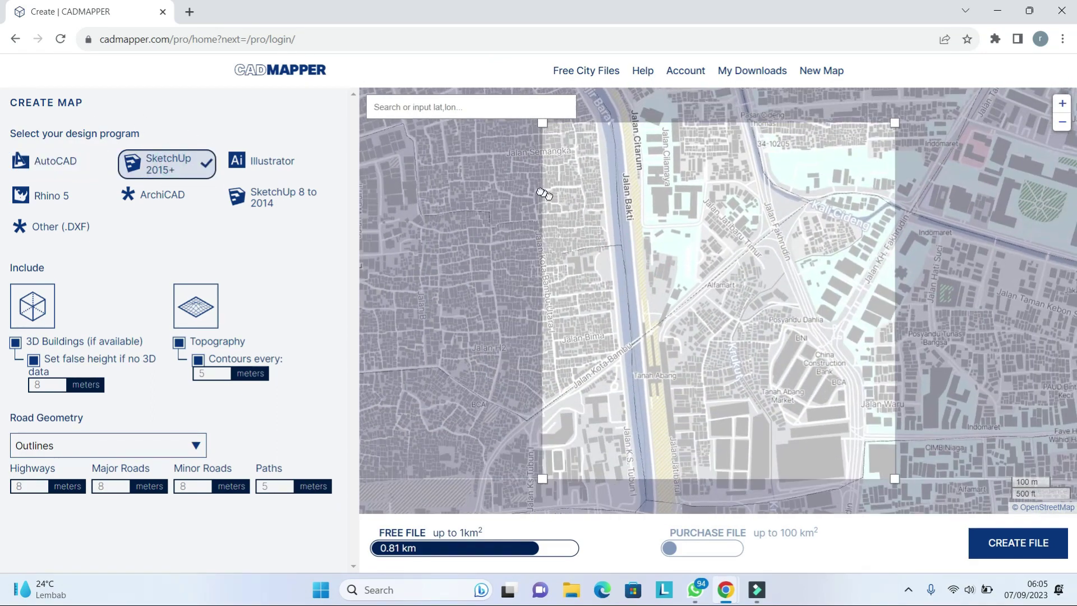
Step: Frame the Jakarta site area on the map and create the map file
{"action": "left_click_drag", "start_coordinate": [569, 271], "coordinate": [540, 192]}
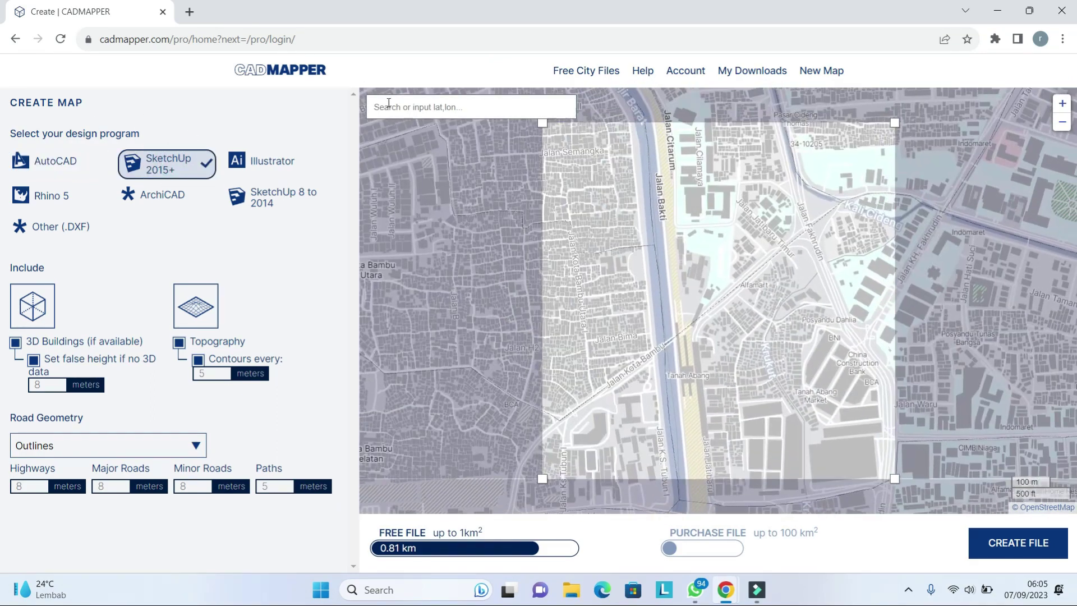
{"action": "mouse_move", "coordinate": [660, 240]}
{"action": "left_mouse_down"}
{"action": "mouse_move", "coordinate": [749, 313]}
{"action": "mouse_move", "coordinate": [740, 356]}
{"action": "left_mouse_up"}
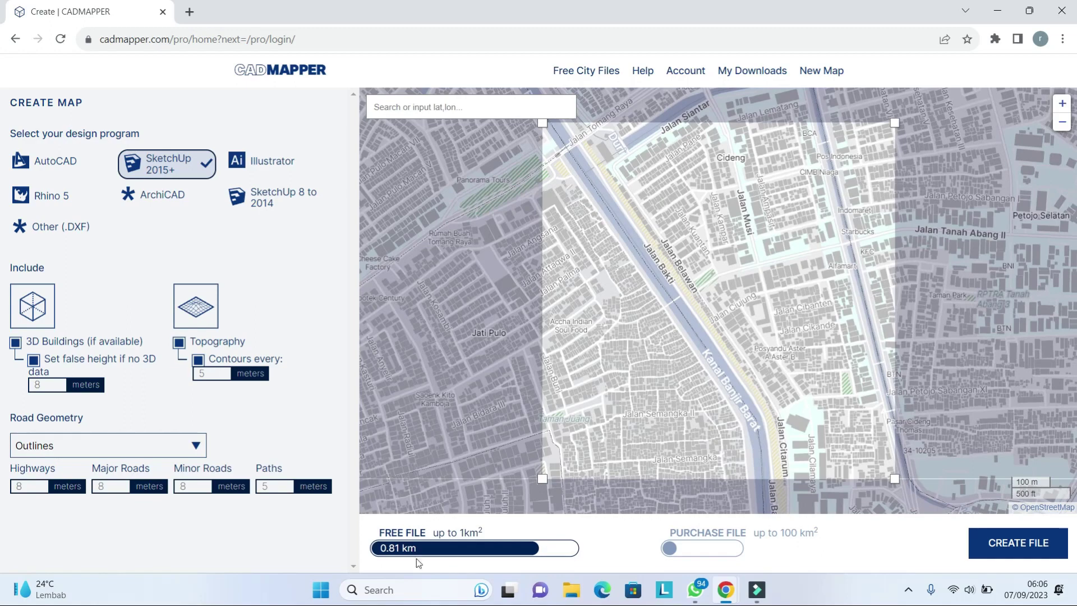
{"action": "left_click_drag", "start_coordinate": [747, 299], "coordinate": [752, 278]}
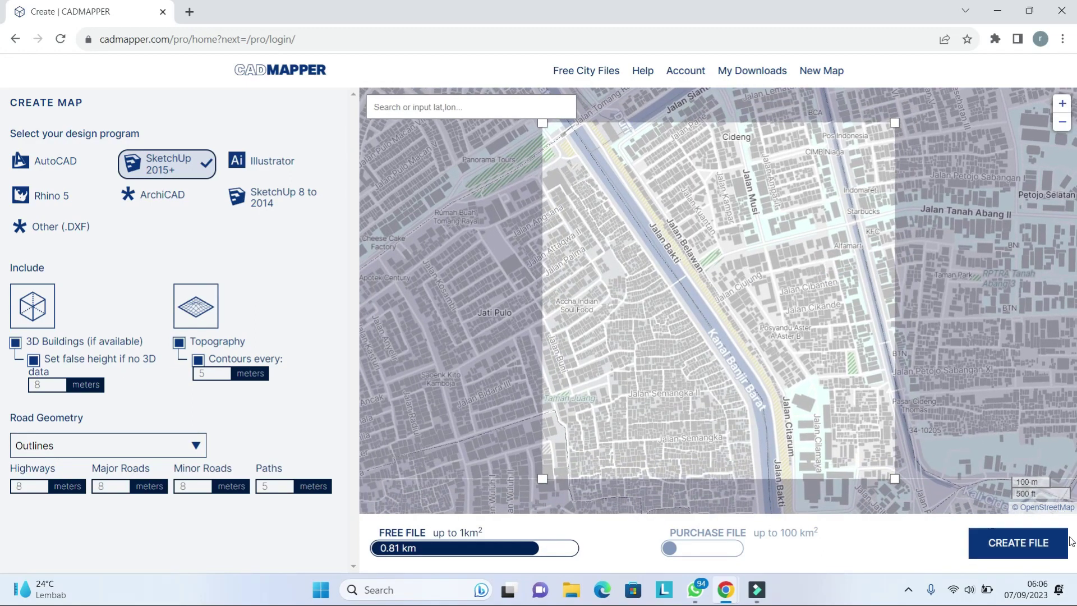
{"action": "left_click", "coordinate": [1023, 542]}
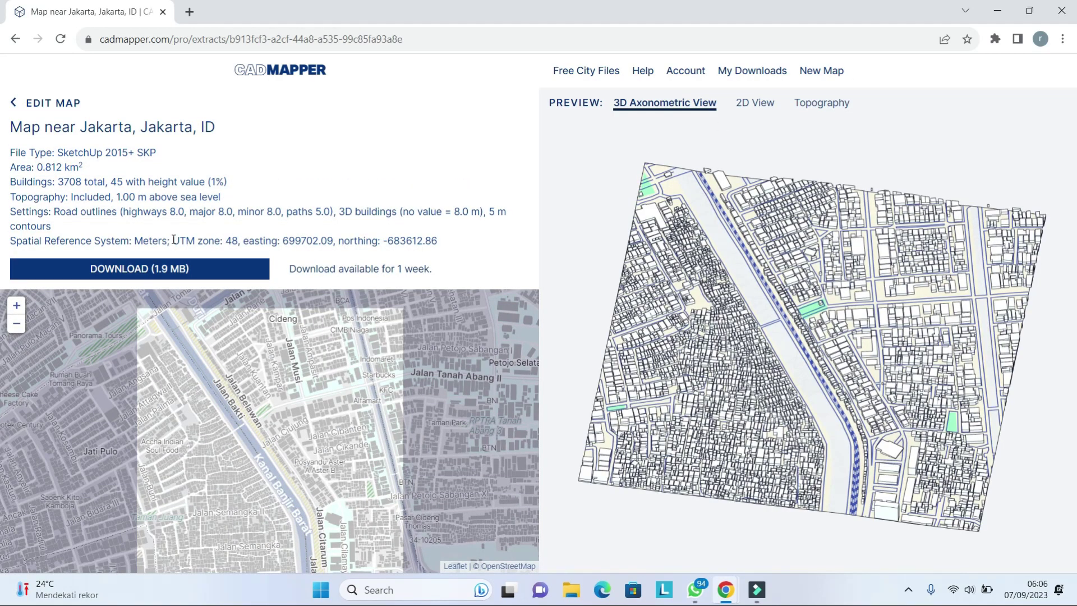
Step: Download the generated map zip into the Pictures folder
{"action": "left_click", "coordinate": [227, 271]}
{"action": "left_click", "coordinate": [674, 287]}
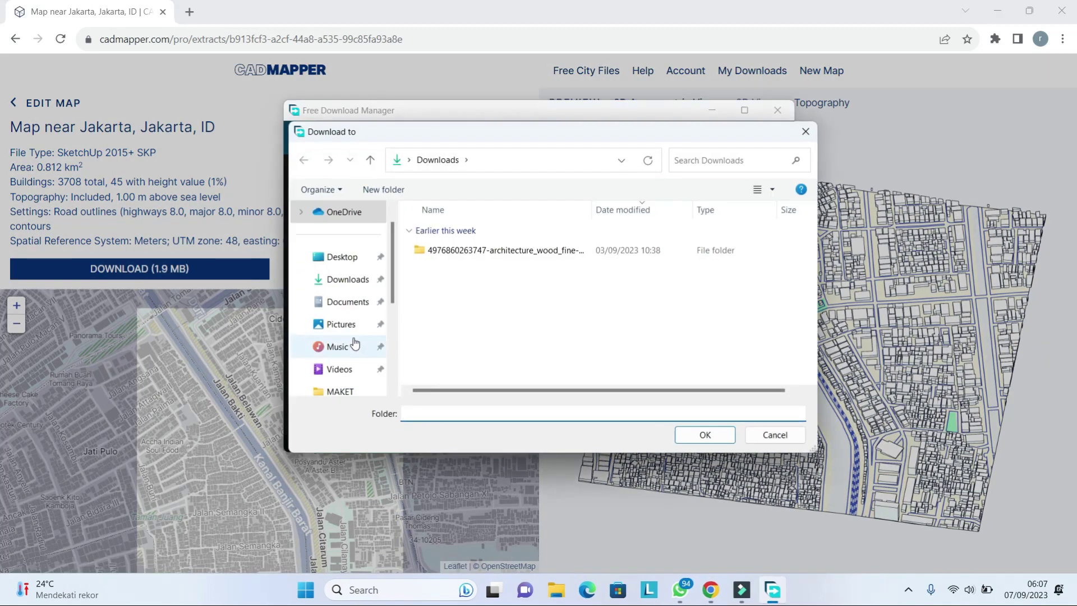
{"action": "left_click", "coordinate": [341, 325]}
{"action": "left_click", "coordinate": [705, 435]}
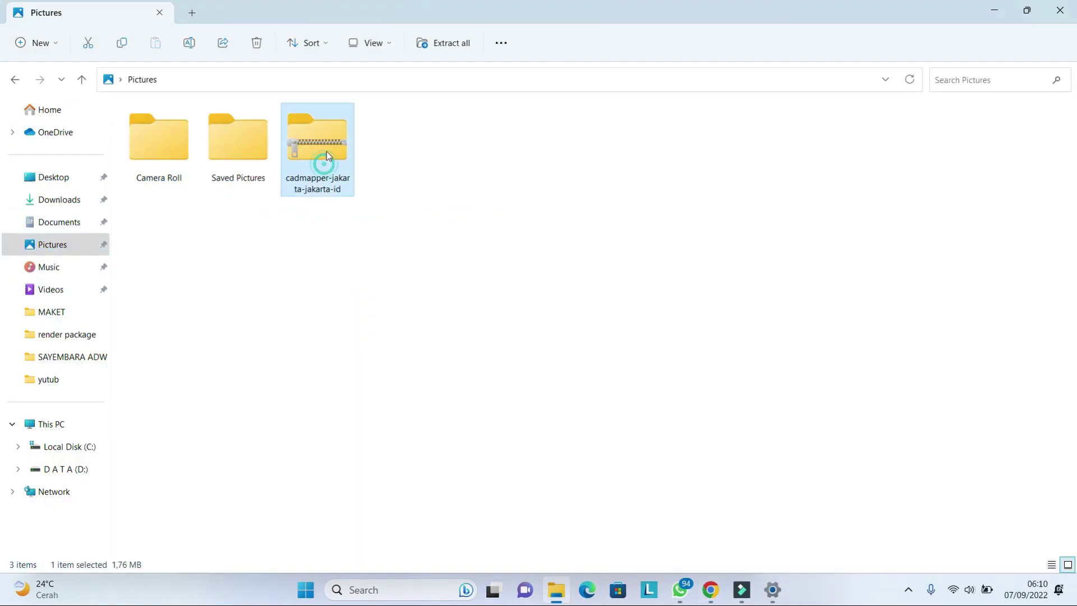
Step: Extract the zip in Pictures and select the SketchUp file inside the cadmapper-jakarta-jakarta-id folder
{"action": "right_click", "coordinate": [328, 137]}
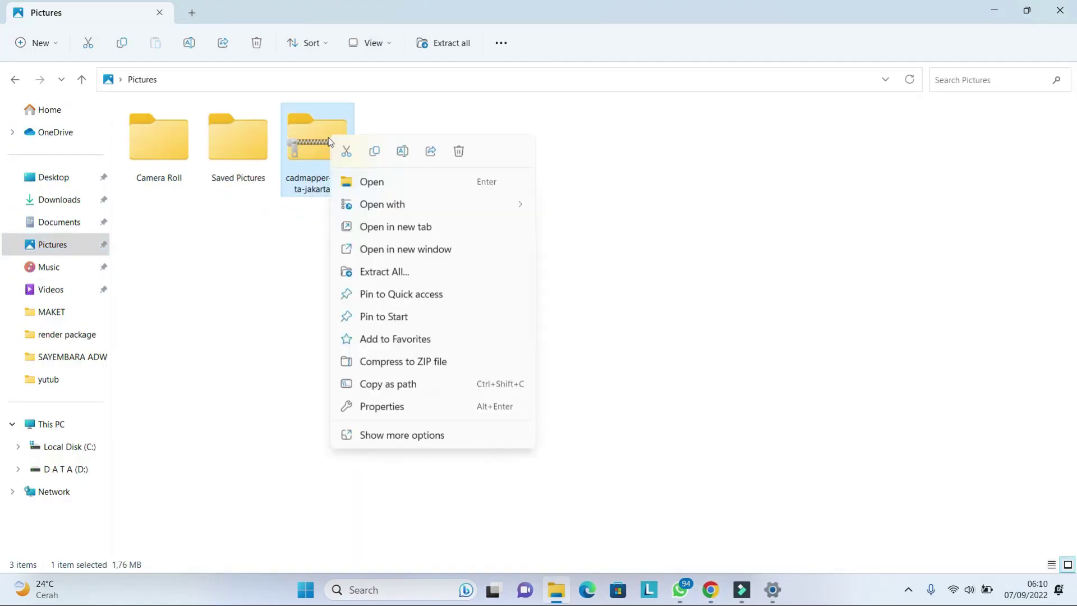
{"action": "left_click", "coordinate": [402, 273]}
{"action": "left_click", "coordinate": [645, 435]}
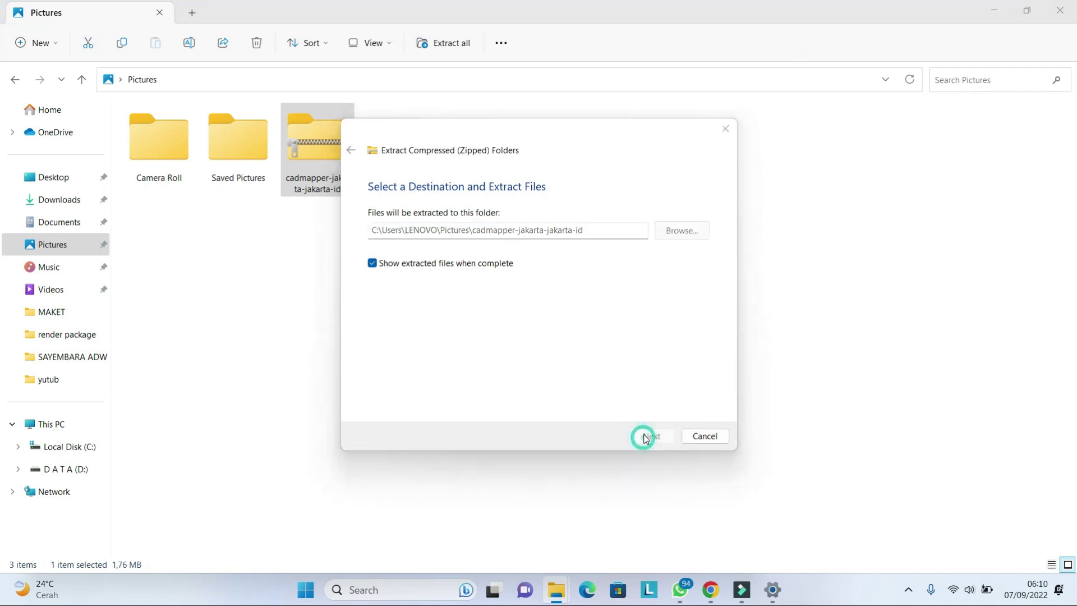
{"action": "left_click", "coordinate": [951, 112]}
{"action": "double_click", "coordinate": [398, 140]}
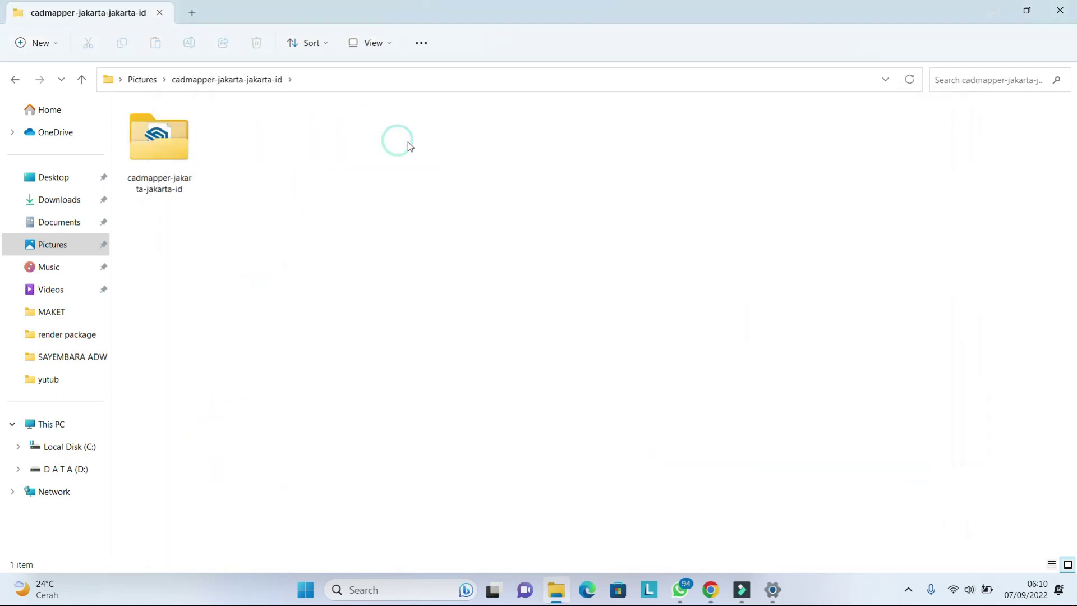
{"action": "double_click", "coordinate": [160, 149]}
{"action": "left_click", "coordinate": [149, 115]}
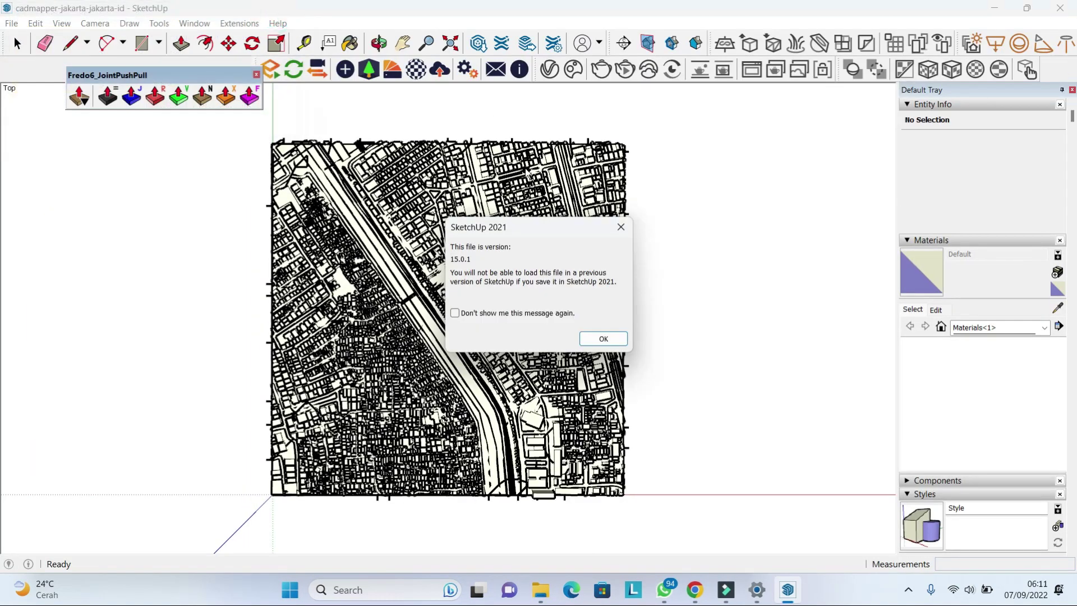
Step: Dismiss the version warning and orbit and zoom the Jakarta model into a tilted 3D view
{"action": "left_click", "coordinate": [620, 228]}
{"action": "left_click_drag", "start_coordinate": [505, 243], "coordinate": [550, 110]}
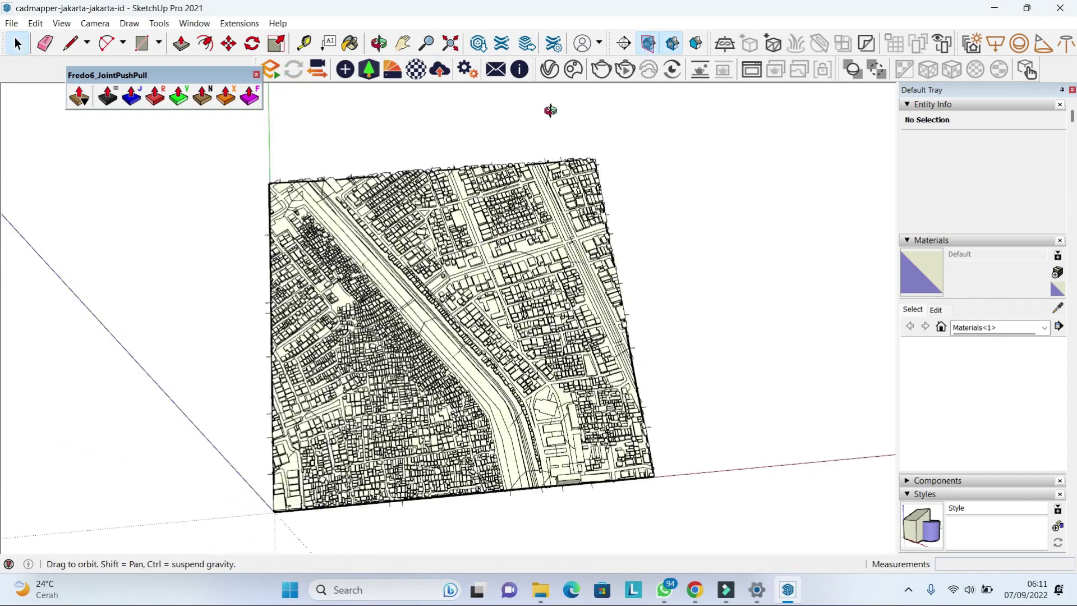
{"action": "scroll", "coordinate": [505, 269], "scroll_direction": "down", "scroll_amount": 5}
{"action": "scroll", "coordinate": [505, 269], "scroll_direction": "up", "scroll_amount": 5}
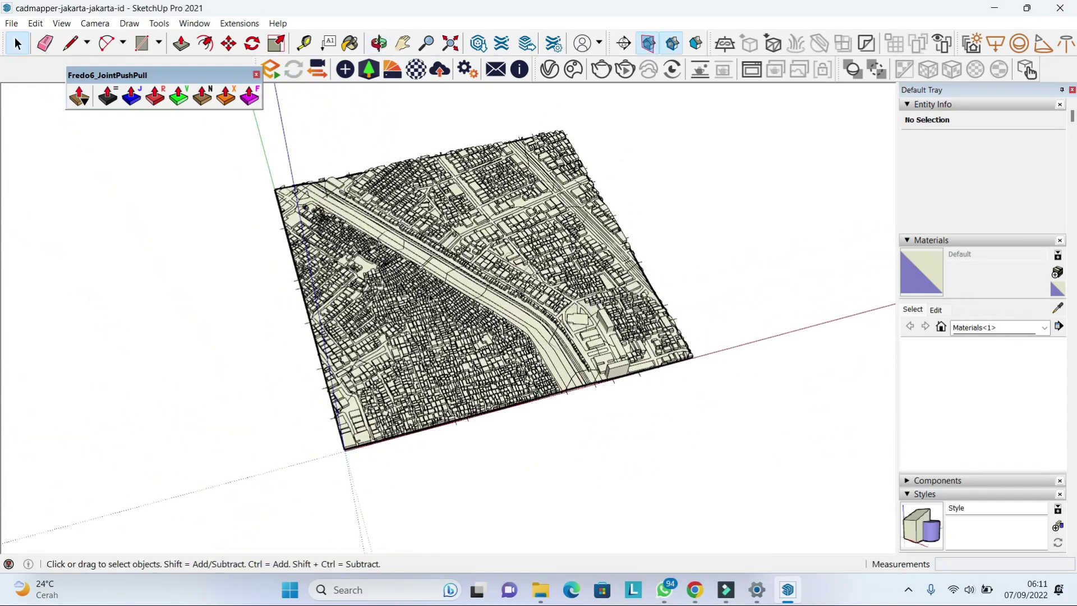
{"action": "scroll", "coordinate": [426, 300], "scroll_direction": "up", "scroll_amount": 1}
{"action": "scroll", "coordinate": [443, 314], "scroll_direction": "up", "scroll_amount": 3}
{"action": "scroll", "coordinate": [451, 325], "scroll_direction": "up", "scroll_amount": 3}
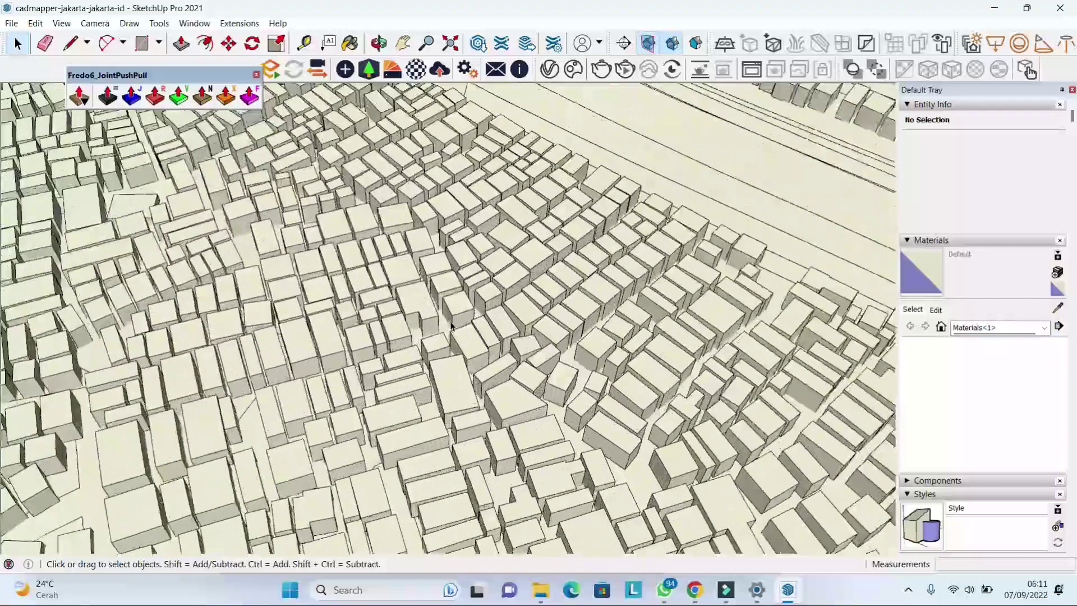
{"action": "scroll", "coordinate": [452, 326], "scroll_direction": "down", "scroll_amount": 3}
{"action": "scroll", "coordinate": [452, 325], "scroll_direction": "down", "scroll_amount": 3}
{"action": "scroll", "coordinate": [452, 325], "scroll_direction": "down", "scroll_amount": 3}
{"action": "scroll", "coordinate": [452, 325], "scroll_direction": "down", "scroll_amount": 1}
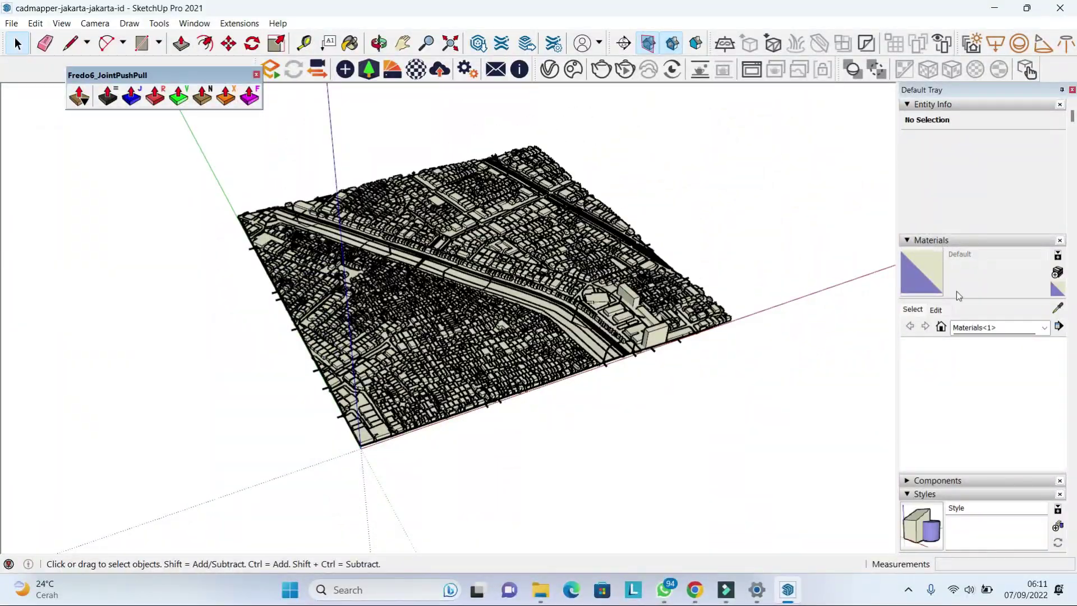
{"action": "scroll", "coordinate": [1017, 316], "scroll_direction": "down", "scroll_amount": 3}
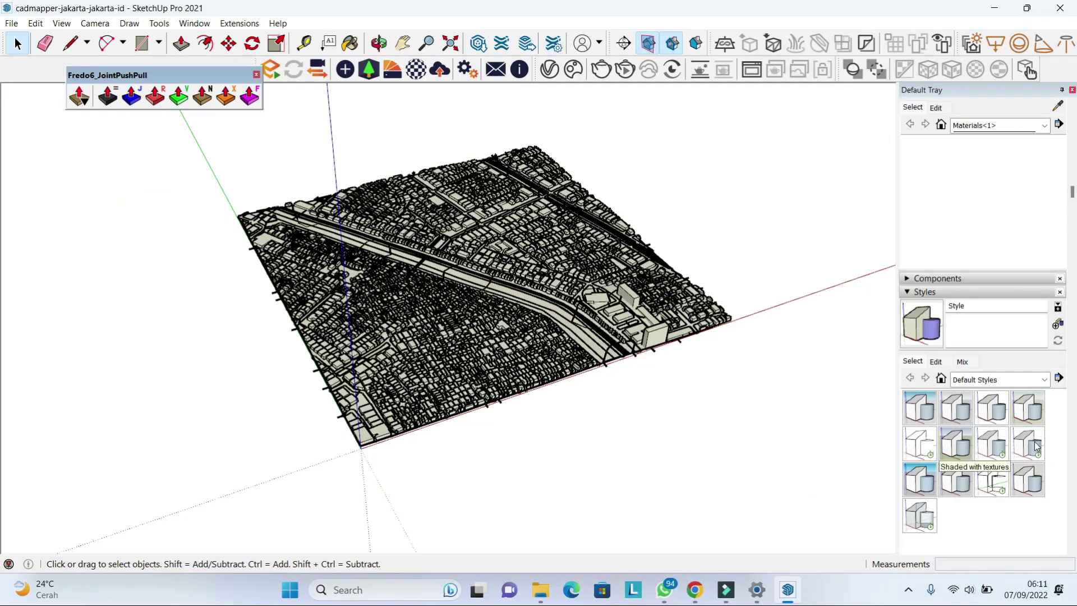
Step: Apply the Shaded with textures style to the city model
{"action": "left_click", "coordinate": [1037, 447]}
{"action": "left_click_drag", "start_coordinate": [724, 352], "coordinate": [946, 334]}
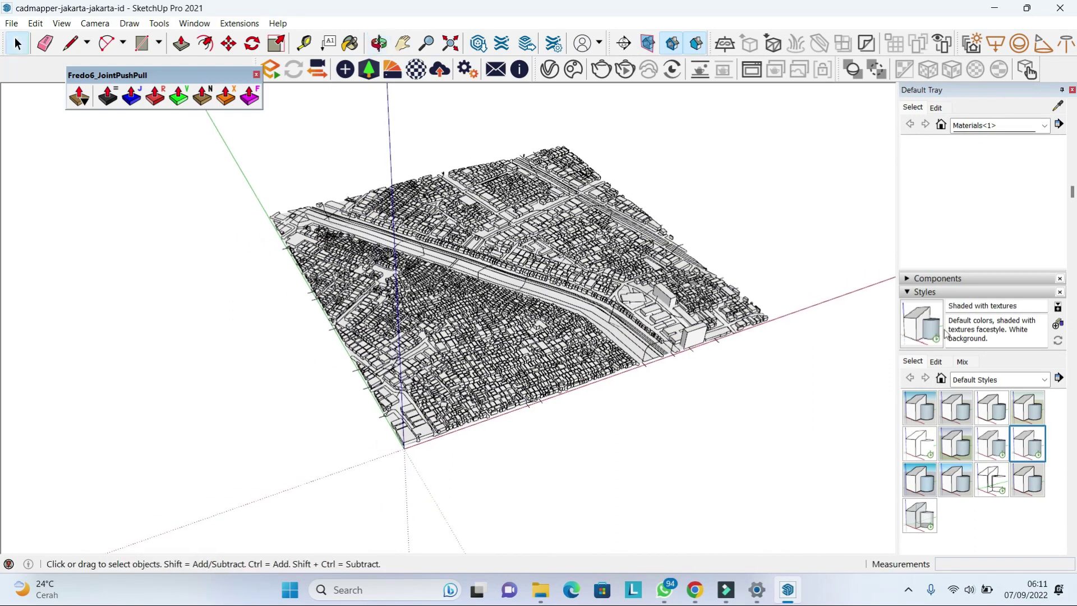
{"action": "scroll", "coordinate": [1061, 240], "scroll_direction": "down", "scroll_amount": 3}
{"action": "scroll", "coordinate": [1061, 240], "scroll_direction": "down", "scroll_amount": 3}
{"action": "scroll", "coordinate": [1061, 240], "scroll_direction": "down", "scroll_amount": 2}
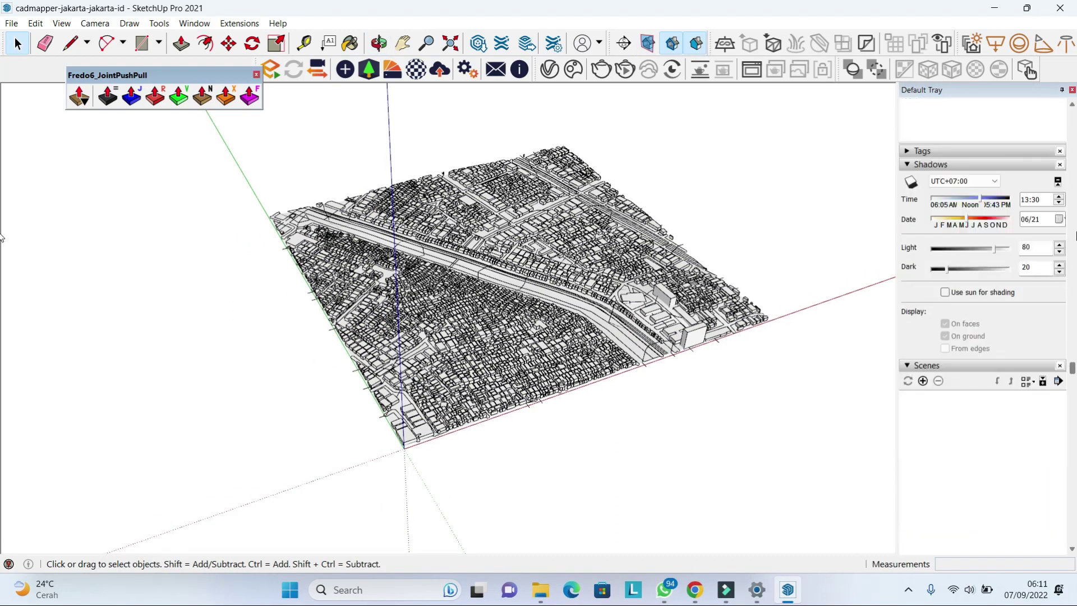
{"action": "scroll", "coordinate": [1060, 240], "scroll_direction": "down", "scroll_amount": 2}
{"action": "scroll", "coordinate": [1061, 235], "scroll_direction": "up", "scroll_amount": 2}
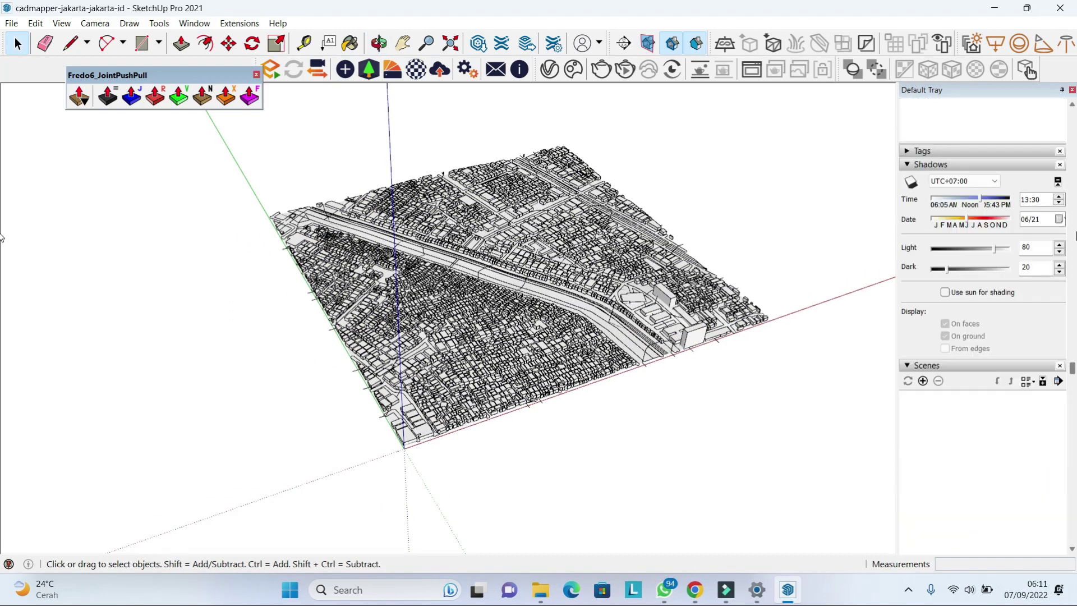
Step: Hide the railways and contours tags
{"action": "left_click", "coordinate": [918, 152]}
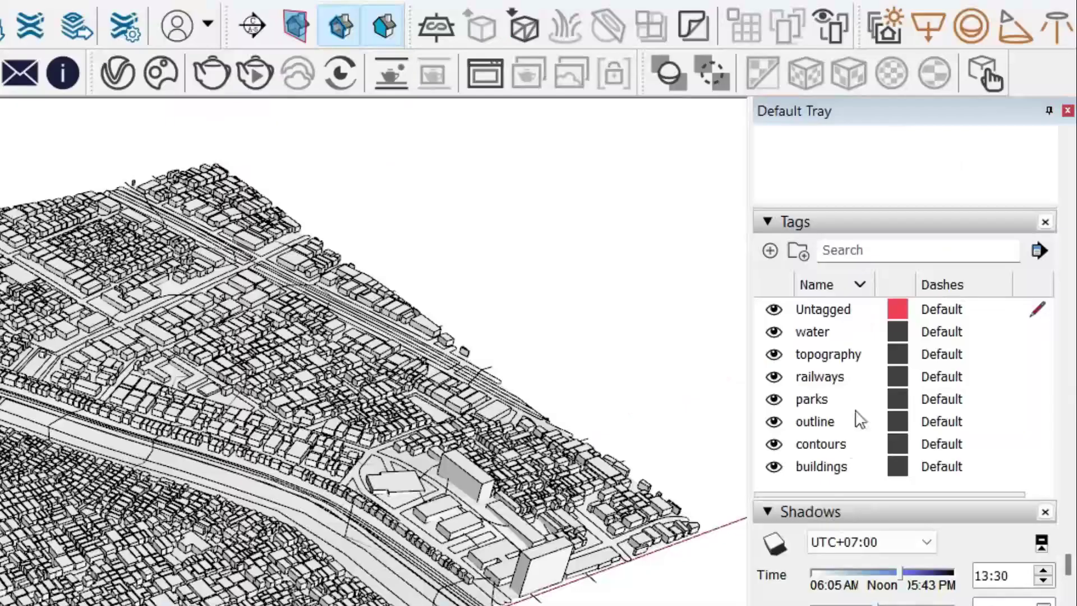
{"action": "left_click", "coordinate": [780, 378]}
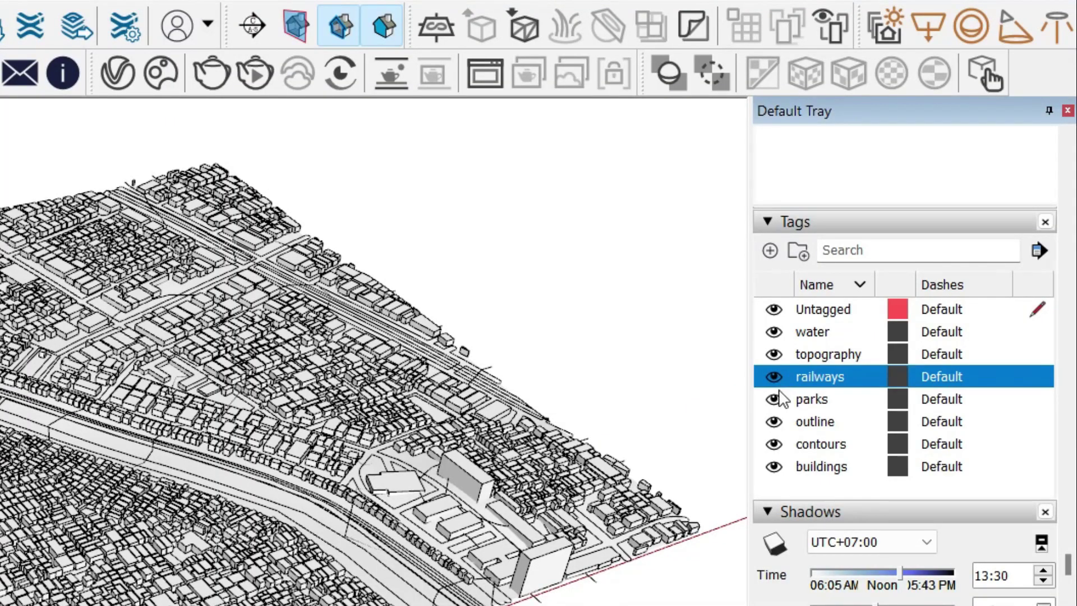
{"action": "left_click", "coordinate": [774, 377]}
{"action": "left_click", "coordinate": [774, 444]}
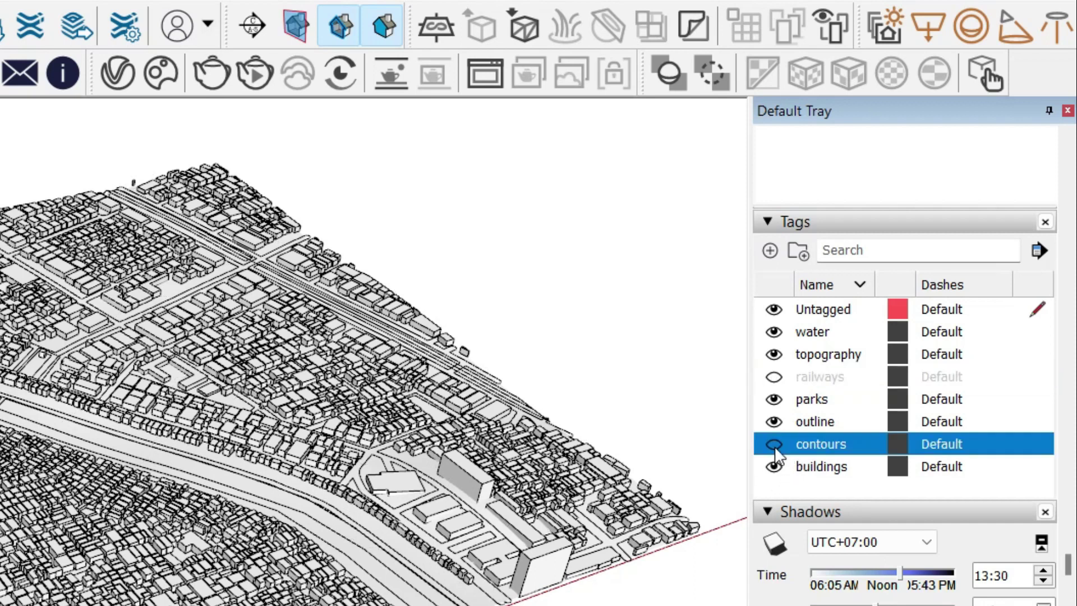
{"action": "left_click", "coordinate": [774, 444]}
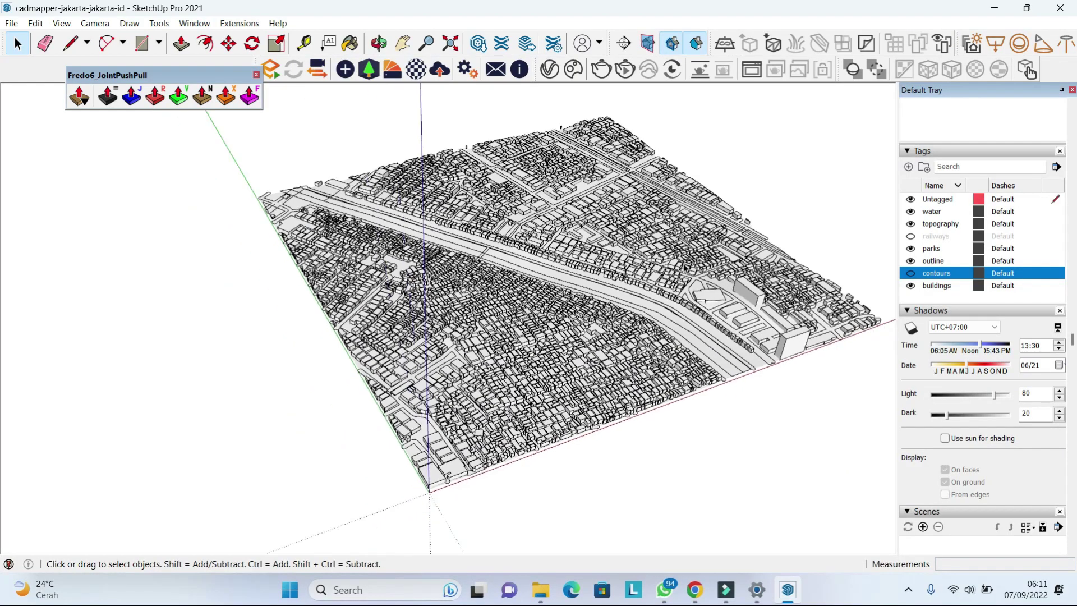
Step: Orbit to a new angle and switch the camera to Parallel Projection
{"action": "left_click_drag", "start_coordinate": [661, 264], "coordinate": [614, 225]}
{"action": "key", "text": "space"}
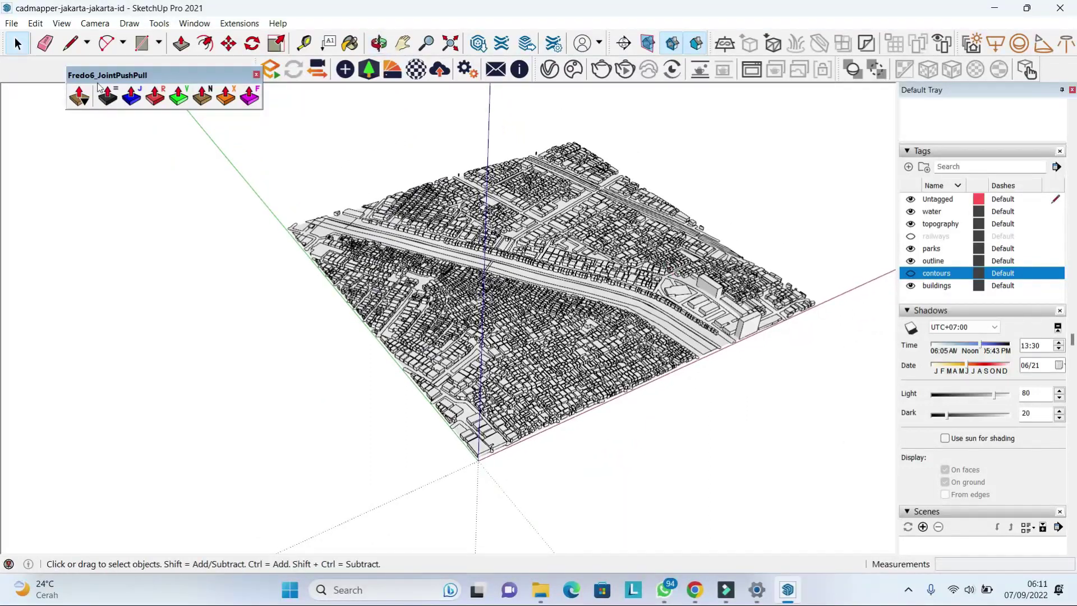
{"action": "left_click", "coordinate": [95, 23]}
{"action": "left_click", "coordinate": [145, 89]}
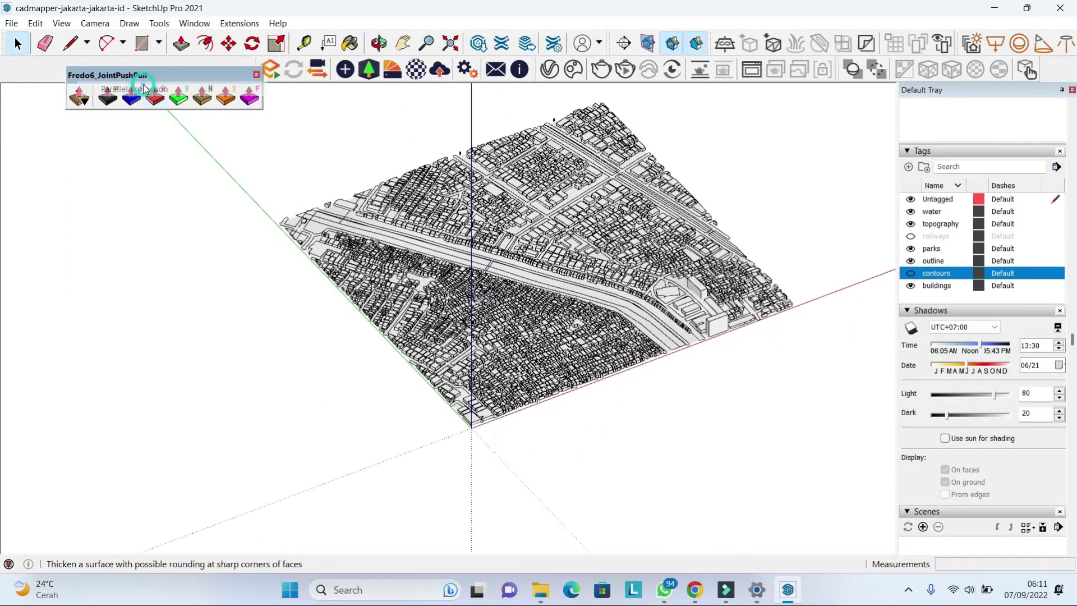
Step: Hide the model axes
{"action": "left_click", "coordinate": [62, 23]}
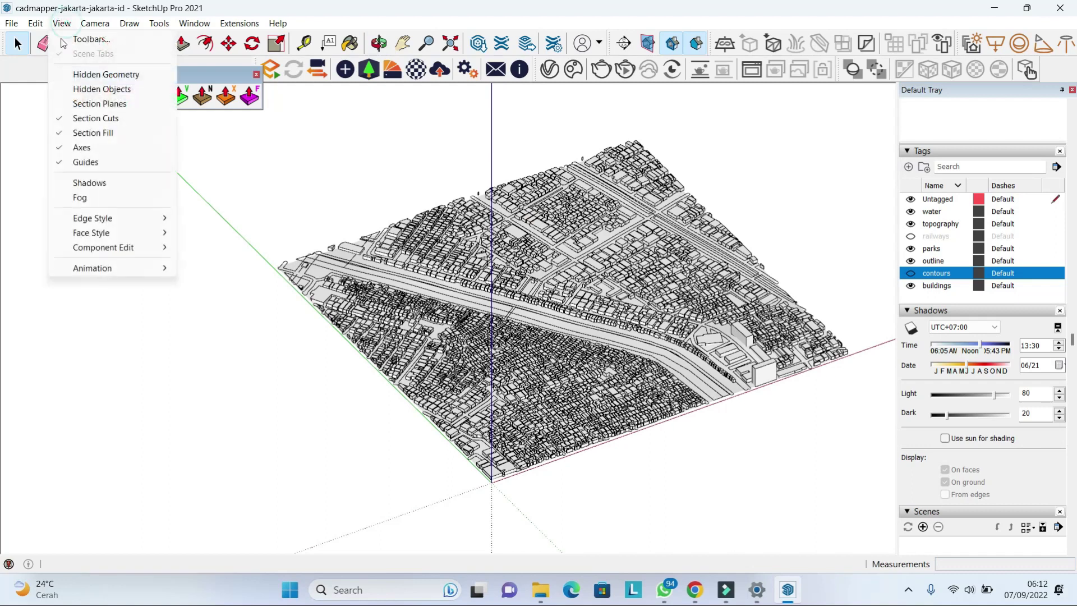
{"action": "left_click", "coordinate": [82, 147]}
{"action": "scroll", "coordinate": [1066, 260], "scroll_direction": "down", "scroll_amount": 3}
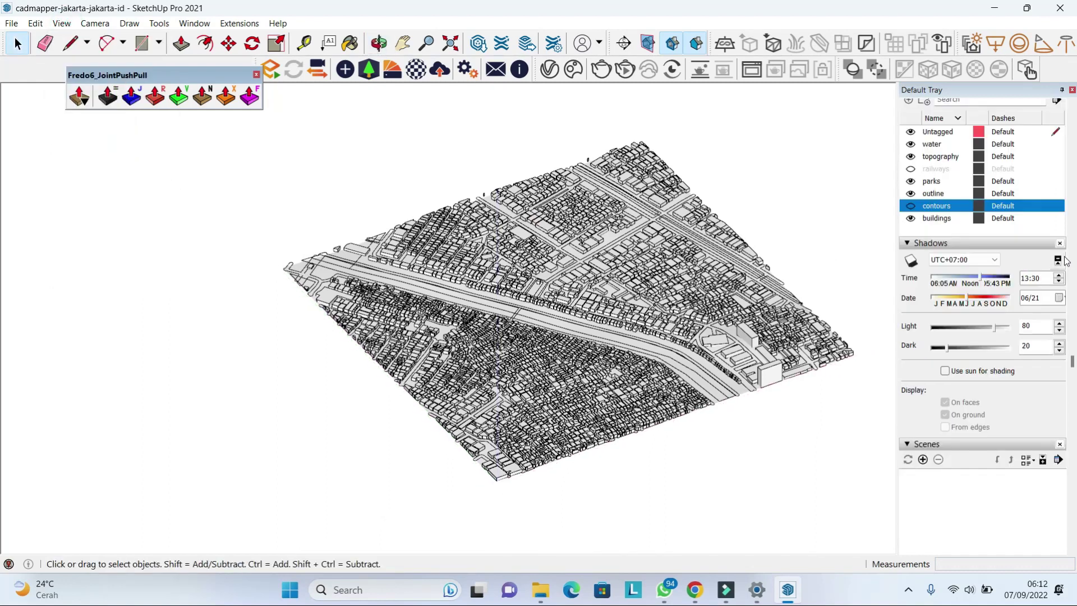
{"action": "scroll", "coordinate": [1066, 261], "scroll_direction": "down", "scroll_amount": 5}
{"action": "scroll", "coordinate": [1066, 261], "scroll_direction": "up", "scroll_amount": 3}
{"action": "scroll", "coordinate": [1066, 261], "scroll_direction": "up", "scroll_amount": 6}
{"action": "scroll", "coordinate": [1066, 261], "scroll_direction": "up", "scroll_amount": 8}
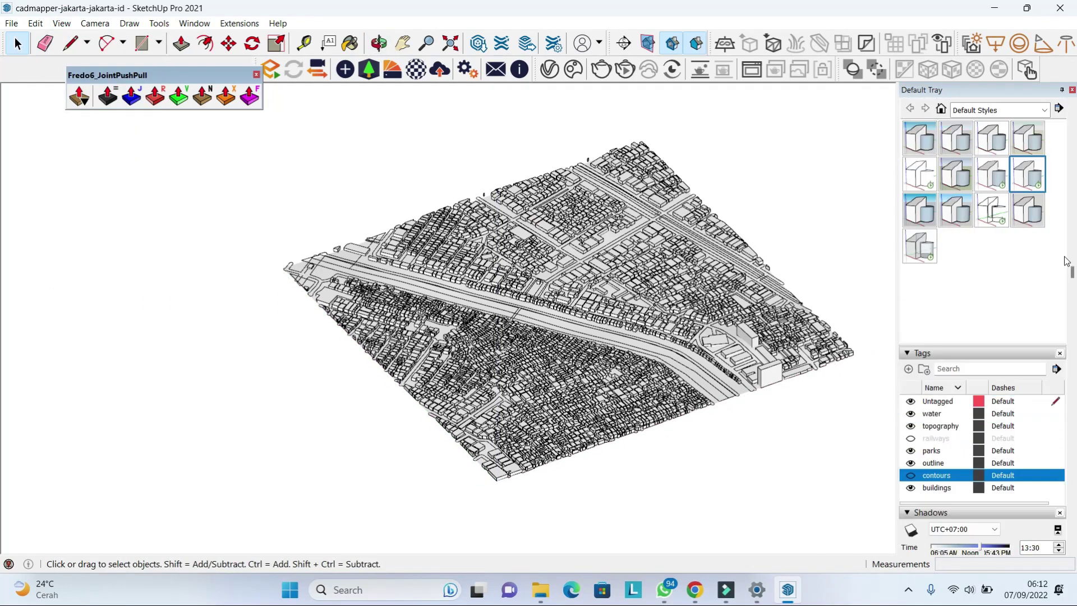
{"action": "scroll", "coordinate": [1047, 229], "scroll_direction": "up", "scroll_amount": 3}
Step: Set the style's face setting to Hidden Line and make the topography tag active
{"action": "left_click", "coordinate": [936, 226]}
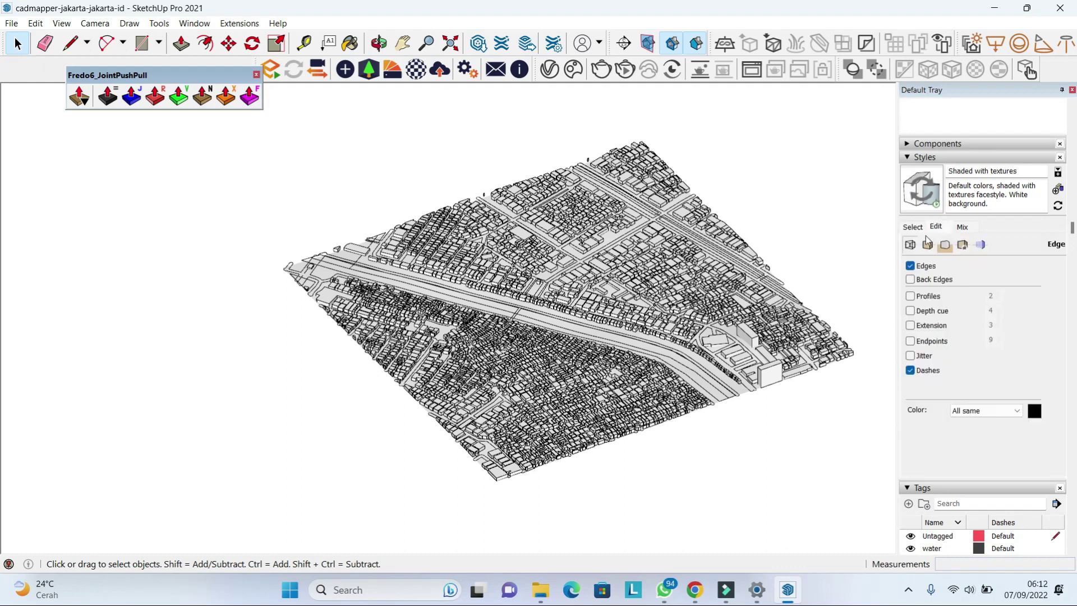
{"action": "left_click", "coordinate": [928, 246]}
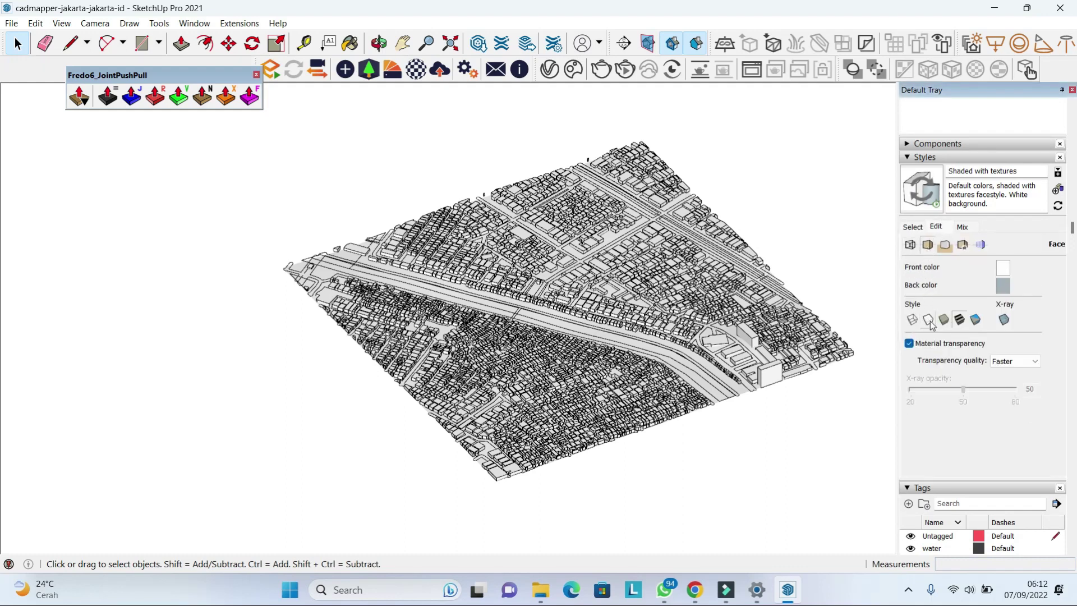
{"action": "left_click", "coordinate": [929, 321]}
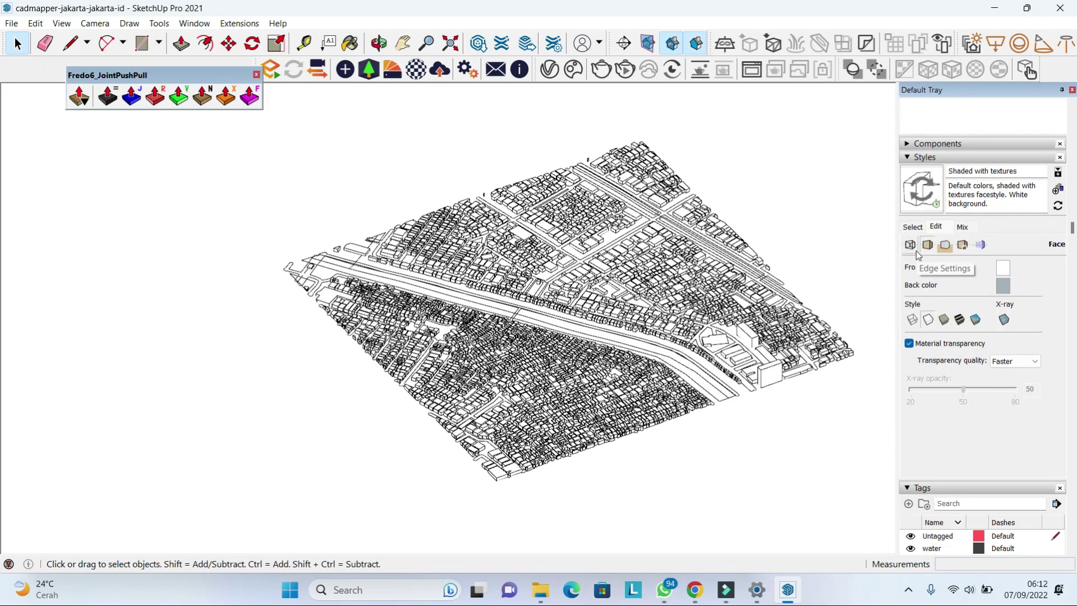
{"action": "left_click", "coordinate": [913, 227]}
{"action": "scroll", "coordinate": [981, 344], "scroll_direction": "down", "scroll_amount": 3}
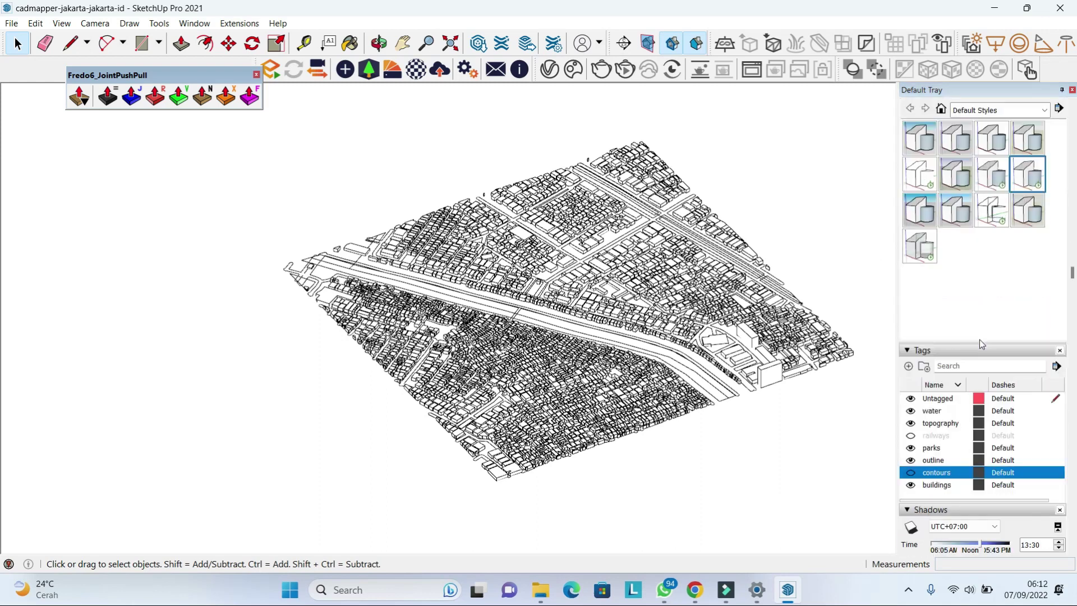
{"action": "left_click", "coordinate": [912, 425]}
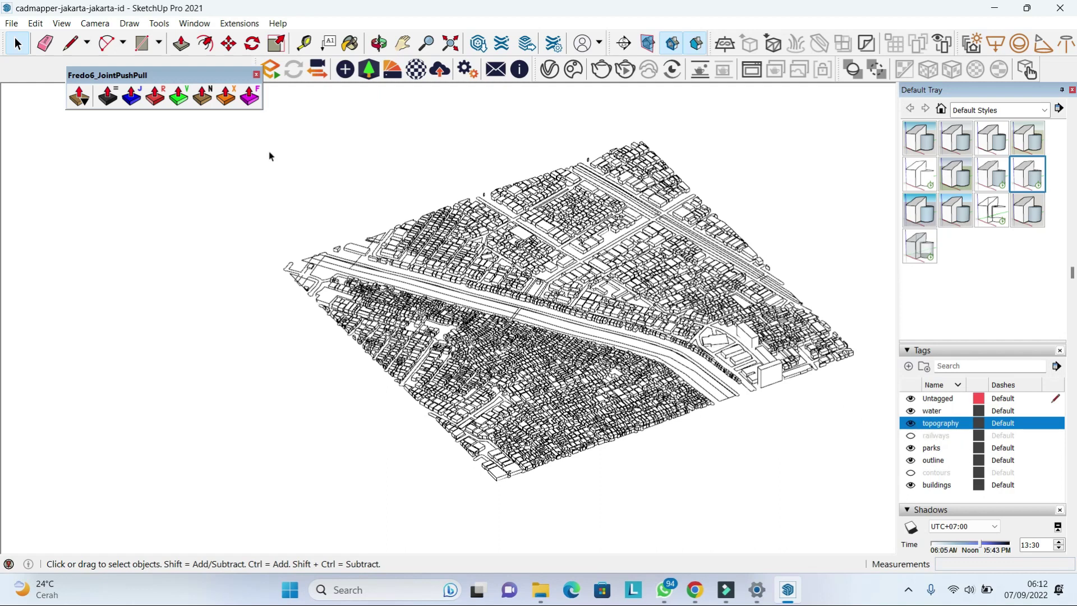
Step: Add Scene 1 from the current overview and return to it after orbiting
{"action": "left_click", "coordinate": [62, 23]}
{"action": "mouse_move", "coordinate": [93, 268]}
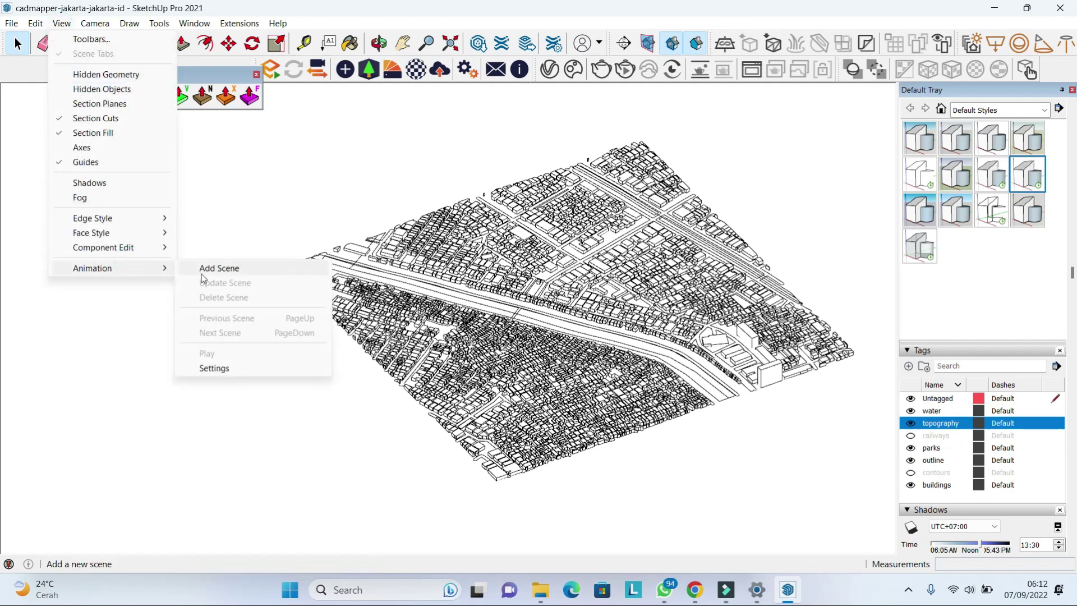
{"action": "left_click", "coordinate": [221, 267]}
{"action": "left_click", "coordinate": [553, 354]}
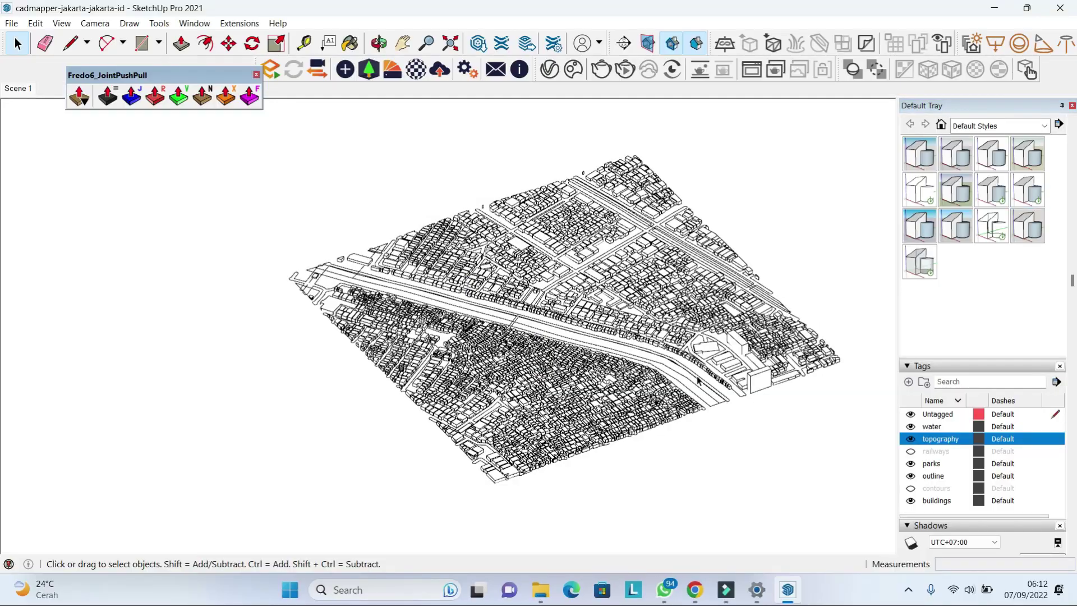
{"action": "scroll", "coordinate": [698, 380], "scroll_direction": "up", "scroll_amount": 5}
{"action": "left_click_drag", "start_coordinate": [699, 381], "coordinate": [642, 300]}
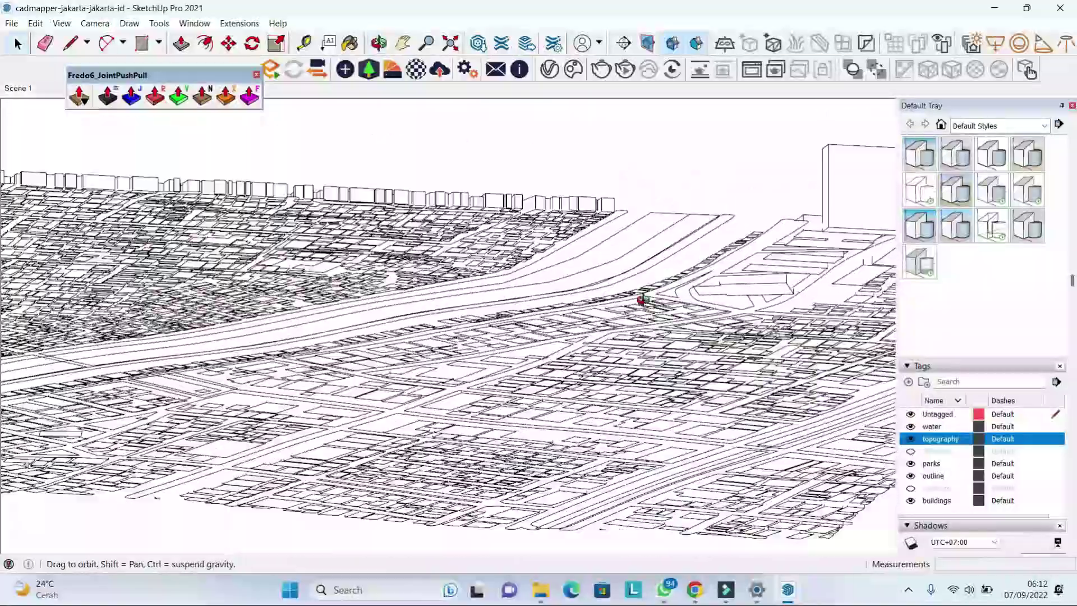
{"action": "left_click", "coordinate": [18, 88]}
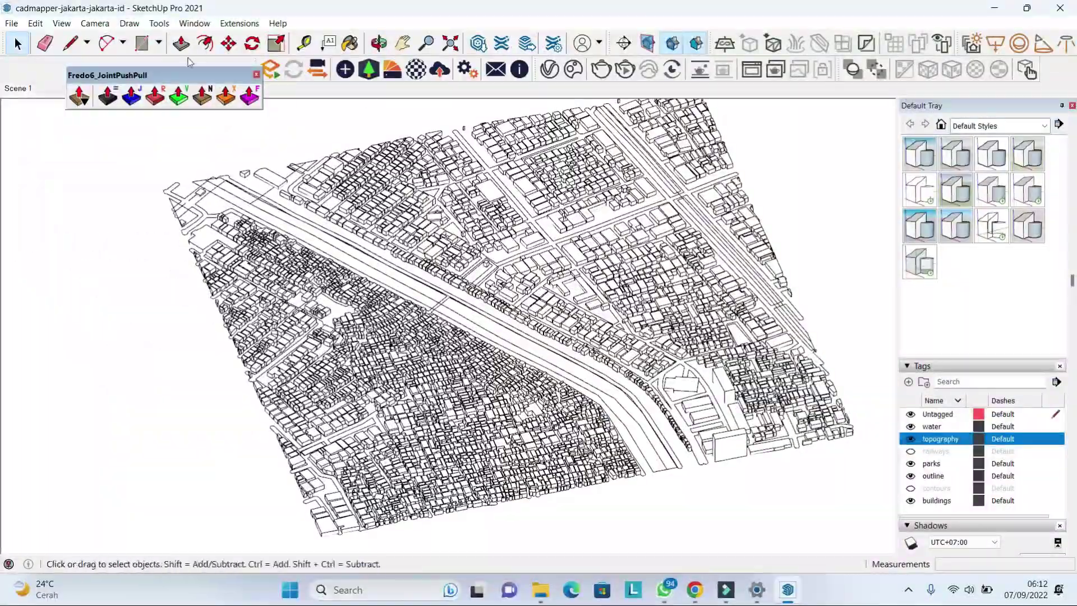
Step: Switch to the Rectangle tool
{"action": "left_click", "coordinate": [159, 42]}
{"action": "left_click", "coordinate": [169, 65]}
{"action": "scroll", "coordinate": [205, 190], "scroll_direction": "up", "scroll_amount": 5}
{"action": "scroll", "coordinate": [129, 220], "scroll_direction": "up", "scroll_amount": 3}
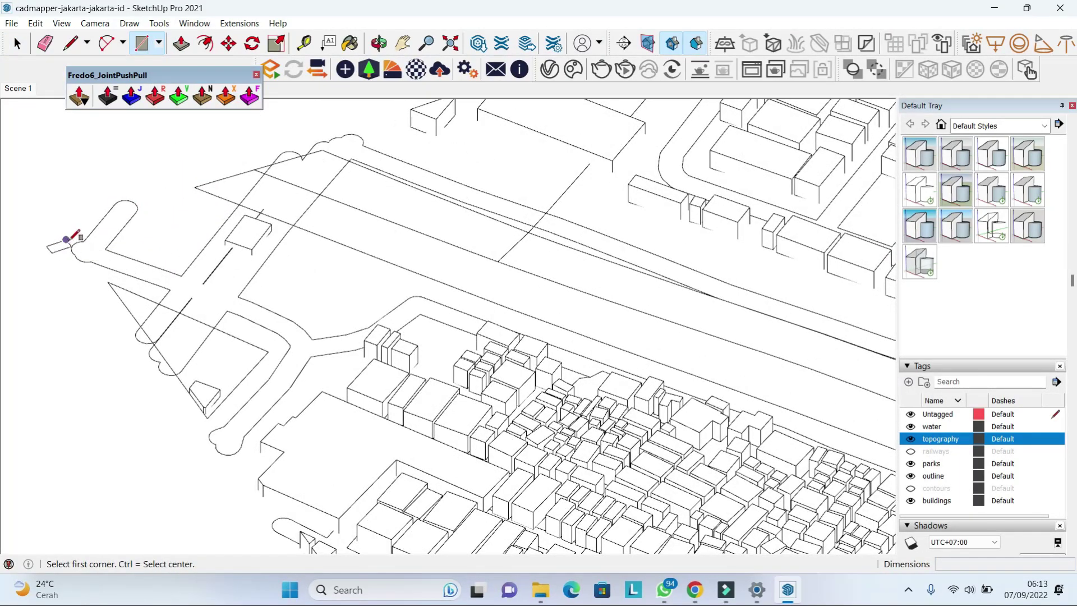
Step: Draw a base rectangle from the model's lower-left corner to its lower-right corner
{"action": "mouse_move", "coordinate": [65, 213]}
{"action": "left_mouse_down"}
{"action": "mouse_move", "coordinate": [245, 83]}
{"action": "mouse_move", "coordinate": [159, 95]}
{"action": "left_mouse_up"}
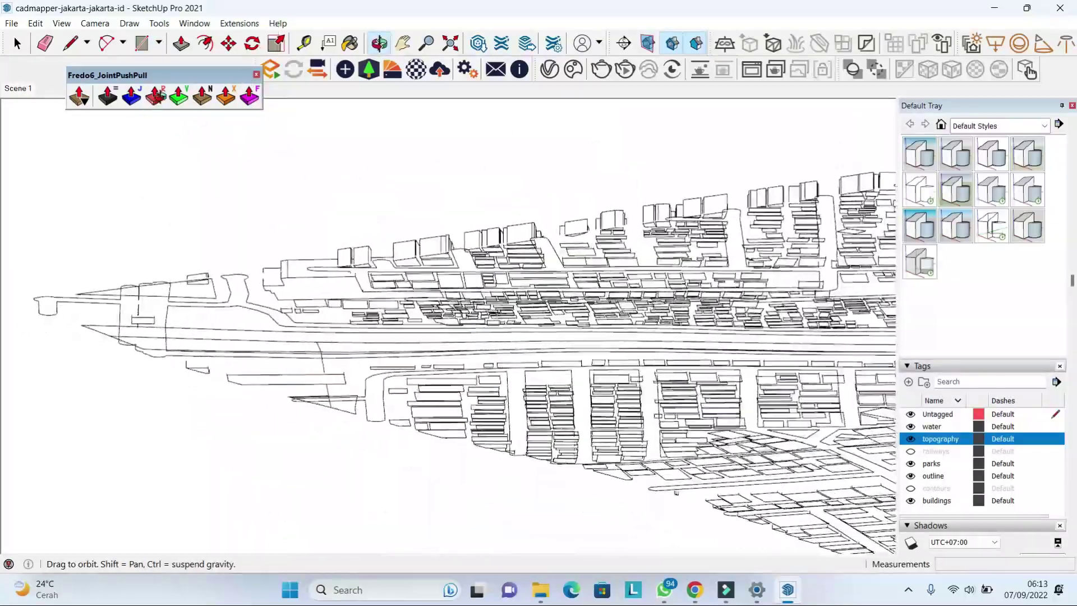
{"action": "scroll", "coordinate": [84, 427], "scroll_direction": "up", "scroll_amount": 5}
{"action": "scroll", "coordinate": [84, 438], "scroll_direction": "up", "scroll_amount": 3}
{"action": "left_click", "coordinate": [84, 464]}
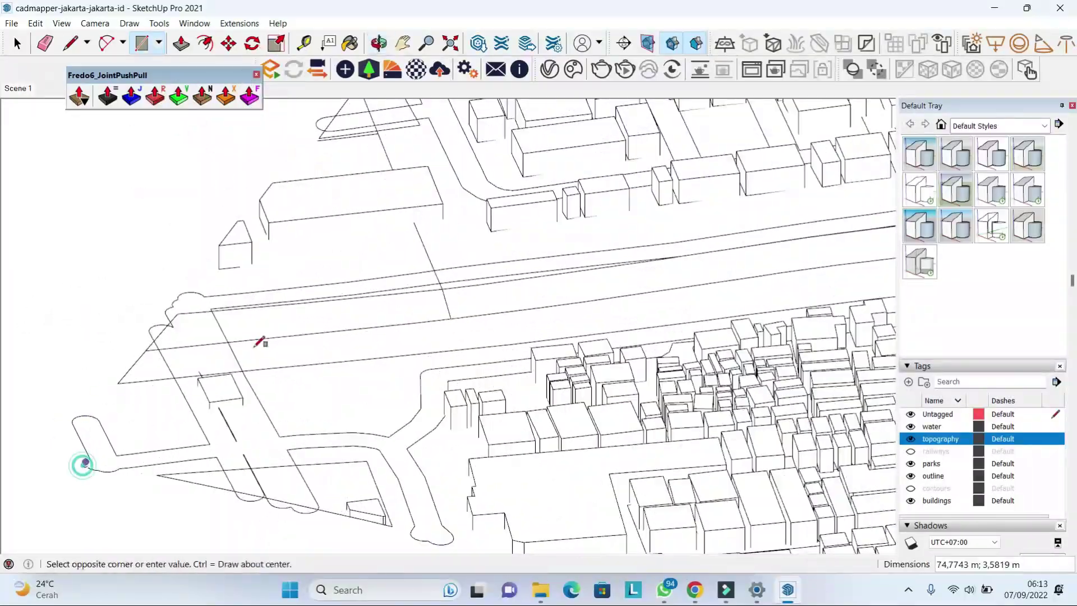
{"action": "scroll", "coordinate": [259, 342], "scroll_direction": "down", "scroll_amount": 5}
{"action": "scroll", "coordinate": [260, 343], "scroll_direction": "down", "scroll_amount": 4}
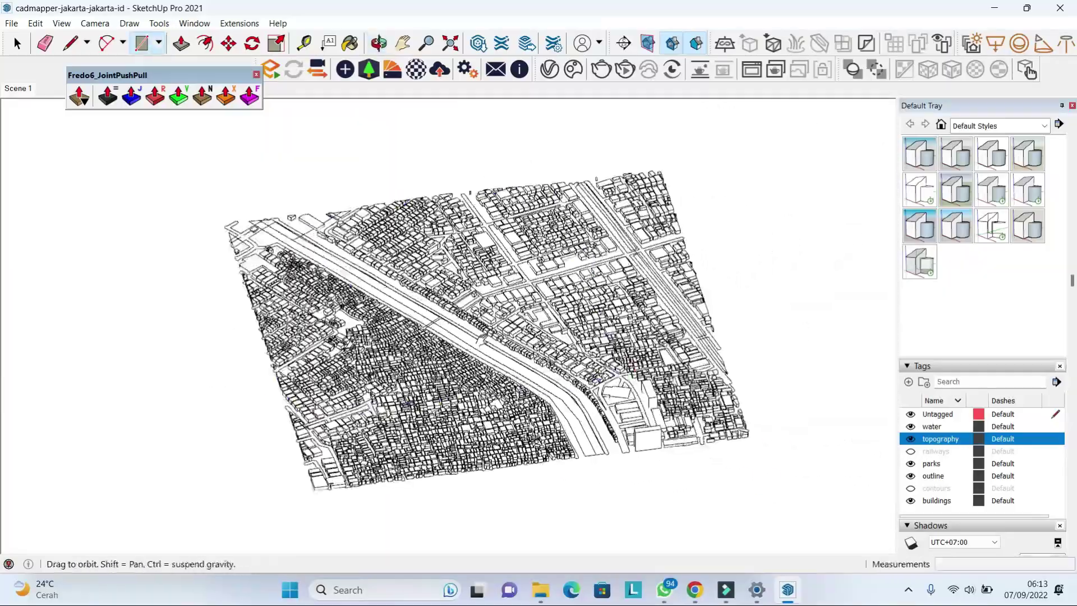
{"action": "scroll", "coordinate": [667, 403], "scroll_direction": "up", "scroll_amount": 5}
{"action": "scroll", "coordinate": [668, 403], "scroll_direction": "up", "scroll_amount": 3}
{"action": "left_click", "coordinate": [668, 402]}
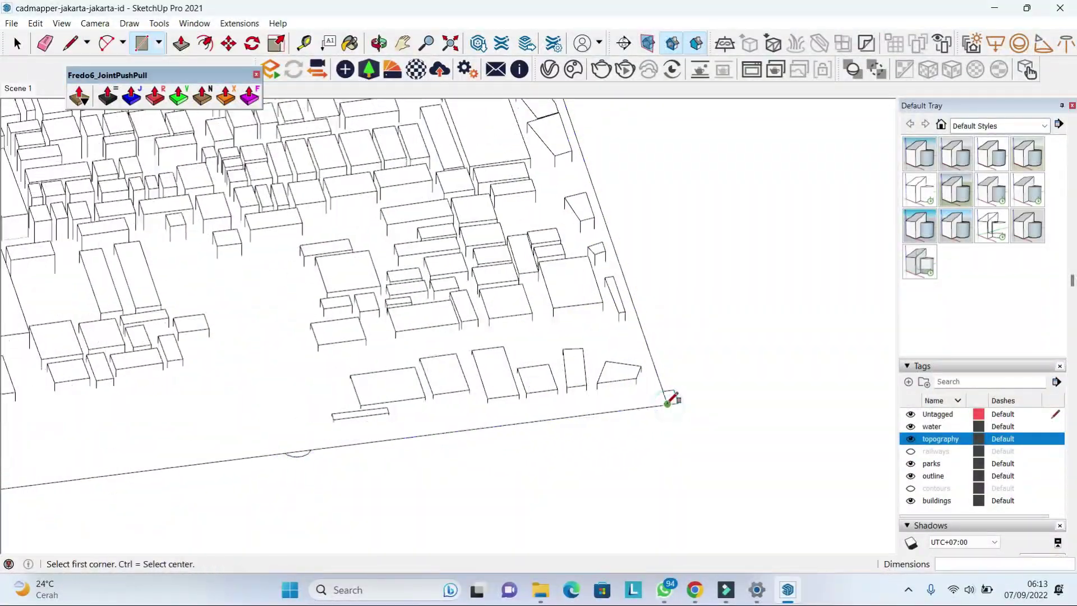
{"action": "scroll", "coordinate": [668, 403], "scroll_direction": "down", "scroll_amount": 5}
{"action": "scroll", "coordinate": [668, 403], "scroll_direction": "down", "scroll_amount": 3}
Step: Zoom around the new base rectangle and return to the Select tool
{"action": "key", "text": "space"}
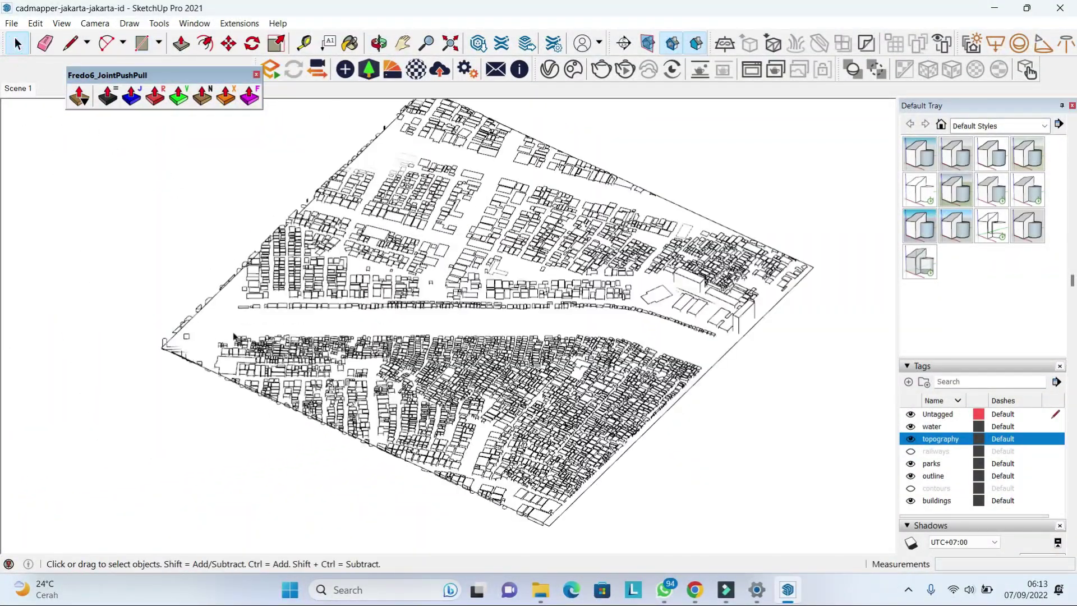
{"action": "scroll", "coordinate": [235, 337], "scroll_direction": "up", "scroll_amount": 3}
{"action": "key", "text": "m"}
{"action": "scroll", "coordinate": [214, 342], "scroll_direction": "up", "scroll_amount": 2}
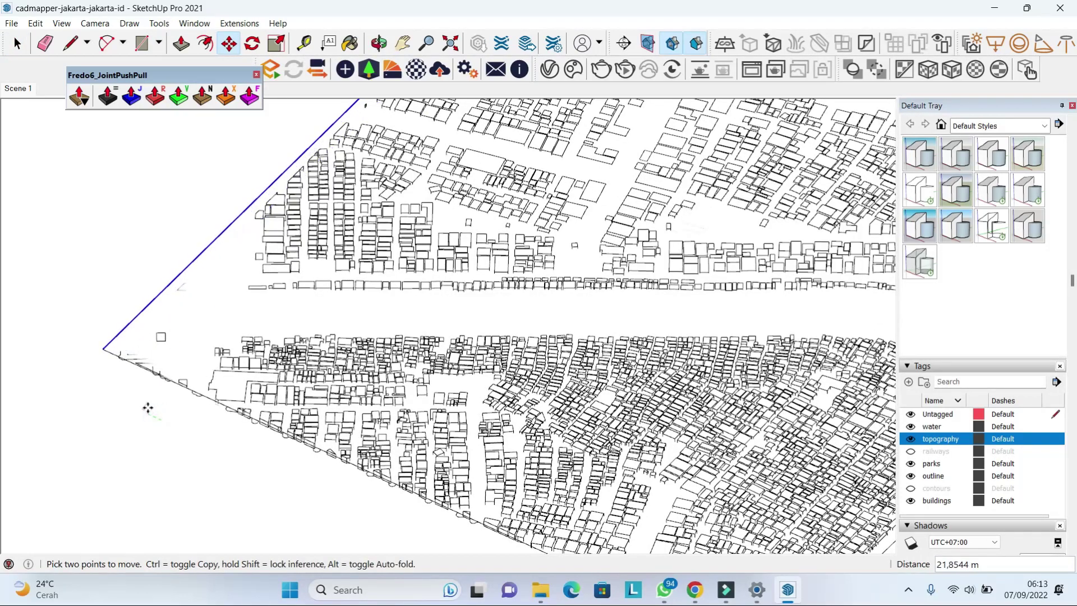
{"action": "scroll", "coordinate": [104, 349], "scroll_direction": "up", "scroll_amount": 2}
{"action": "scroll", "coordinate": [101, 365], "scroll_direction": "up", "scroll_amount": 2}
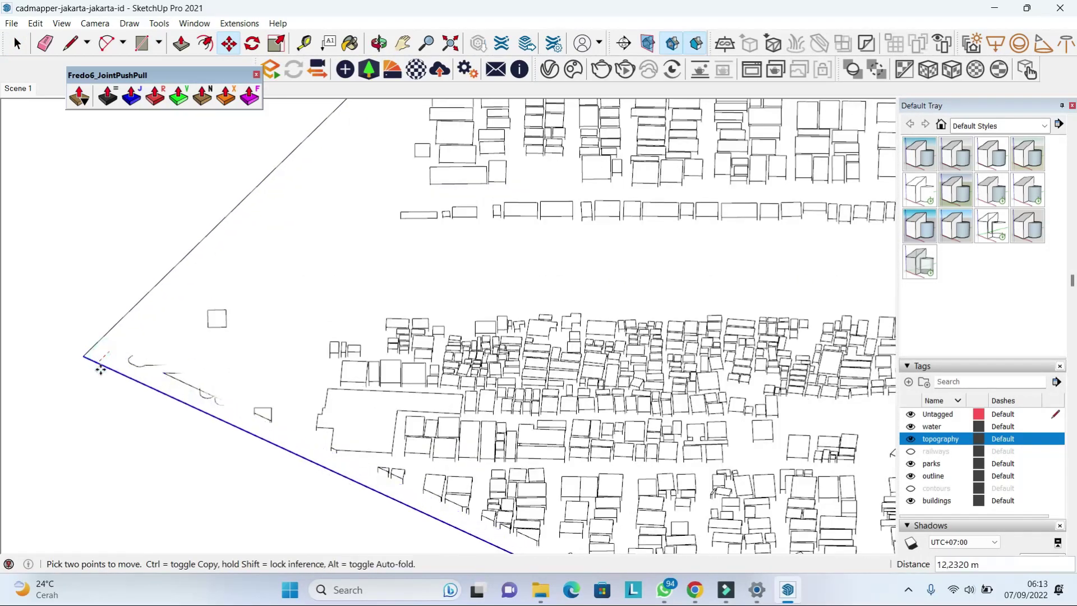
{"action": "scroll", "coordinate": [100, 368], "scroll_direction": "down", "scroll_amount": 3}
{"action": "scroll", "coordinate": [595, 332], "scroll_direction": "up", "scroll_amount": 5}
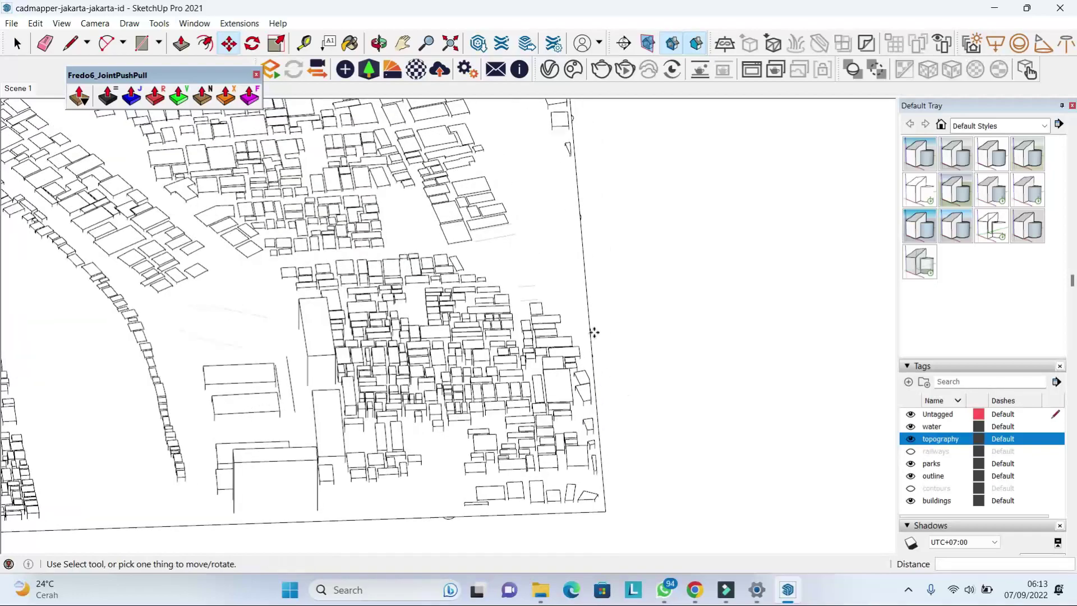
{"action": "scroll", "coordinate": [594, 332], "scroll_direction": "down", "scroll_amount": 2}
{"action": "scroll", "coordinate": [608, 332], "scroll_direction": "down", "scroll_amount": 3}
{"action": "scroll", "coordinate": [608, 332], "scroll_direction": "down", "scroll_amount": 3}
{"action": "left_click", "coordinate": [16, 44]}
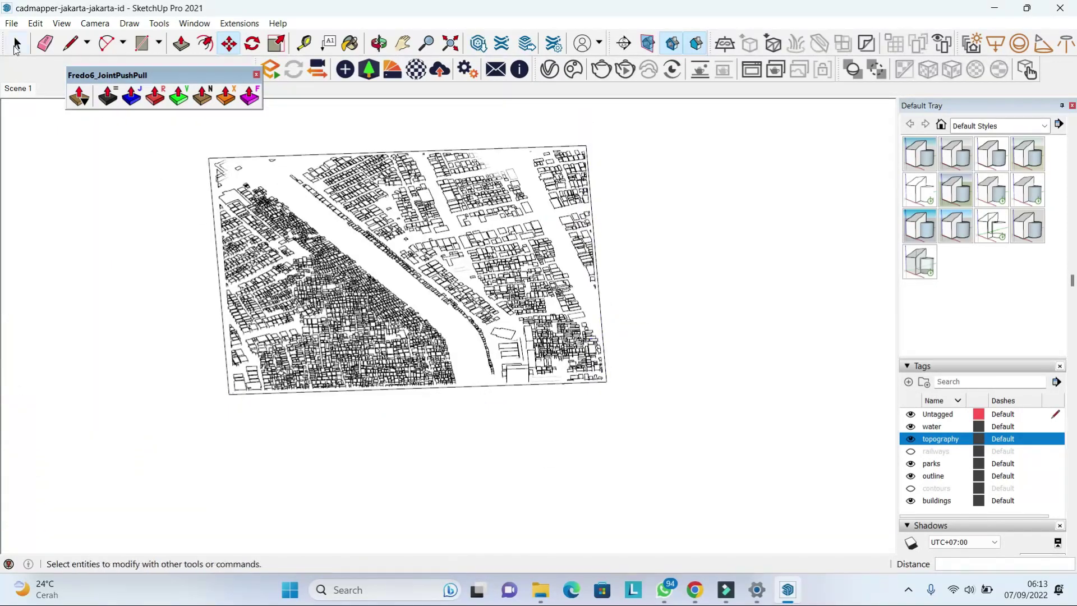
{"action": "scroll", "coordinate": [498, 378], "scroll_direction": "up", "scroll_amount": 3}
Step: Select the base rectangle, begin moving it, and orbit to a wide view
{"action": "left_click", "coordinate": [784, 385]}
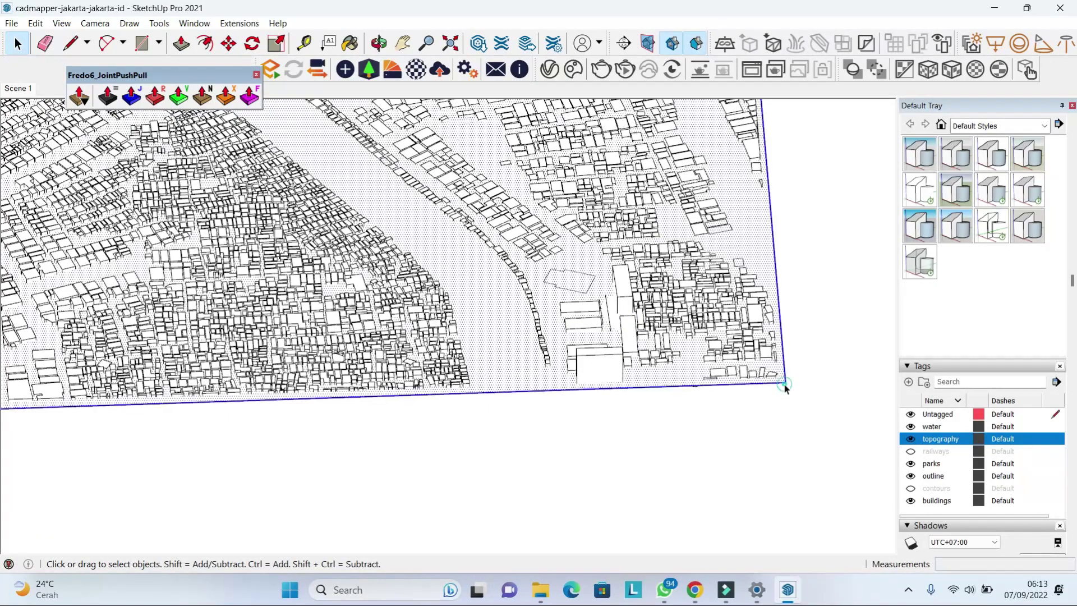
{"action": "key", "text": "m"}
{"action": "scroll", "coordinate": [597, 387], "scroll_direction": "up", "scroll_amount": 3}
{"action": "scroll", "coordinate": [561, 334], "scroll_direction": "up", "scroll_amount": 3}
{"action": "left_click", "coordinate": [560, 338]}
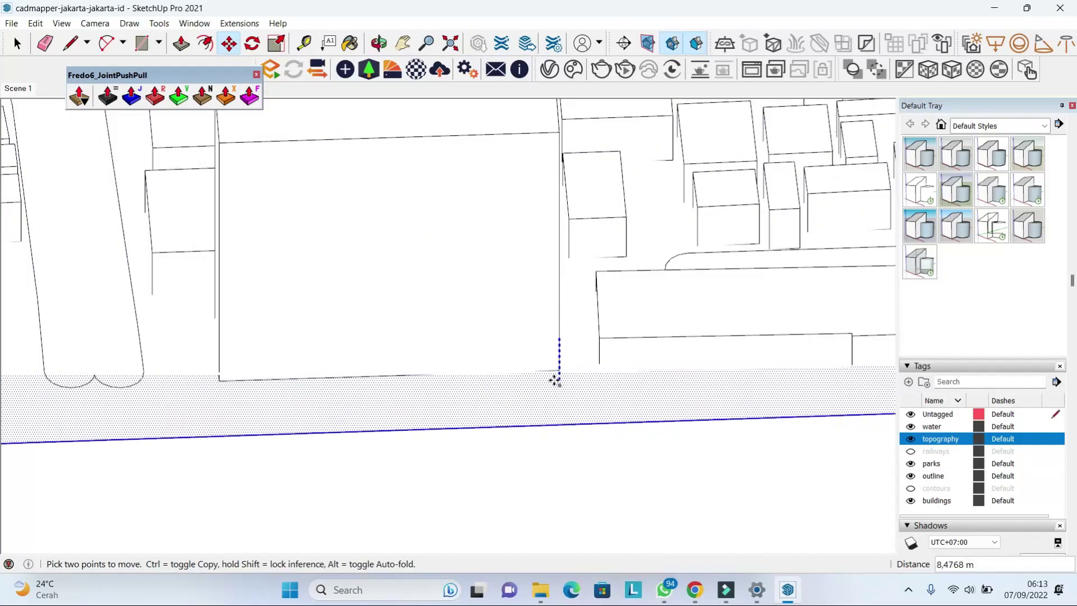
{"action": "mouse_move", "coordinate": [555, 381]}
{"action": "left_mouse_down"}
{"action": "mouse_move", "coordinate": [524, 224]}
{"action": "mouse_move", "coordinate": [521, 348]}
{"action": "left_mouse_up"}
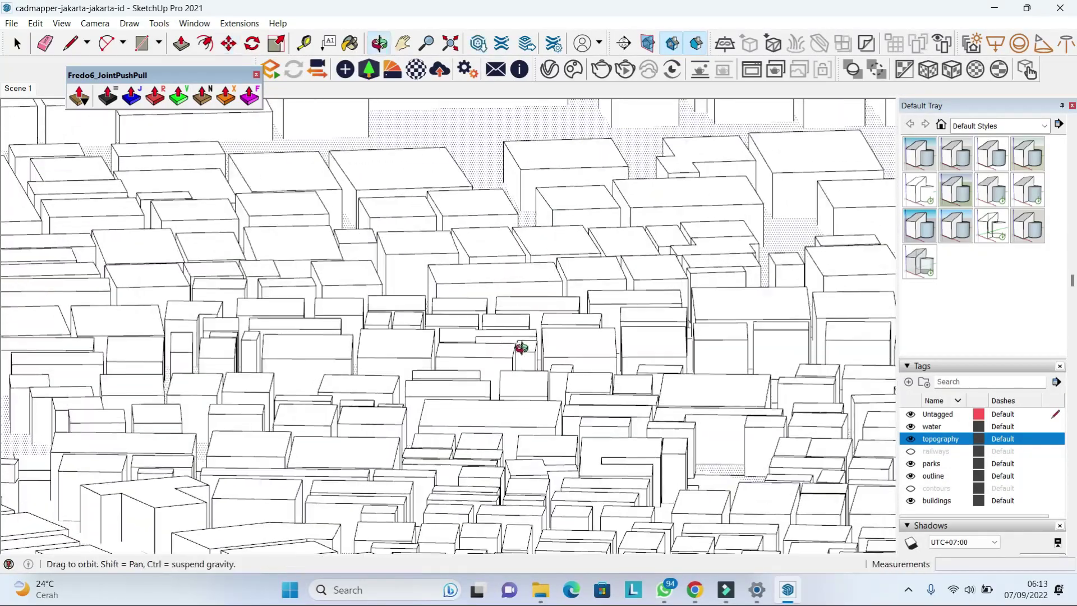
{"action": "scroll", "coordinate": [521, 348], "scroll_direction": "down", "scroll_amount": 5}
{"action": "scroll", "coordinate": [521, 348], "scroll_direction": "down", "scroll_amount": 5}
Step: Push/Pull the base face down into a thick slab and reselect it in Scene 1
{"action": "key", "text": "p"}
{"action": "scroll", "coordinate": [710, 431], "scroll_direction": "down", "scroll_amount": 2}
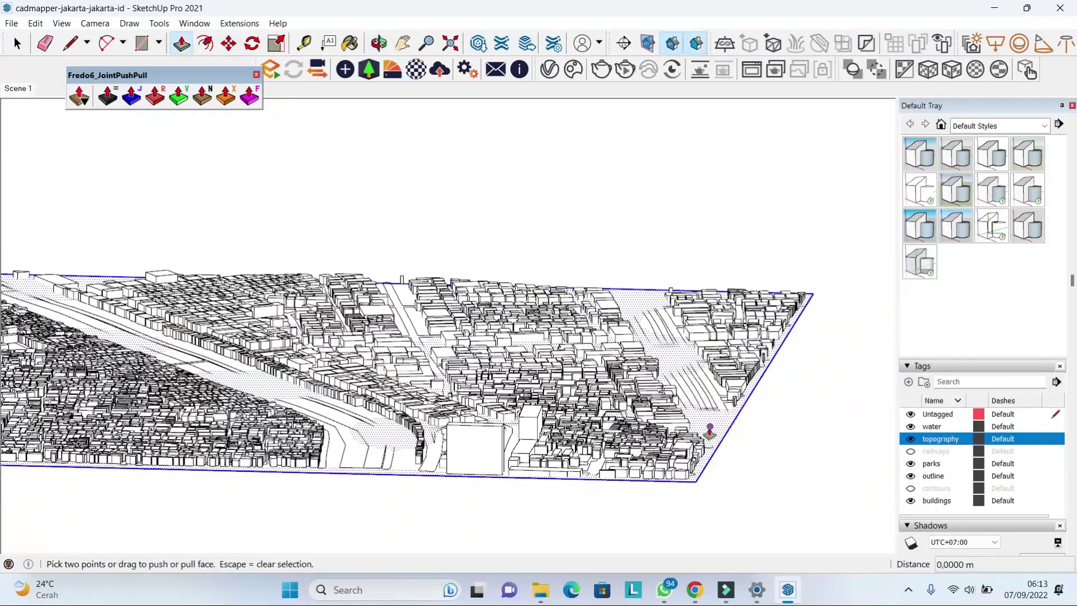
{"action": "left_click_drag", "start_coordinate": [709, 430], "coordinate": [717, 464]}
{"action": "key", "text": "space"}
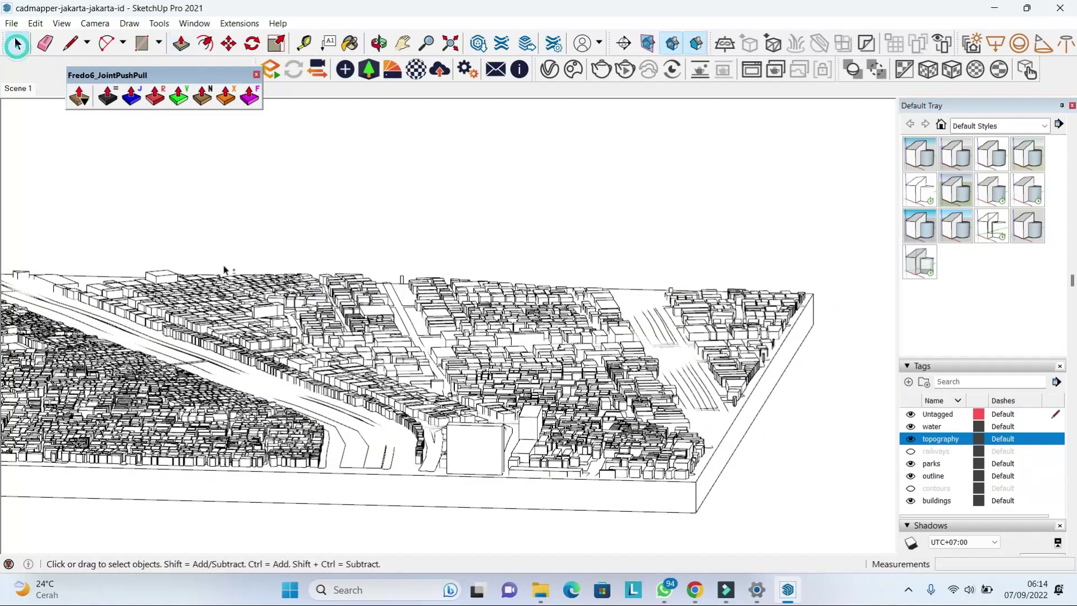
{"action": "left_click_drag", "start_coordinate": [224, 269], "coordinate": [258, 224]}
{"action": "left_click", "coordinate": [393, 449]}
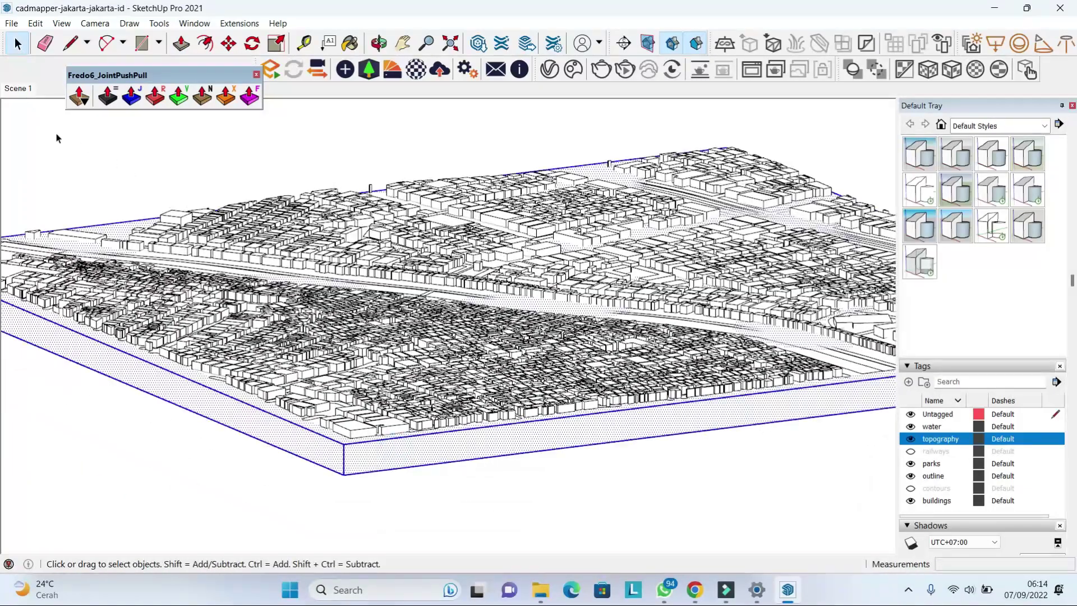
{"action": "left_click", "coordinate": [401, 459], "text": "shift"}
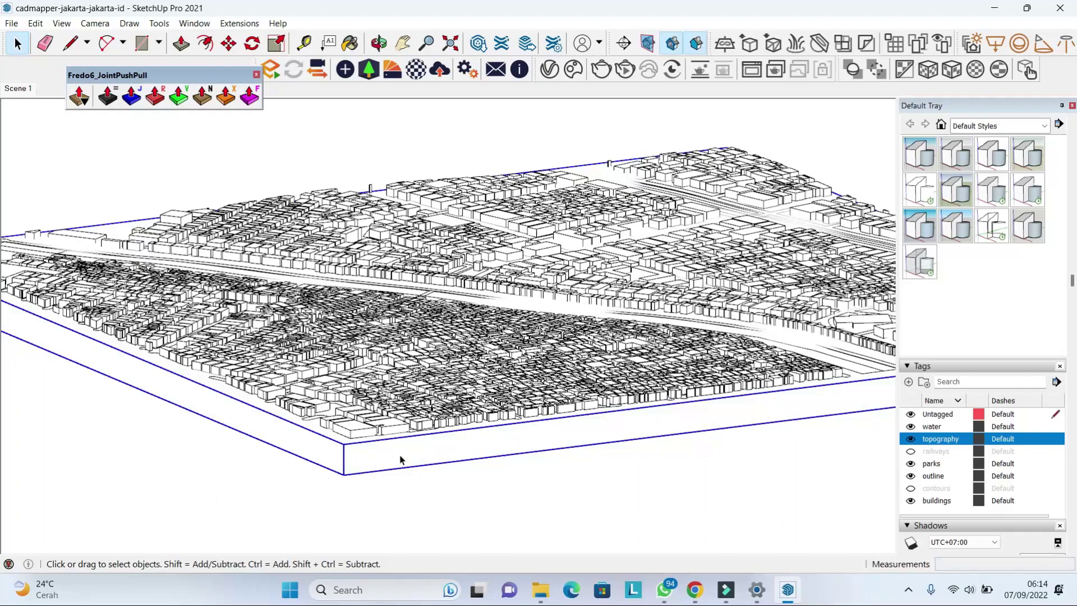
{"action": "left_click", "coordinate": [3, 91]}
Step: Move the slab along the blue axis twice using typed distances
{"action": "key", "text": "m"}
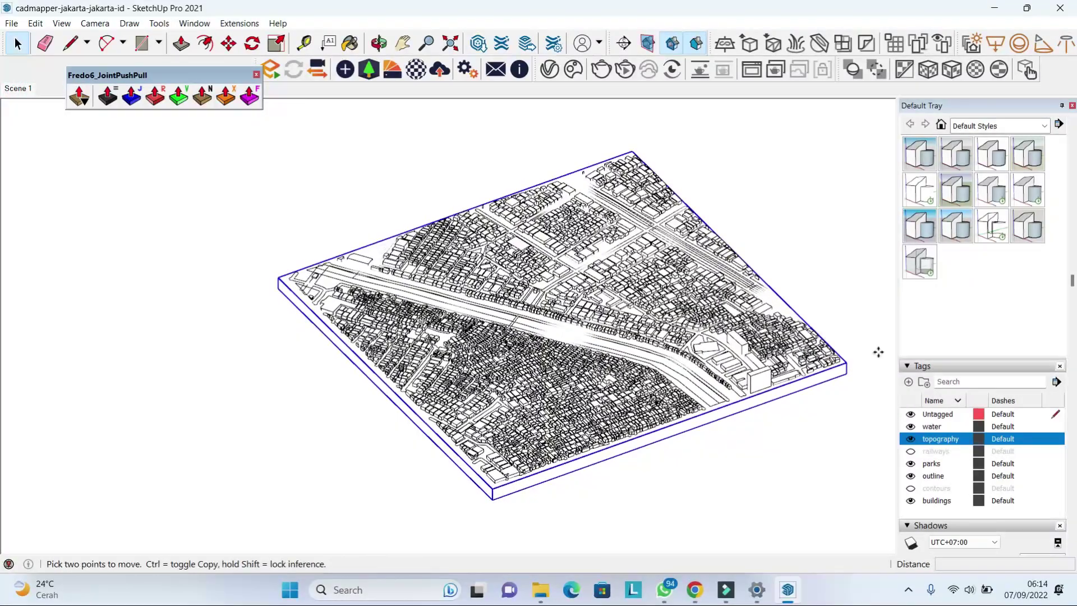
{"action": "left_click", "coordinate": [880, 354]}
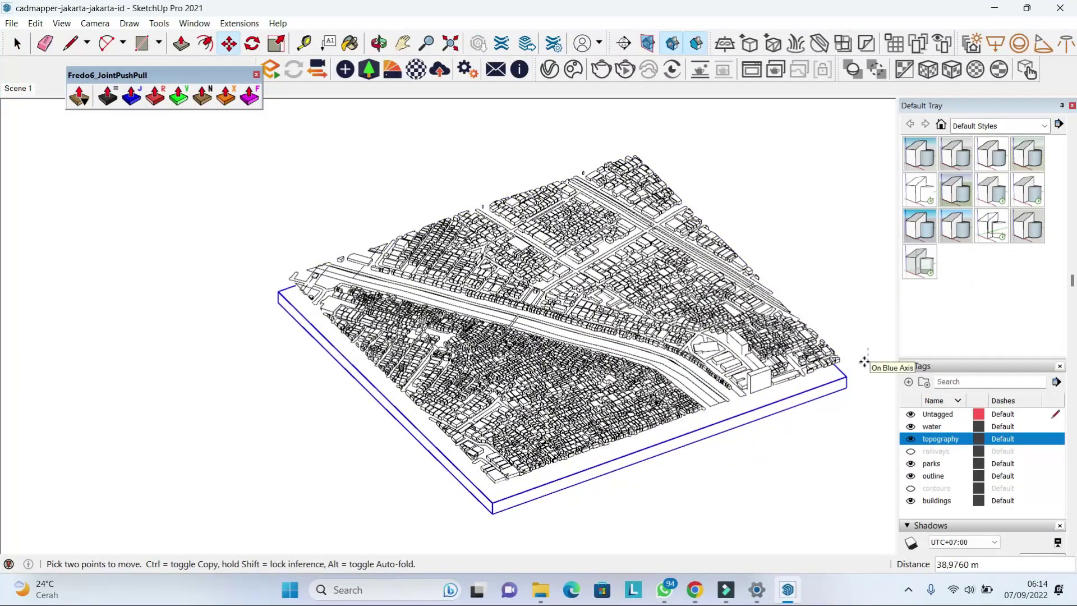
{"action": "type", "text": "0"}
{"action": "key", "text": "Return"}
{"action": "left_click", "coordinate": [861, 337]}
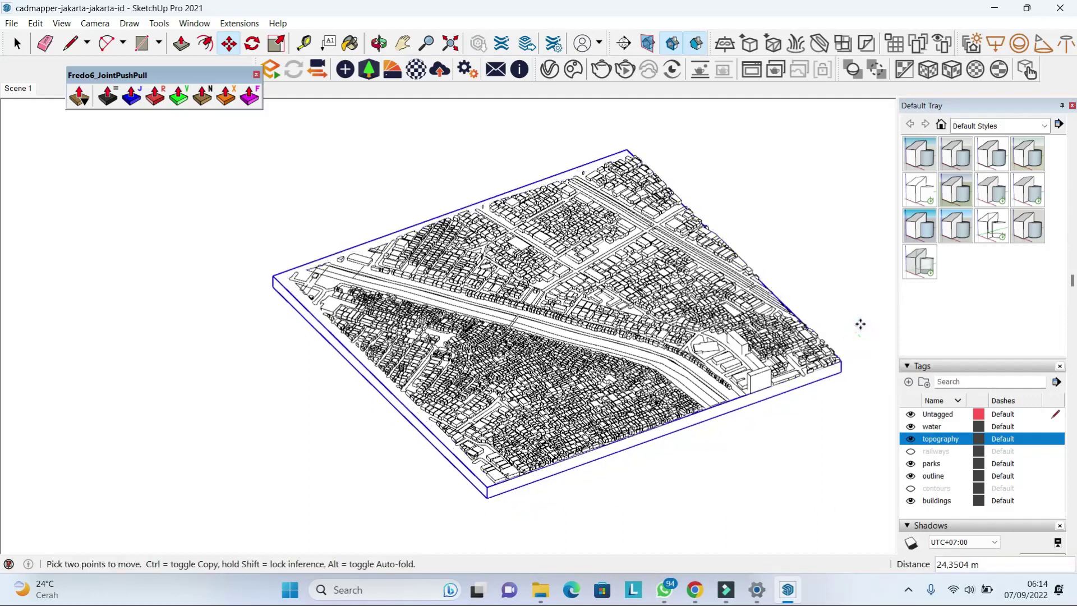
{"action": "type", "text": "0"}
{"action": "key", "text": "Return"}
{"action": "left_click", "coordinate": [16, 43]}
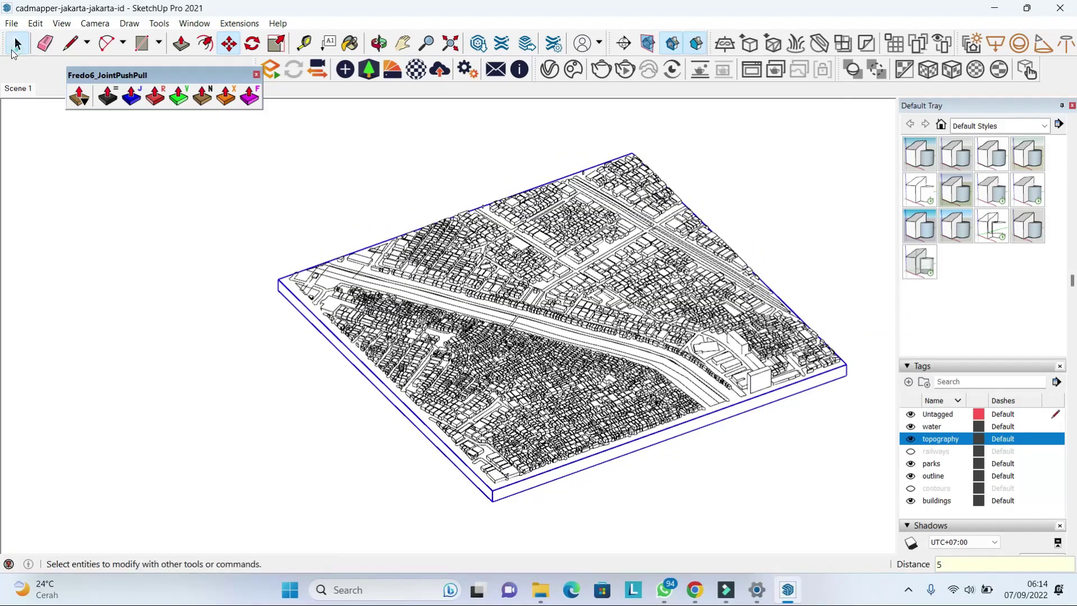
Step: Shift the view, update Scene 1 to it, and turn on shadows
{"action": "left_click", "coordinate": [803, 183]}
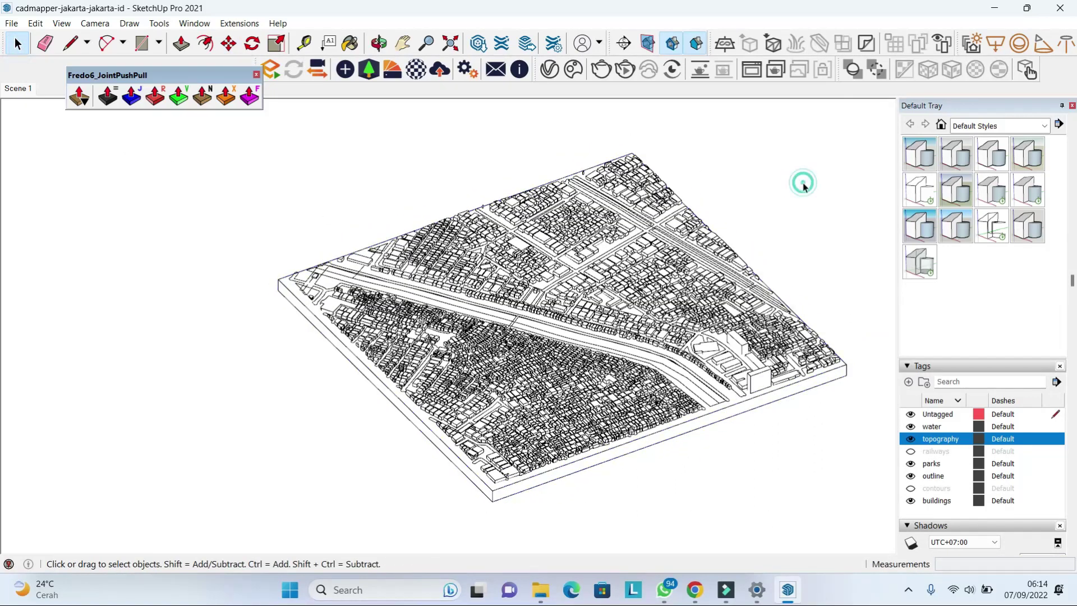
{"action": "left_click_drag", "start_coordinate": [731, 306], "coordinate": [617, 306]}
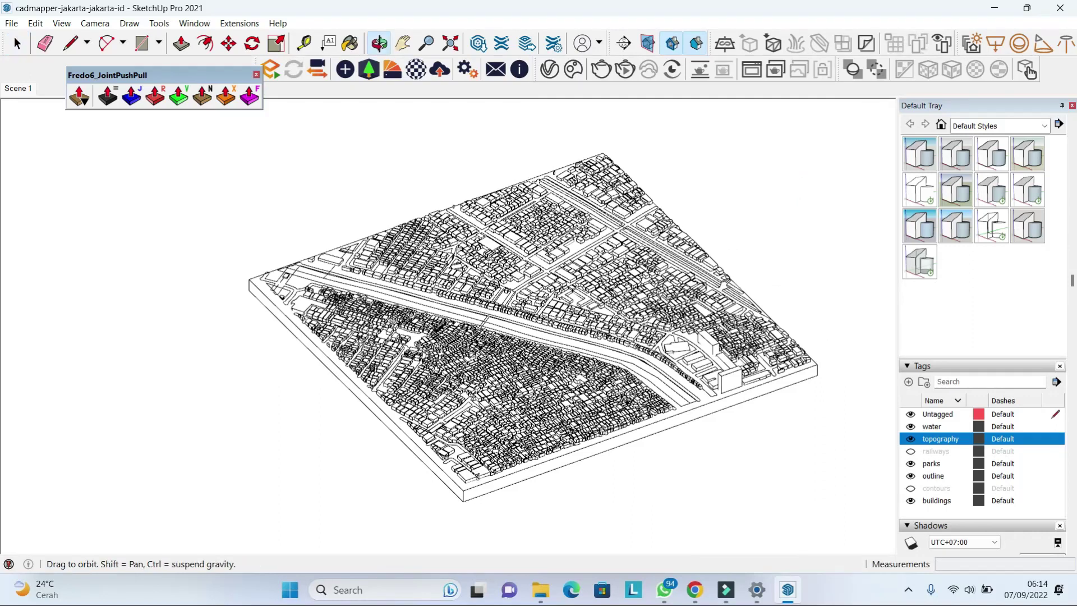
{"action": "right_click", "coordinate": [20, 88]}
{"action": "left_click", "coordinate": [62, 149]}
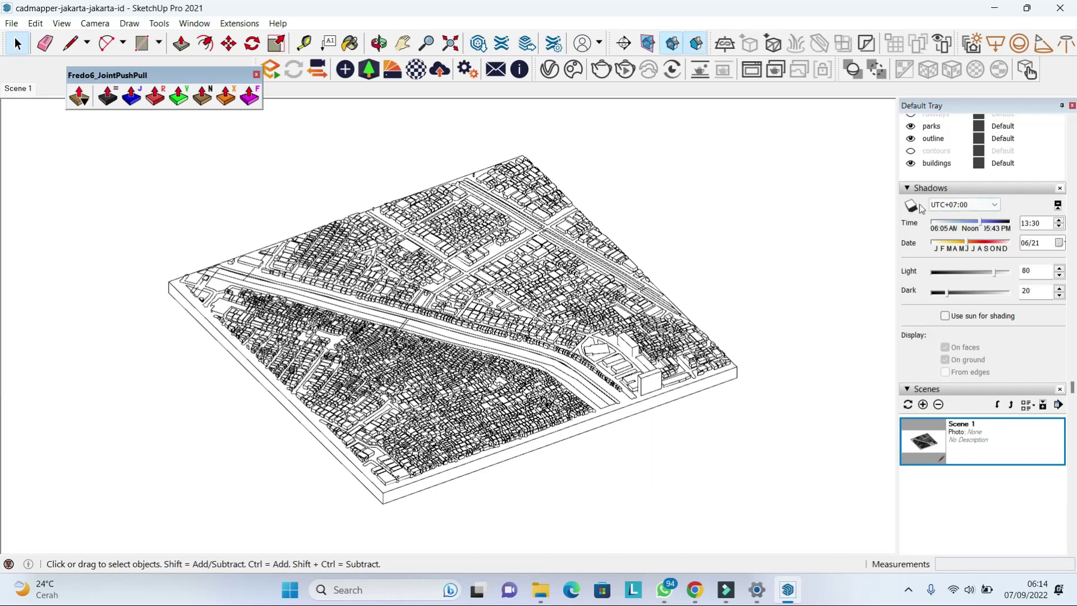
{"action": "left_click", "coordinate": [912, 206]}
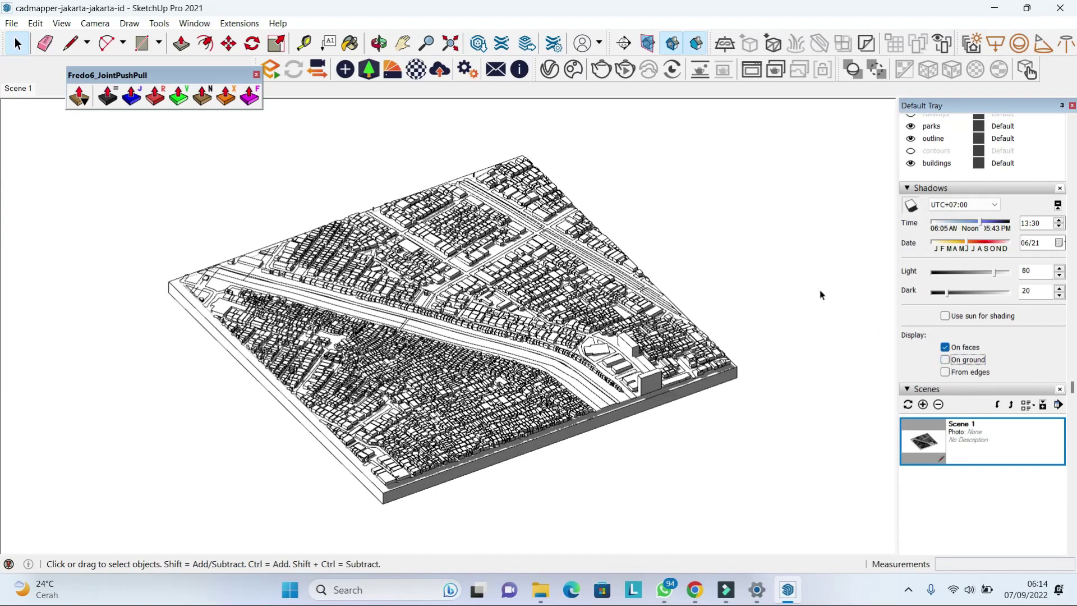
{"action": "scroll", "coordinate": [982, 280], "scroll_direction": "up", "scroll_amount": 5}
Step: Turn off edge display in the style's Edge settings
{"action": "scroll", "coordinate": [982, 280], "scroll_direction": "up", "scroll_amount": 5}
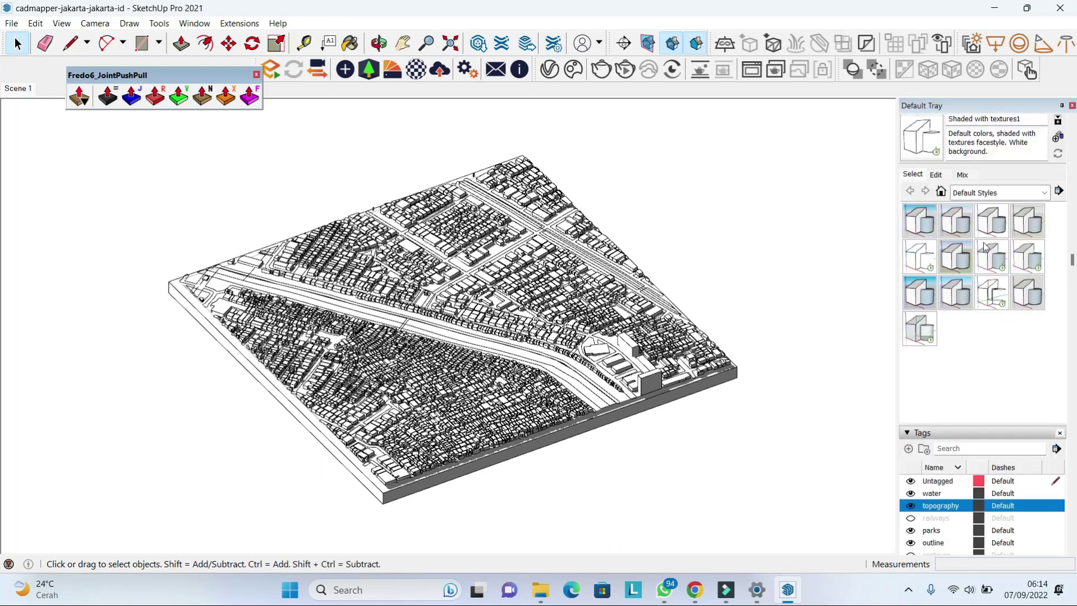
{"action": "left_click", "coordinate": [935, 175]}
{"action": "left_click", "coordinate": [911, 193]}
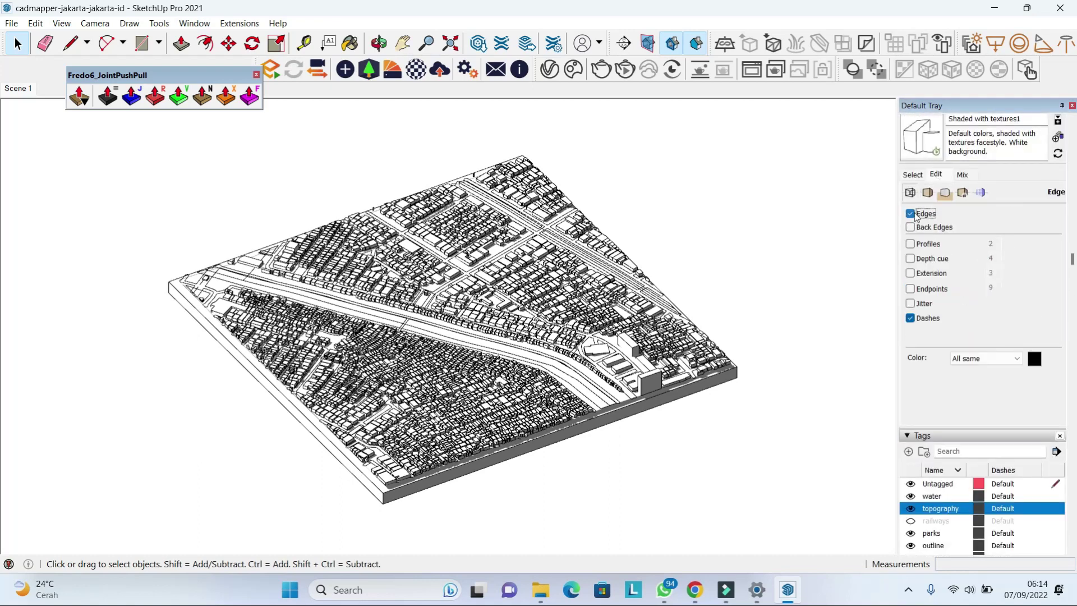
{"action": "left_click", "coordinate": [911, 214]}
Step: Add a new edgeless scene and name it SHADOW
{"action": "left_click", "coordinate": [61, 23]}
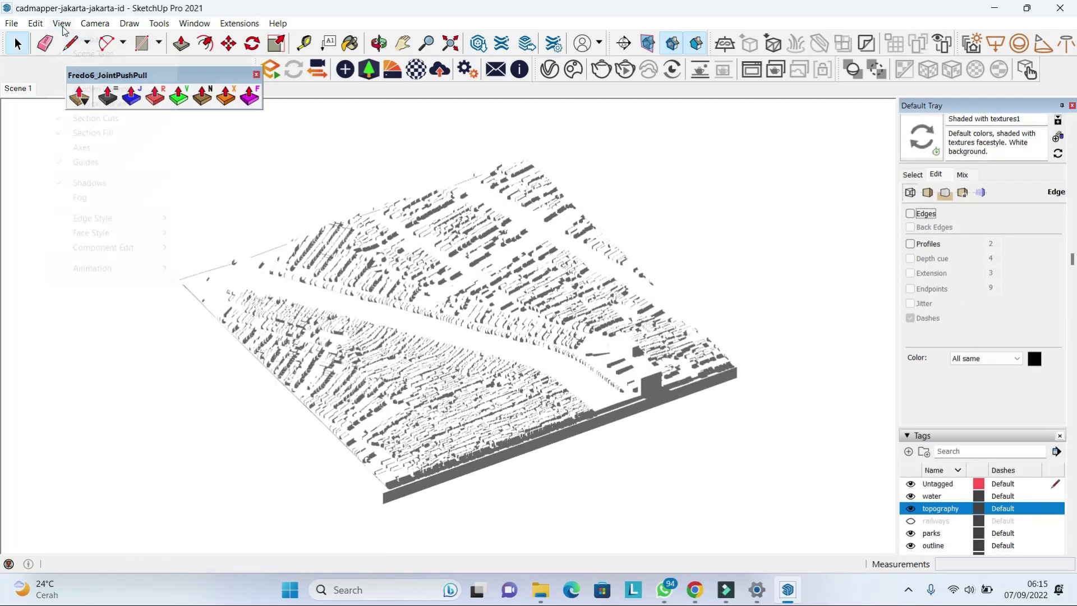
{"action": "left_click", "coordinate": [216, 267]}
{"action": "left_click", "coordinate": [551, 354]}
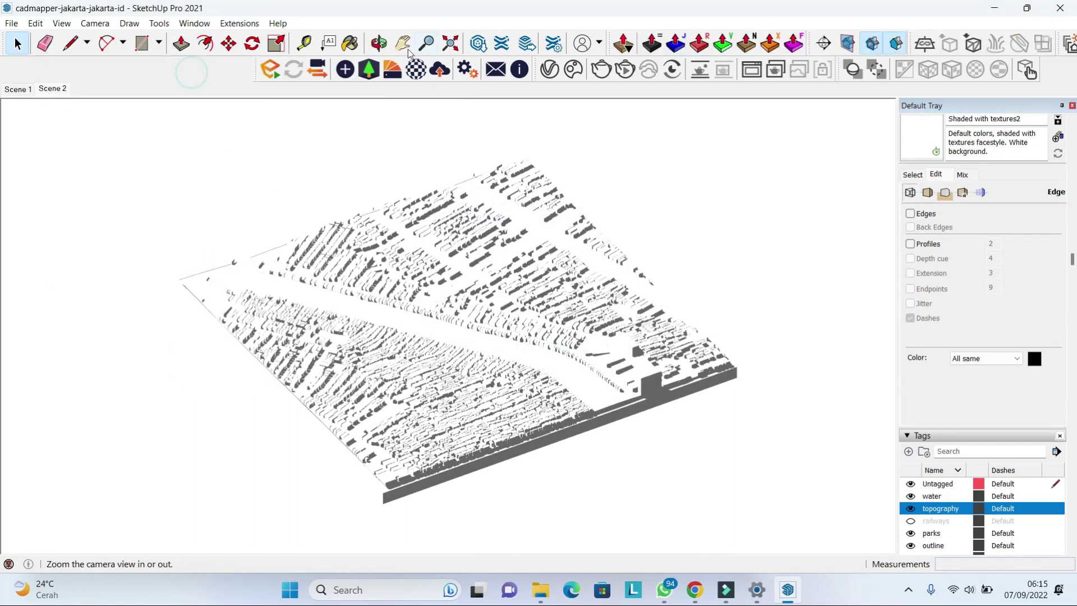
{"action": "right_click", "coordinate": [52, 88]}
{"action": "left_click", "coordinate": [103, 162]}
{"action": "key", "text": "Caps_Lock"}
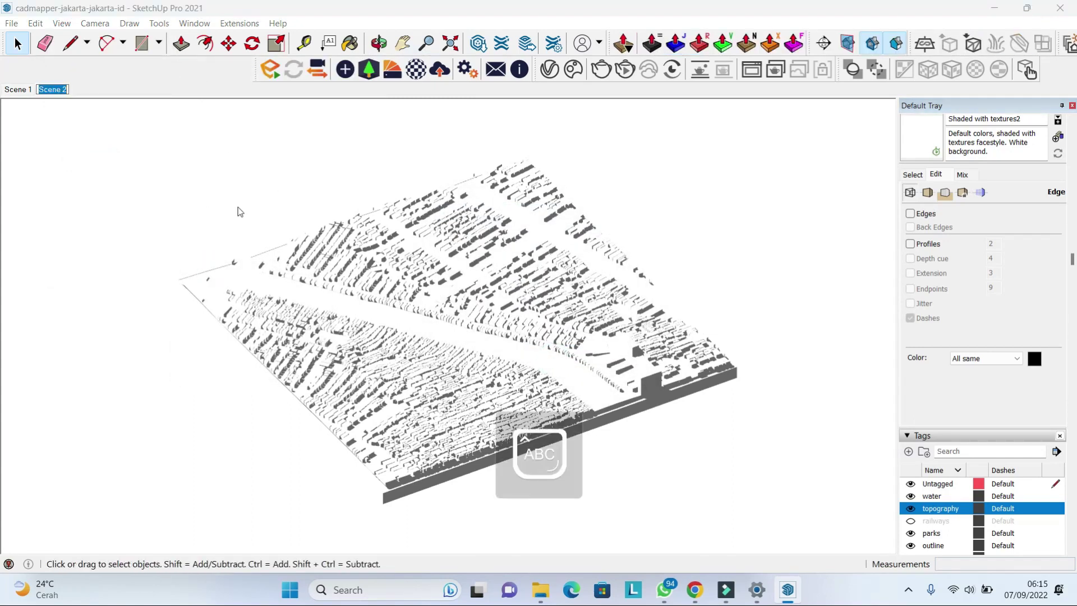
{"action": "type", "text": "SHADOW"}
{"action": "key", "text": "Return"}
Step: Rename Scene 1 to LINE and show that scene
{"action": "right_click", "coordinate": [20, 88]}
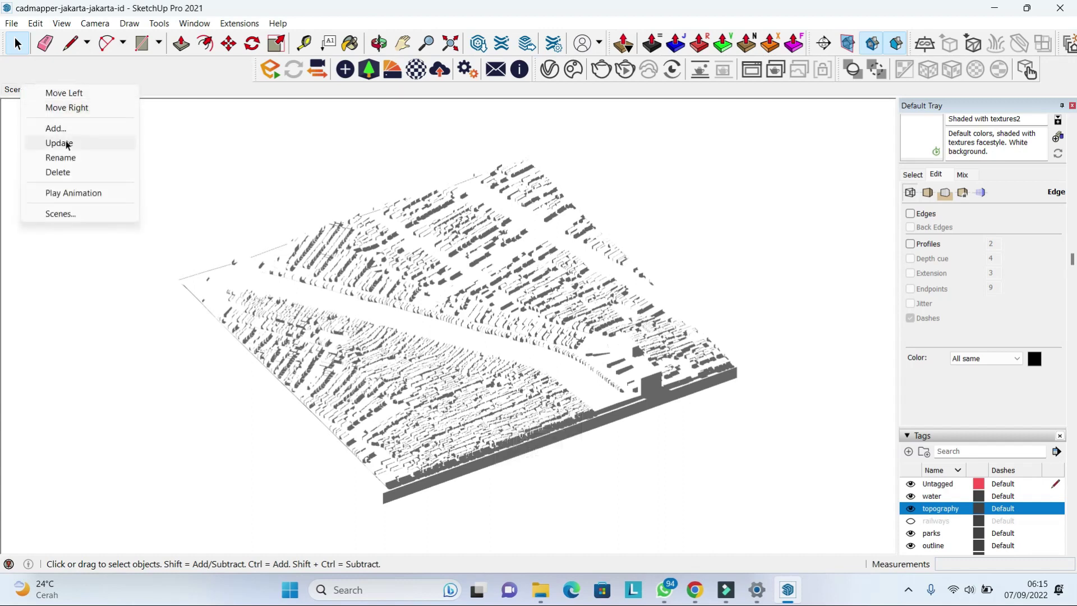
{"action": "left_click", "coordinate": [70, 155]}
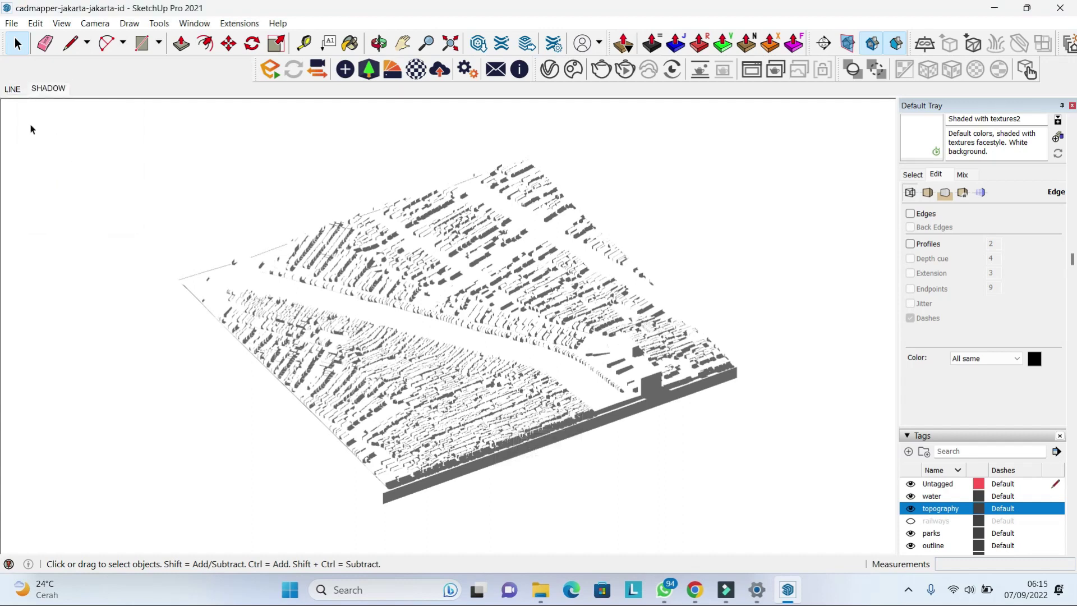
{"action": "left_click", "coordinate": [16, 91]}
{"action": "left_click", "coordinate": [11, 23]}
Step: Export the LINE scene to Pictures as a 5000 × 2542 px JPEG named LINE
{"action": "left_click", "coordinate": [248, 287]}
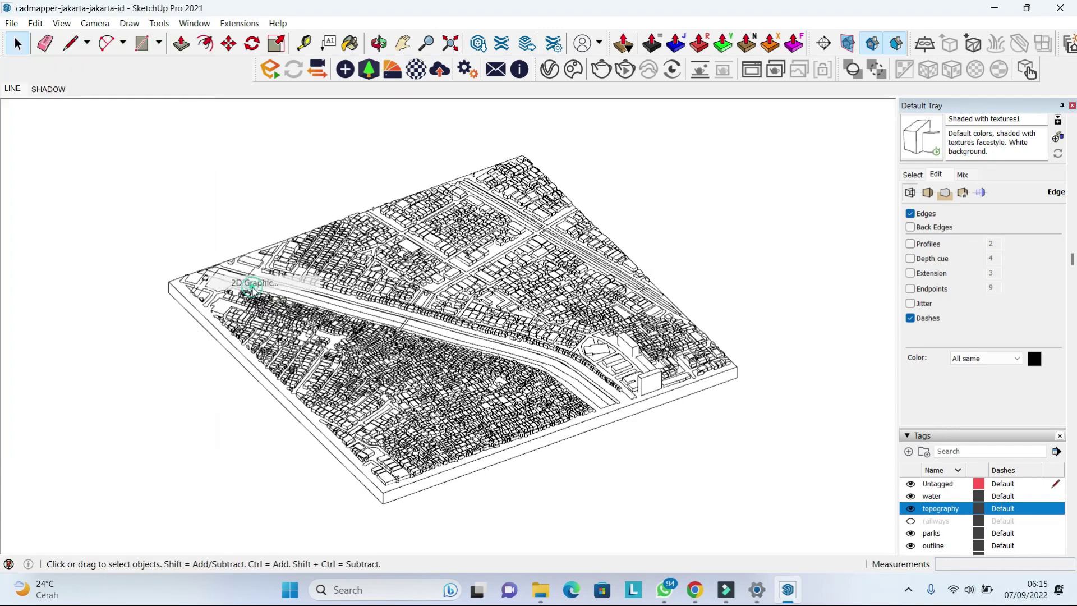
{"action": "left_click", "coordinate": [75, 232]}
{"action": "triple_click", "coordinate": [276, 287]}
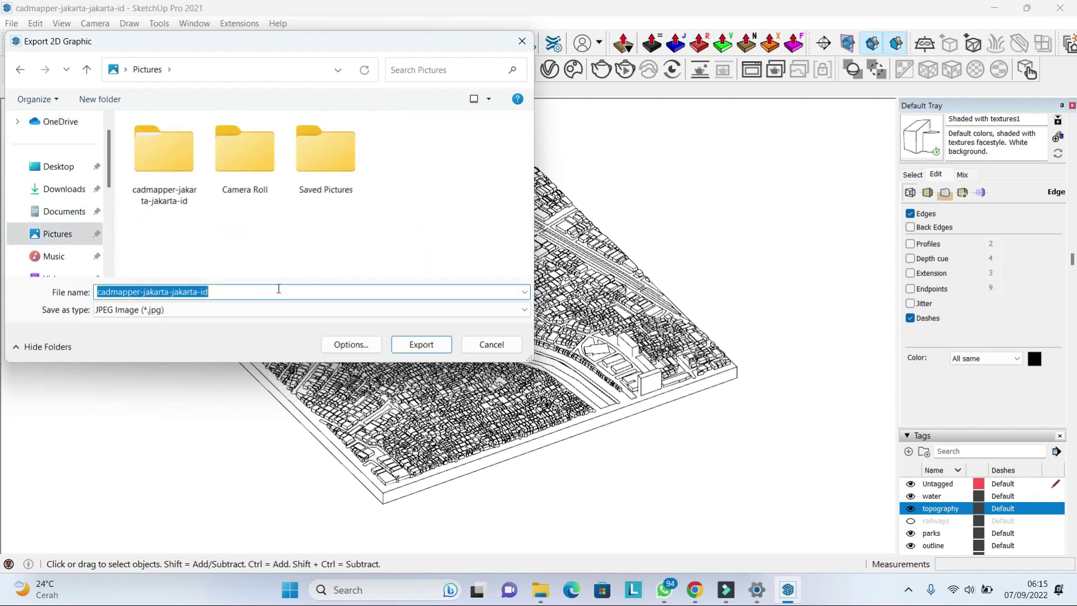
{"action": "type", "text": "LINE"}
{"action": "left_click", "coordinate": [354, 343]}
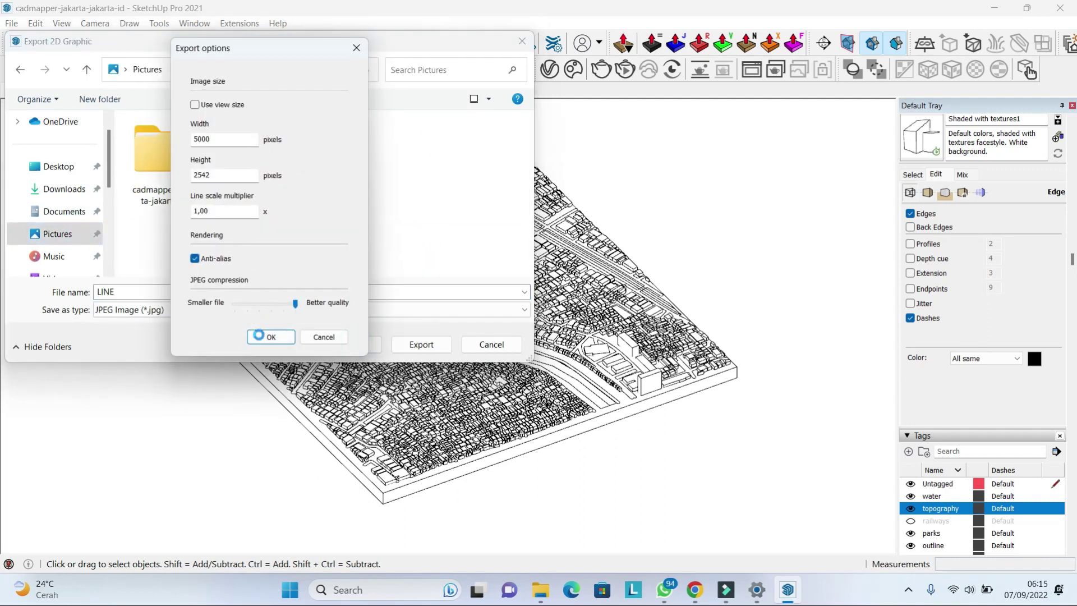
{"action": "left_click", "coordinate": [264, 337]}
{"action": "left_click", "coordinate": [422, 344]}
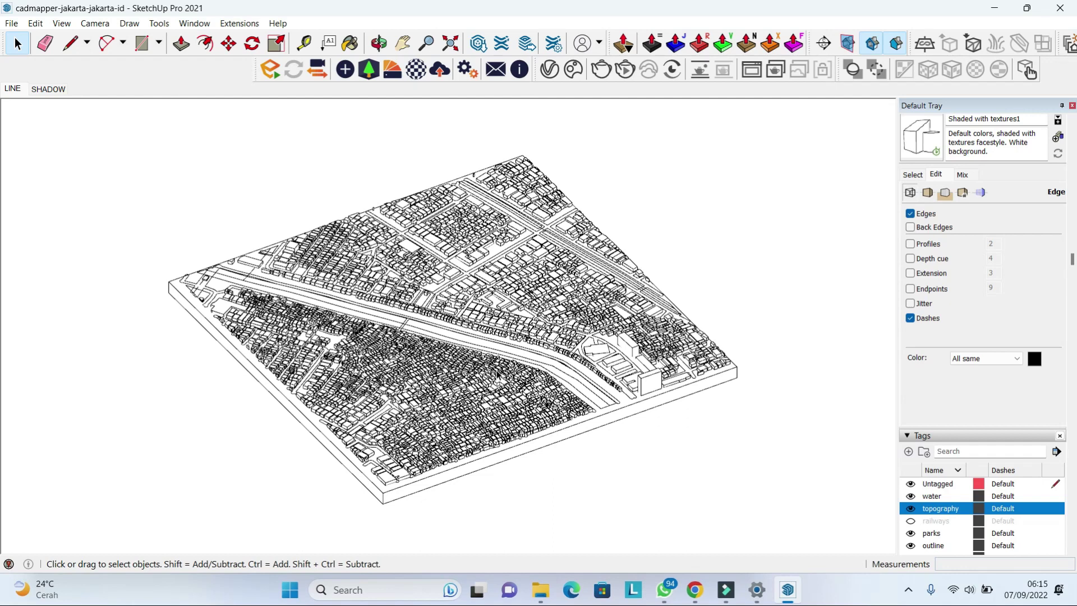
Step: Switch to the SHADOW scene and export it as a second image named SHADOW
{"action": "left_click", "coordinate": [48, 88]}
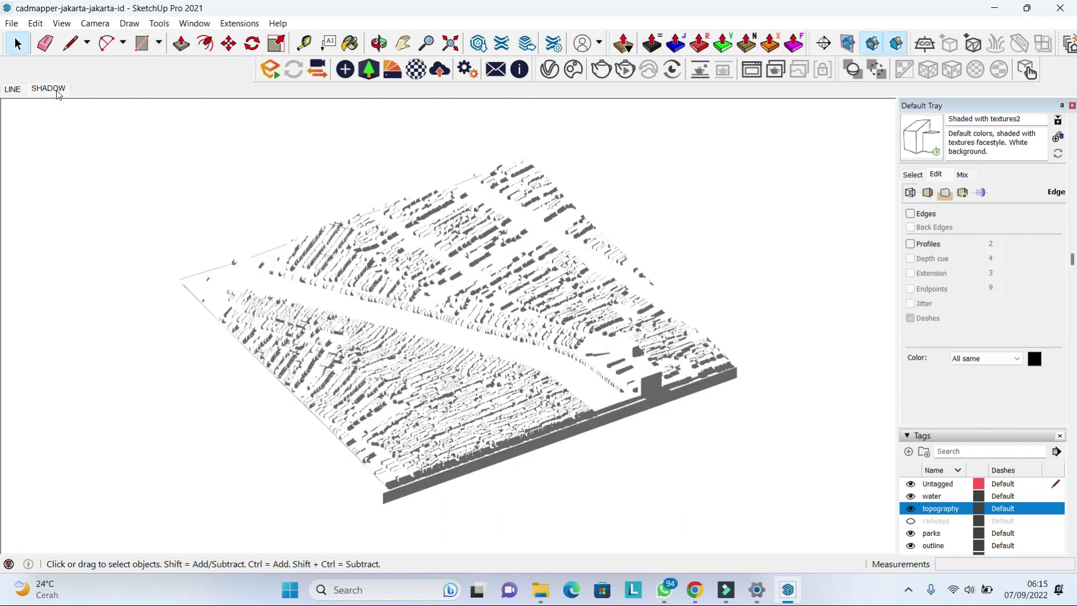
{"action": "left_click", "coordinate": [11, 23]}
{"action": "left_click", "coordinate": [132, 269]}
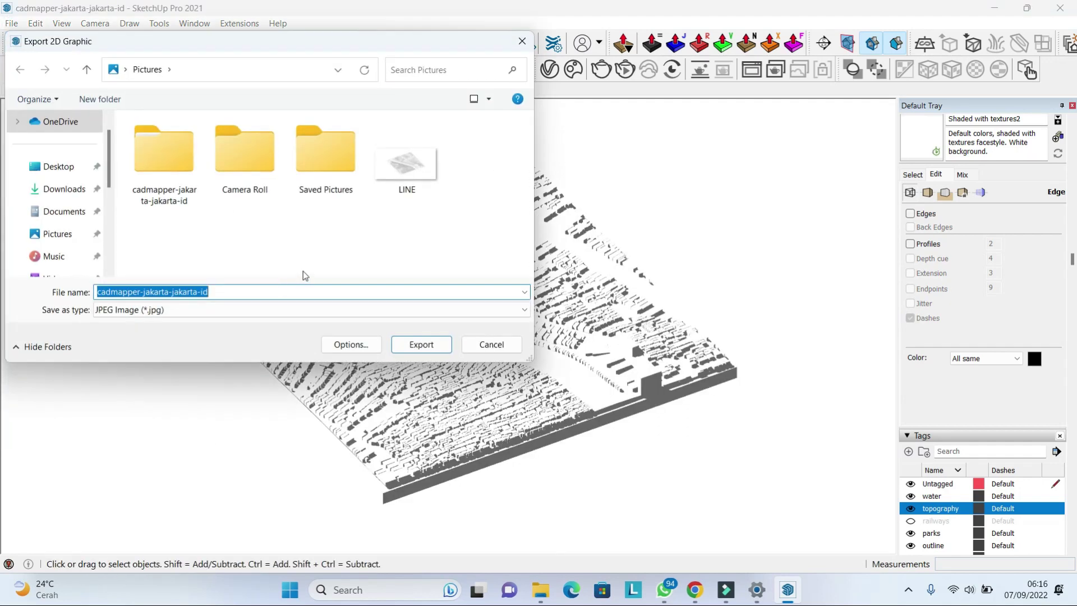
{"action": "type", "text": "SHADOW"}
{"action": "left_click", "coordinate": [421, 345]}
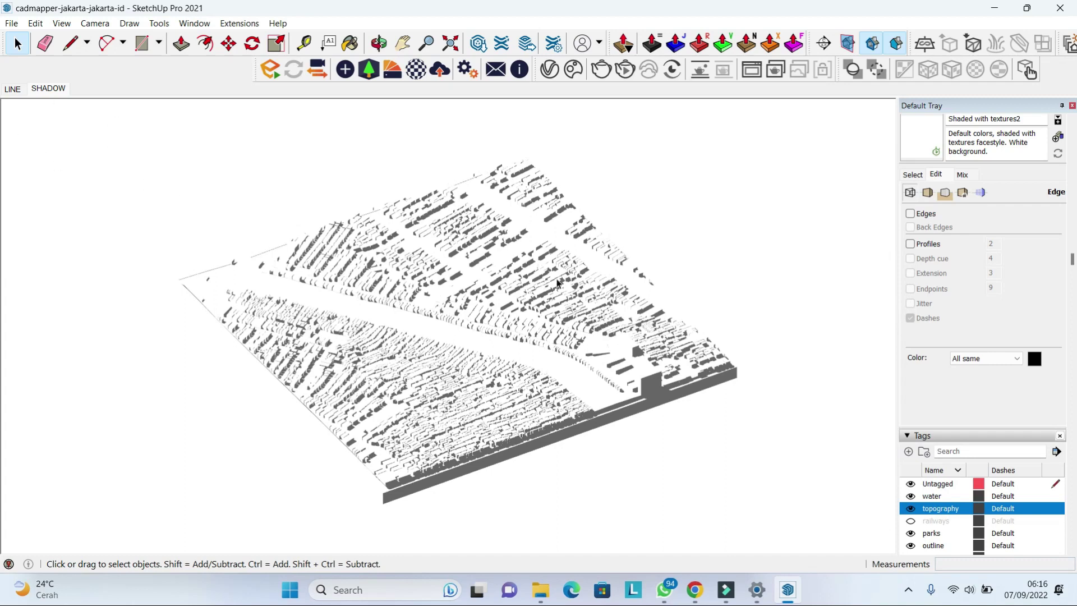
Step: Launch Photoshop from Windows search by typing 'ph'
{"action": "left_click", "coordinate": [357, 589]}
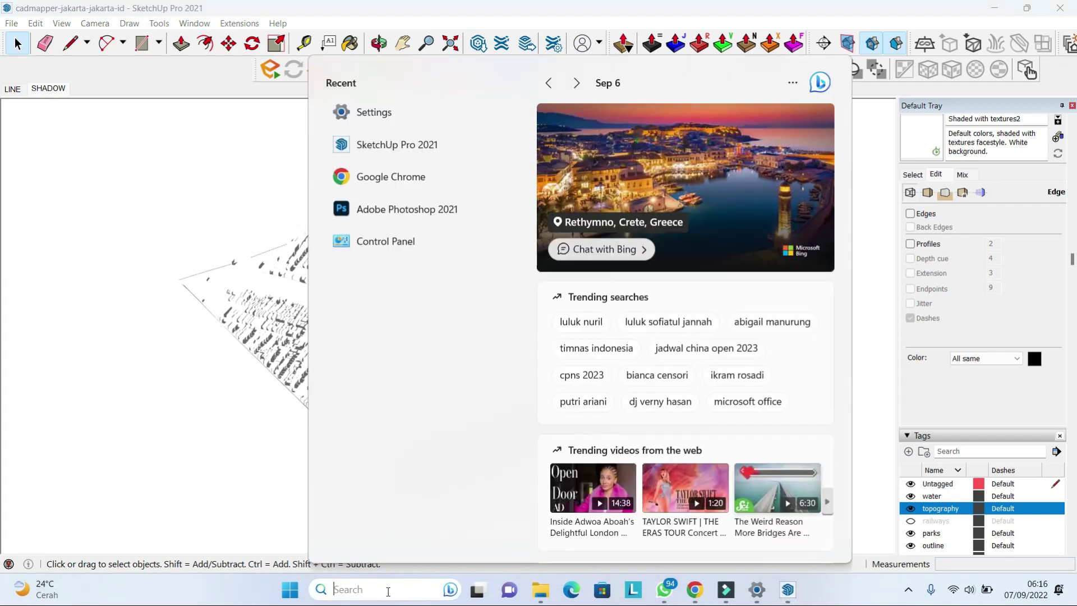
{"action": "type", "text": "ph"}
{"action": "key", "text": "Return"}
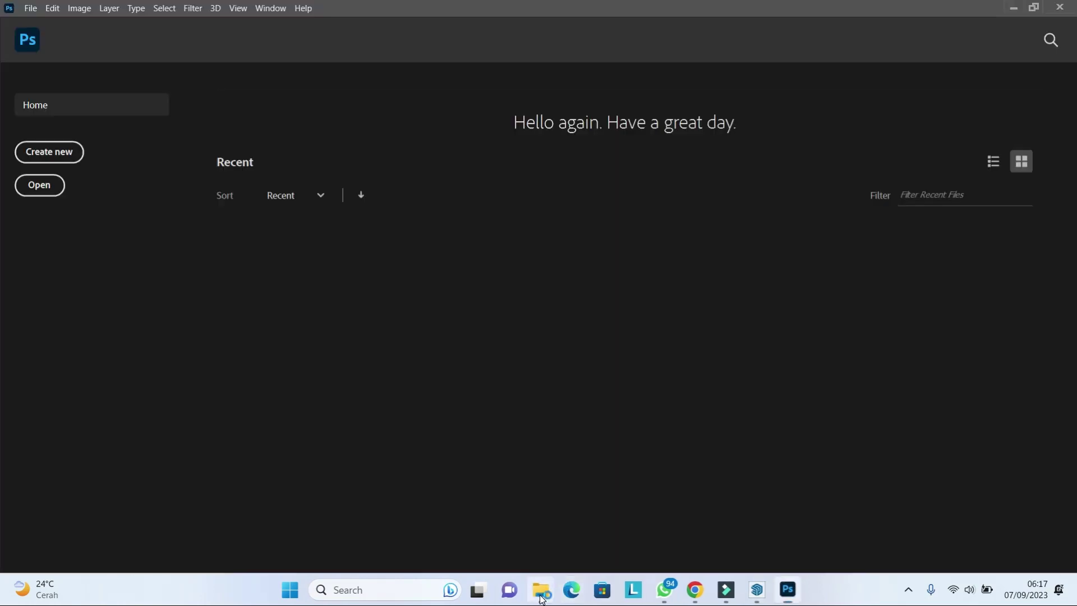
Step: In File Explorer's Pictures folder, drag the exported LINE image over to Photoshop
{"action": "left_click", "coordinate": [542, 598]}
{"action": "left_click", "coordinate": [82, 79]}
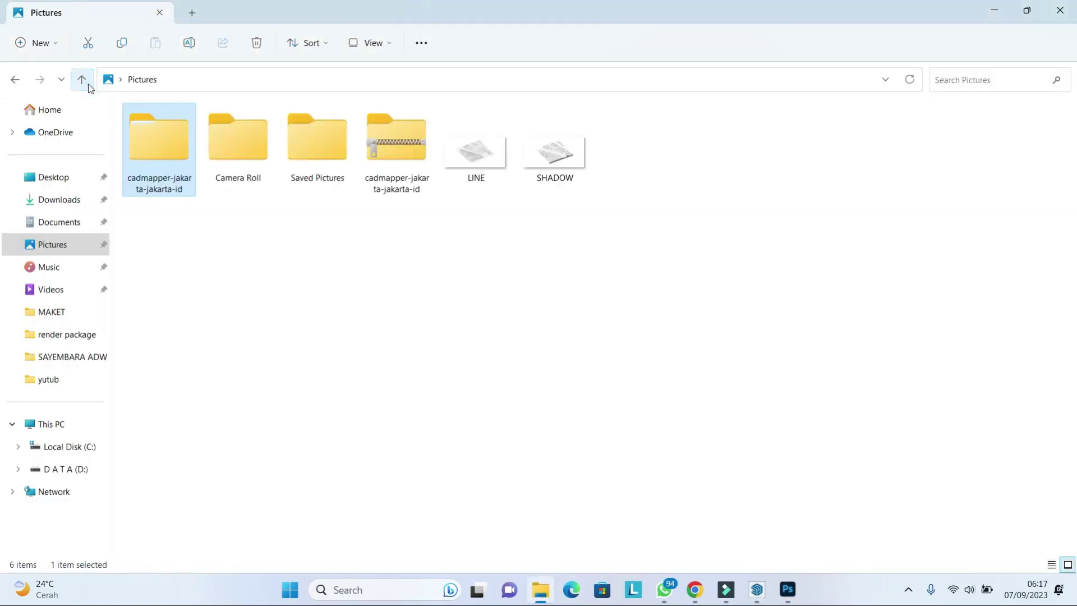
{"action": "left_click", "coordinate": [496, 153]}
{"action": "left_click_drag", "start_coordinate": [476, 160], "coordinate": [428, 129]}
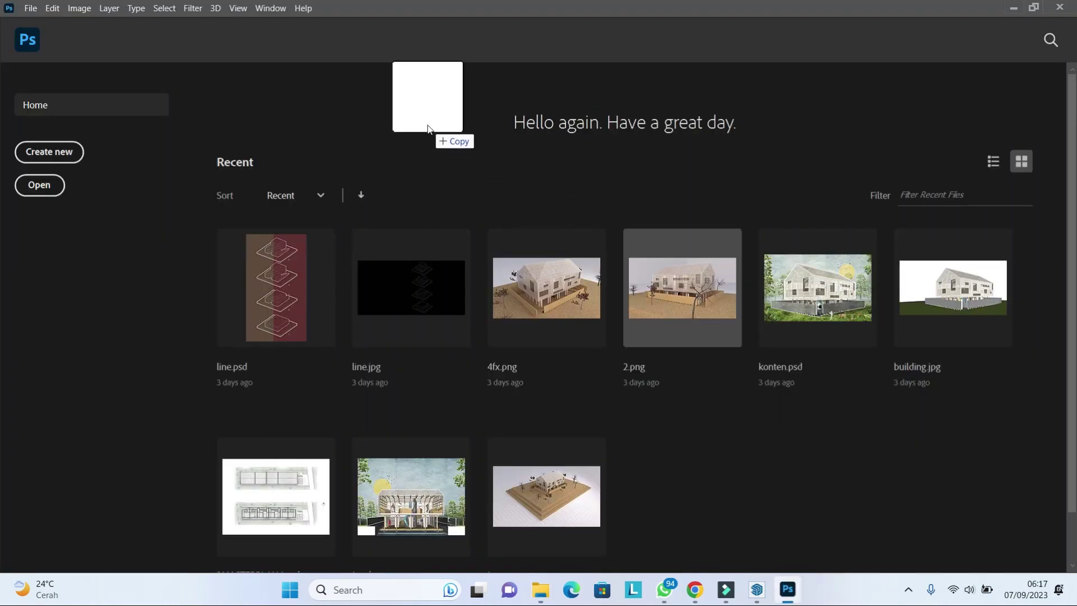
Step: Drop LINE.jpg in to open it as a 5000 × 2542 px document, then choose Place Embedded
{"action": "left_click_drag", "start_coordinate": [428, 129], "coordinate": [428, 129]}
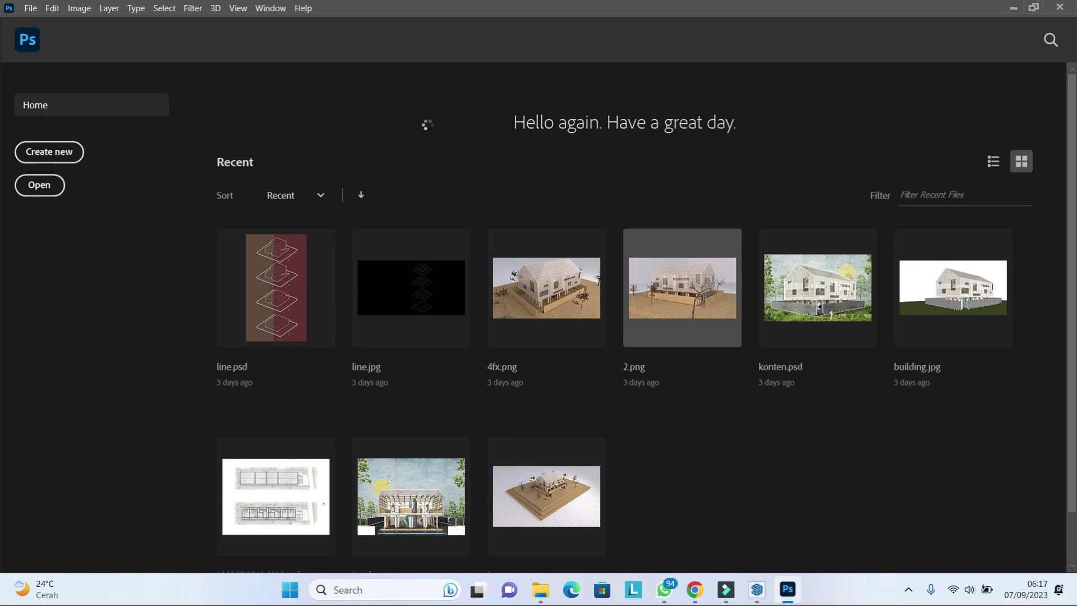
{"action": "scroll", "coordinate": [342, 339], "scroll_direction": "up", "scroll_amount": 3}
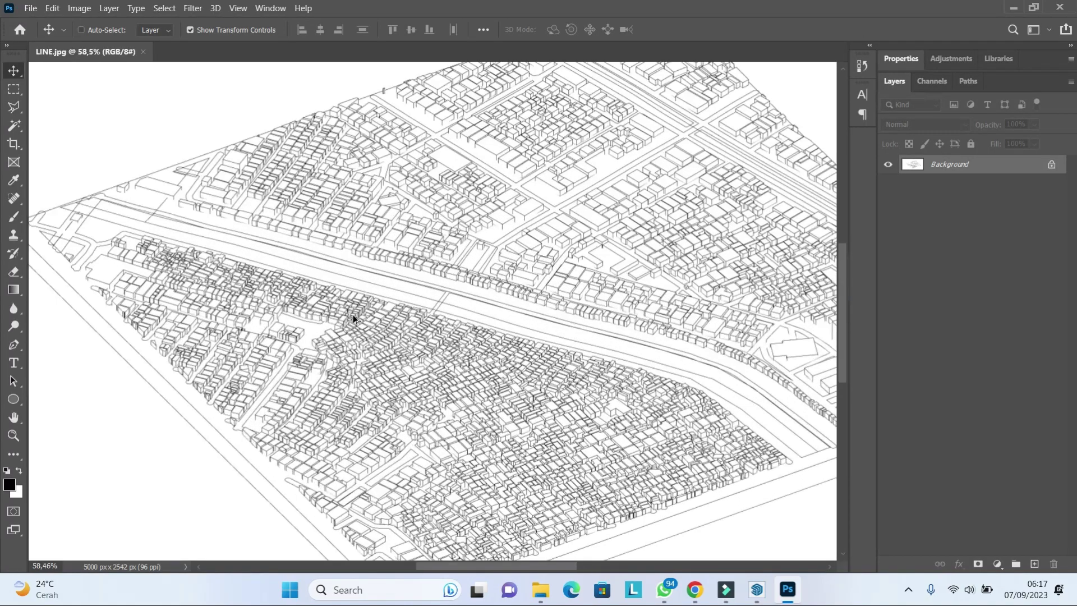
{"action": "scroll", "coordinate": [476, 305], "scroll_direction": "down", "scroll_amount": 3}
{"action": "scroll", "coordinate": [497, 239], "scroll_direction": "down", "scroll_amount": 2}
{"action": "left_click", "coordinate": [31, 9]}
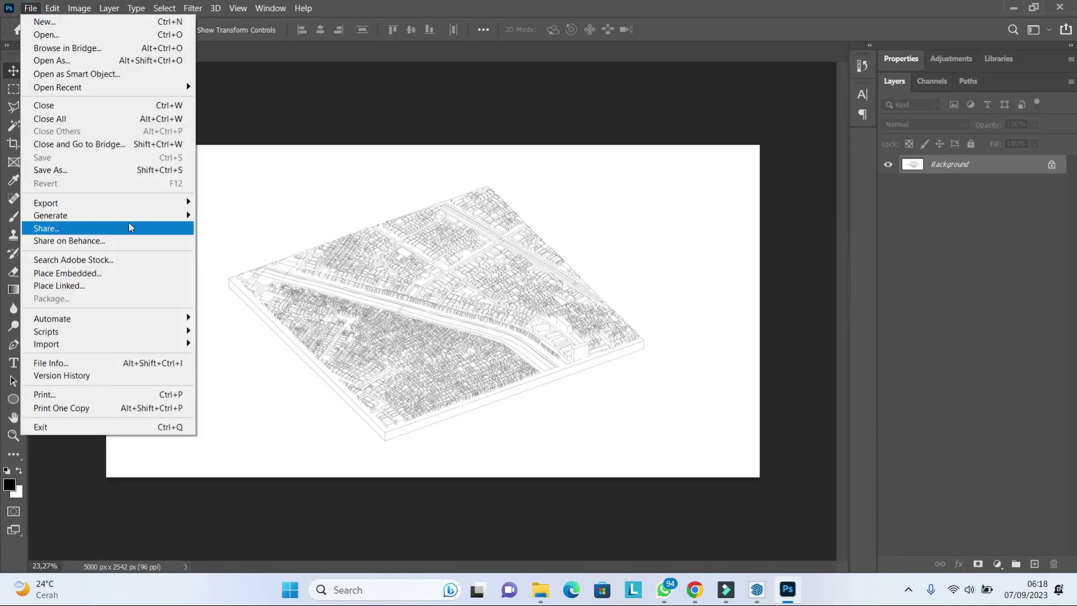
{"action": "left_click", "coordinate": [84, 271]}
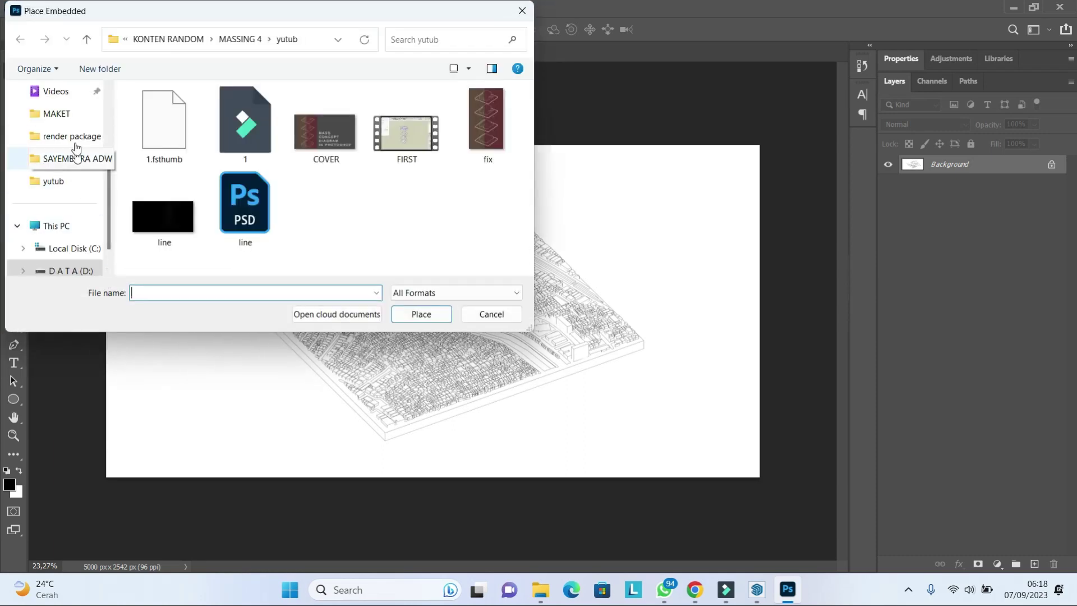
Step: Place the SHADOW image from Pictures as an embedded layer and commit it
{"action": "scroll", "coordinate": [70, 92], "scroll_direction": "up", "scroll_amount": 1}
{"action": "left_click", "coordinate": [61, 91]}
{"action": "double_click", "coordinate": [178, 235]}
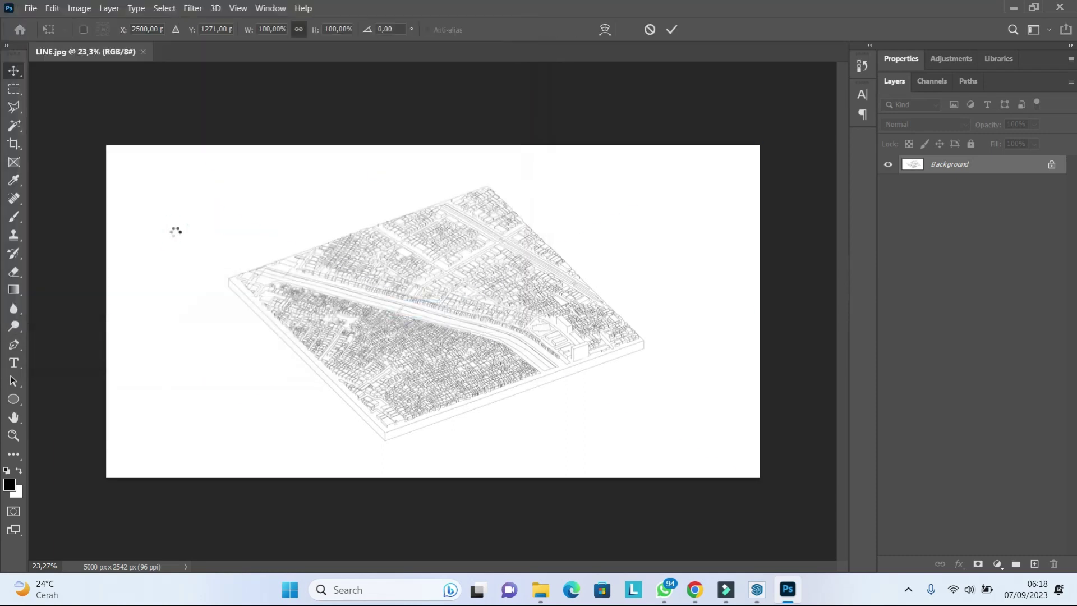
{"action": "left_click", "coordinate": [676, 31]}
Step: Convert the background into a LINE layer and set the SHADOW layer to Multiply
{"action": "right_click", "coordinate": [962, 190]}
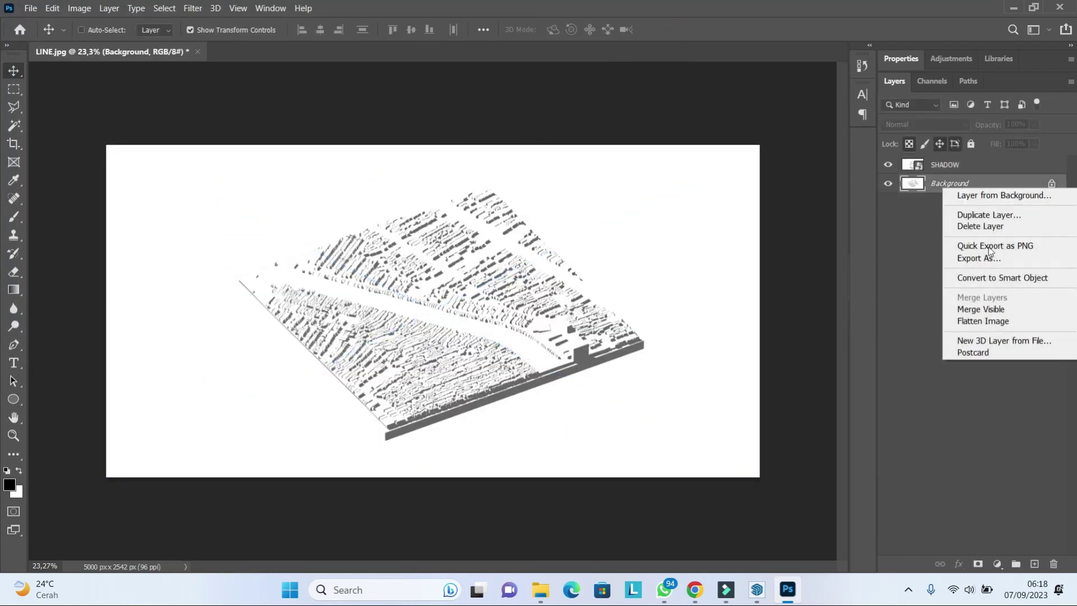
{"action": "left_click", "coordinate": [1003, 275]}
{"action": "left_click", "coordinate": [947, 187]}
{"action": "type", "text": "LINE"}
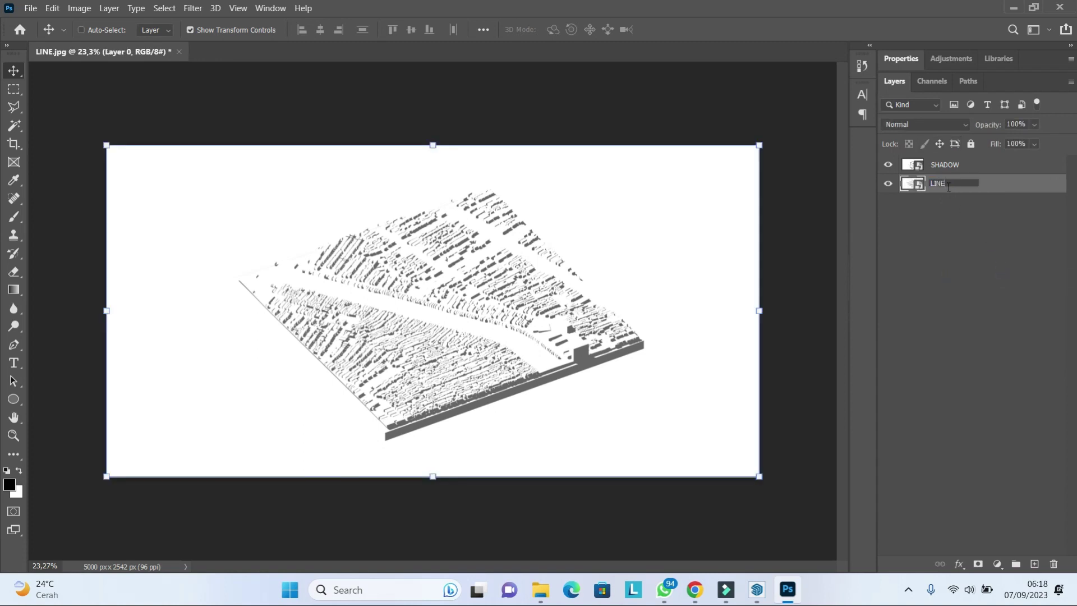
{"action": "left_click", "coordinate": [957, 171]}
{"action": "left_click", "coordinate": [920, 124]}
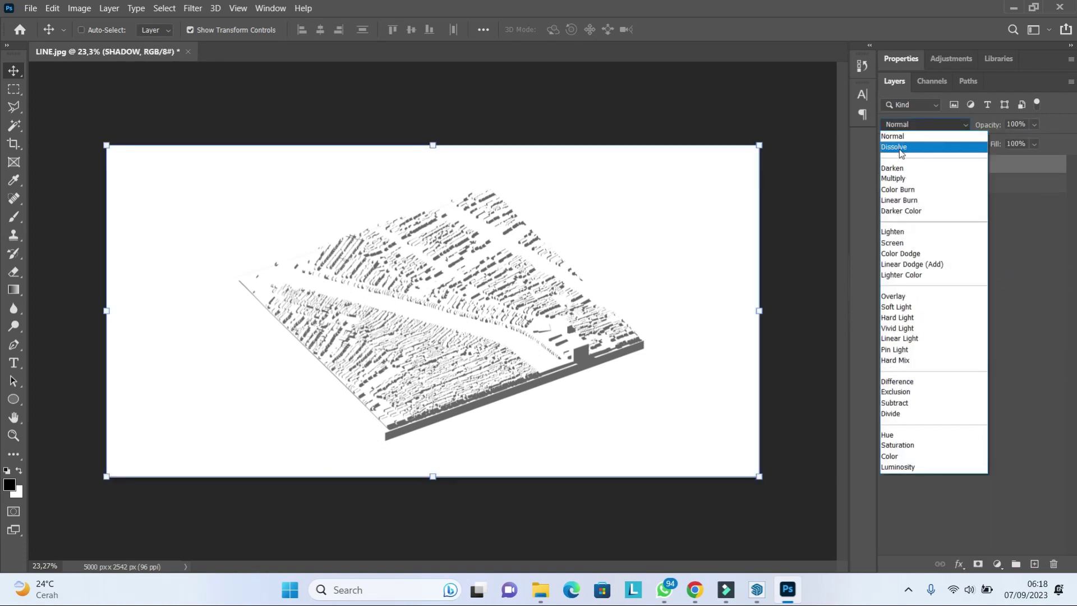
{"action": "left_click", "coordinate": [910, 178]}
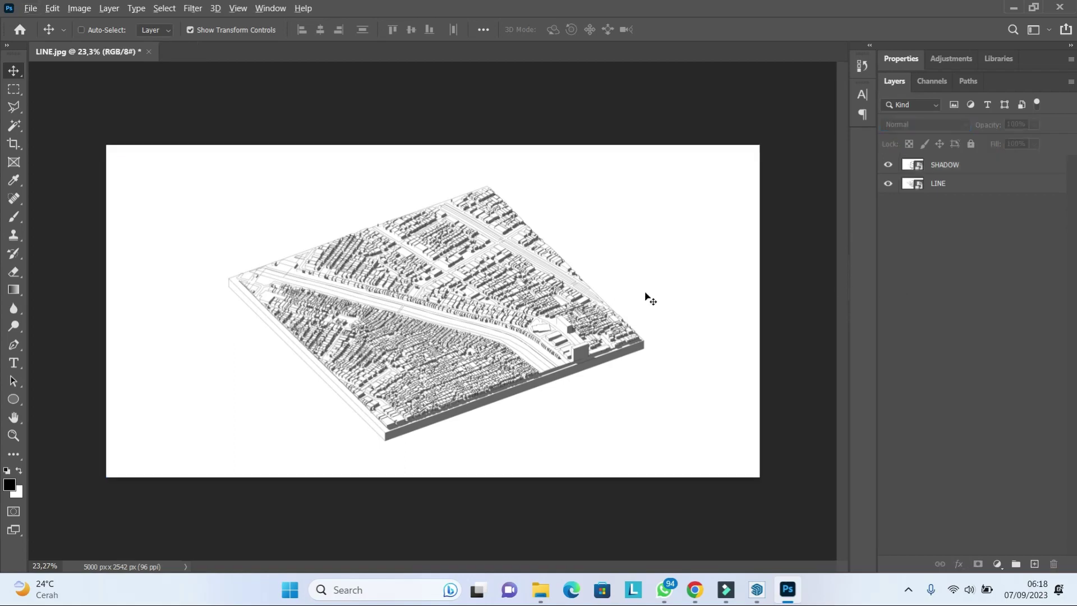
{"action": "scroll", "coordinate": [586, 297], "scroll_direction": "up", "scroll_amount": 5}
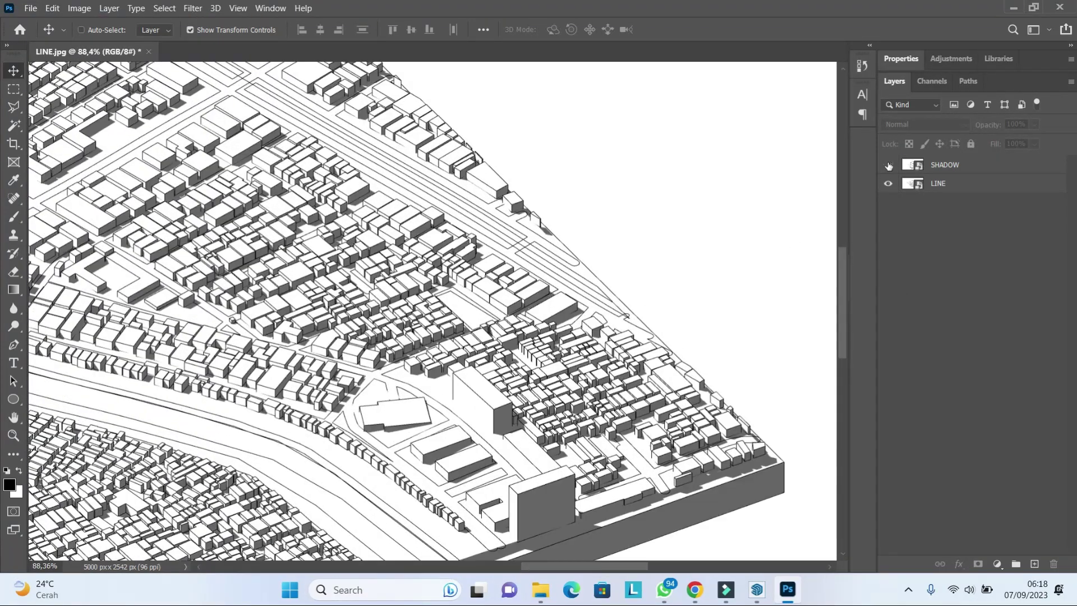
{"action": "scroll", "coordinate": [741, 224], "scroll_direction": "down", "scroll_amount": 5}
{"action": "scroll", "coordinate": [640, 270], "scroll_direction": "up", "scroll_amount": 1}
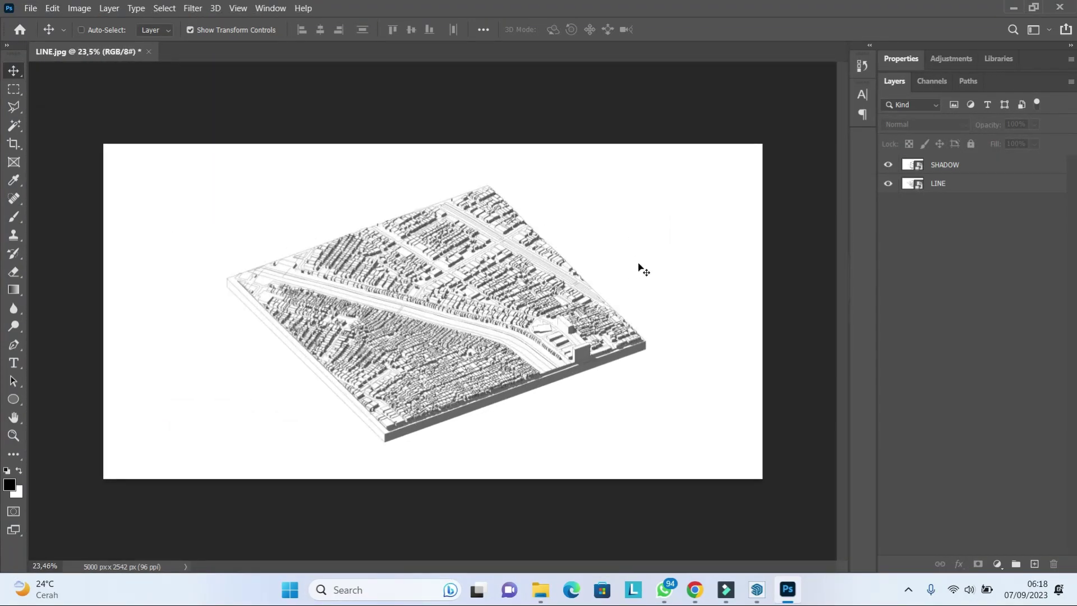
{"action": "scroll", "coordinate": [635, 257], "scroll_direction": "up", "scroll_amount": 1}
{"action": "scroll", "coordinate": [635, 257], "scroll_direction": "down", "scroll_amount": 2}
{"action": "scroll", "coordinate": [558, 250], "scroll_direction": "down", "scroll_amount": 2}
{"action": "scroll", "coordinate": [486, 247], "scroll_direction": "up", "scroll_amount": 1}
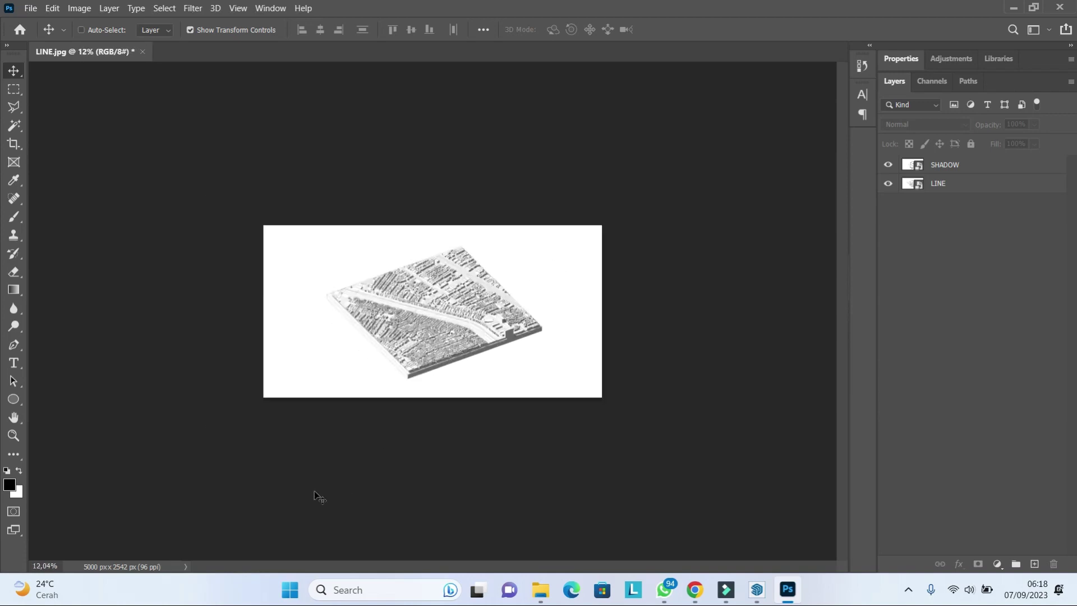
{"action": "scroll", "coordinate": [617, 498], "scroll_direction": "up", "scroll_amount": 2}
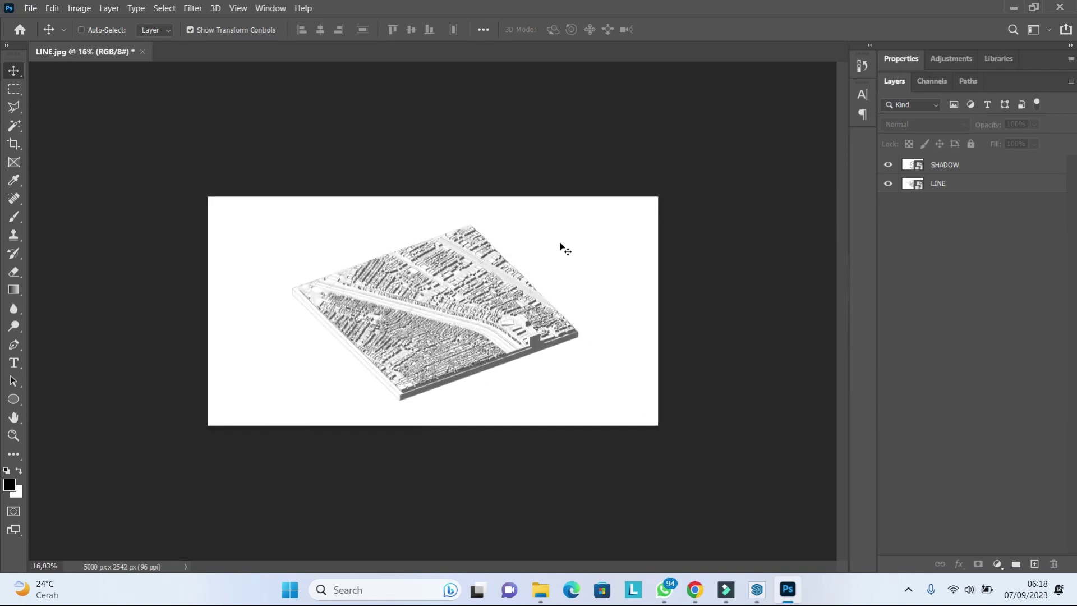
{"action": "scroll", "coordinate": [488, 327], "scroll_direction": "up", "scroll_amount": 2}
Step: Group the SHADOW and LINE layers into group 1, expand it, and zoom into the model
{"action": "left_click", "coordinate": [968, 183]}
{"action": "left_click", "coordinate": [965, 165], "text": "shift"}
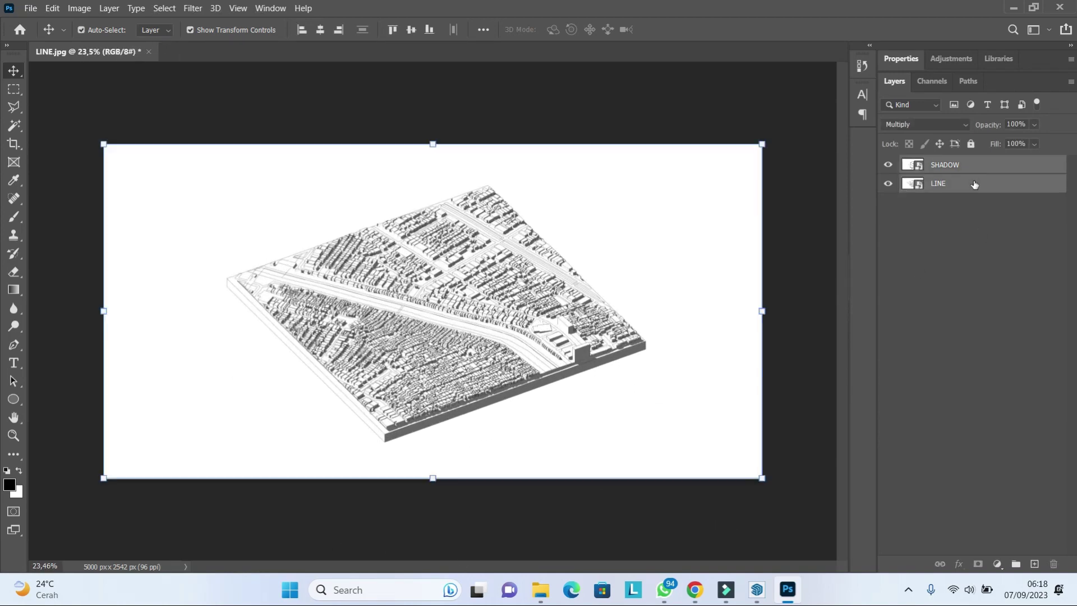
{"action": "left_click_drag", "start_coordinate": [969, 183], "coordinate": [1016, 564]}
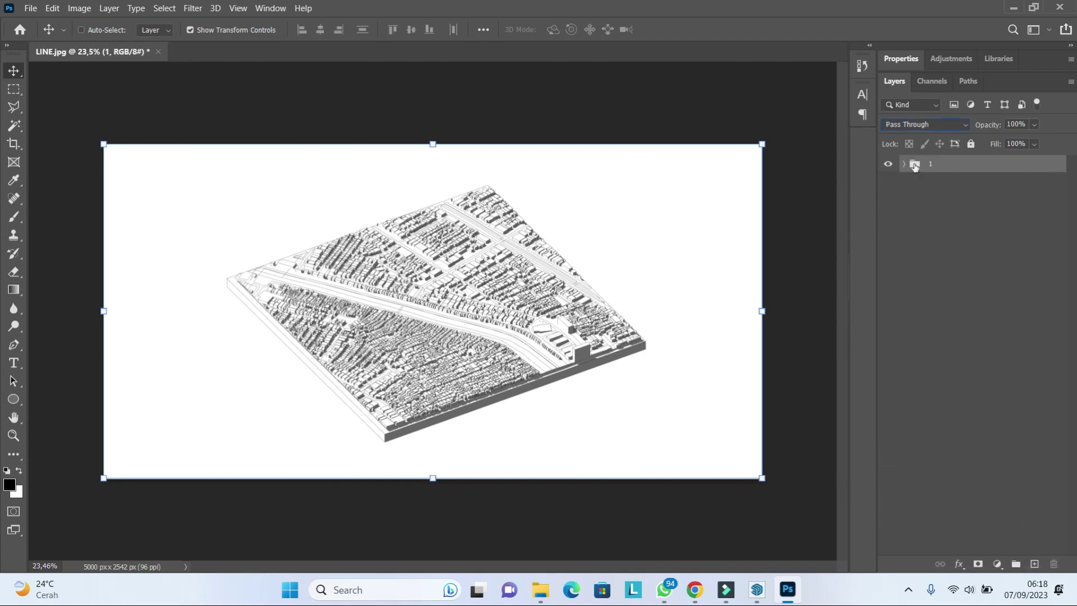
{"action": "left_click", "coordinate": [904, 164]}
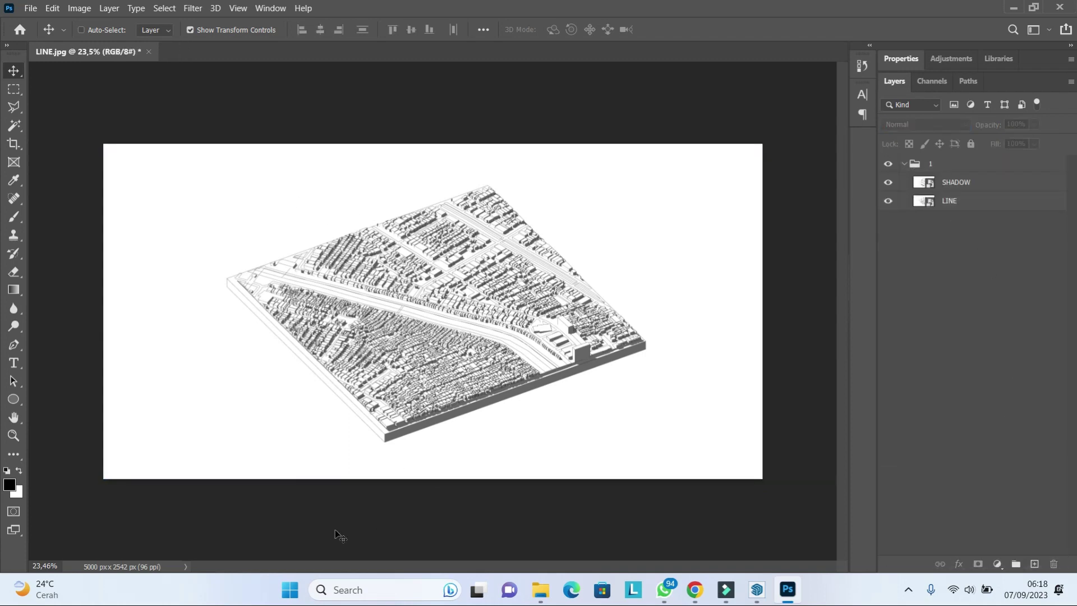
{"action": "key", "text": "z"}
{"action": "left_click_drag", "start_coordinate": [576, 314], "coordinate": [622, 314]}
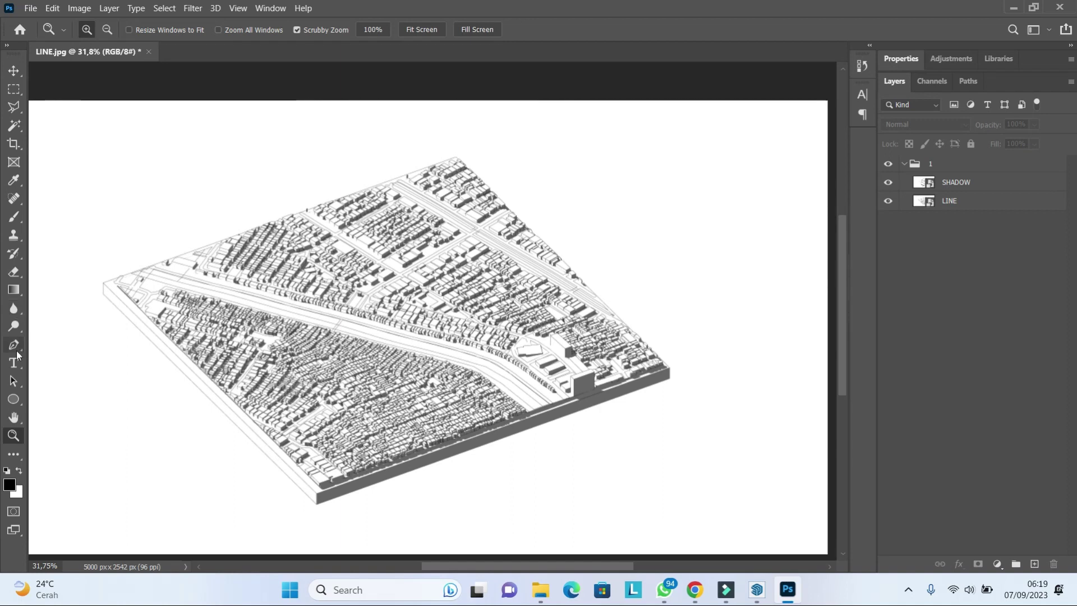
Step: Set the Pen tool to Shape mode with a solid black stroke
{"action": "left_click", "coordinate": [15, 346]}
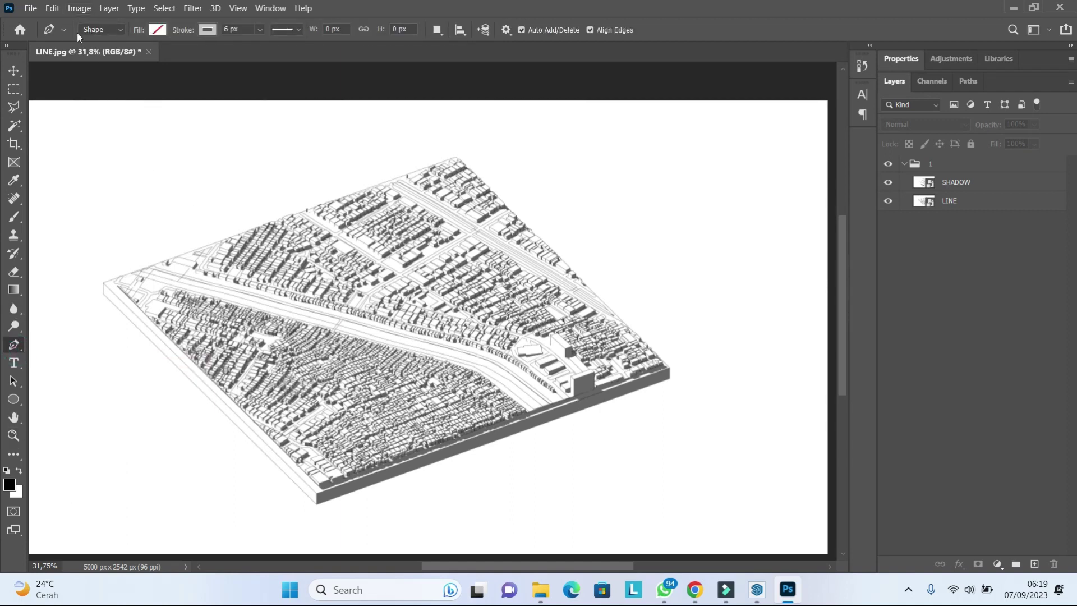
{"action": "left_click", "coordinate": [208, 30]}
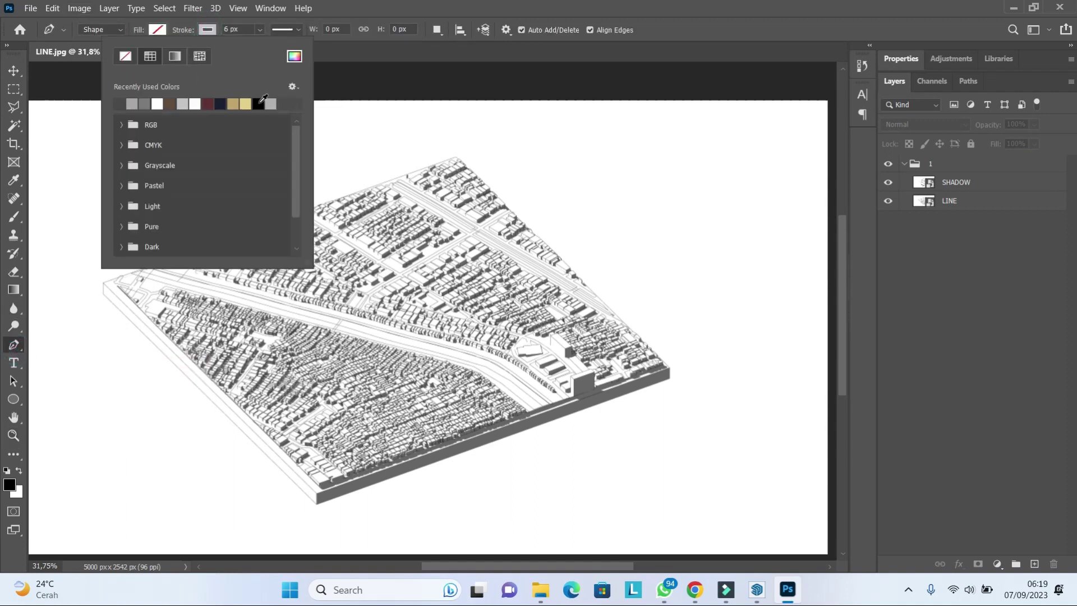
{"action": "left_click", "coordinate": [260, 103]}
{"action": "left_click", "coordinate": [331, 17]}
{"action": "left_click", "coordinate": [285, 30]}
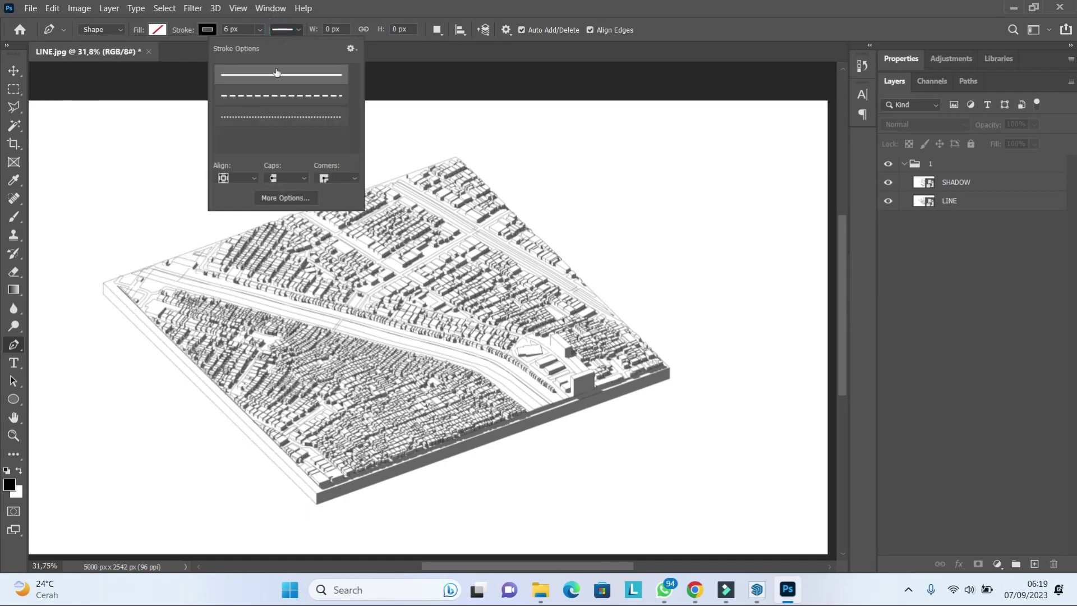
{"action": "left_click", "coordinate": [282, 74]}
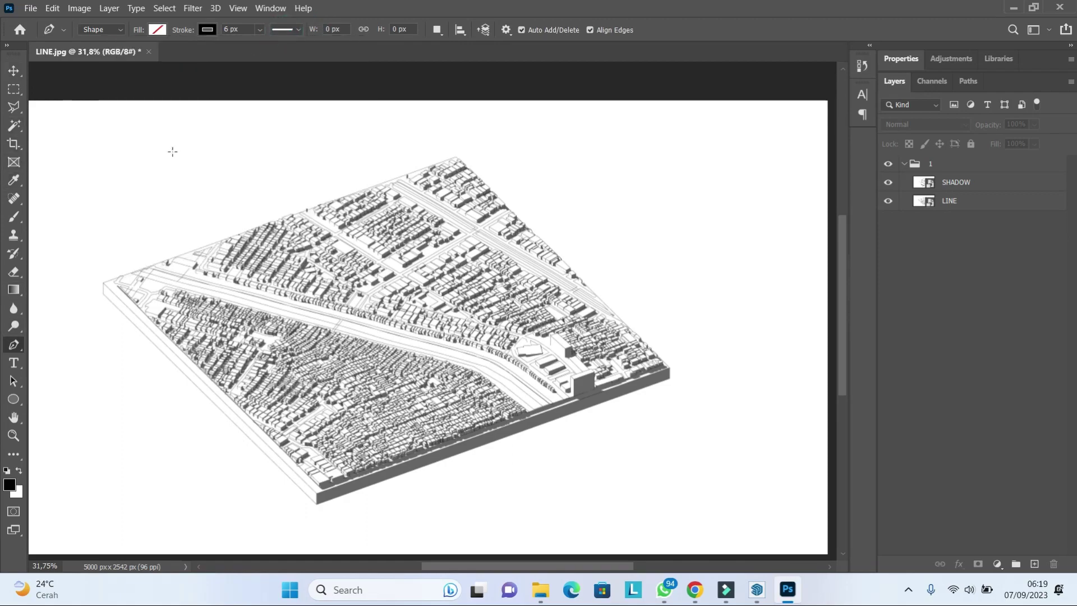
{"action": "scroll", "coordinate": [174, 243], "scroll_direction": "up", "scroll_amount": 10}
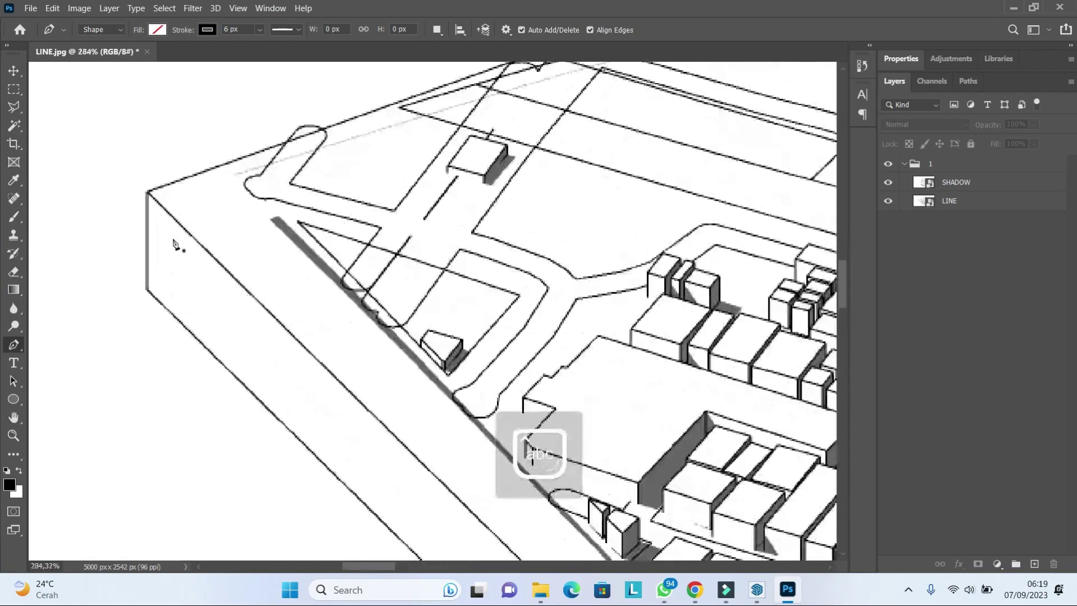
Step: Start the outline at the model's left corner and trace the left base edge
{"action": "left_click", "coordinate": [146, 193]}
{"action": "left_click", "coordinate": [149, 292]}
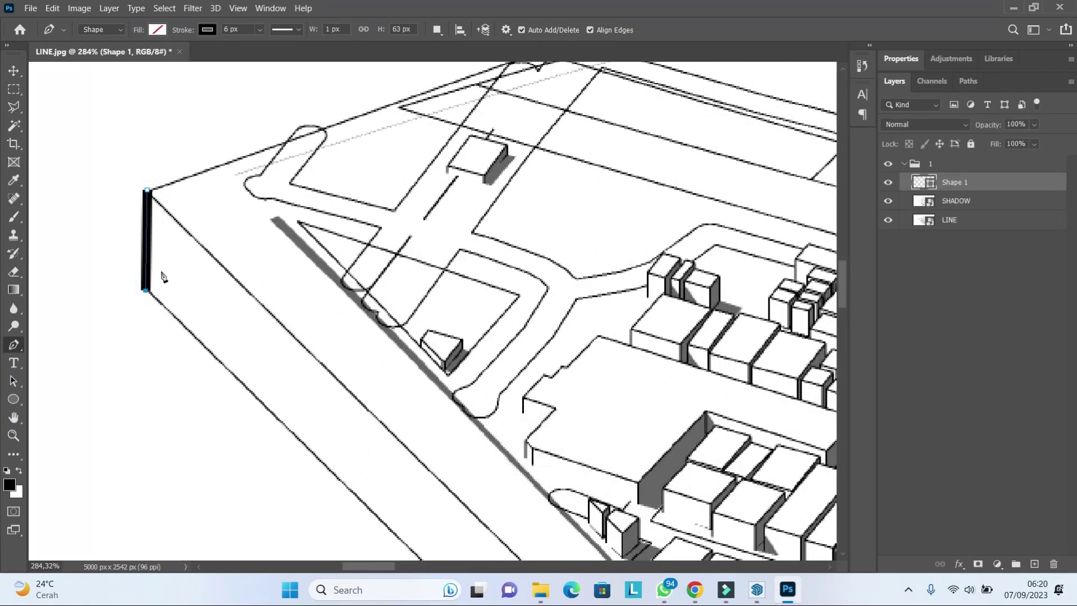
{"action": "scroll", "coordinate": [154, 269], "scroll_direction": "down", "scroll_amount": 8}
{"action": "scroll", "coordinate": [385, 428], "scroll_direction": "down", "scroll_amount": 3}
{"action": "scroll", "coordinate": [349, 481], "scroll_direction": "up", "scroll_amount": 6}
{"action": "scroll", "coordinate": [347, 473], "scroll_direction": "up", "scroll_amount": 2}
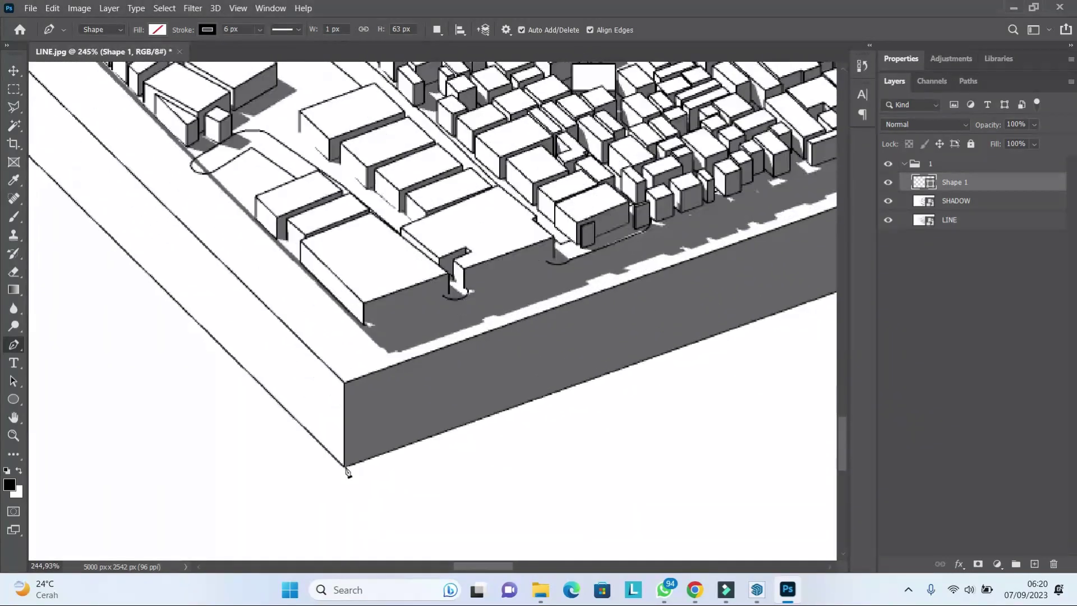
{"action": "scroll", "coordinate": [344, 467], "scroll_direction": "down", "scroll_amount": 5}
{"action": "scroll", "coordinate": [655, 318], "scroll_direction": "up", "scroll_amount": 3}
{"action": "scroll", "coordinate": [632, 305], "scroll_direction": "up", "scroll_amount": 3}
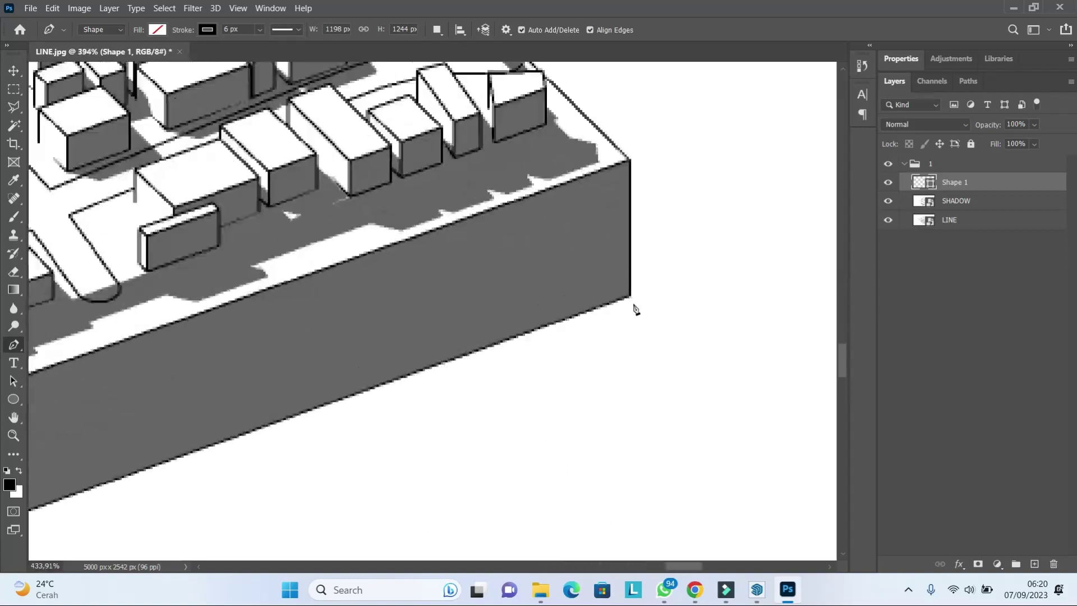
{"action": "scroll", "coordinate": [630, 298], "scroll_direction": "up", "scroll_amount": 1}
Step: Continue the outline to the right corner, up the right edge, and to the top corner
{"action": "left_click", "coordinate": [630, 296]}
{"action": "left_click", "coordinate": [630, 147]}
{"action": "scroll", "coordinate": [645, 187], "scroll_direction": "down", "scroll_amount": 5}
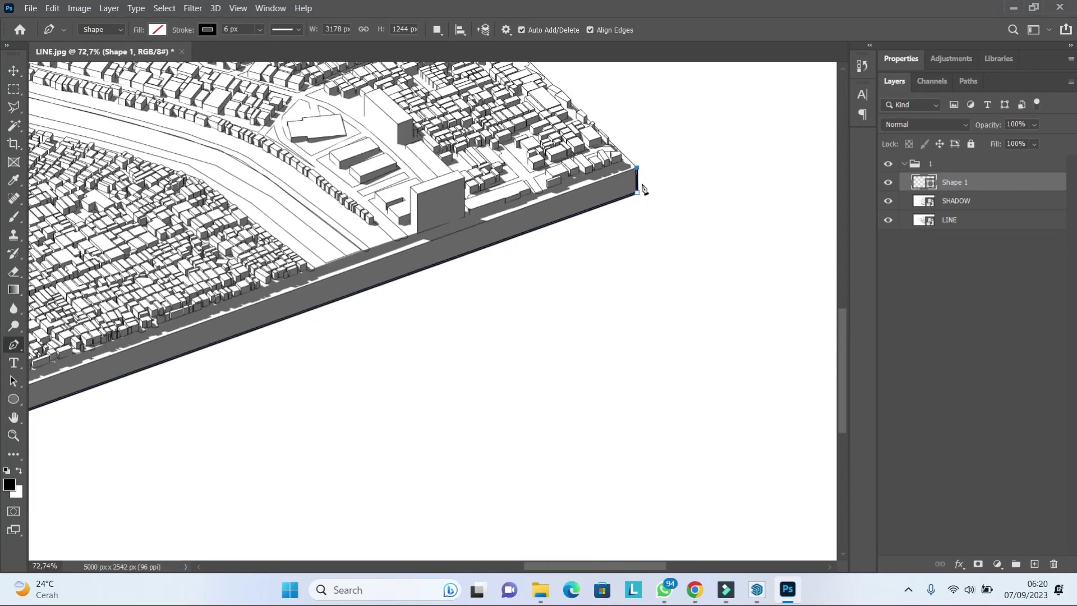
{"action": "scroll", "coordinate": [591, 195], "scroll_direction": "down", "scroll_amount": 3}
{"action": "scroll", "coordinate": [438, 168], "scroll_direction": "up", "scroll_amount": 3}
{"action": "scroll", "coordinate": [286, 138], "scroll_direction": "up", "scroll_amount": 3}
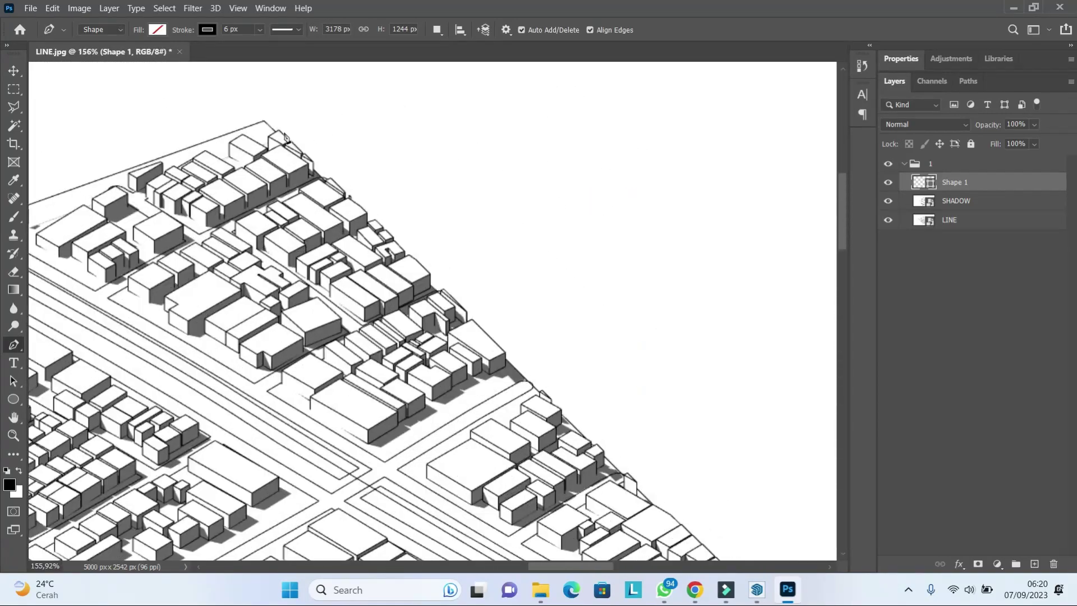
{"action": "left_click", "coordinate": [264, 119]}
Step: Close the outline at the left corner and set its stroke width to 13 px
{"action": "type", "text": "0"}
{"action": "key", "text": "Return"}
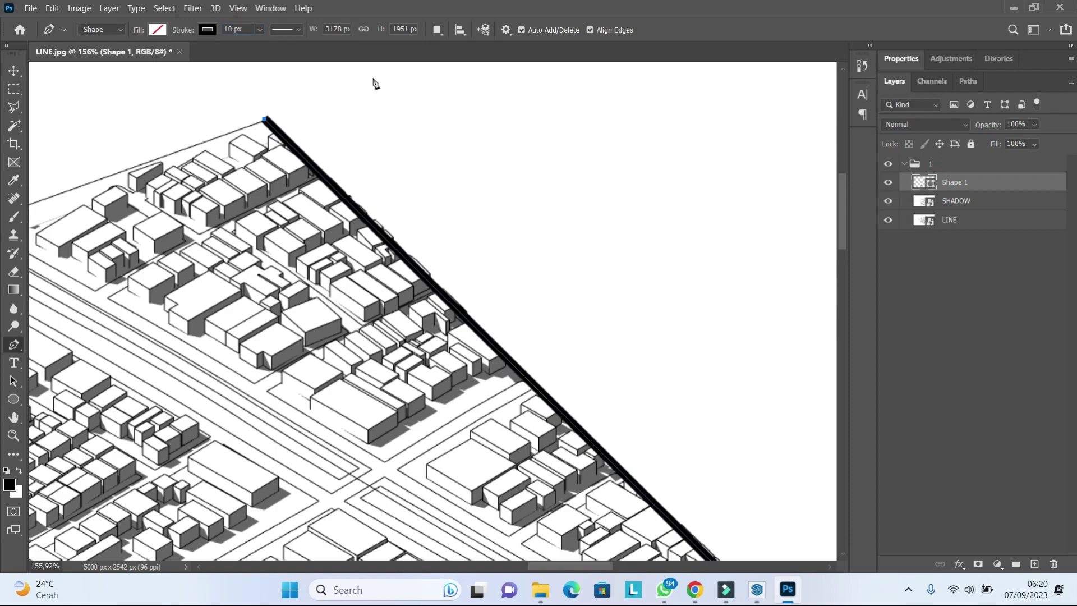
{"action": "scroll", "coordinate": [404, 149], "scroll_direction": "down", "scroll_amount": 2}
{"action": "scroll", "coordinate": [222, 149], "scroll_direction": "down", "scroll_amount": 2}
{"action": "scroll", "coordinate": [341, 149], "scroll_direction": "down", "scroll_amount": 2}
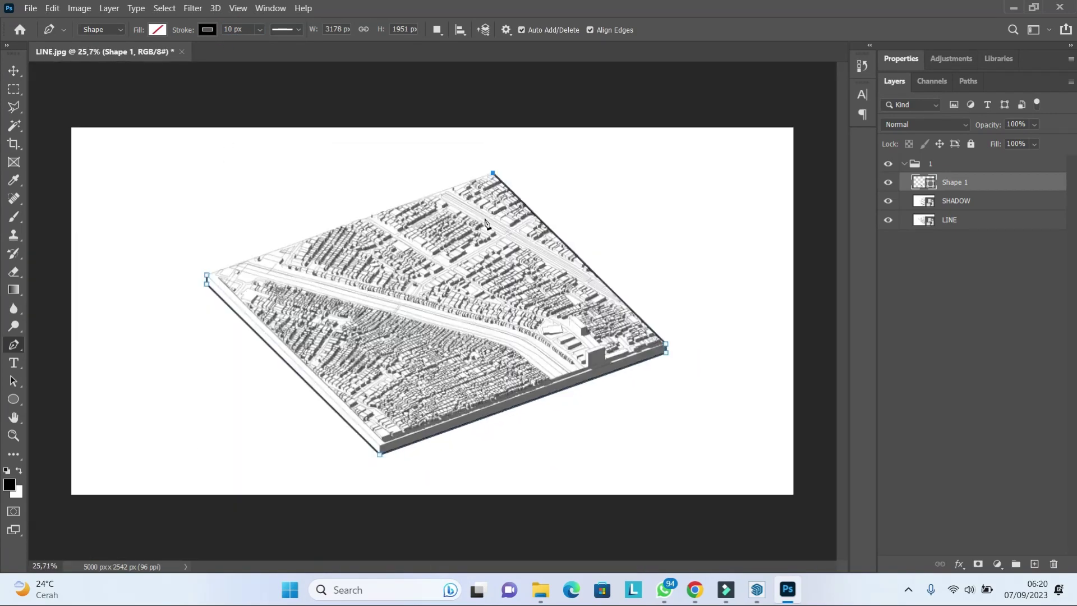
{"action": "scroll", "coordinate": [134, 269], "scroll_direction": "up", "scroll_amount": 3}
{"action": "left_click", "coordinate": [136, 272]}
{"action": "scroll", "coordinate": [137, 273], "scroll_direction": "down", "scroll_amount": 3}
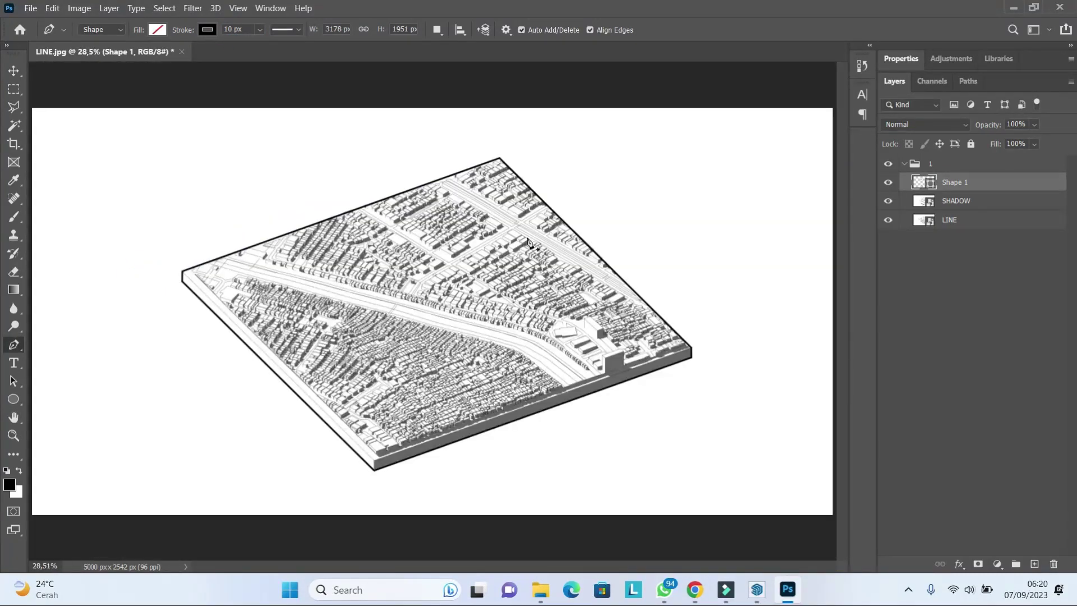
{"action": "scroll", "coordinate": [534, 343], "scroll_direction": "up", "scroll_amount": 2}
{"action": "scroll", "coordinate": [471, 384], "scroll_direction": "down", "scroll_amount": 2}
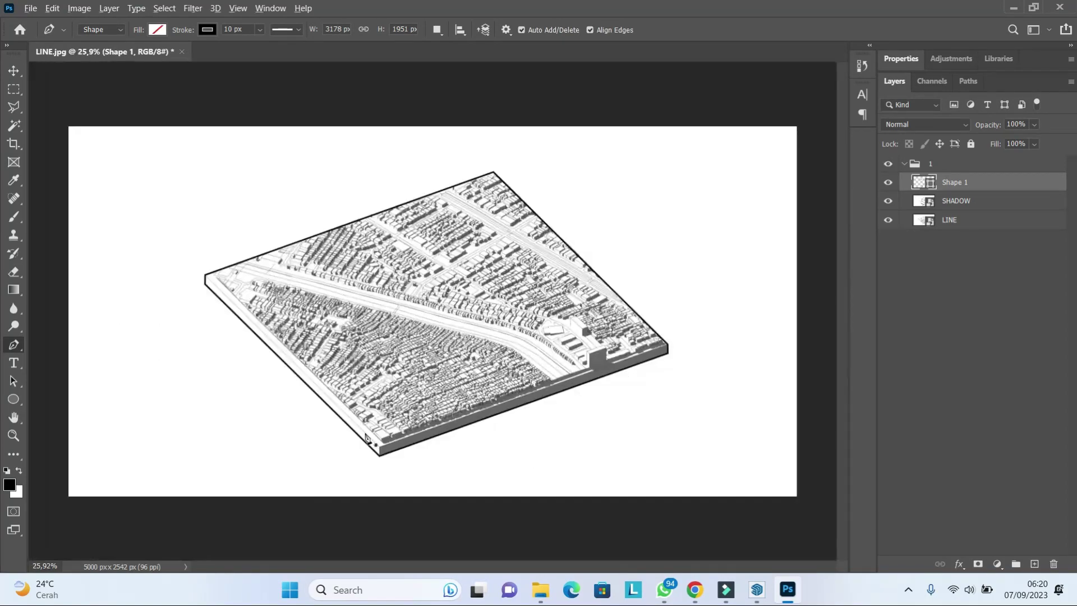
{"action": "key", "text": "ctrl+0"}
{"action": "type", "text": "13"}
{"action": "key", "text": "Return"}
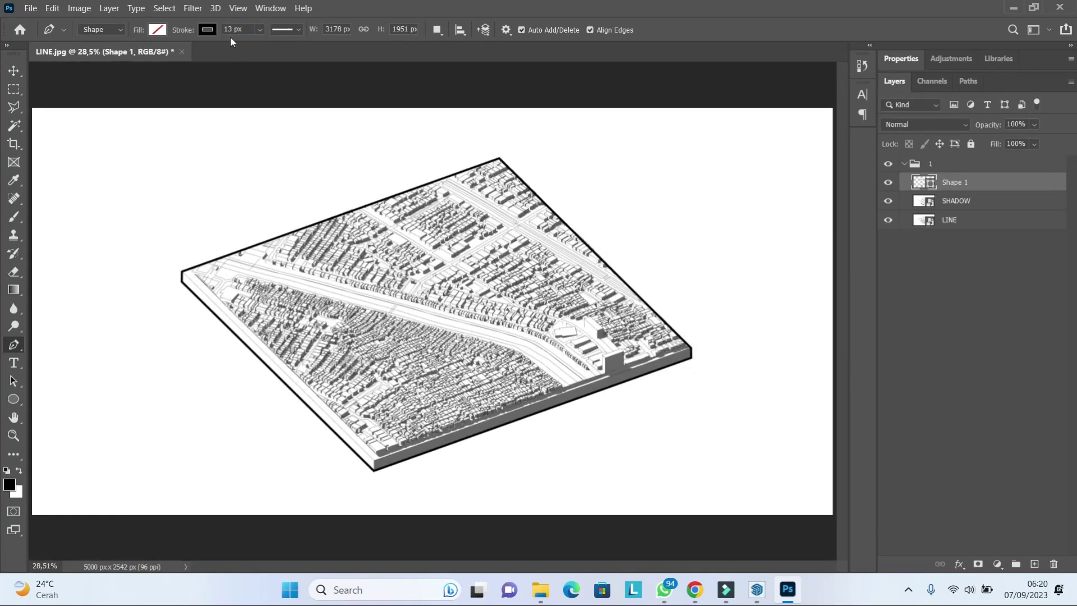
Step: Deselect the outline, pick the colour-based selection tool, and make LINE the active layer
{"action": "left_click", "coordinate": [947, 282]}
{"action": "scroll", "coordinate": [287, 394], "scroll_direction": "up", "scroll_amount": 1}
{"action": "scroll", "coordinate": [287, 394], "scroll_direction": "up", "scroll_amount": 1}
{"action": "scroll", "coordinate": [287, 394], "scroll_direction": "down", "scroll_amount": 2}
{"action": "scroll", "coordinate": [287, 394], "scroll_direction": "up", "scroll_amount": 2}
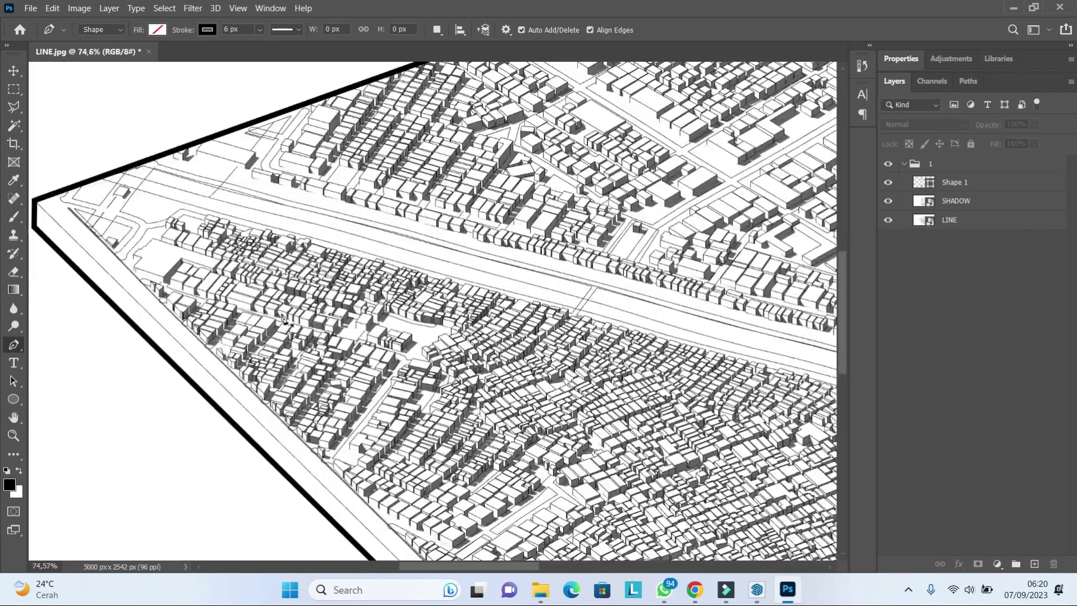
{"action": "scroll", "coordinate": [287, 394], "scroll_direction": "up", "scroll_amount": 1}
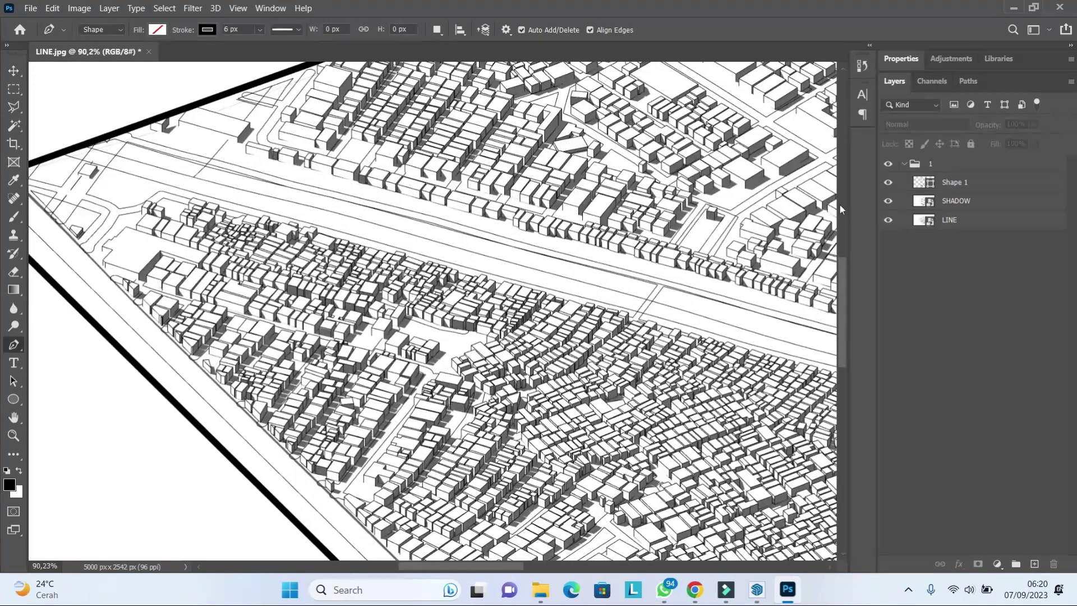
{"action": "left_click", "coordinate": [14, 126]}
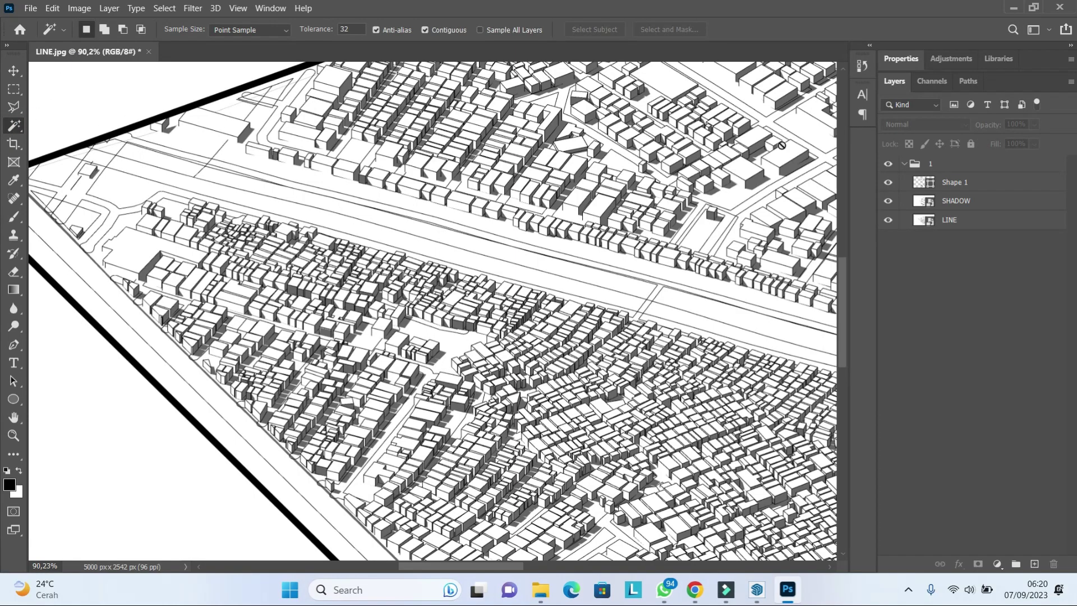
{"action": "left_click", "coordinate": [946, 219]}
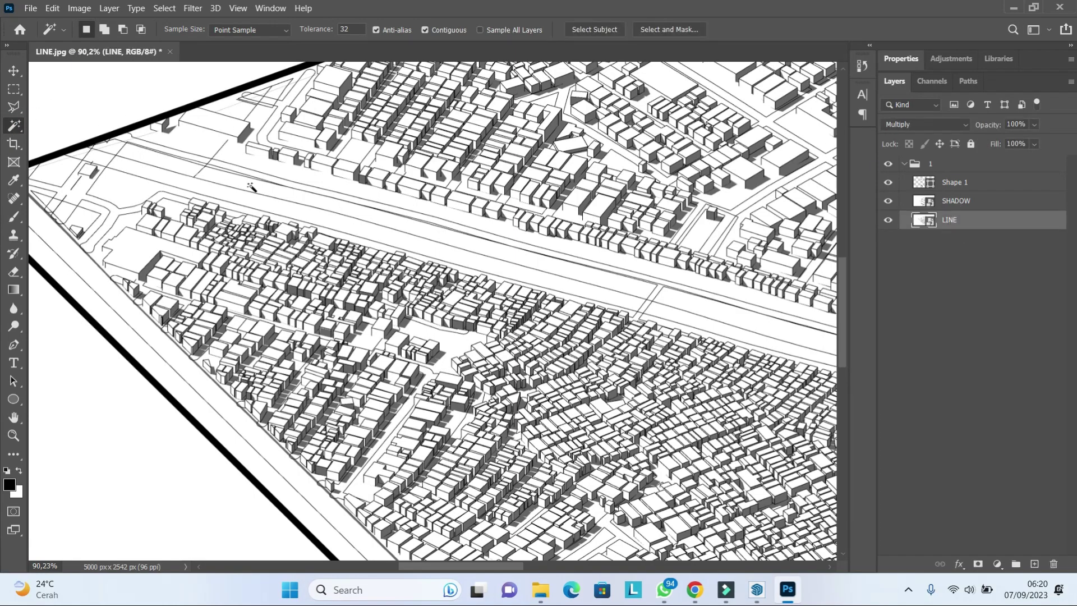
Step: Select the river channel areas on the LINE layer with three colour-based clicks
{"action": "scroll", "coordinate": [251, 187], "scroll_direction": "down", "scroll_amount": 3}
{"action": "scroll", "coordinate": [169, 169], "scroll_direction": "up", "scroll_amount": 3}
{"action": "scroll", "coordinate": [614, 360], "scroll_direction": "down", "scroll_amount": 4}
{"action": "scroll", "coordinate": [643, 416], "scroll_direction": "up", "scroll_amount": 5}
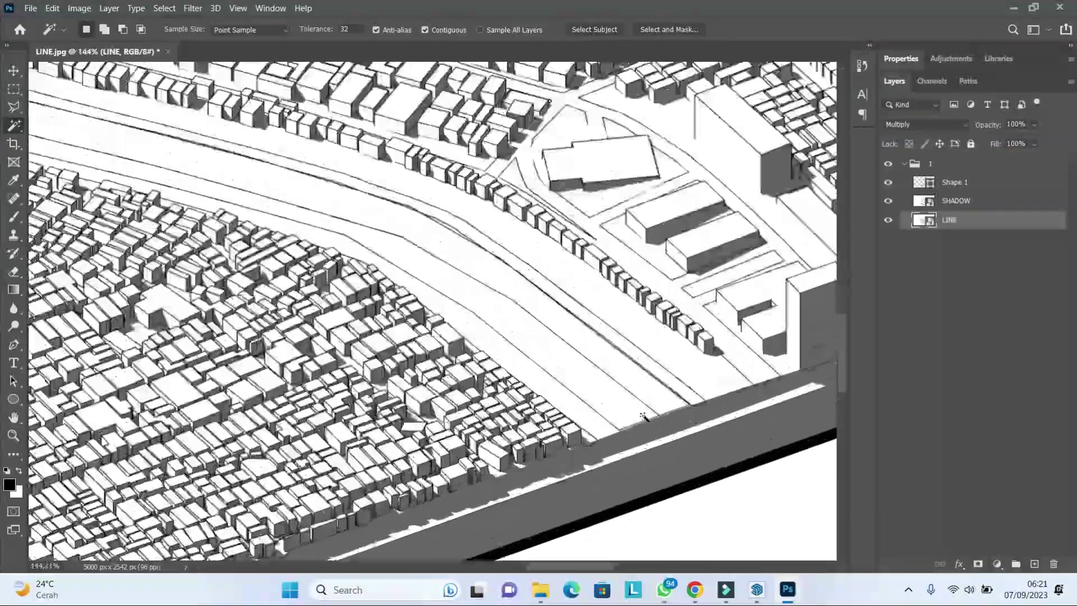
{"action": "left_click", "coordinate": [634, 382]}
{"action": "scroll", "coordinate": [611, 392], "scroll_direction": "down", "scroll_amount": 4}
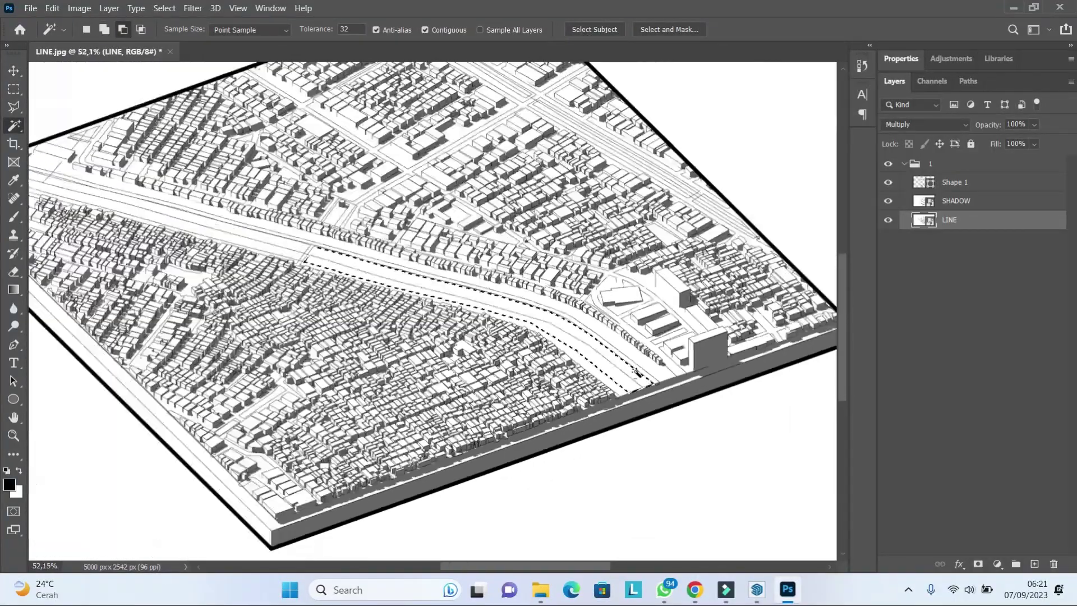
{"action": "scroll", "coordinate": [432, 291], "scroll_direction": "up", "scroll_amount": 6}
{"action": "left_click", "coordinate": [432, 290]}
{"action": "scroll", "coordinate": [416, 314], "scroll_direction": "down", "scroll_amount": 5}
{"action": "scroll", "coordinate": [217, 230], "scroll_direction": "up", "scroll_amount": 5}
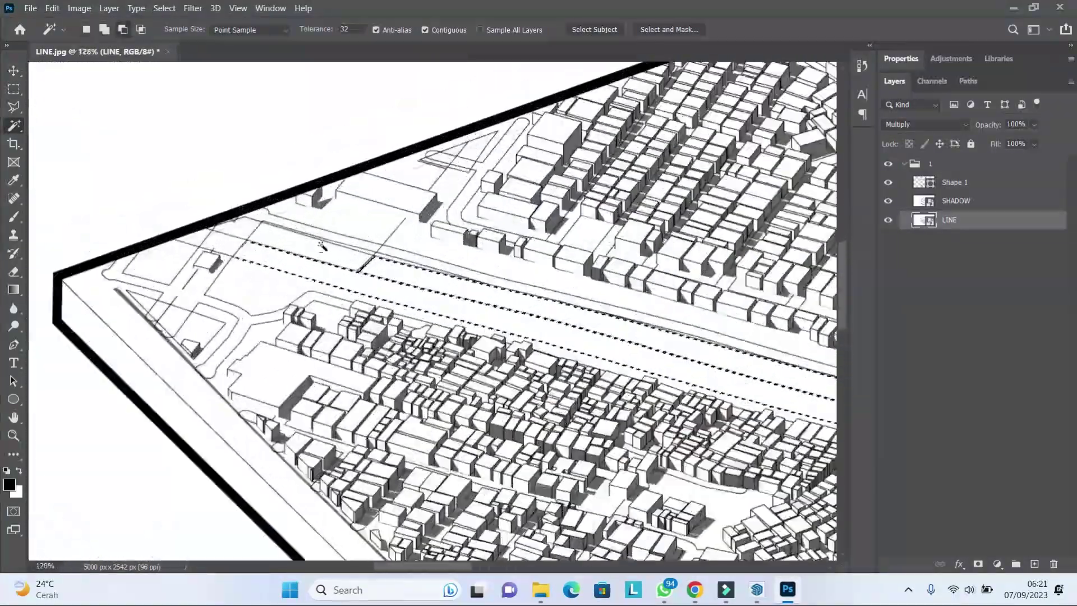
{"action": "left_click", "coordinate": [218, 230], "text": "shift"}
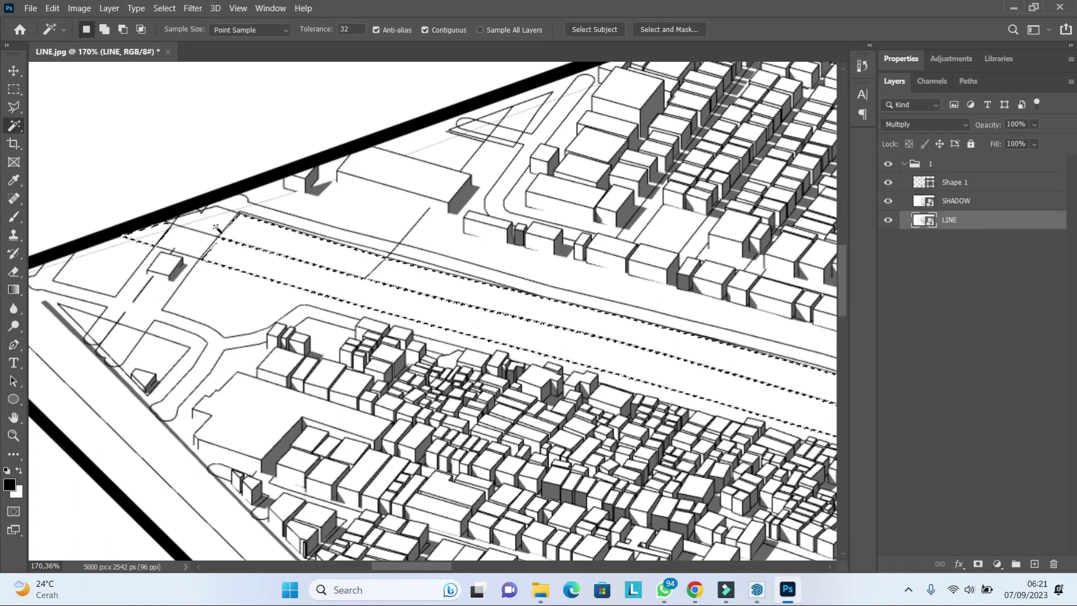
{"action": "scroll", "coordinate": [336, 251], "scroll_direction": "down", "scroll_amount": 4}
{"action": "scroll", "coordinate": [594, 277], "scroll_direction": "down", "scroll_amount": 2}
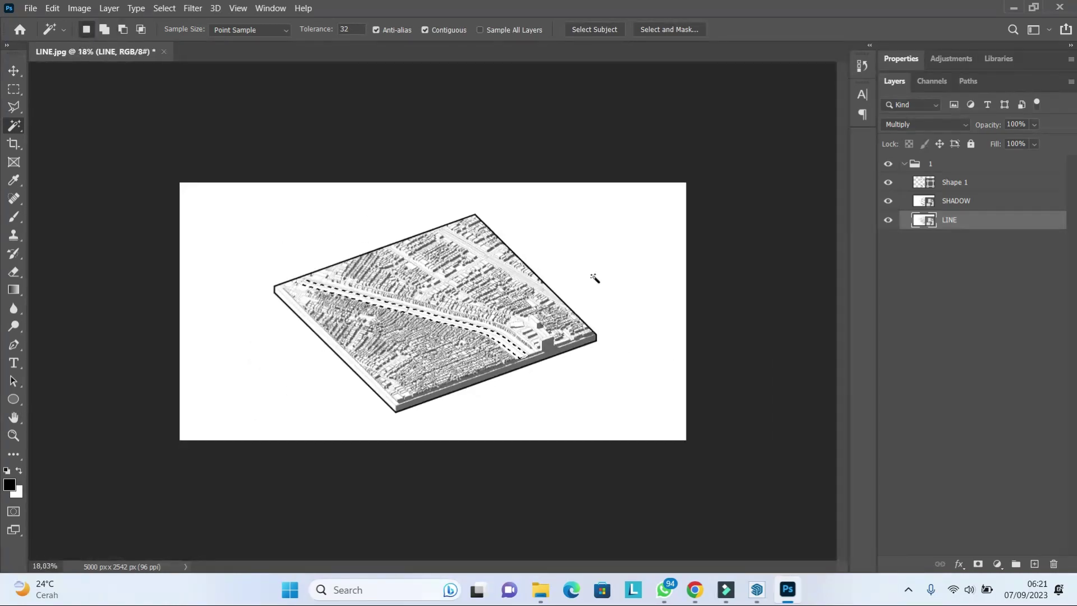
{"action": "scroll", "coordinate": [593, 277], "scroll_direction": "up", "scroll_amount": 4}
Step: Fill the selection with a pale blue (#cbdeef) Color Fill layer placed beneath LINE
{"action": "left_click", "coordinate": [997, 564]}
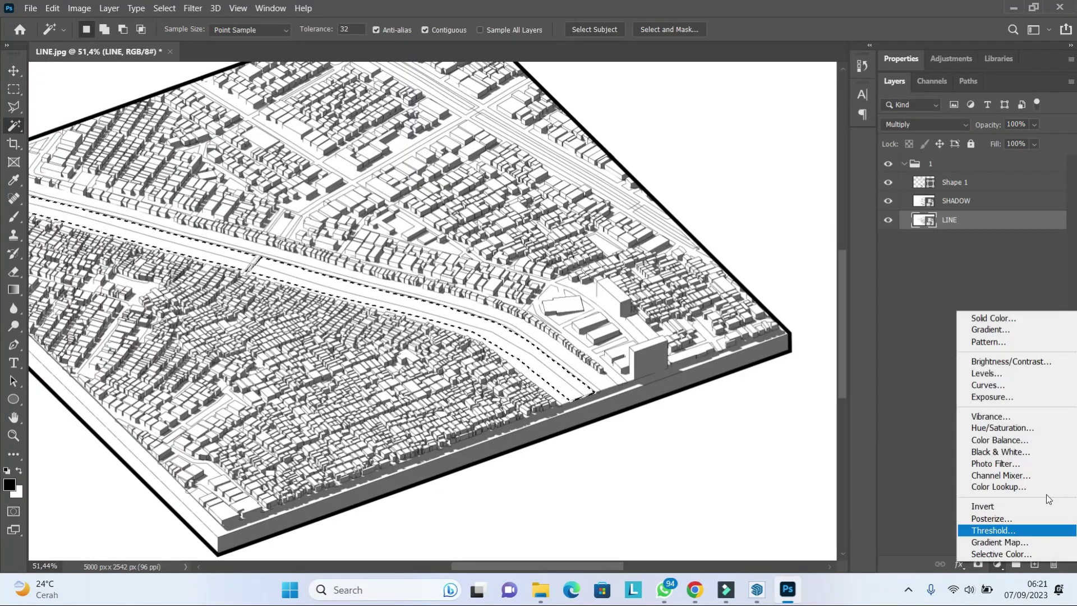
{"action": "left_click", "coordinate": [1020, 315]}
{"action": "left_click_drag", "start_coordinate": [703, 438], "coordinate": [702, 400]}
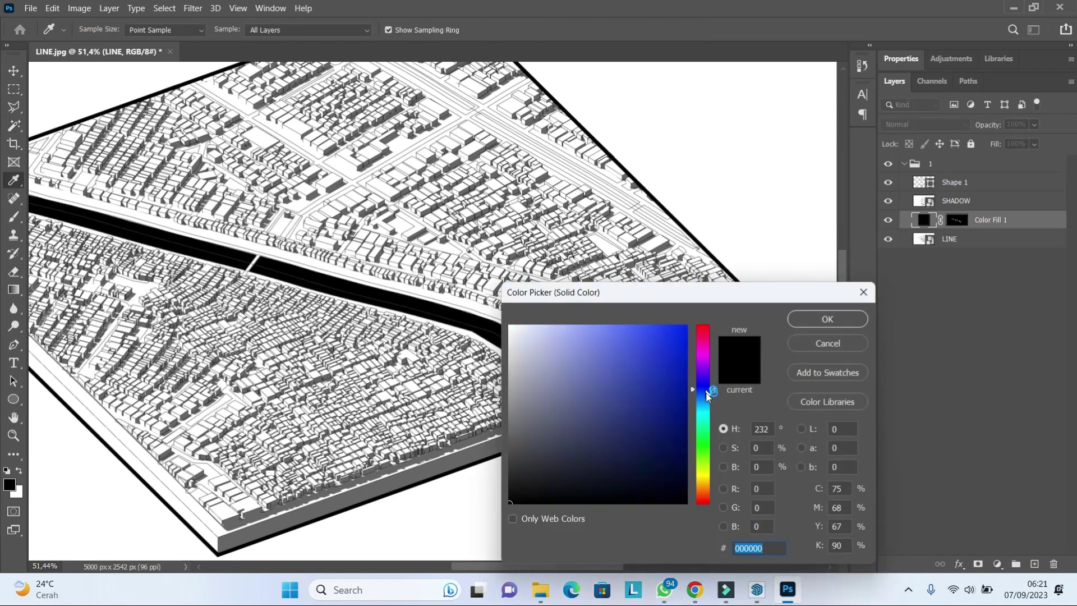
{"action": "left_click", "coordinate": [553, 340]}
{"action": "left_click_drag", "start_coordinate": [553, 340], "coordinate": [537, 333]}
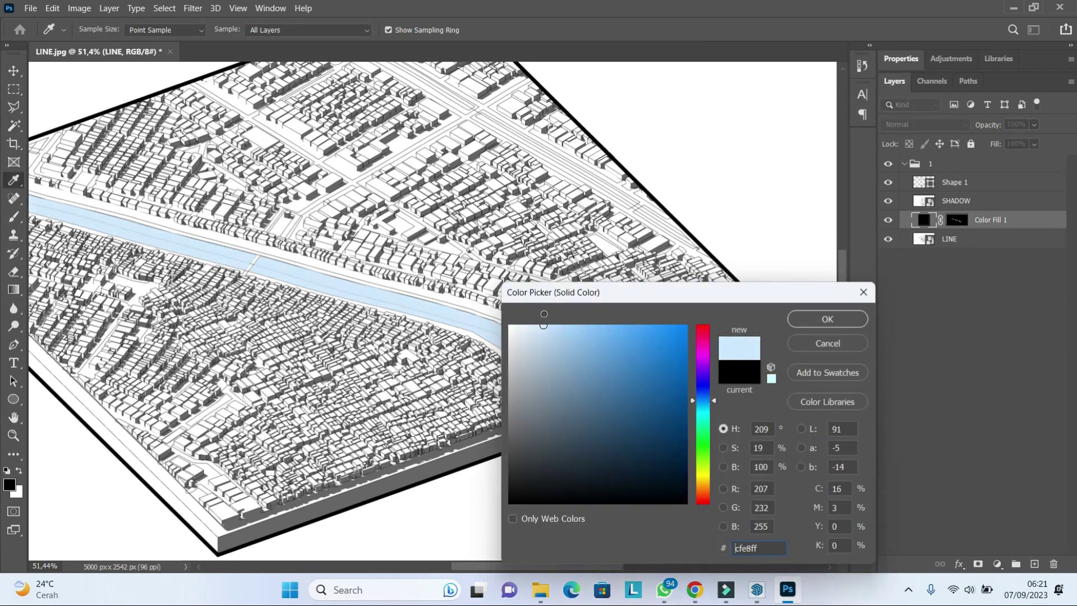
{"action": "left_click", "coordinate": [828, 319]}
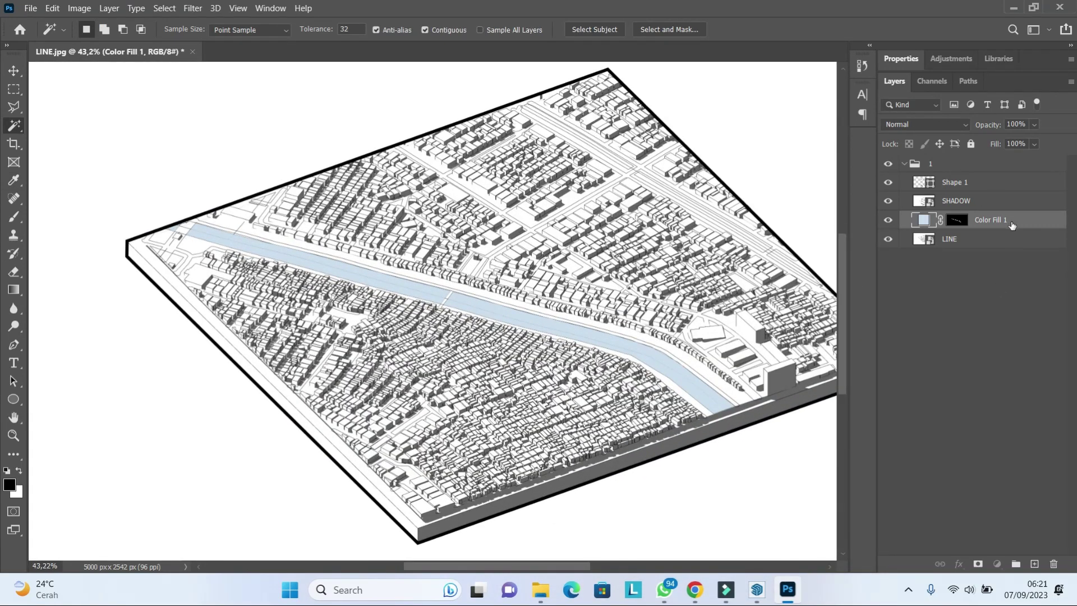
{"action": "left_click_drag", "start_coordinate": [1012, 225], "coordinate": [1009, 252]}
Step: Give Color Fill 1 an Inner Shadow: Multiply, 58% opacity, 8 px distance, 9 px size
{"action": "left_click", "coordinate": [959, 564]}
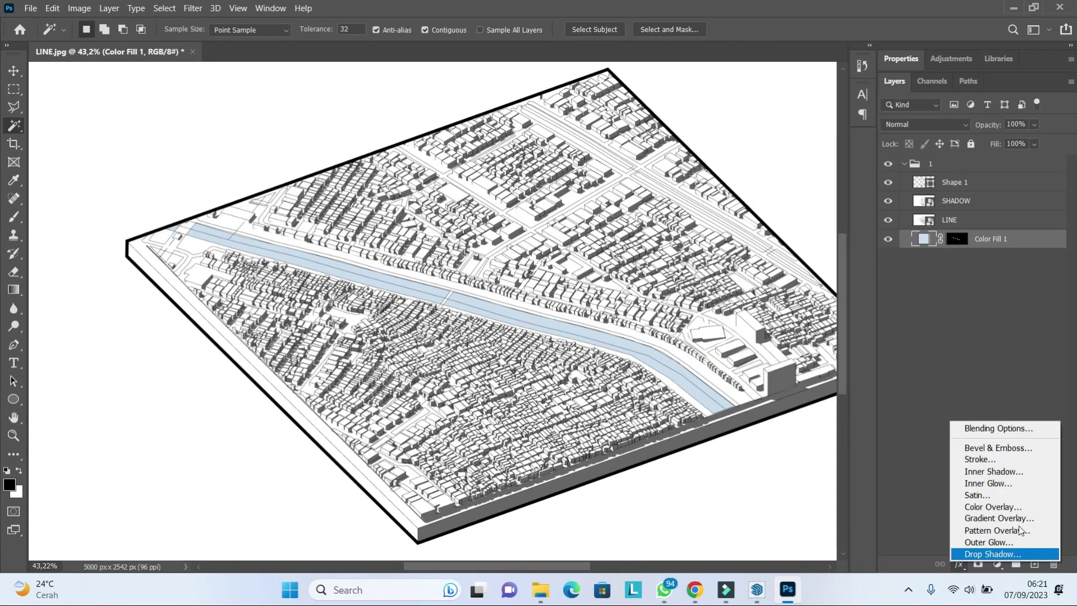
{"action": "left_click", "coordinate": [986, 474]}
{"action": "left_click_drag", "start_coordinate": [631, 258], "coordinate": [642, 434]}
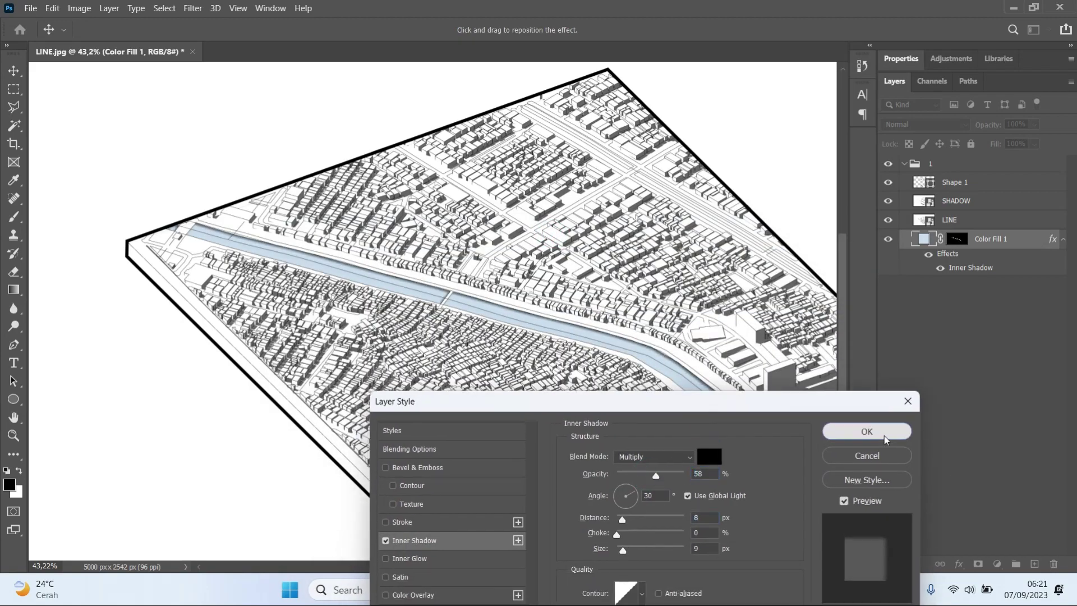
{"action": "left_click", "coordinate": [866, 432]}
{"action": "key", "text": "w"}
{"action": "scroll", "coordinate": [711, 379], "scroll_direction": "up", "scroll_amount": 3}
{"action": "scroll", "coordinate": [711, 380], "scroll_direction": "up", "scroll_amount": 5}
{"action": "scroll", "coordinate": [609, 392], "scroll_direction": "down", "scroll_amount": 4}
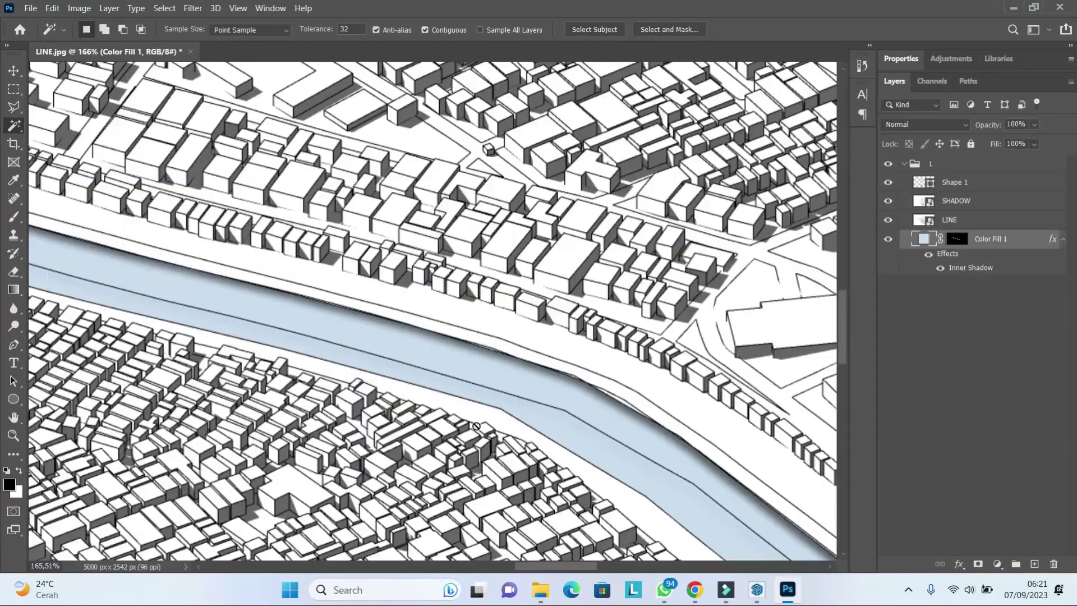
{"action": "scroll", "coordinate": [608, 392], "scroll_direction": "down", "scroll_amount": 4}
{"action": "scroll", "coordinate": [425, 393], "scroll_direction": "up", "scroll_amount": 3}
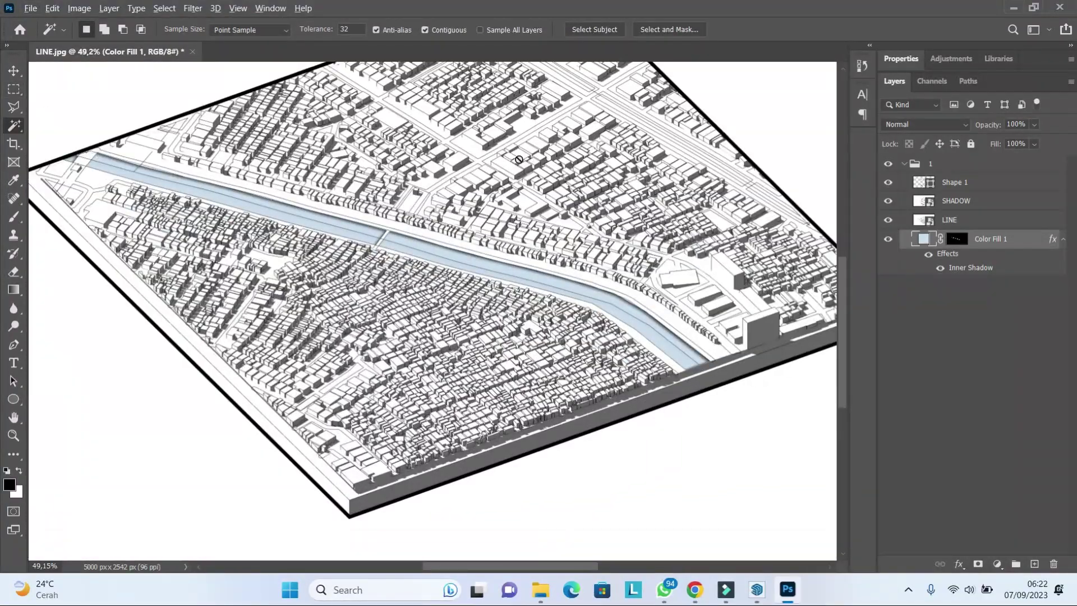
{"action": "scroll", "coordinate": [519, 160], "scroll_direction": "up", "scroll_amount": 2}
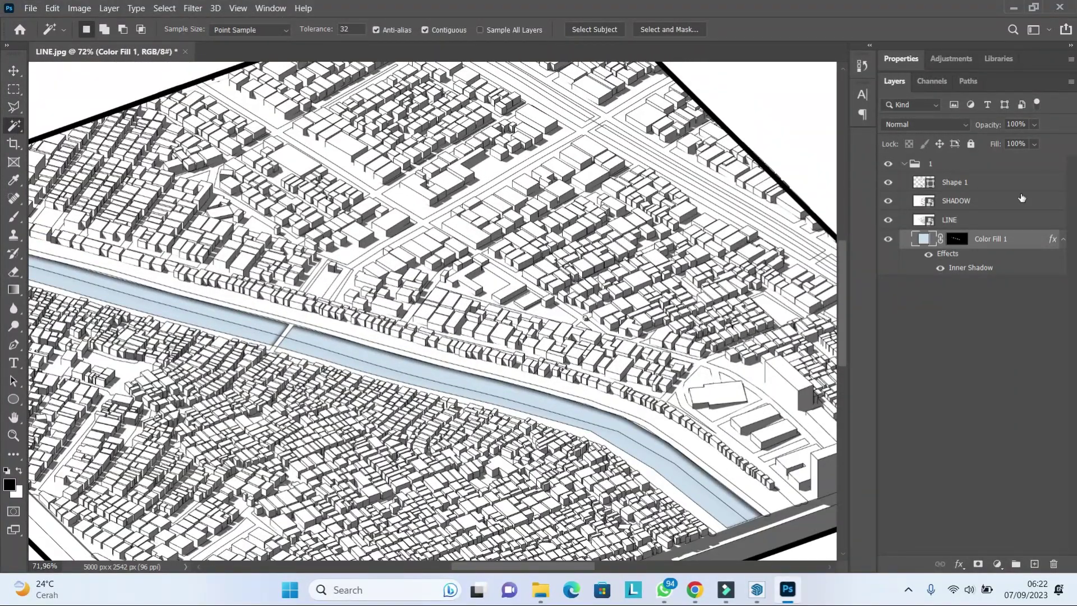
Step: On the LINE layer, select the road regions, including the road above the river
{"action": "left_click", "coordinate": [946, 216]}
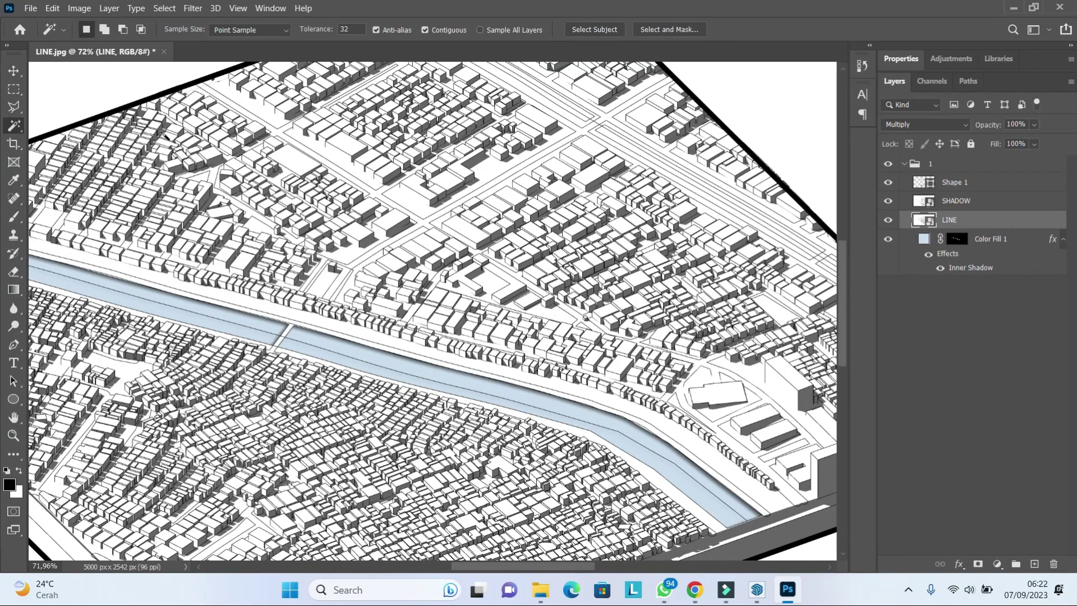
{"action": "scroll", "coordinate": [166, 137], "scroll_direction": "up", "scroll_amount": 3}
{"action": "left_click", "coordinate": [380, 213]}
{"action": "scroll", "coordinate": [379, 213], "scroll_direction": "down", "scroll_amount": 4}
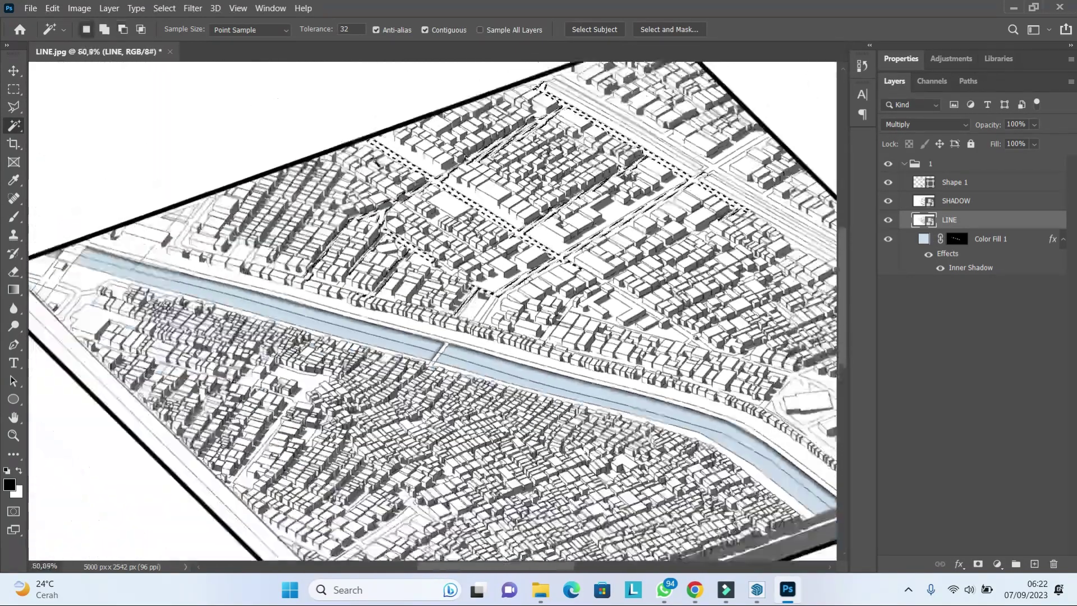
{"action": "scroll", "coordinate": [603, 251], "scroll_direction": "up", "scroll_amount": 3}
{"action": "scroll", "coordinate": [603, 251], "scroll_direction": "up", "scroll_amount": 2}
{"action": "scroll", "coordinate": [603, 251], "scroll_direction": "down", "scroll_amount": 2}
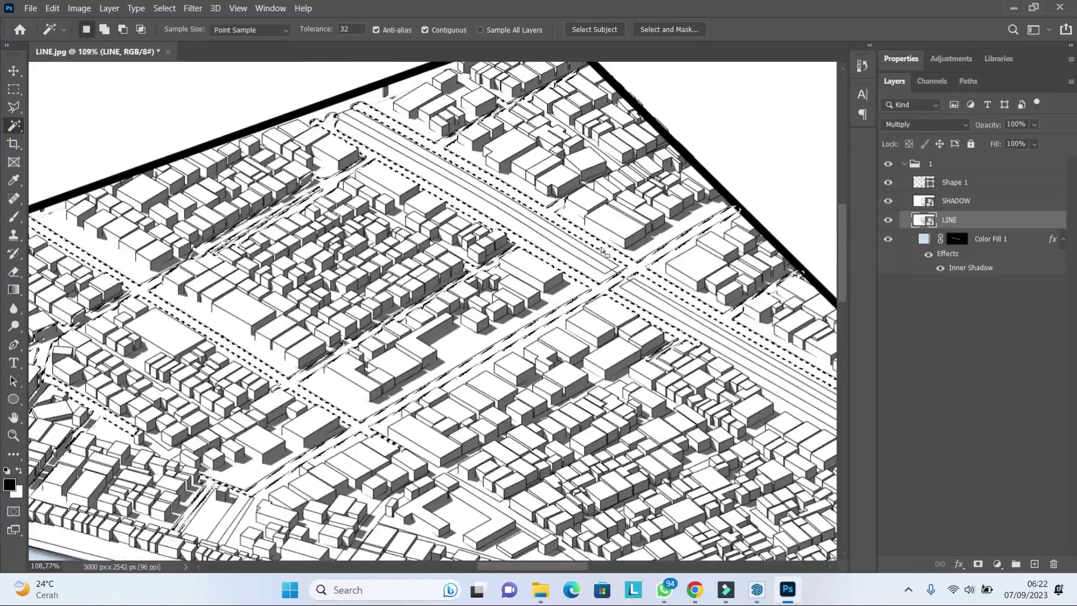
{"action": "scroll", "coordinate": [604, 251], "scroll_direction": "down", "scroll_amount": 5}
{"action": "scroll", "coordinate": [161, 370], "scroll_direction": "up", "scroll_amount": 6}
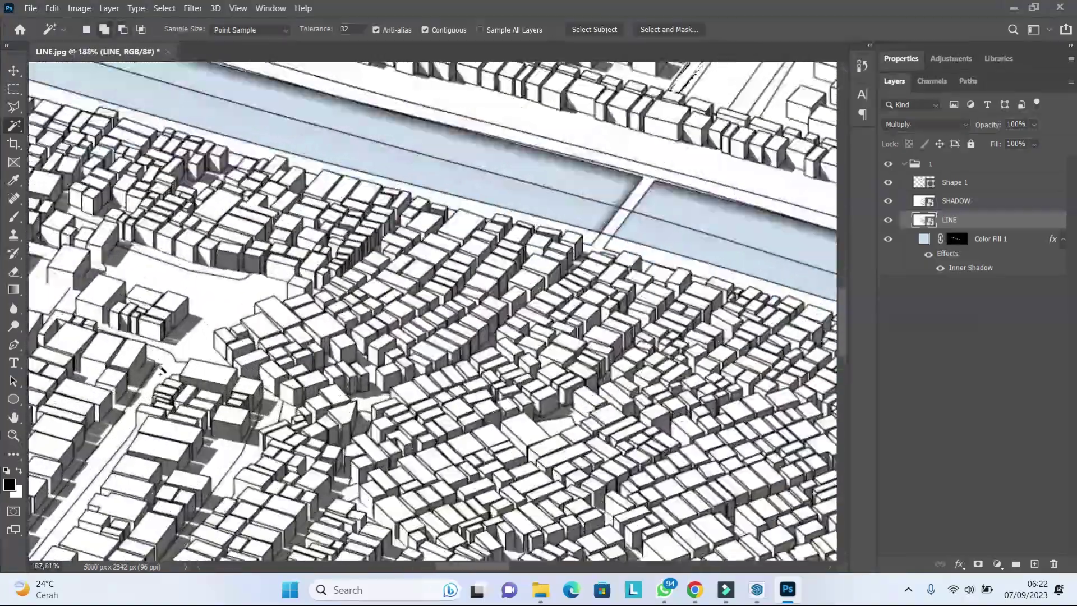
{"action": "scroll", "coordinate": [161, 370], "scroll_direction": "down", "scroll_amount": 5}
{"action": "scroll", "coordinate": [383, 180], "scroll_direction": "up", "scroll_amount": 4}
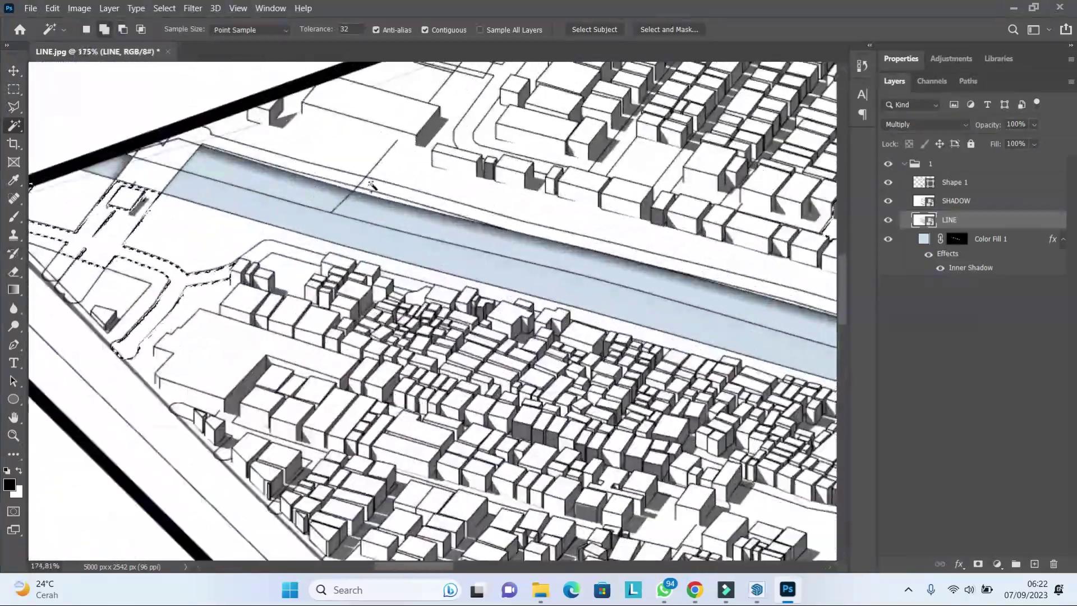
{"action": "left_click", "coordinate": [383, 180], "text": "shift"}
{"action": "scroll", "coordinate": [247, 180], "scroll_direction": "down", "scroll_amount": 2}
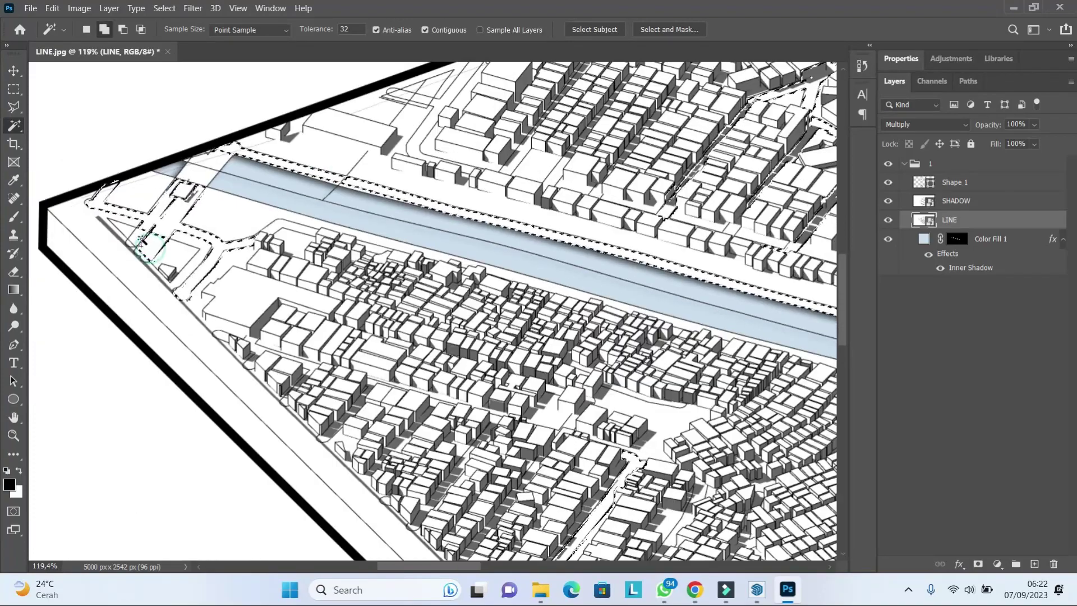
{"action": "scroll", "coordinate": [149, 247], "scroll_direction": "down", "scroll_amount": 4}
{"action": "scroll", "coordinate": [364, 230], "scroll_direction": "up", "scroll_amount": 5}
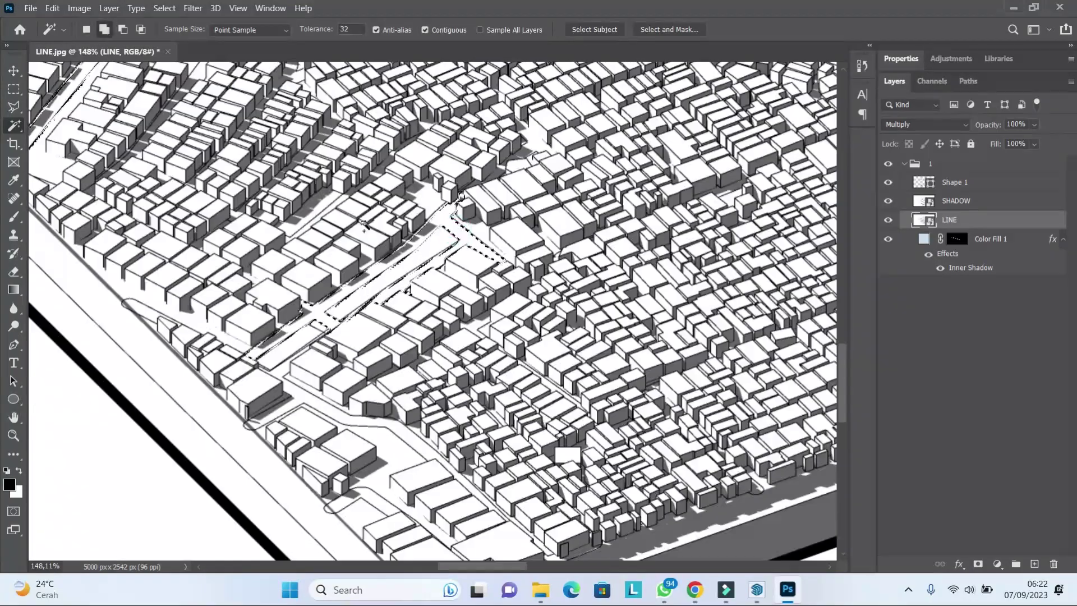
{"action": "scroll", "coordinate": [365, 229], "scroll_direction": "down", "scroll_amount": 4}
{"action": "scroll", "coordinate": [479, 268], "scroll_direction": "up", "scroll_amount": 2}
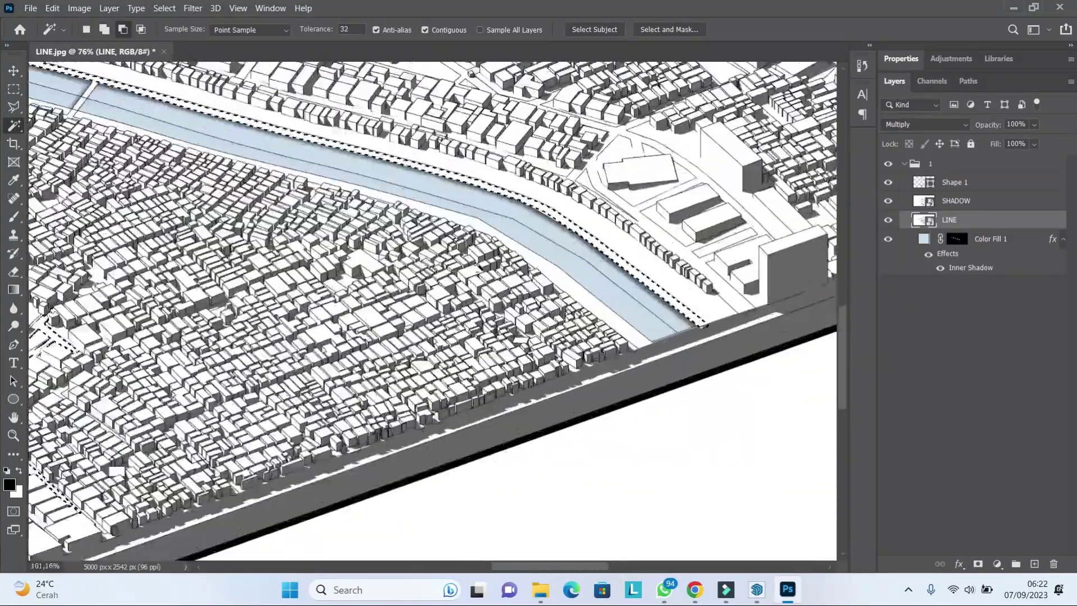
{"action": "scroll", "coordinate": [480, 268], "scroll_direction": "up", "scroll_amount": 2}
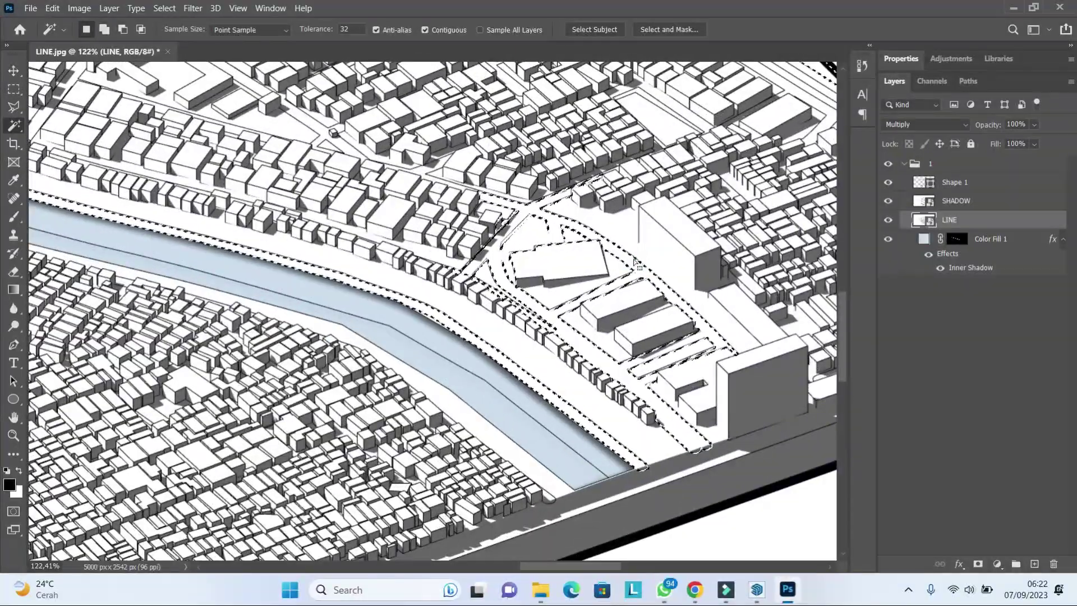
{"action": "scroll", "coordinate": [638, 265], "scroll_direction": "down", "scroll_amount": 2}
{"action": "scroll", "coordinate": [410, 239], "scroll_direction": "up", "scroll_amount": 3}
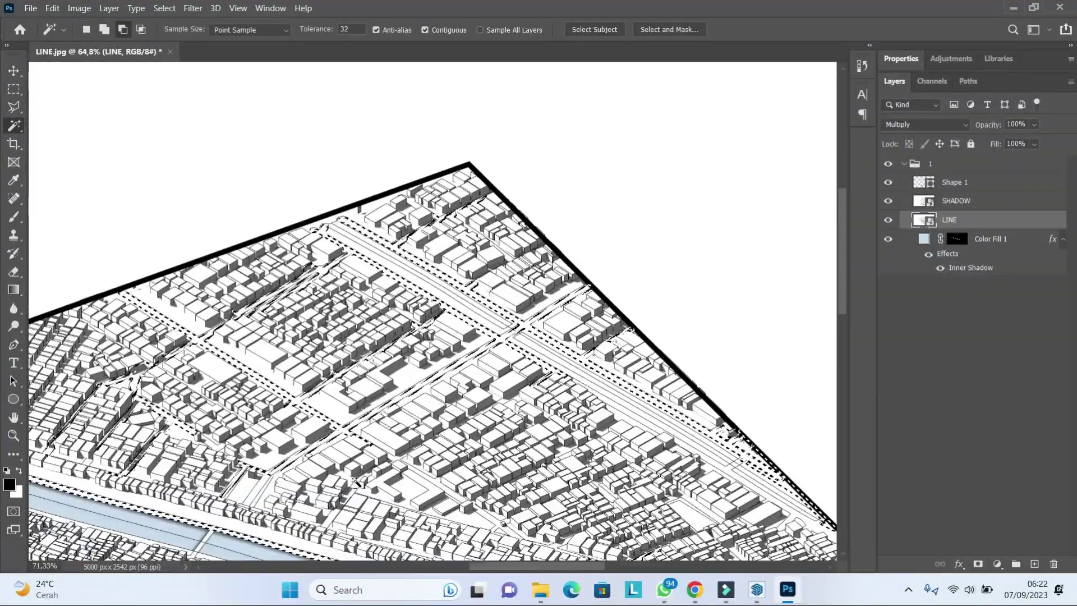
{"action": "scroll", "coordinate": [503, 479], "scroll_direction": "up", "scroll_amount": 2}
{"action": "scroll", "coordinate": [432, 308], "scroll_direction": "down", "scroll_amount": 3}
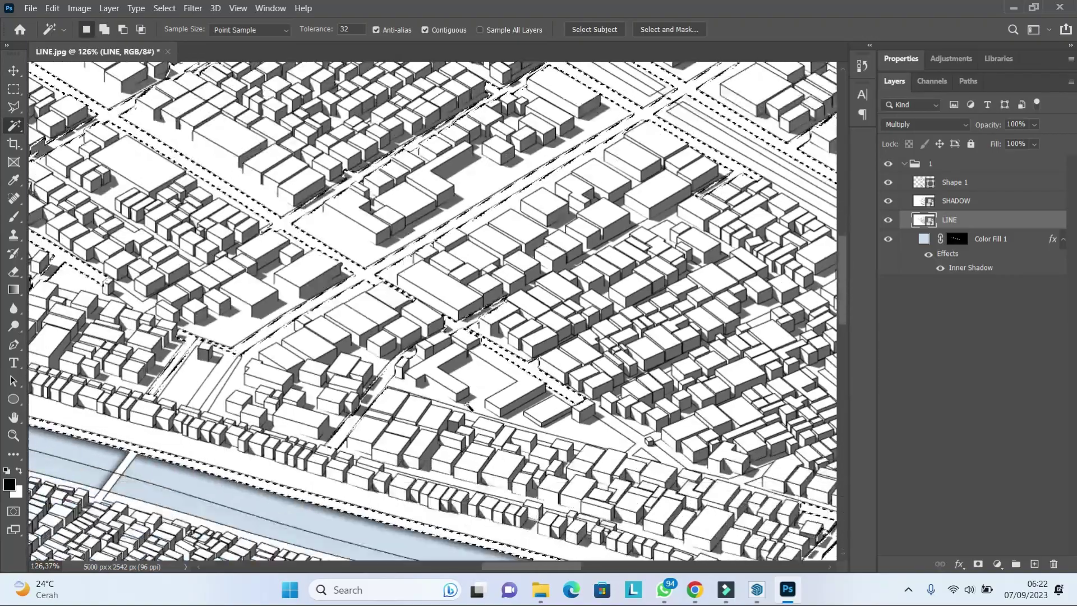
{"action": "scroll", "coordinate": [682, 439], "scroll_direction": "up", "scroll_amount": 3}
{"action": "scroll", "coordinate": [627, 430], "scroll_direction": "down", "scroll_amount": 3}
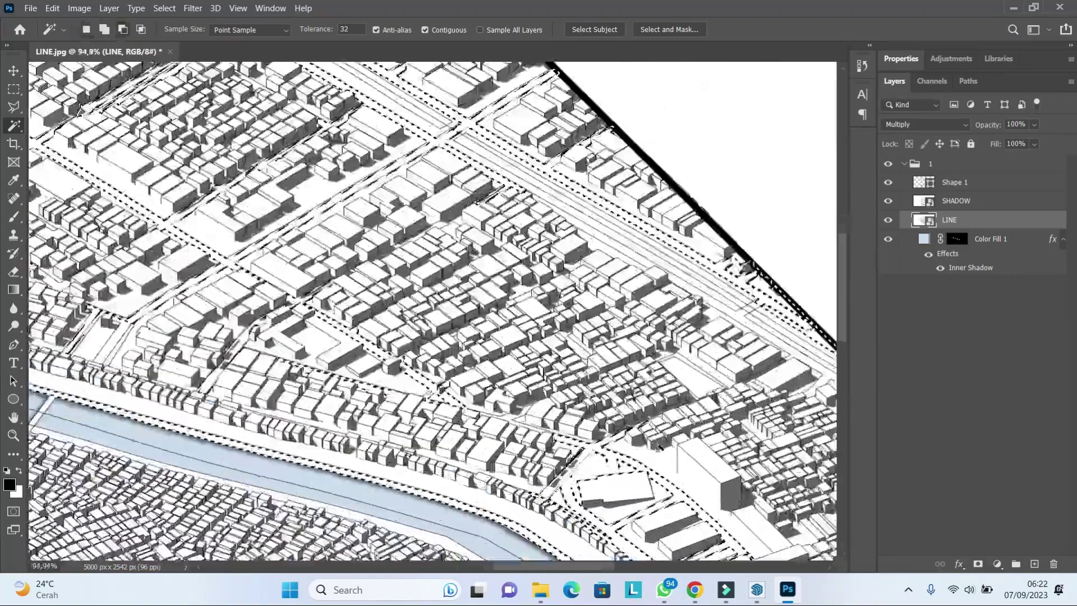
{"action": "scroll", "coordinate": [690, 301], "scroll_direction": "up", "scroll_amount": 2}
{"action": "scroll", "coordinate": [690, 301], "scroll_direction": "up", "scroll_amount": 1}
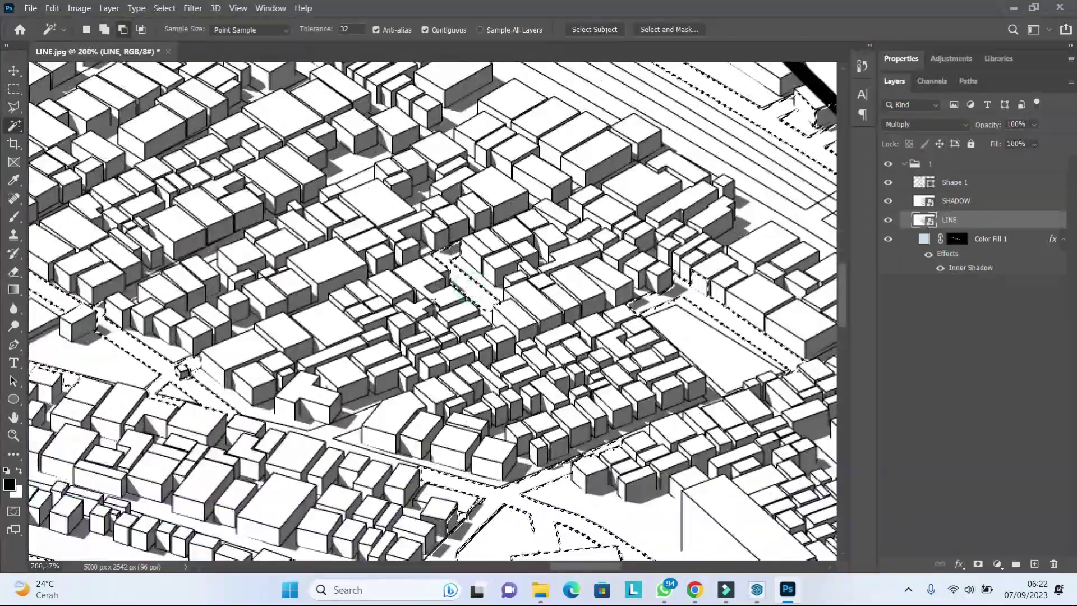
{"action": "scroll", "coordinate": [476, 296], "scroll_direction": "down", "scroll_amount": 3}
{"action": "scroll", "coordinate": [475, 296], "scroll_direction": "up", "scroll_amount": 1}
{"action": "scroll", "coordinate": [475, 296], "scroll_direction": "down", "scroll_amount": 1}
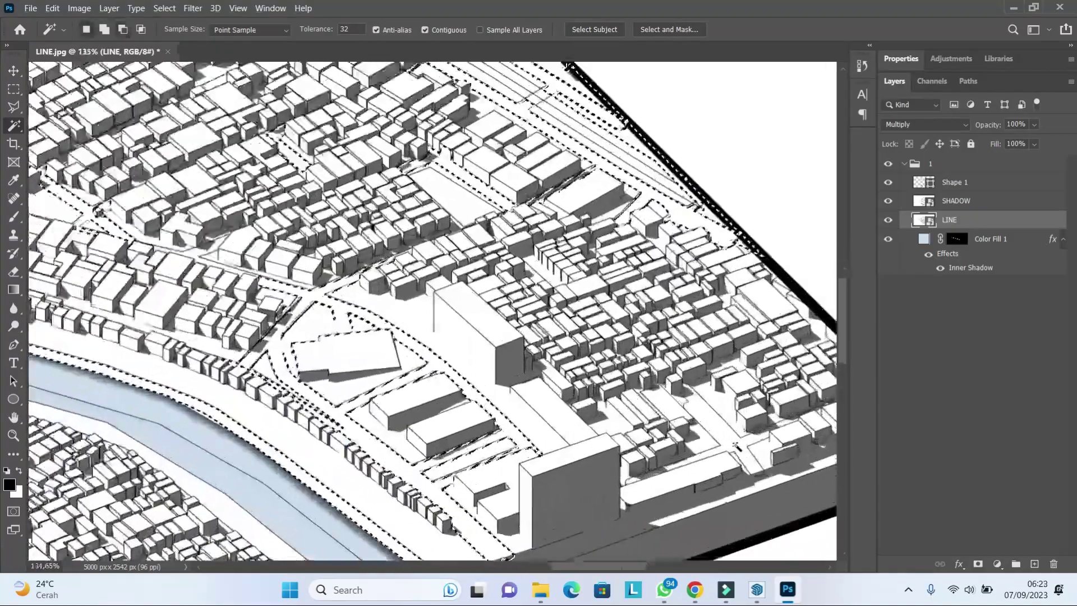
{"action": "scroll", "coordinate": [707, 353], "scroll_direction": "down", "scroll_amount": 2}
{"action": "scroll", "coordinate": [707, 353], "scroll_direction": "down", "scroll_amount": 2}
{"action": "scroll", "coordinate": [140, 240], "scroll_direction": "up", "scroll_amount": 3}
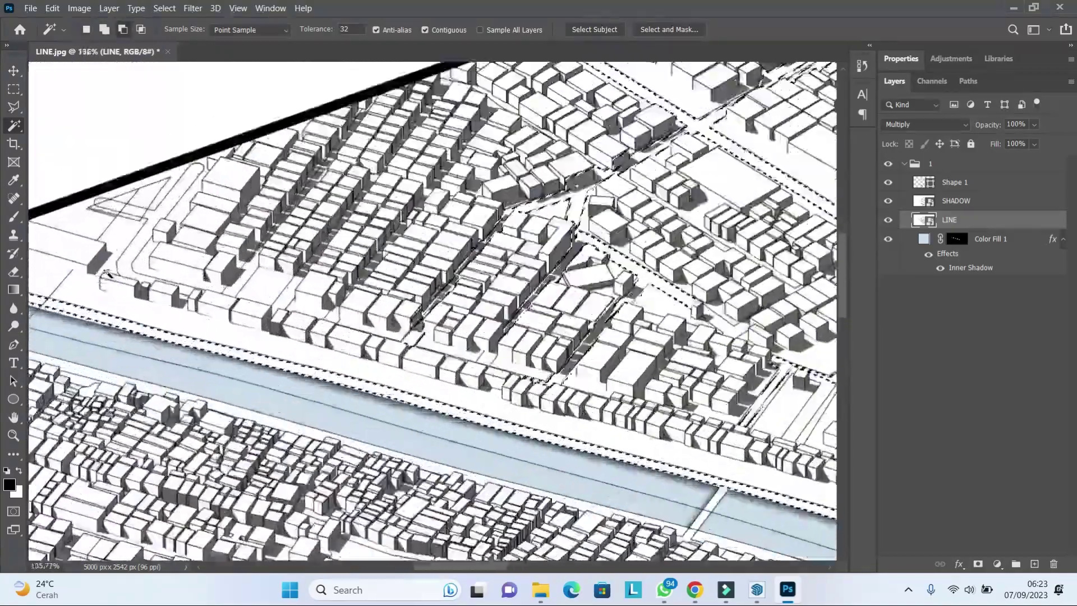
{"action": "scroll", "coordinate": [140, 241], "scroll_direction": "up", "scroll_amount": 2}
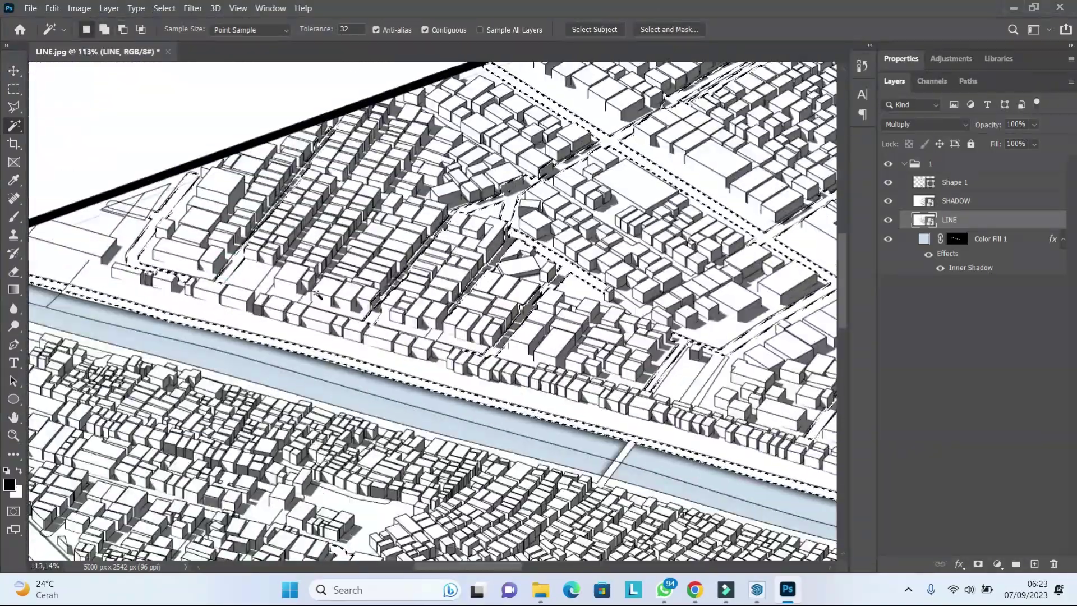
{"action": "scroll", "coordinate": [229, 264], "scroll_direction": "down", "scroll_amount": 1}
{"action": "scroll", "coordinate": [229, 264], "scroll_direction": "down", "scroll_amount": 2}
{"action": "scroll", "coordinate": [229, 264], "scroll_direction": "up", "scroll_amount": 1}
{"action": "scroll", "coordinate": [810, 153], "scroll_direction": "down", "scroll_amount": 1}
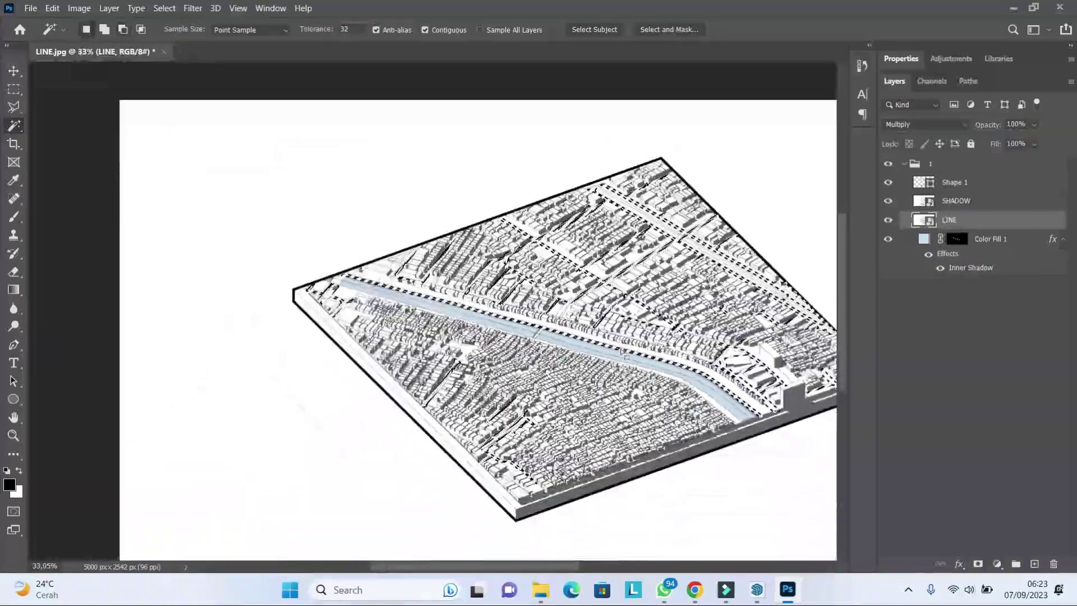
{"action": "scroll", "coordinate": [810, 153], "scroll_direction": "up", "scroll_amount": 1}
{"action": "scroll", "coordinate": [810, 153], "scroll_direction": "down", "scroll_amount": 1}
{"action": "scroll", "coordinate": [624, 257], "scroll_direction": "down", "scroll_amount": 1}
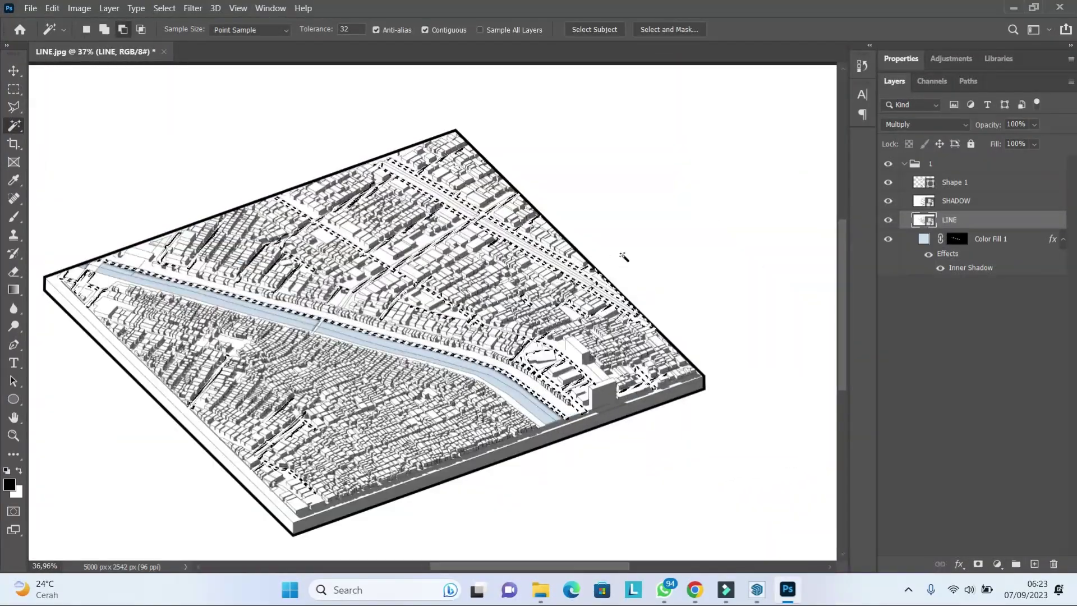
Step: Add a Color Fill 2 solid fill layer in grey #7e7e7e over the selected roads
{"action": "left_click", "coordinate": [1003, 248]}
{"action": "left_click", "coordinate": [998, 564]}
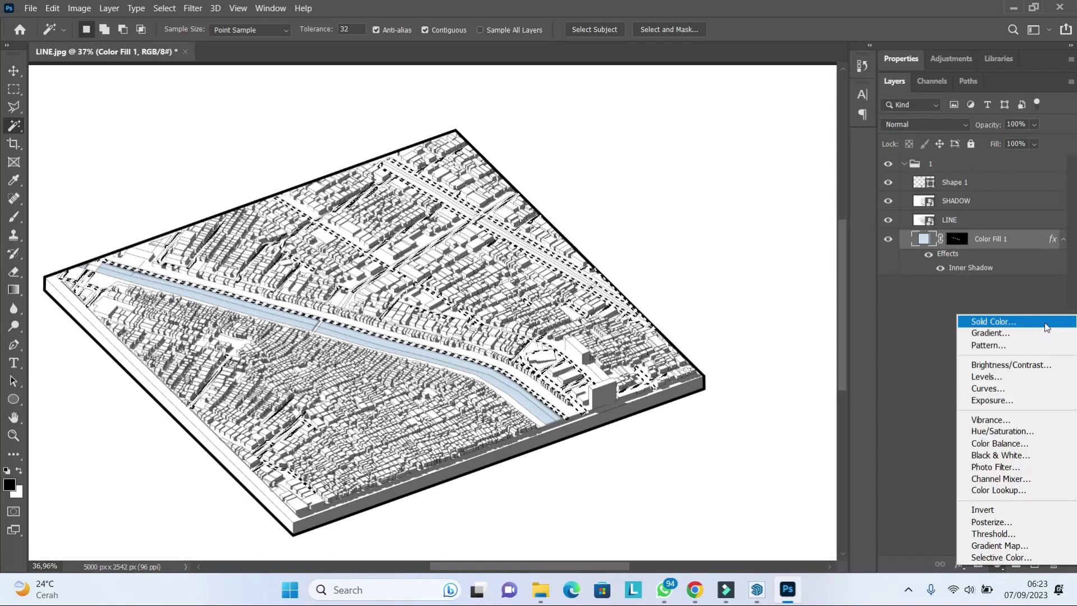
{"action": "left_click", "coordinate": [1026, 323]}
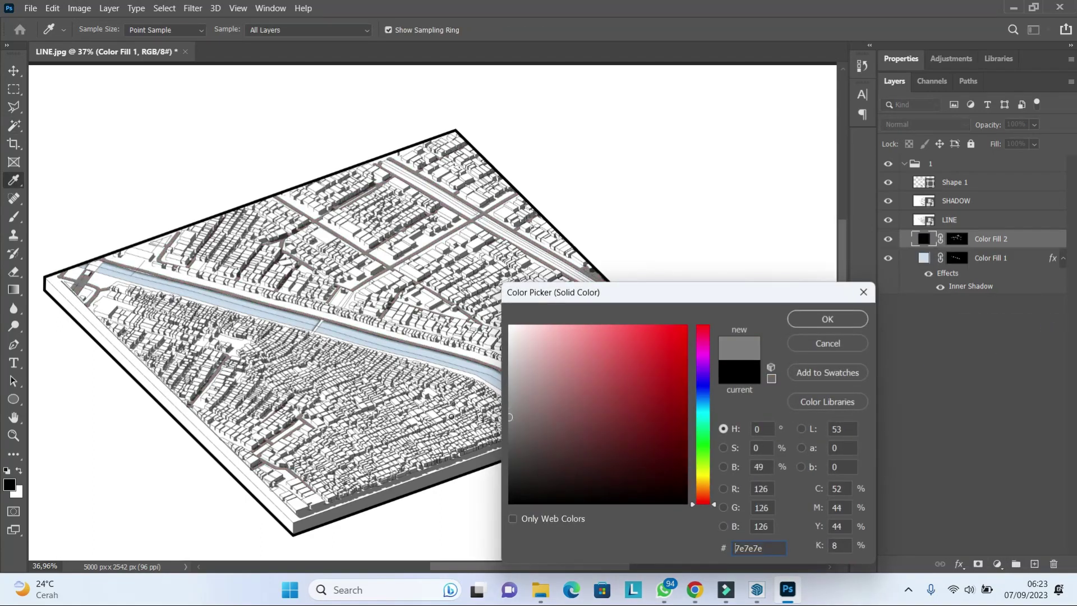
{"action": "left_click", "coordinate": [828, 319]}
{"action": "key", "text": "w"}
{"action": "scroll", "coordinate": [393, 252], "scroll_direction": "up", "scroll_amount": 3}
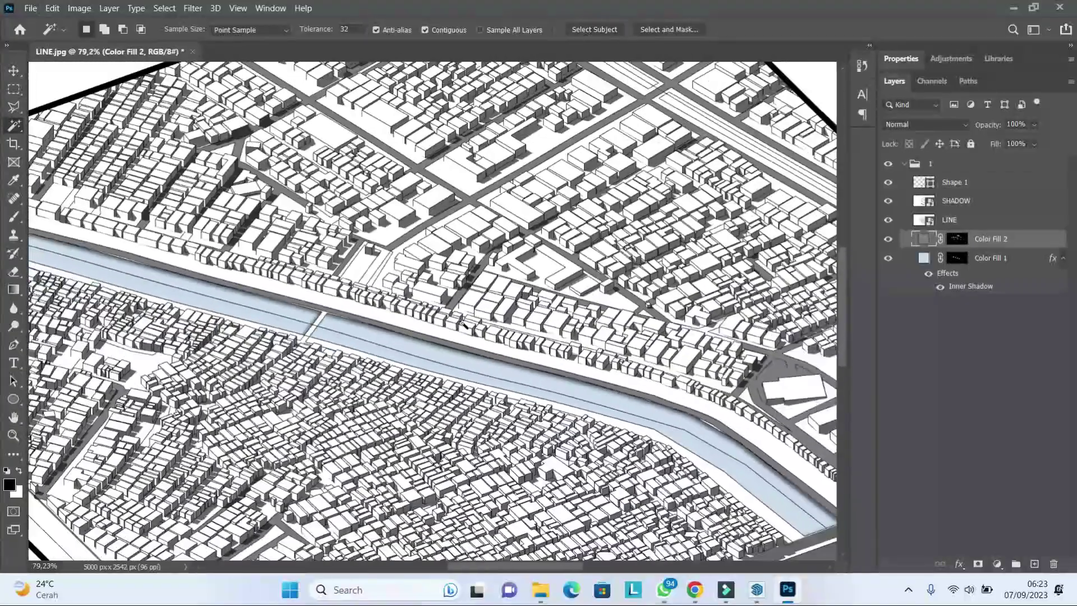
{"action": "scroll", "coordinate": [393, 252], "scroll_direction": "down", "scroll_amount": 3}
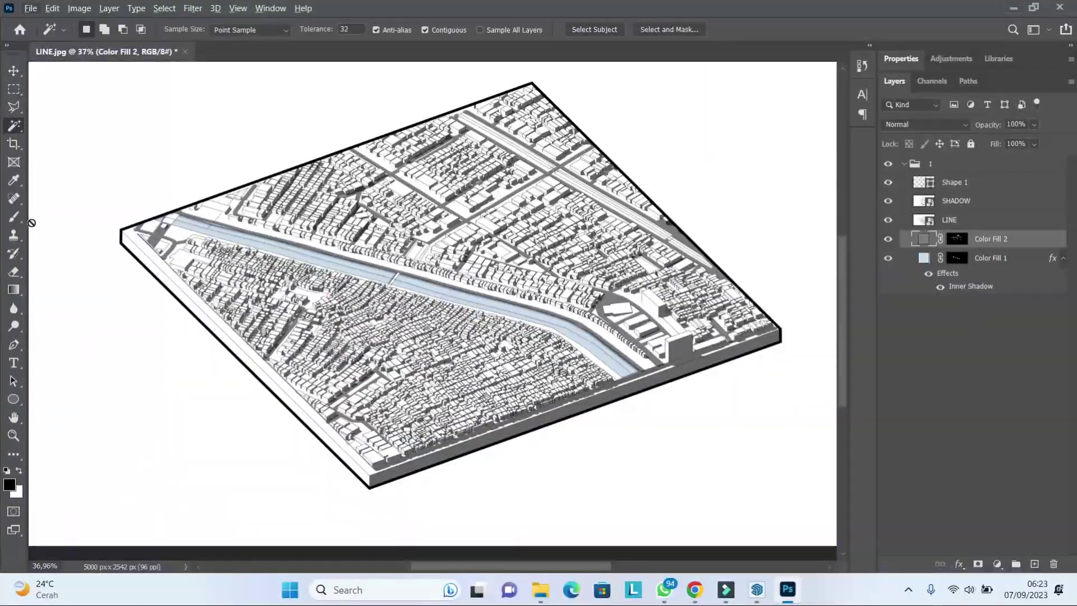
Step: Switch to the Polygonal Lasso and zoom in on the empty plot north of the river
{"action": "left_click", "coordinate": [20, 109]}
{"action": "scroll", "coordinate": [289, 235], "scroll_direction": "up", "scroll_amount": 2}
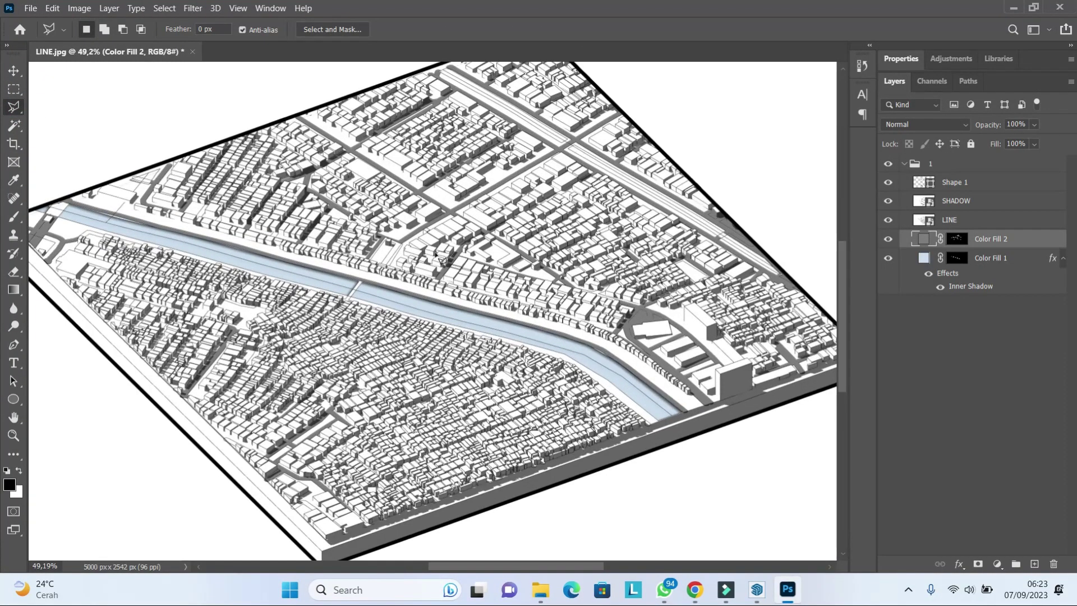
{"action": "scroll", "coordinate": [399, 244], "scroll_direction": "up", "scroll_amount": 1}
{"action": "scroll", "coordinate": [547, 288], "scroll_direction": "up", "scroll_amount": 1}
{"action": "scroll", "coordinate": [547, 297], "scroll_direction": "up", "scroll_amount": 1}
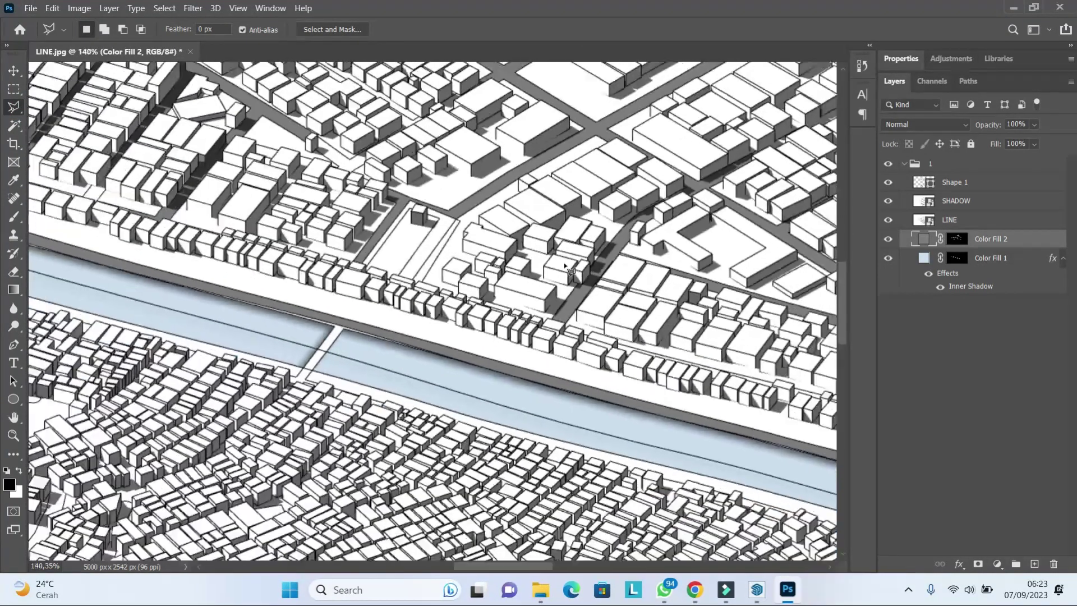
{"action": "scroll", "coordinate": [546, 309], "scroll_direction": "up", "scroll_amount": 1}
{"action": "scroll", "coordinate": [547, 320], "scroll_direction": "up", "scroll_amount": 1}
{"action": "scroll", "coordinate": [547, 321], "scroll_direction": "down", "scroll_amount": 3}
{"action": "scroll", "coordinate": [547, 321], "scroll_direction": "down", "scroll_amount": 3}
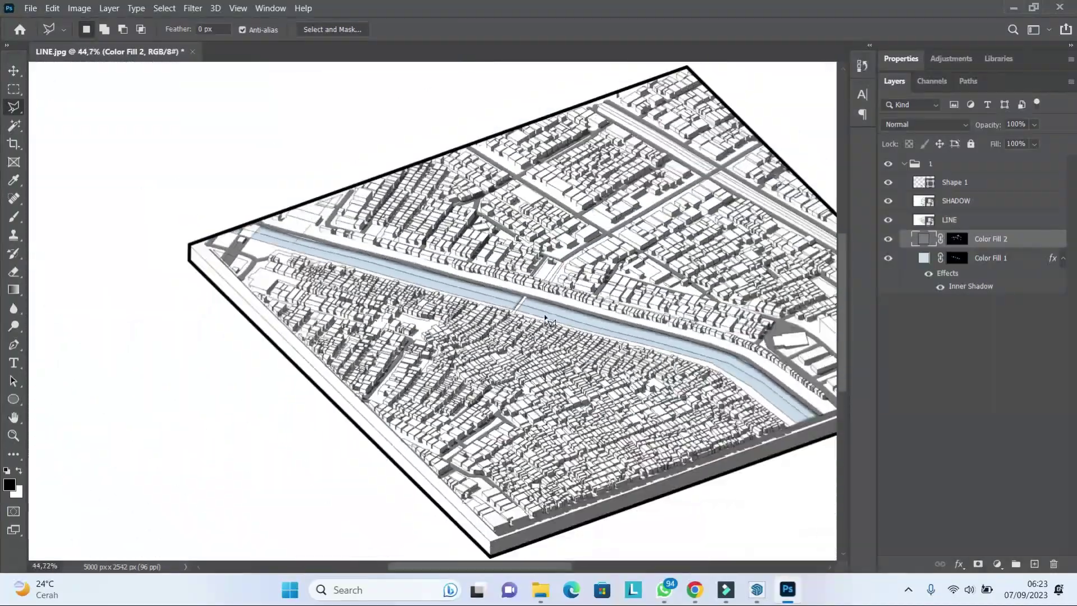
{"action": "scroll", "coordinate": [584, 298], "scroll_direction": "up", "scroll_amount": 1}
{"action": "scroll", "coordinate": [583, 298], "scroll_direction": "up", "scroll_amount": 1}
{"action": "scroll", "coordinate": [589, 286], "scroll_direction": "up", "scroll_amount": 5}
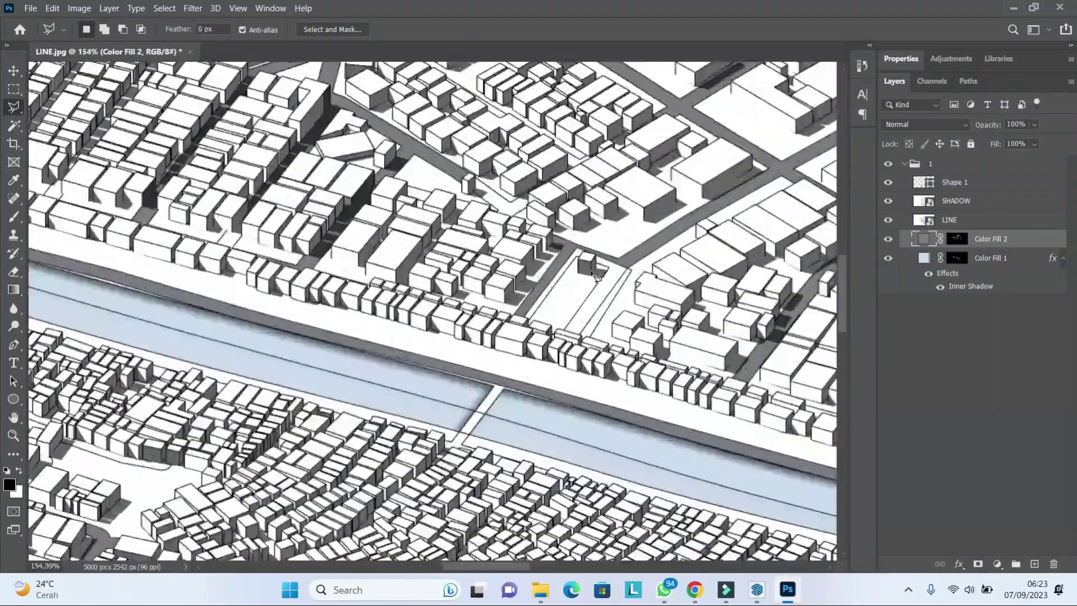
{"action": "scroll", "coordinate": [598, 275], "scroll_direction": "up", "scroll_amount": 3}
{"action": "scroll", "coordinate": [584, 258], "scroll_direction": "up", "scroll_amount": 4}
{"action": "scroll", "coordinate": [541, 218], "scroll_direction": "up", "scroll_amount": 3}
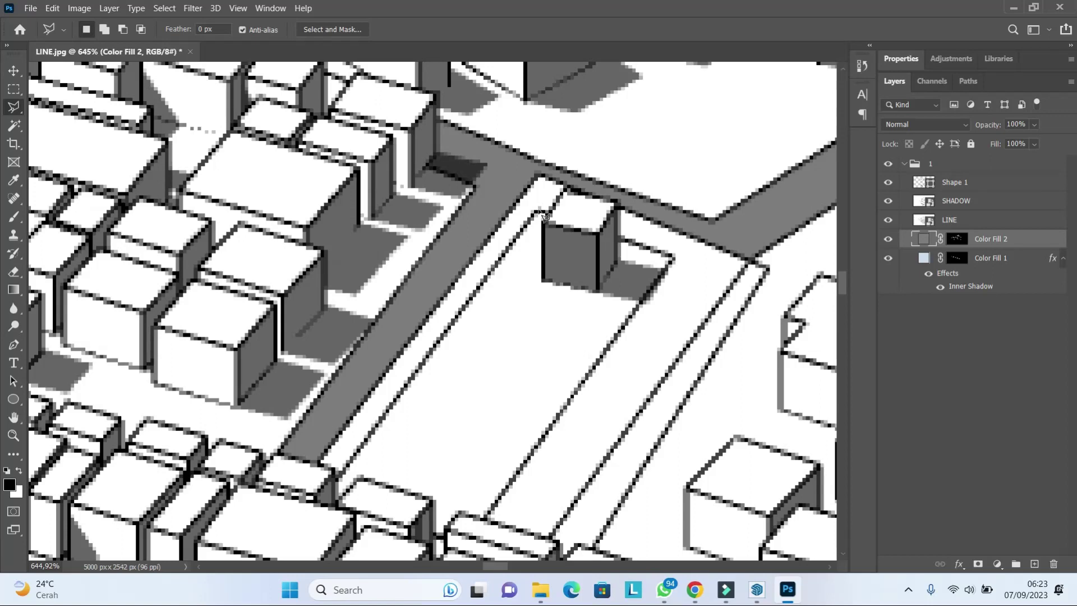
Step: Trace the plot's corners along the road into a closed selection
{"action": "left_click", "coordinate": [541, 177]}
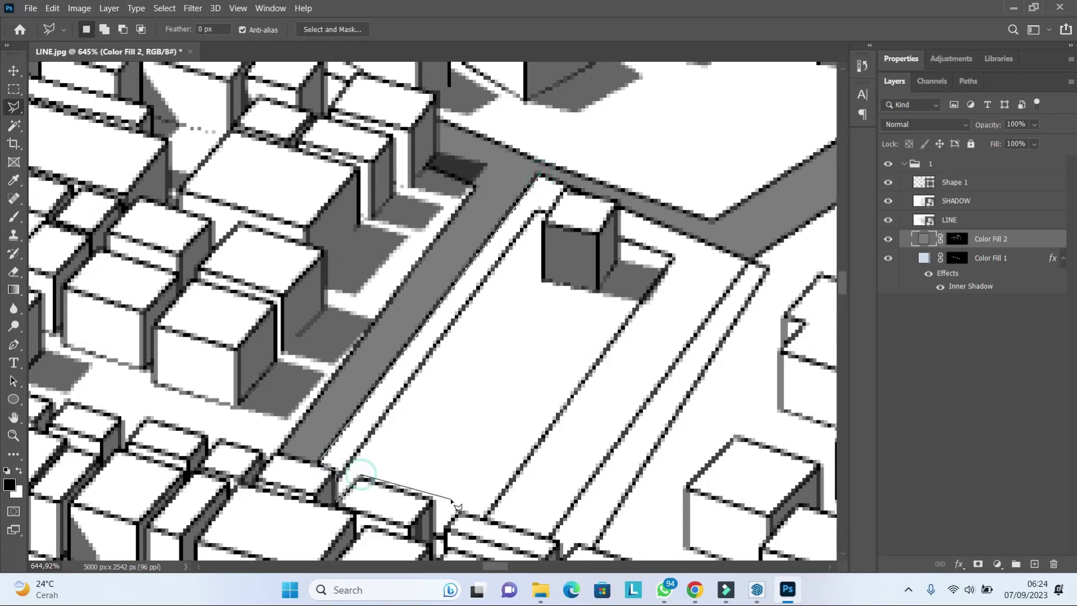
{"action": "scroll", "coordinate": [440, 515], "scroll_direction": "down", "scroll_amount": 5}
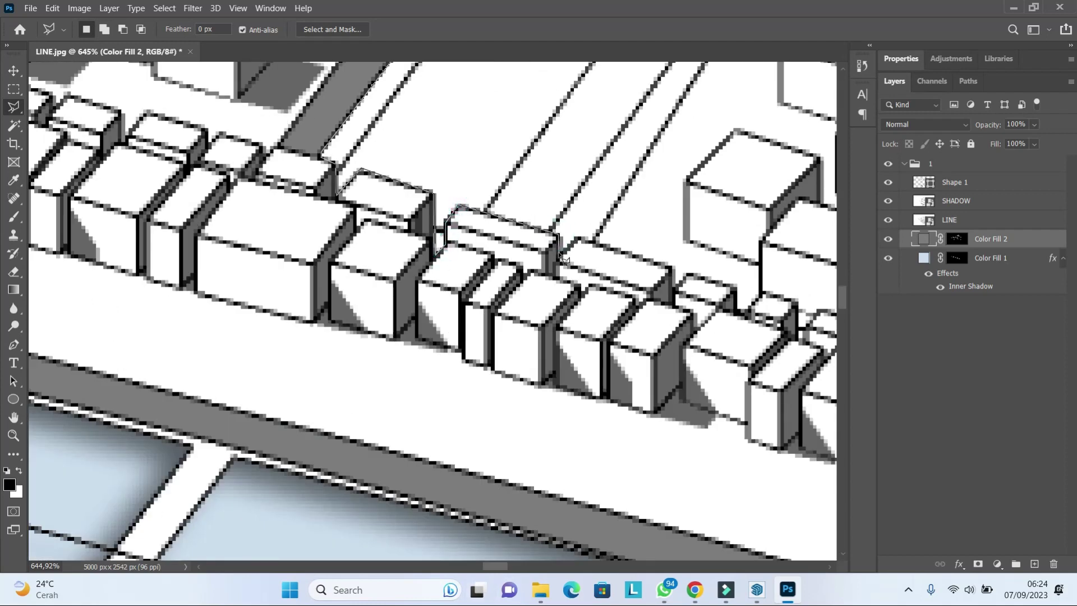
{"action": "scroll", "coordinate": [598, 247], "scroll_direction": "up", "scroll_amount": 3}
{"action": "scroll", "coordinate": [598, 247], "scroll_direction": "up", "scroll_amount": 2}
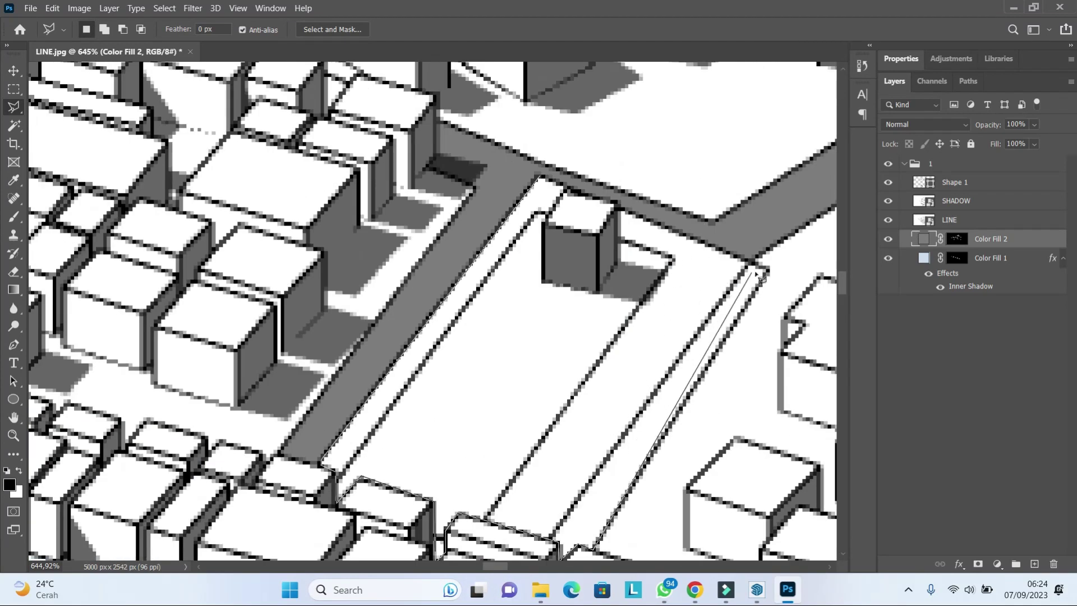
{"action": "left_click", "coordinate": [545, 182]}
{"action": "scroll", "coordinate": [533, 184], "scroll_direction": "down", "scroll_amount": 5}
{"action": "scroll", "coordinate": [527, 185], "scroll_direction": "down", "scroll_amount": 3}
{"action": "scroll", "coordinate": [522, 185], "scroll_direction": "down", "scroll_amount": 3}
{"action": "scroll", "coordinate": [514, 185], "scroll_direction": "up", "scroll_amount": 6}
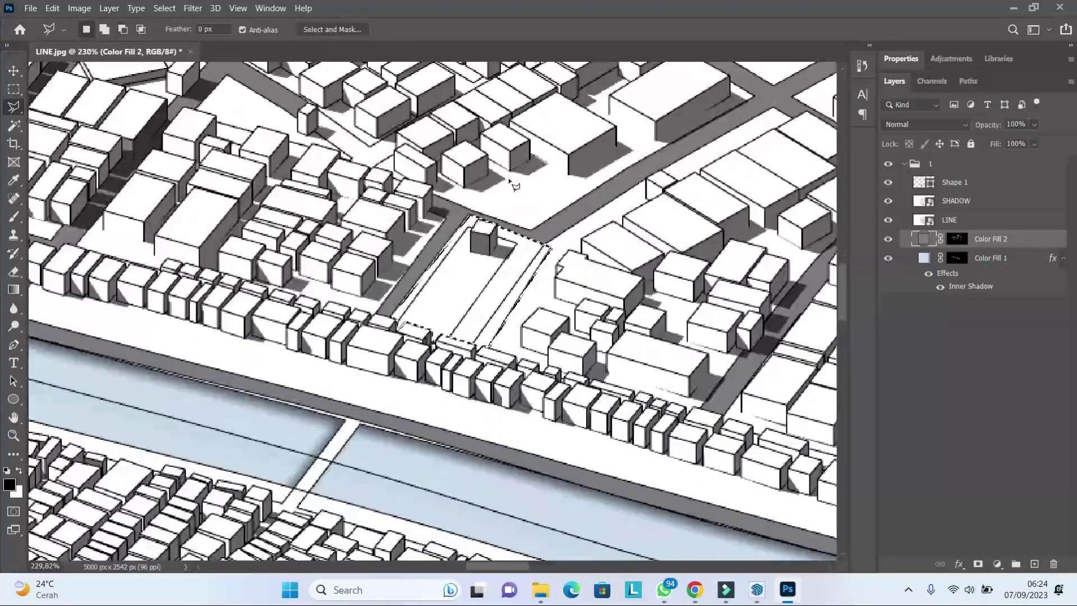
Step: Fill the selected plot with a red #c34c4c solid colour layer, Color Fill 3
{"action": "left_click", "coordinate": [1032, 326]}
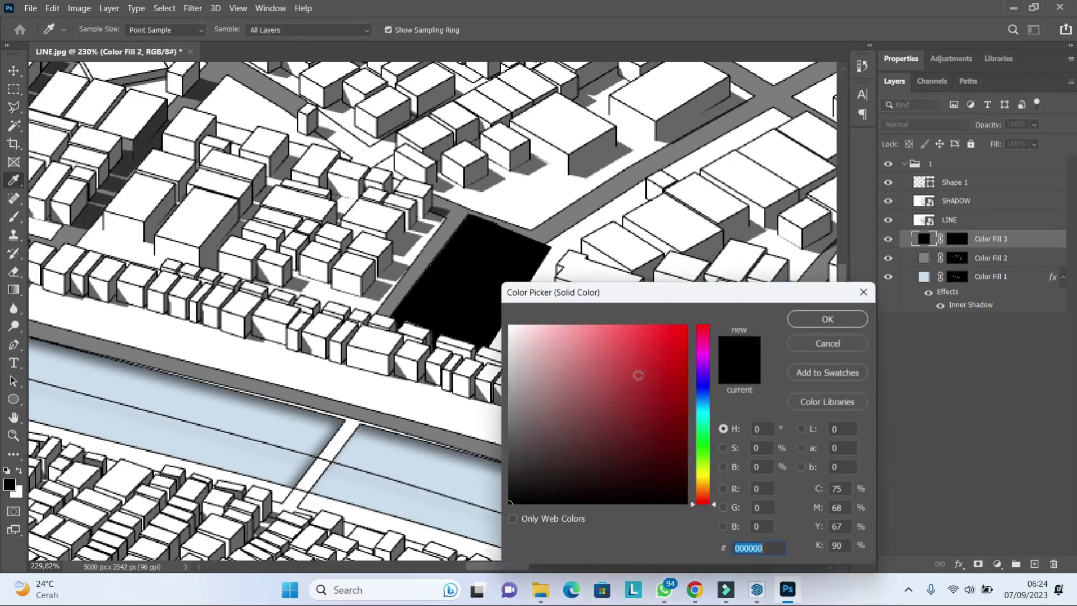
{"action": "type", "text": "c34c4c"}
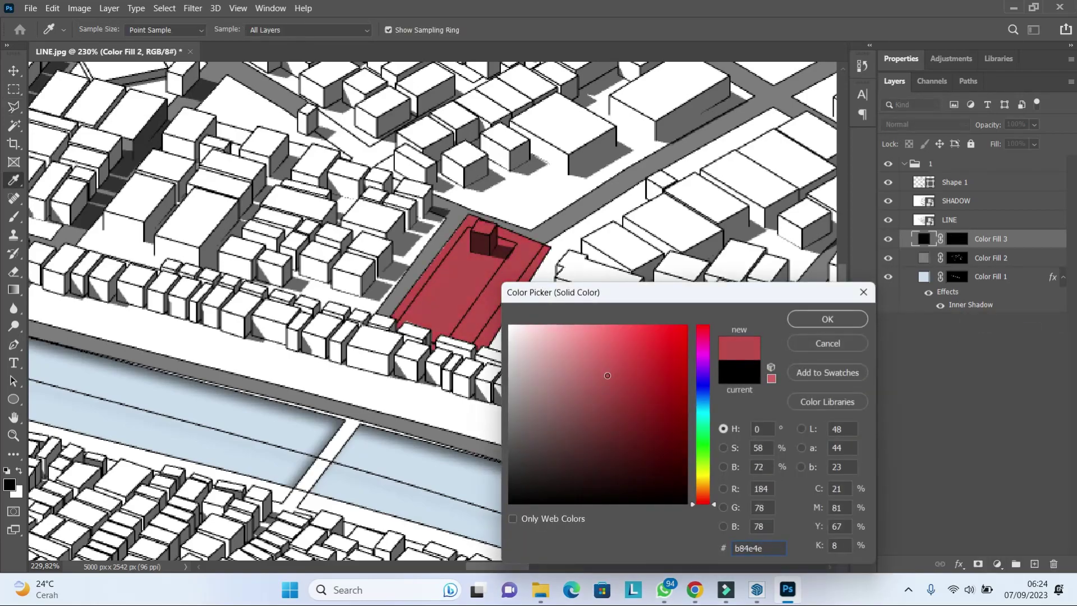
{"action": "left_click", "coordinate": [827, 319]}
{"action": "key", "text": "l"}
Step: Switch to the Magic Wand tool for colour-based selections
{"action": "scroll", "coordinate": [487, 330], "scroll_direction": "down", "scroll_amount": 5, "text": "alt"}
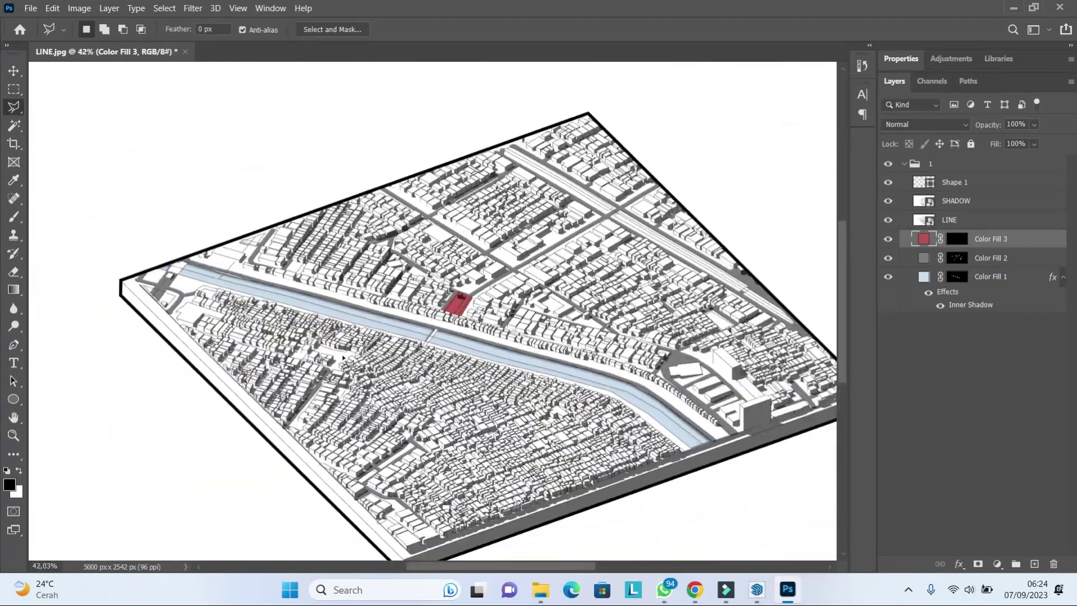
{"action": "scroll", "coordinate": [487, 330], "scroll_direction": "up", "scroll_amount": 3, "text": "alt"}
{"action": "scroll", "coordinate": [486, 330], "scroll_direction": "down", "scroll_amount": 5, "text": "alt"}
{"action": "scroll", "coordinate": [505, 345], "scroll_direction": "up", "scroll_amount": 2, "text": "alt"}
{"action": "scroll", "coordinate": [520, 361], "scroll_direction": "up", "scroll_amount": 1, "text": "alt"}
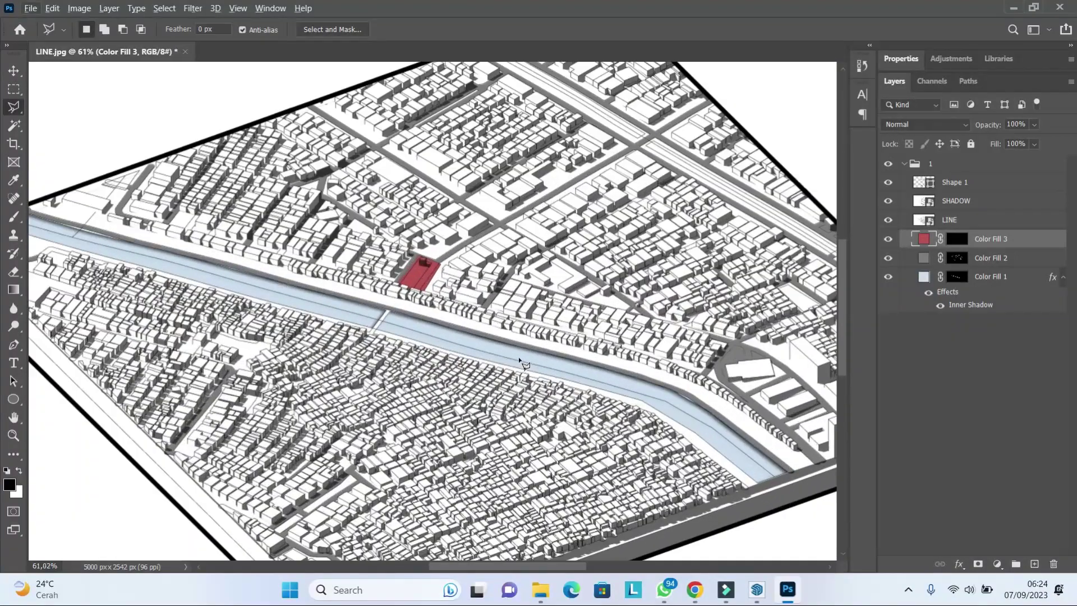
{"action": "left_click", "coordinate": [14, 125]}
{"action": "scroll", "coordinate": [370, 278], "scroll_direction": "down", "scroll_amount": 3, "text": "alt"}
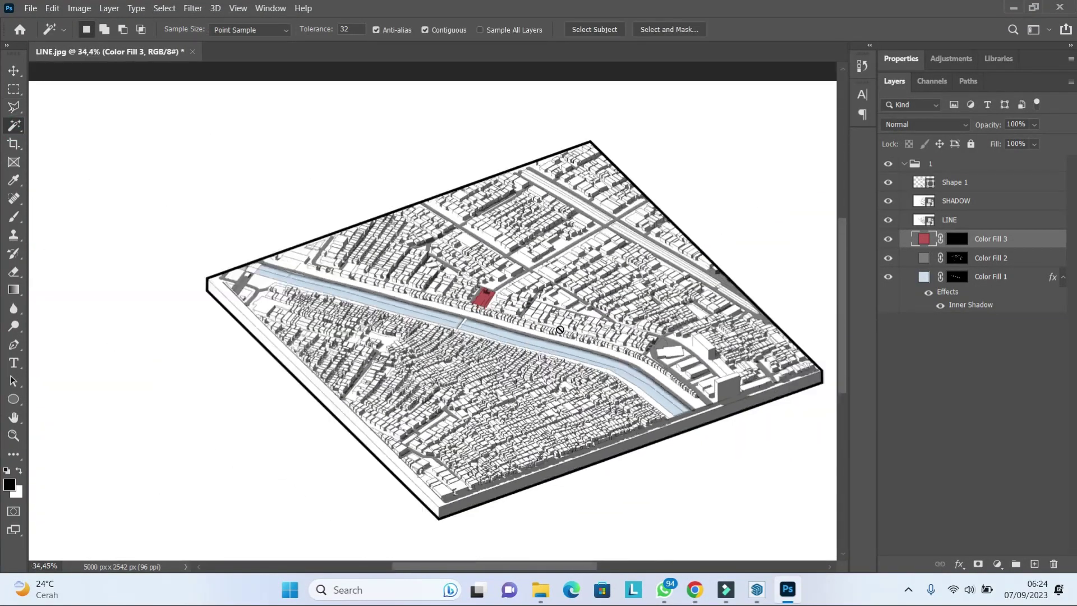
{"action": "scroll", "coordinate": [370, 278], "scroll_direction": "up", "scroll_amount": 1, "text": "alt"}
{"action": "scroll", "coordinate": [371, 277], "scroll_direction": "up", "scroll_amount": 1, "text": "alt"}
{"action": "scroll", "coordinate": [370, 278], "scroll_direction": "up", "scroll_amount": 1}
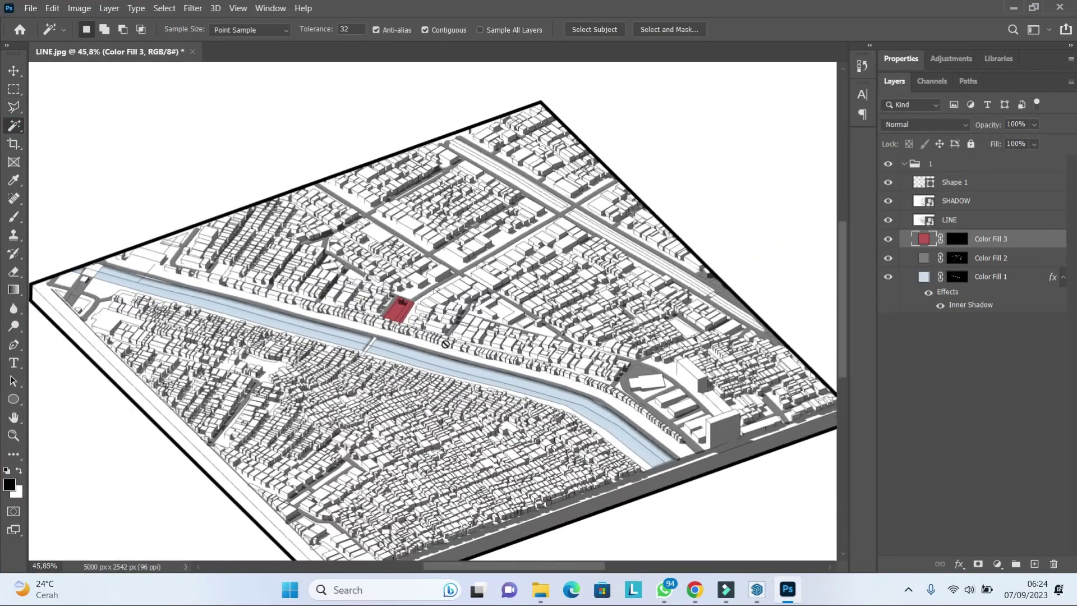
Step: Collapse group 1, fit the image on screen, and rough out crop edges
{"action": "left_click", "coordinate": [905, 164]}
{"action": "key", "text": "ctrl+0"}
{"action": "left_click", "coordinate": [14, 70]}
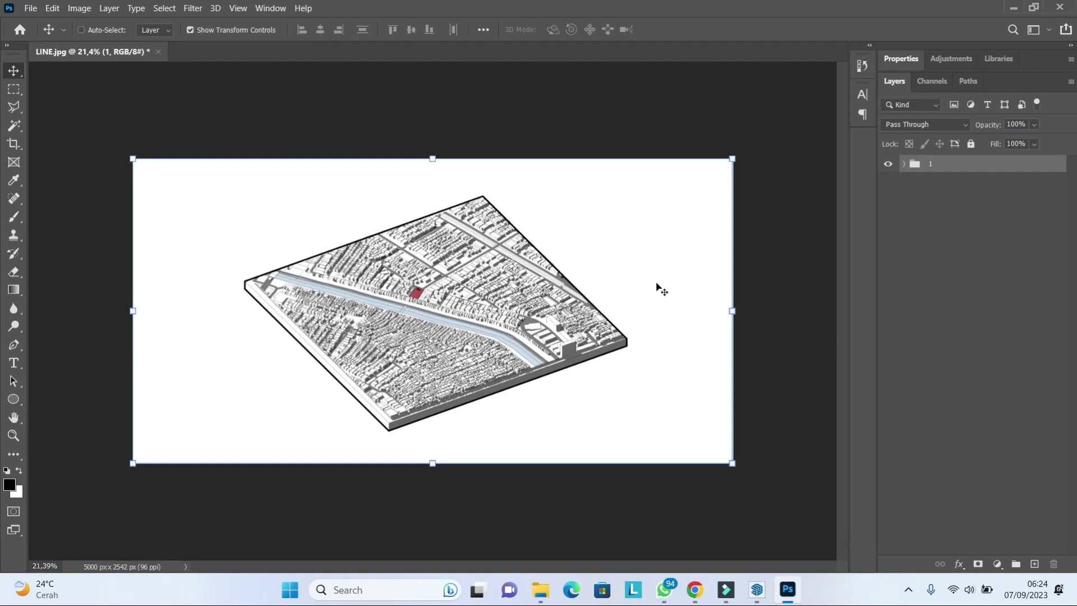
{"action": "left_click", "coordinate": [13, 143]}
{"action": "left_click_drag", "start_coordinate": [133, 310], "coordinate": [202, 311]}
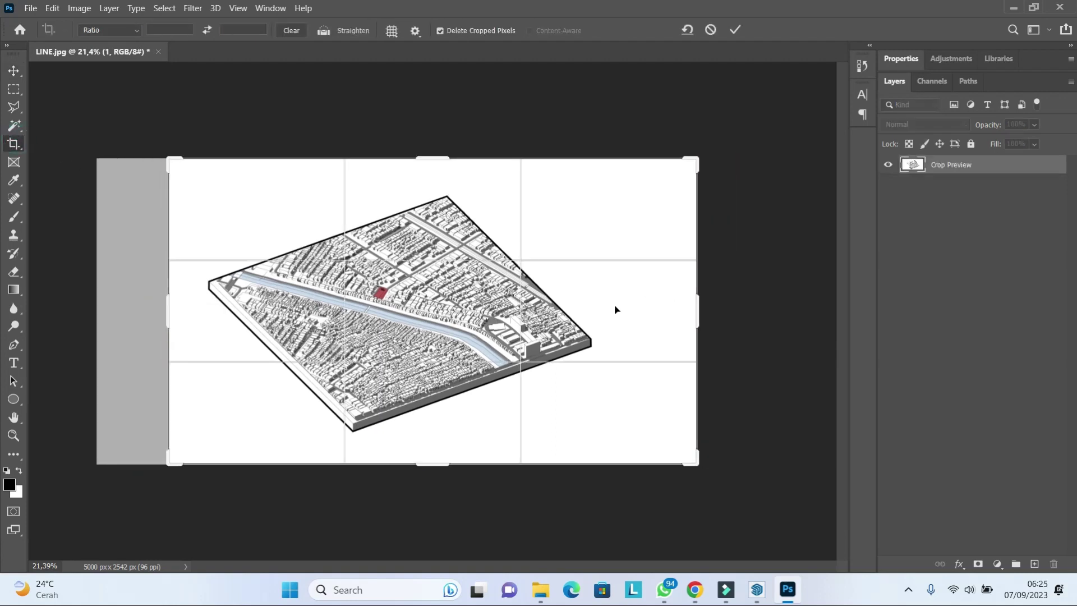
{"action": "mouse_move", "coordinate": [701, 313]}
{"action": "left_mouse_down"}
{"action": "mouse_move", "coordinate": [622, 327]}
{"action": "mouse_move", "coordinate": [517, 317]}
{"action": "left_mouse_up"}
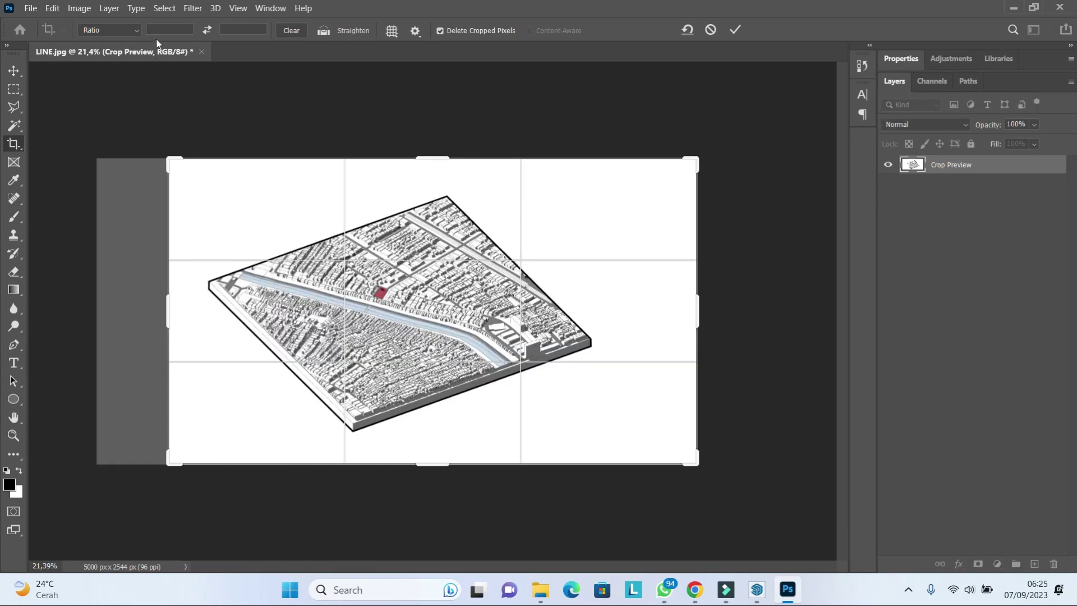
Step: Set the crop ratio to 16:9 and extend it to 7195 × 4047 px
{"action": "left_click", "coordinate": [131, 34]}
{"action": "left_click", "coordinate": [109, 128]}
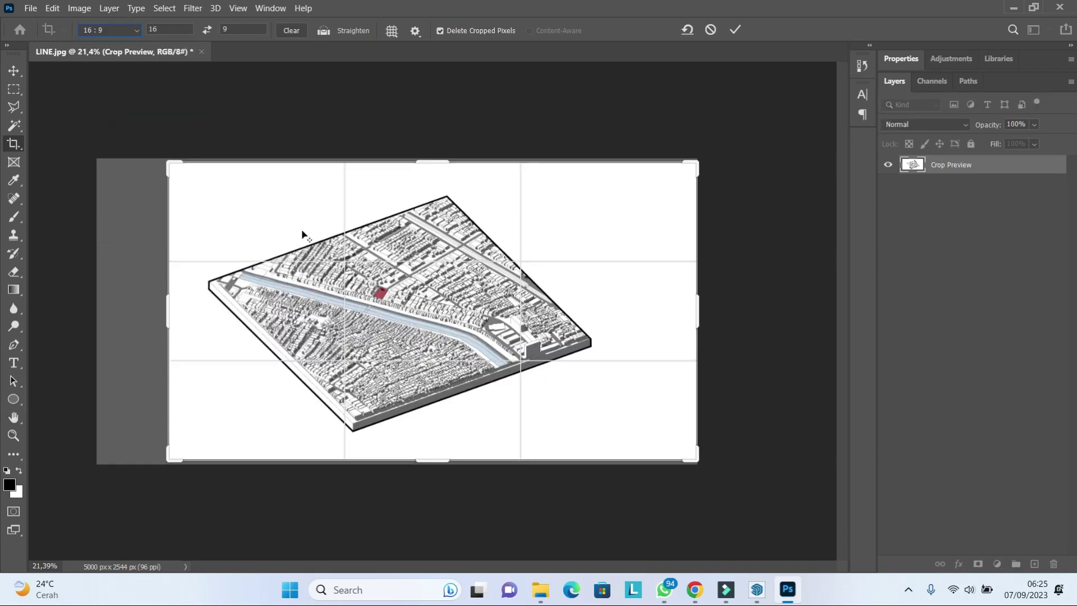
{"action": "left_click_drag", "start_coordinate": [705, 166], "coordinate": [851, 114]}
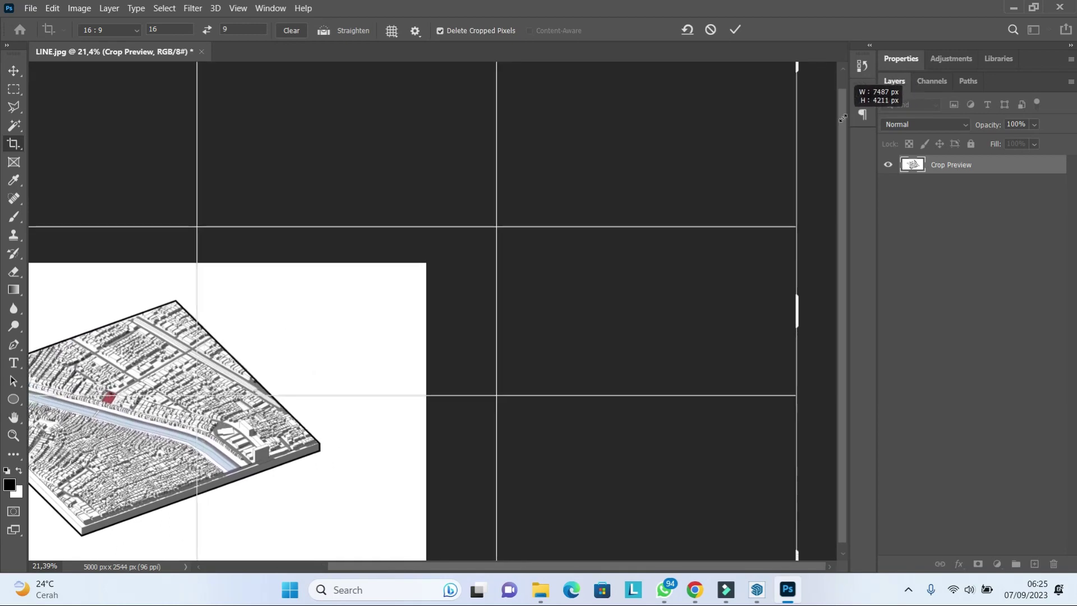
{"action": "left_click_drag", "start_coordinate": [851, 114], "coordinate": [819, 118]}
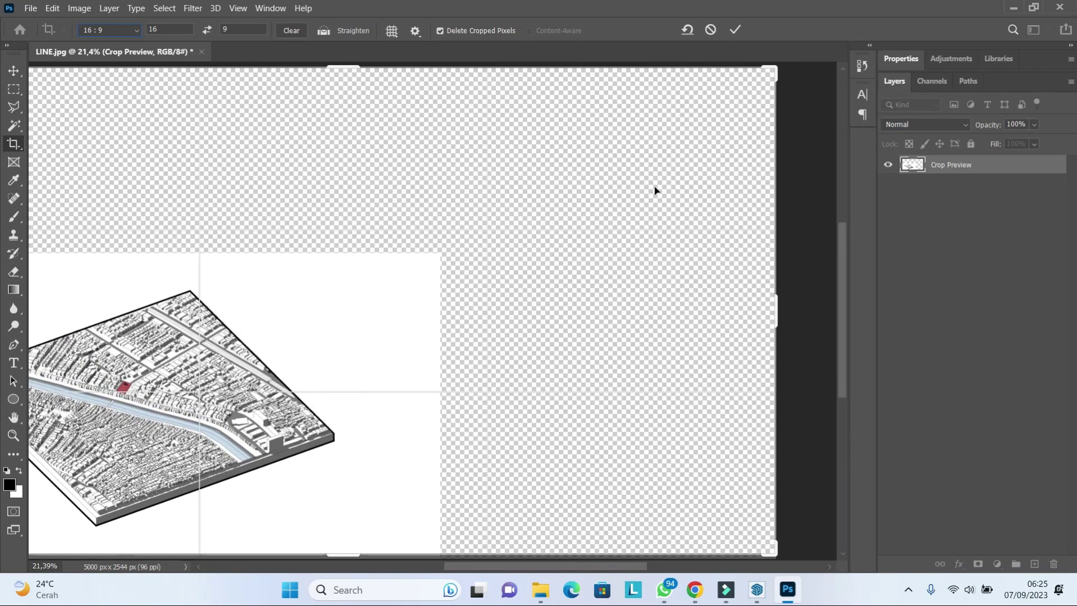
{"action": "left_click", "coordinate": [736, 30]}
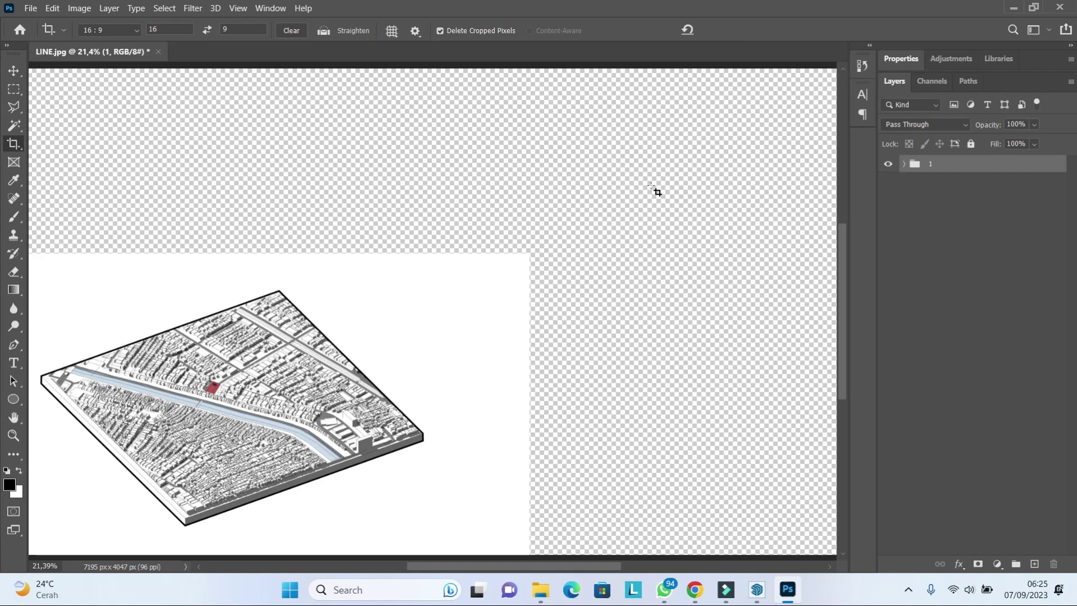
{"action": "left_click", "coordinate": [13, 70]}
{"action": "scroll", "coordinate": [394, 337], "scroll_direction": "down", "scroll_amount": 3}
Step: Add a white Color Fill 4 layer and place it beneath group 1
{"action": "left_click_drag", "start_coordinate": [395, 337], "coordinate": [409, 278]}
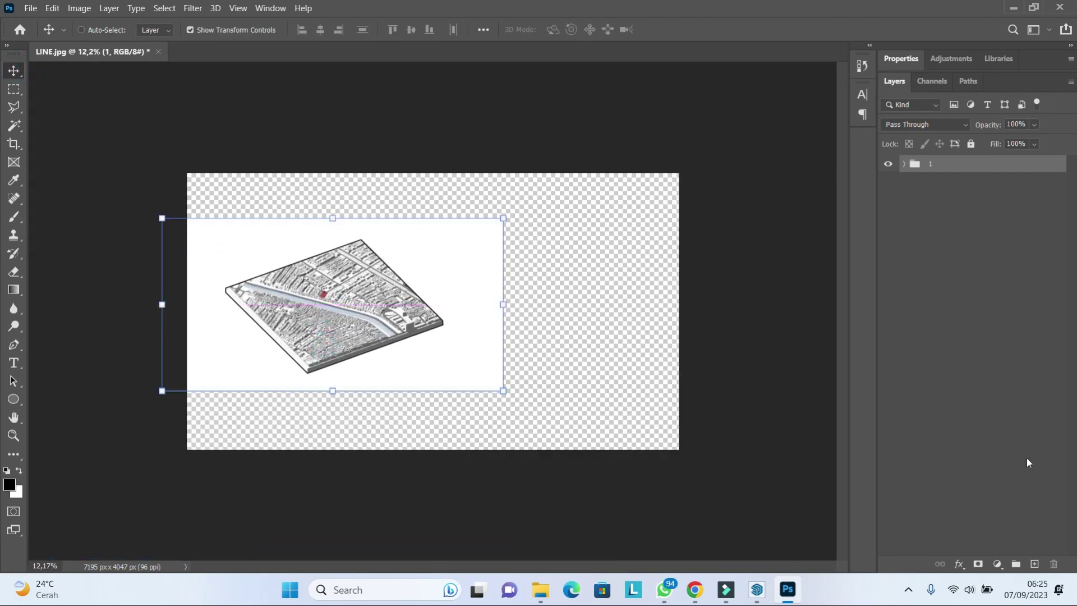
{"action": "left_click", "coordinate": [997, 564]}
{"action": "left_click", "coordinate": [1046, 321]}
{"action": "left_click_drag", "start_coordinate": [554, 323], "coordinate": [508, 320]}
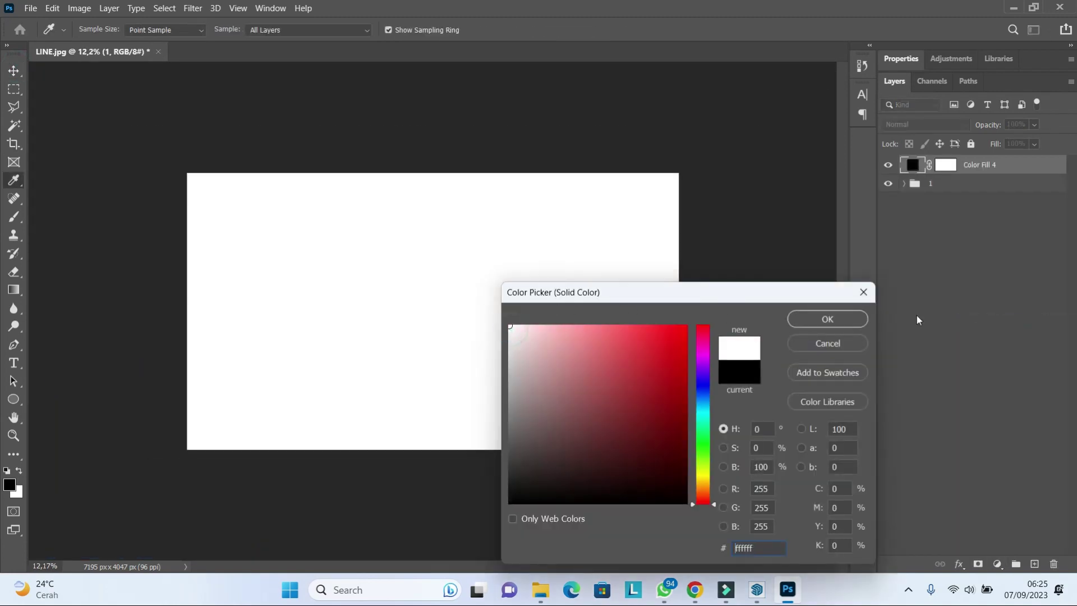
{"action": "left_click", "coordinate": [827, 318]}
{"action": "left_click_drag", "start_coordinate": [1009, 165], "coordinate": [981, 199]}
Step: Scale group 1 to about 74.85% and position it on the canvas's left
{"action": "left_click", "coordinate": [954, 163]}
{"action": "left_click_drag", "start_coordinate": [230, 271], "coordinate": [215, 276]}
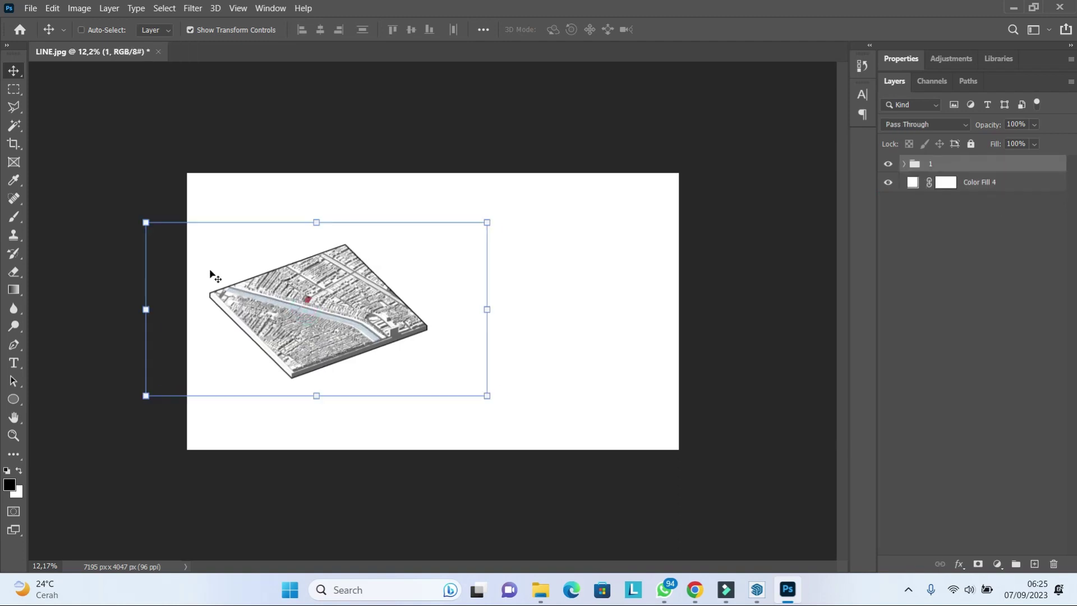
{"action": "left_click", "coordinate": [145, 223]}
{"action": "left_click_drag", "start_coordinate": [146, 223], "coordinate": [191, 246]}
{"action": "mouse_move", "coordinate": [337, 303]}
{"action": "left_mouse_down"}
{"action": "mouse_move", "coordinate": [324, 325]}
{"action": "mouse_move", "coordinate": [303, 321]}
{"action": "left_mouse_up"}
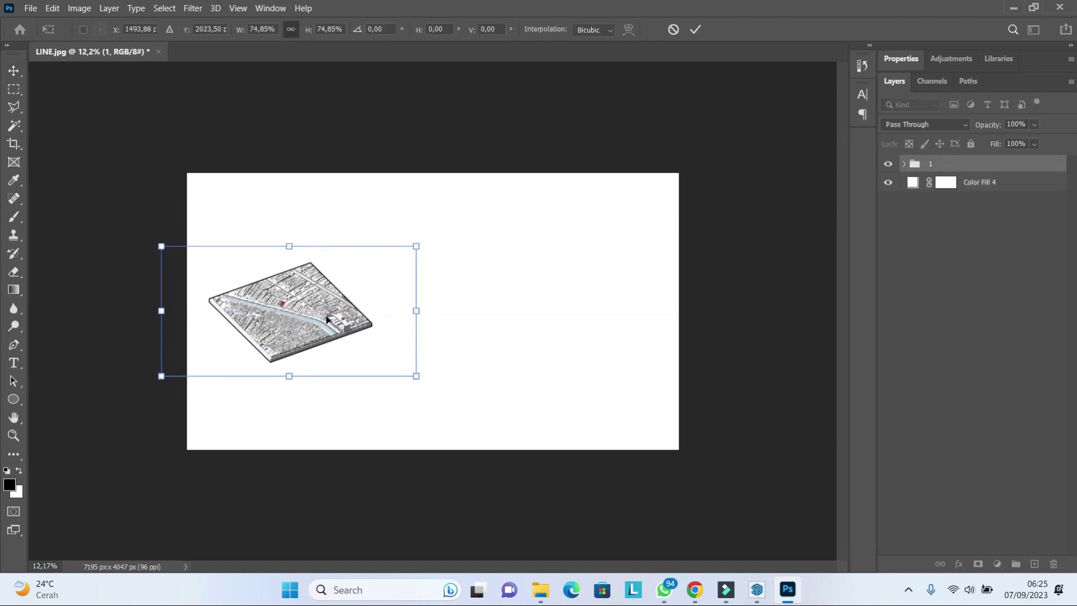
{"action": "scroll", "coordinate": [261, 286], "scroll_direction": "up", "scroll_amount": 5}
{"action": "left_click", "coordinate": [695, 29]}
{"action": "scroll", "coordinate": [404, 300], "scroll_direction": "down", "scroll_amount": 3}
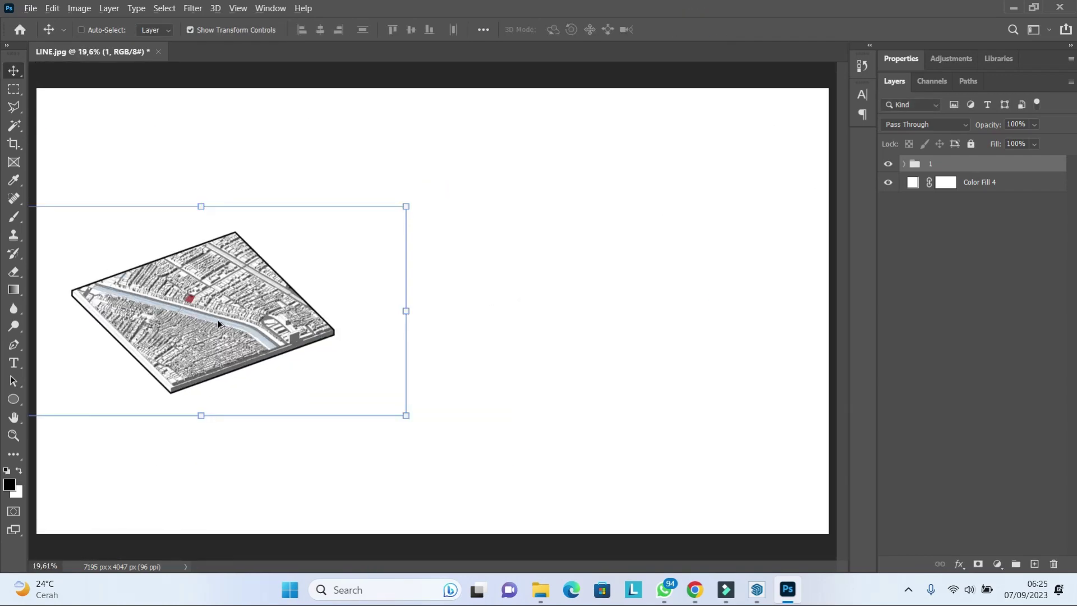
Step: Alt-drag copies of the city map group into a row to the right
{"action": "left_click_drag", "start_coordinate": [218, 324], "coordinate": [526, 326]}
{"action": "scroll", "coordinate": [505, 337], "scroll_direction": "down", "scroll_amount": 1}
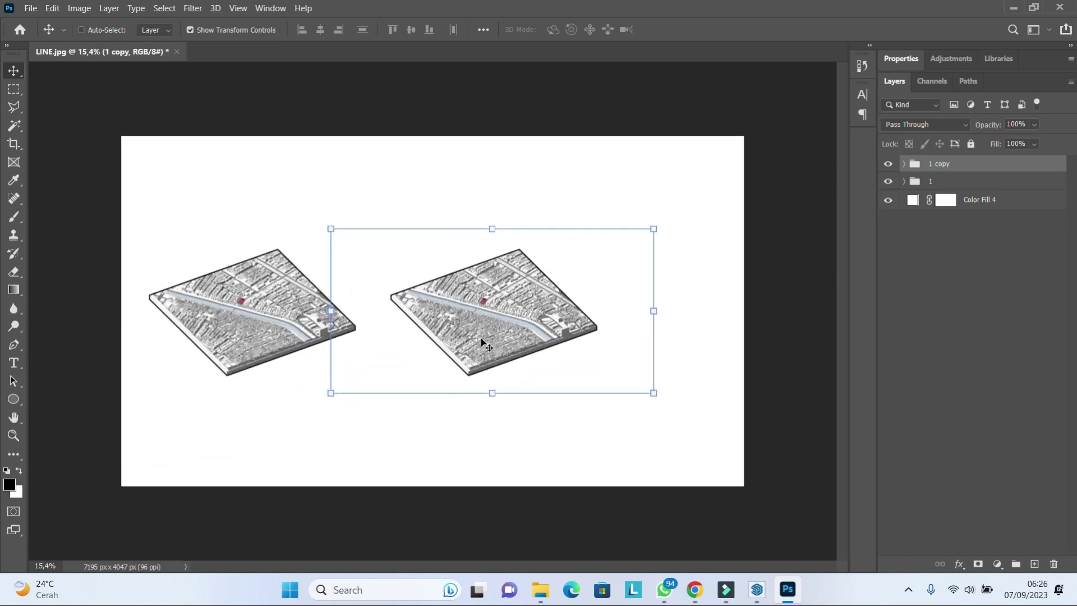
{"action": "mouse_move", "coordinate": [491, 325]}
{"action": "left_mouse_down"}
{"action": "mouse_move", "coordinate": [472, 326]}
{"action": "mouse_move", "coordinate": [576, 320]}
{"action": "left_mouse_up"}
{"action": "scroll", "coordinate": [430, 323], "scroll_direction": "down", "scroll_amount": 3}
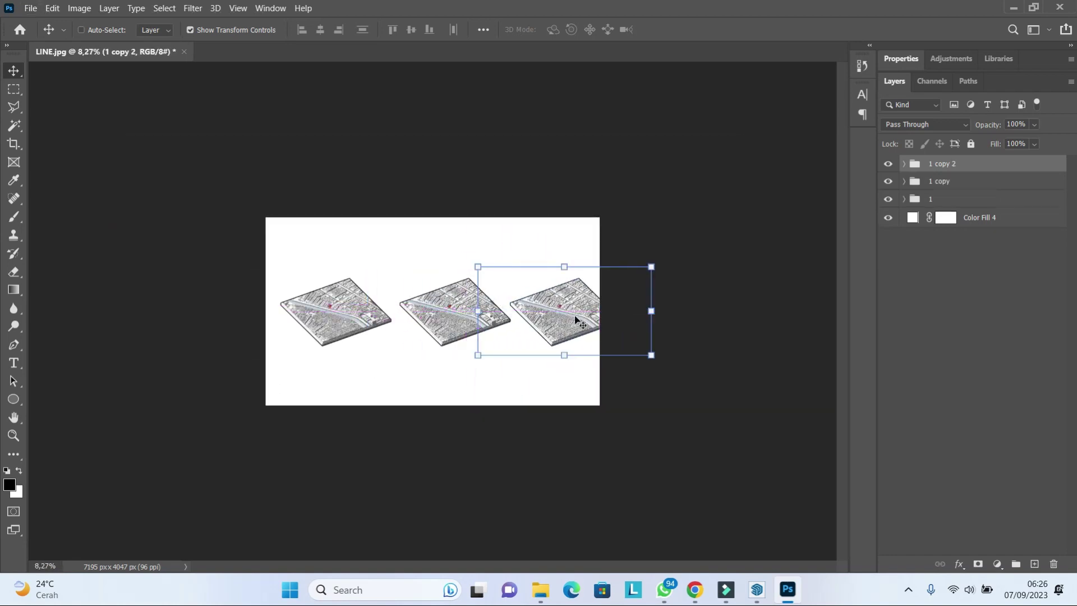
Step: Recrop the canvas wider on the right and trimmed top and bottom to 10337 × 2983 px
{"action": "left_click", "coordinate": [14, 143]}
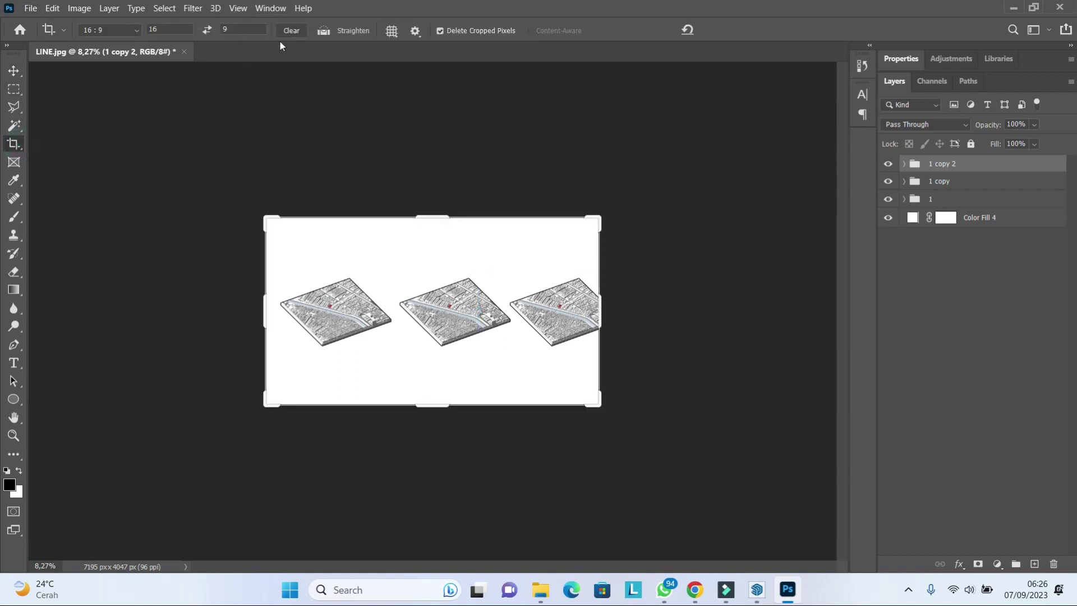
{"action": "left_click_drag", "start_coordinate": [445, 219], "coordinate": [442, 241]}
{"action": "left_click_drag", "start_coordinate": [444, 404], "coordinate": [447, 379]}
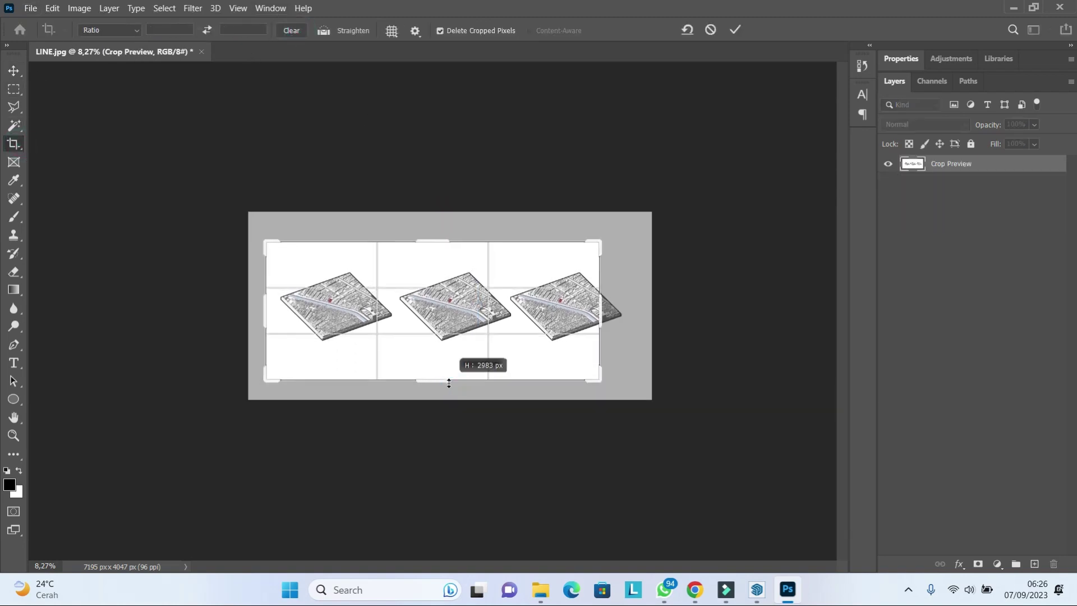
{"action": "left_click_drag", "start_coordinate": [605, 317], "coordinate": [673, 315]}
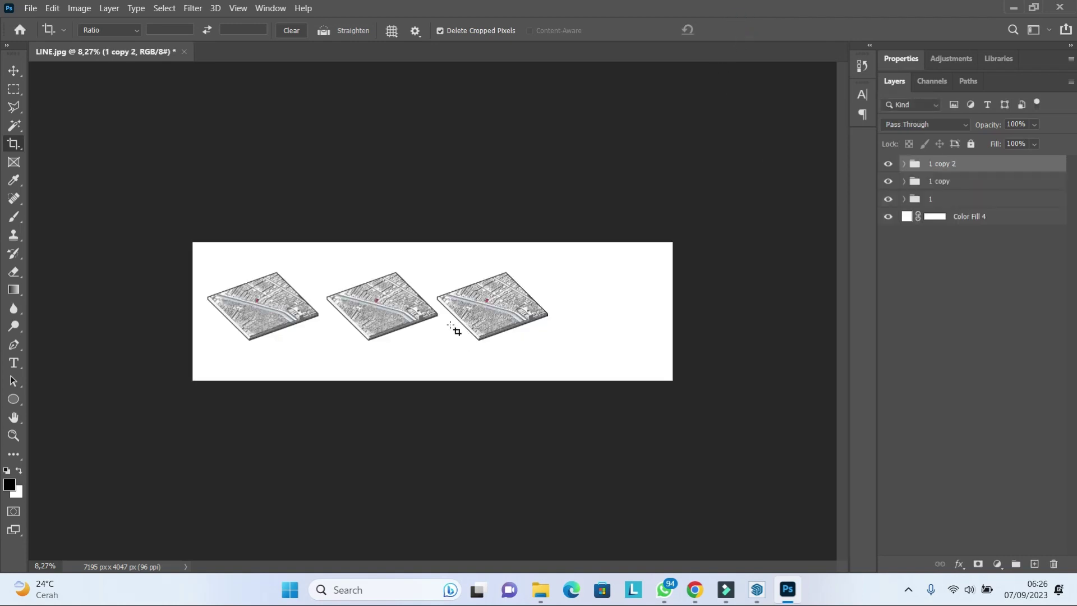
{"action": "key", "text": "ctrl+0"}
Step: Nudge the right-hand maps left and duplicate the third map as a fourth panel
{"action": "key", "text": "v"}
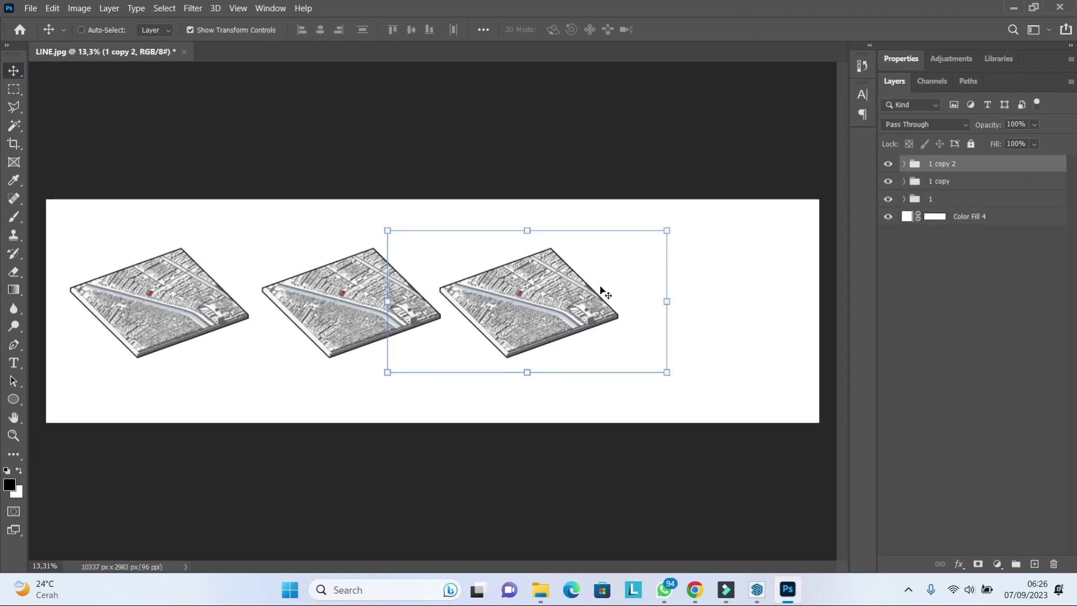
{"action": "left_click", "coordinate": [954, 185], "text": "ctrl"}
{"action": "left_click_drag", "start_coordinate": [359, 306], "coordinate": [345, 306]}
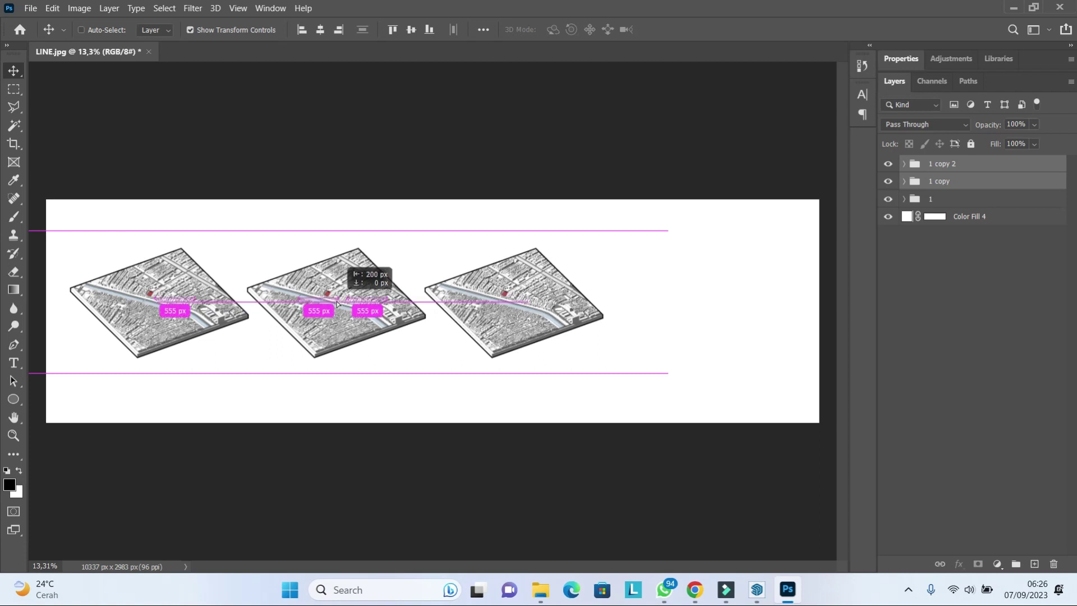
{"action": "left_click", "coordinate": [948, 163]}
{"action": "key", "text": "ctrl+minus"}
{"action": "left_click_drag", "start_coordinate": [491, 302], "coordinate": [626, 301]}
Step: Select all four map groups and shift them right by 115 px
{"action": "key", "text": "ctrl+0"}
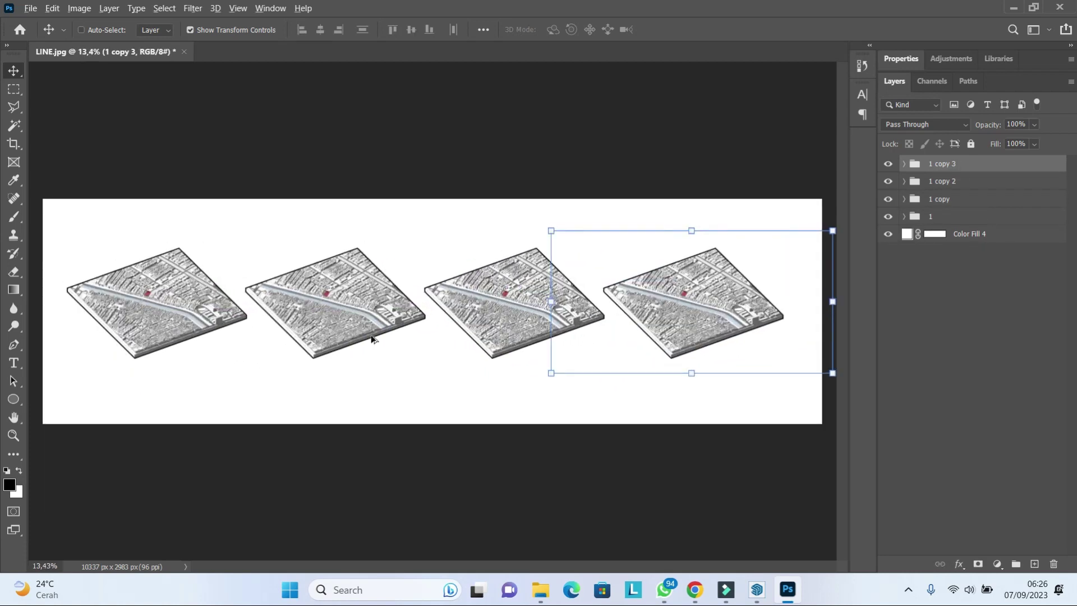
{"action": "key", "text": "ctrl+minus"}
{"action": "left_click", "coordinate": [942, 180], "text": "ctrl"}
{"action": "left_click", "coordinate": [942, 199], "text": "ctrl"}
{"action": "left_click_drag", "start_coordinate": [619, 290], "coordinate": [622, 290]}
Step: Rename the '1 copy 2' map group to '3'
{"action": "left_click", "coordinate": [900, 312]}
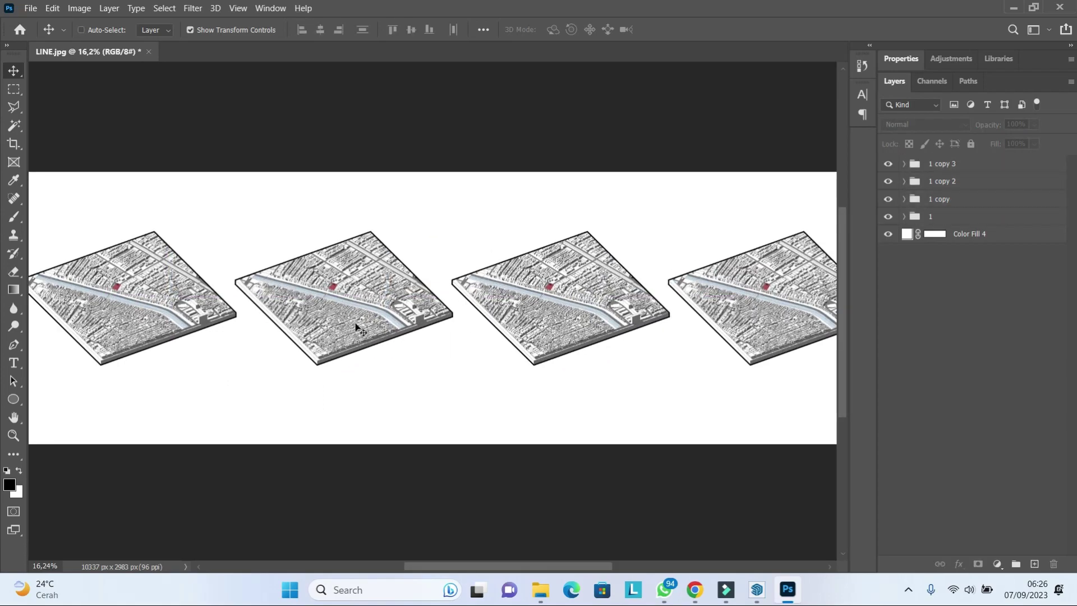
{"action": "scroll", "coordinate": [406, 168], "scroll_direction": "up", "scroll_amount": 6}
{"action": "left_click", "coordinate": [946, 200]}
{"action": "scroll", "coordinate": [803, 276], "scroll_direction": "down", "scroll_amount": 2}
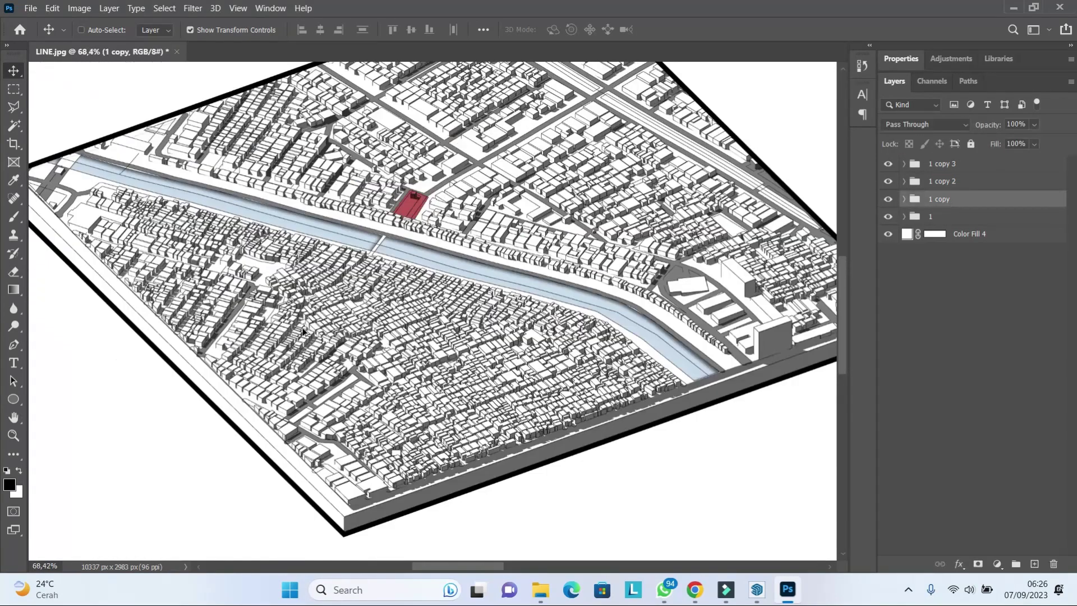
{"action": "scroll", "coordinate": [803, 276], "scroll_direction": "down", "scroll_amount": 3}
{"action": "type", "text": "2"}
{"action": "double_click", "coordinate": [943, 181]}
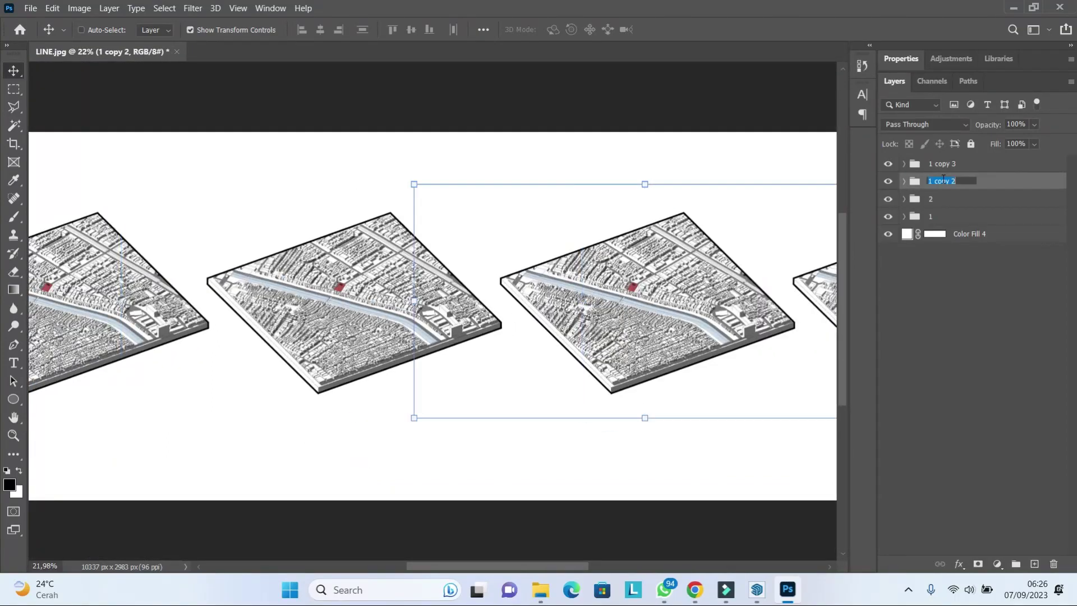
{"action": "type", "text": "3"}
{"action": "key", "text": "Return"}
{"action": "type", "text": "4"}
{"action": "key", "text": "Return"}
{"action": "scroll", "coordinate": [353, 270], "scroll_direction": "down", "scroll_amount": 1}
{"action": "scroll", "coordinate": [352, 269], "scroll_direction": "up", "scroll_amount": 2}
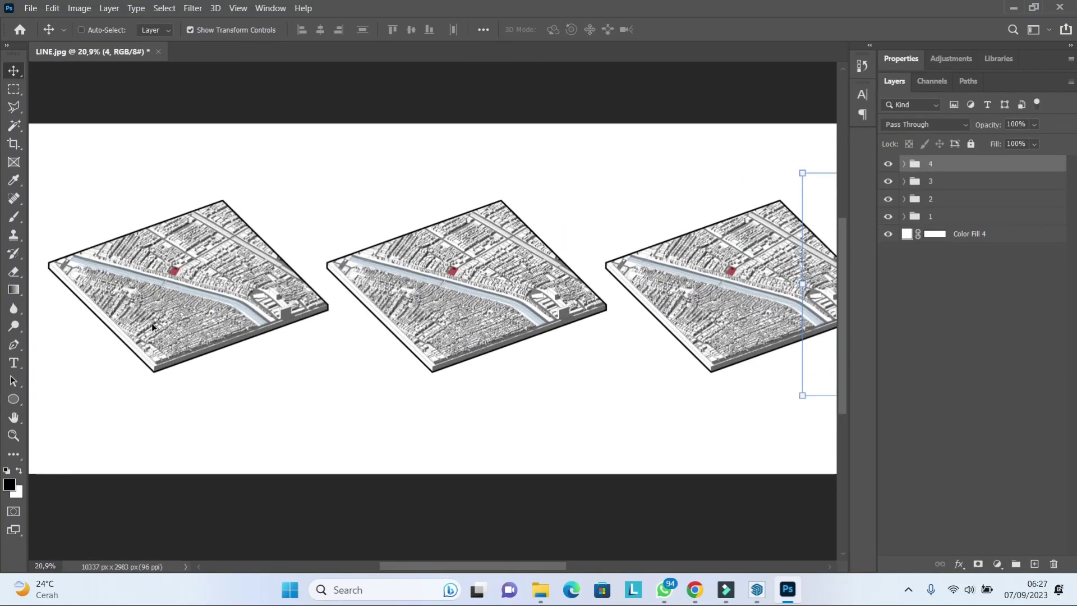
{"action": "scroll", "coordinate": [353, 269], "scroll_direction": "up", "scroll_amount": 2}
{"action": "scroll", "coordinate": [352, 269], "scroll_direction": "up", "scroll_amount": 2}
{"action": "scroll", "coordinate": [352, 270], "scroll_direction": "down", "scroll_amount": 3}
{"action": "scroll", "coordinate": [352, 270], "scroll_direction": "down", "scroll_amount": 2}
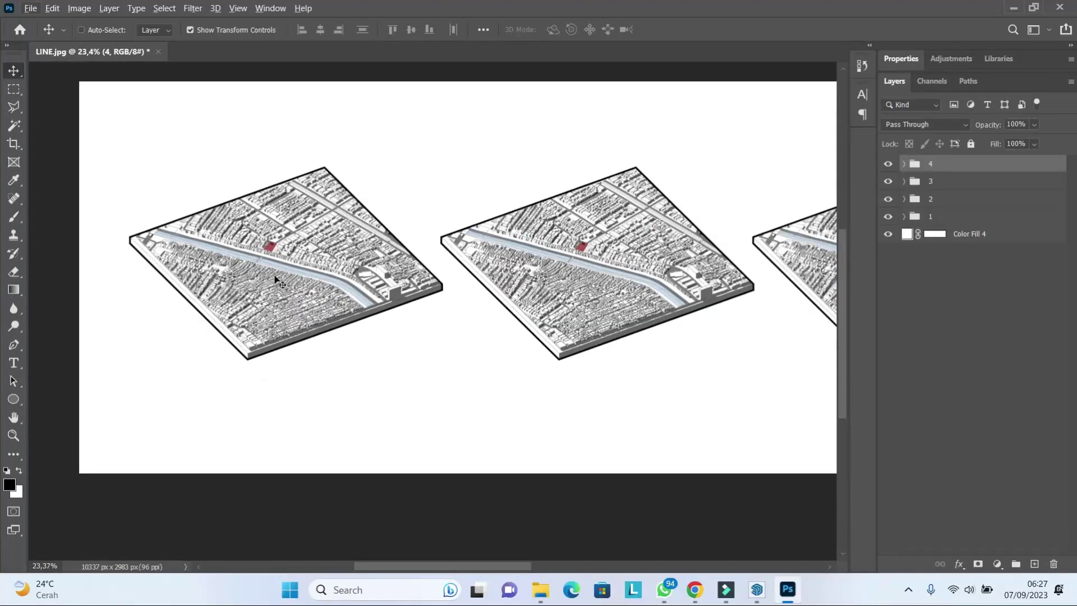
{"action": "scroll", "coordinate": [353, 269], "scroll_direction": "up", "scroll_amount": 1}
Step: Expand map group 2 in the Layers panel to show its layers
{"action": "left_click", "coordinate": [934, 213]}
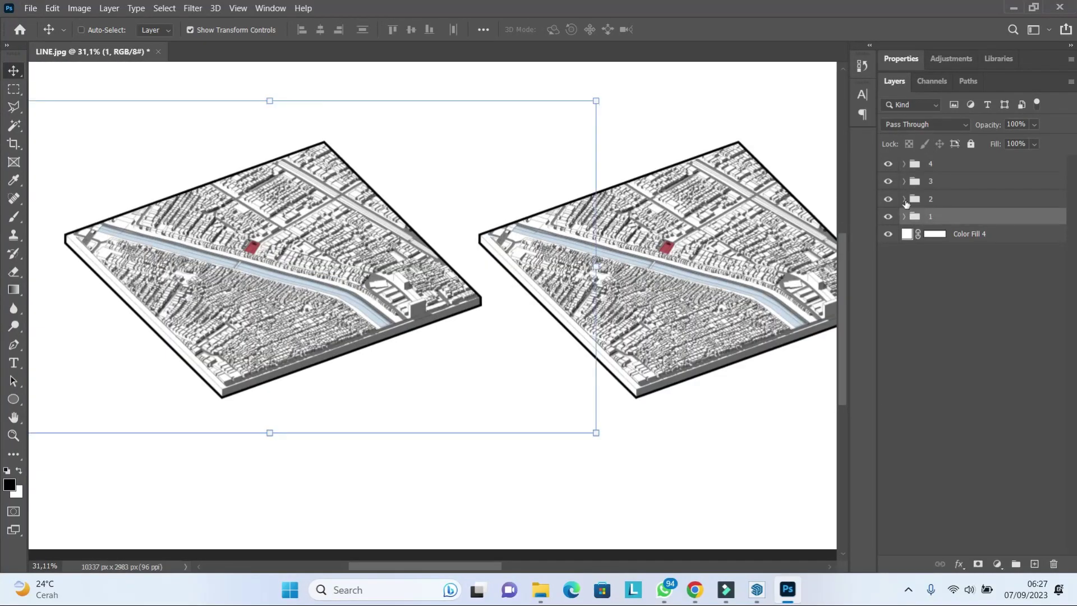
{"action": "scroll", "coordinate": [388, 271], "scroll_direction": "down", "scroll_amount": 2}
{"action": "scroll", "coordinate": [387, 271], "scroll_direction": "up", "scroll_amount": 1}
{"action": "scroll", "coordinate": [388, 271], "scroll_direction": "up", "scroll_amount": 1}
{"action": "scroll", "coordinate": [387, 271], "scroll_direction": "up", "scroll_amount": 1}
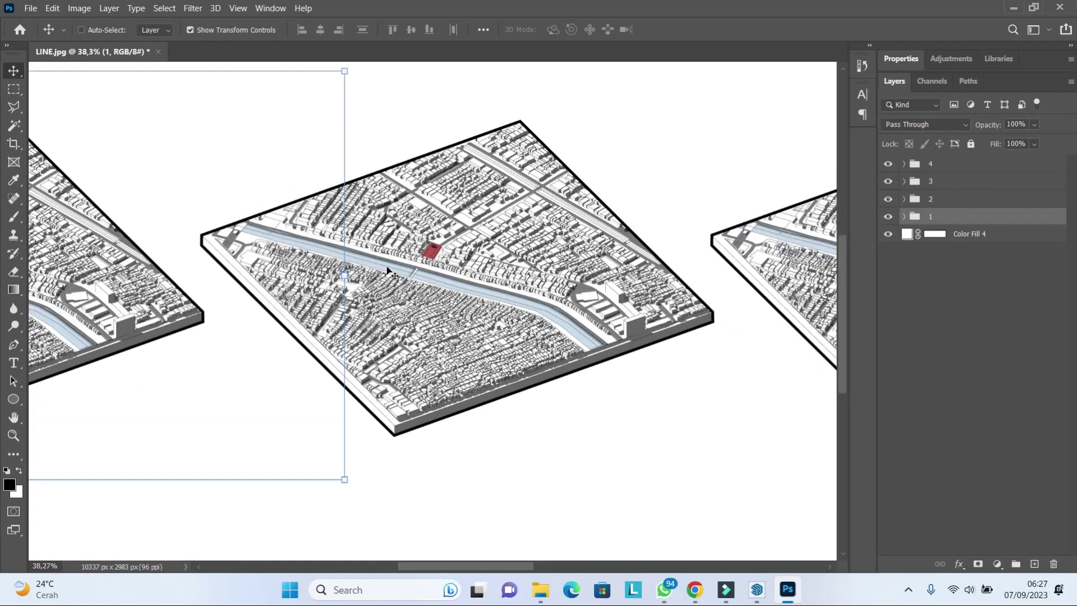
{"action": "scroll", "coordinate": [388, 271], "scroll_direction": "up", "scroll_amount": 2}
{"action": "scroll", "coordinate": [421, 244], "scroll_direction": "up", "scroll_amount": 1}
{"action": "scroll", "coordinate": [422, 243], "scroll_direction": "down", "scroll_amount": 1}
{"action": "scroll", "coordinate": [478, 256], "scroll_direction": "down", "scroll_amount": 1}
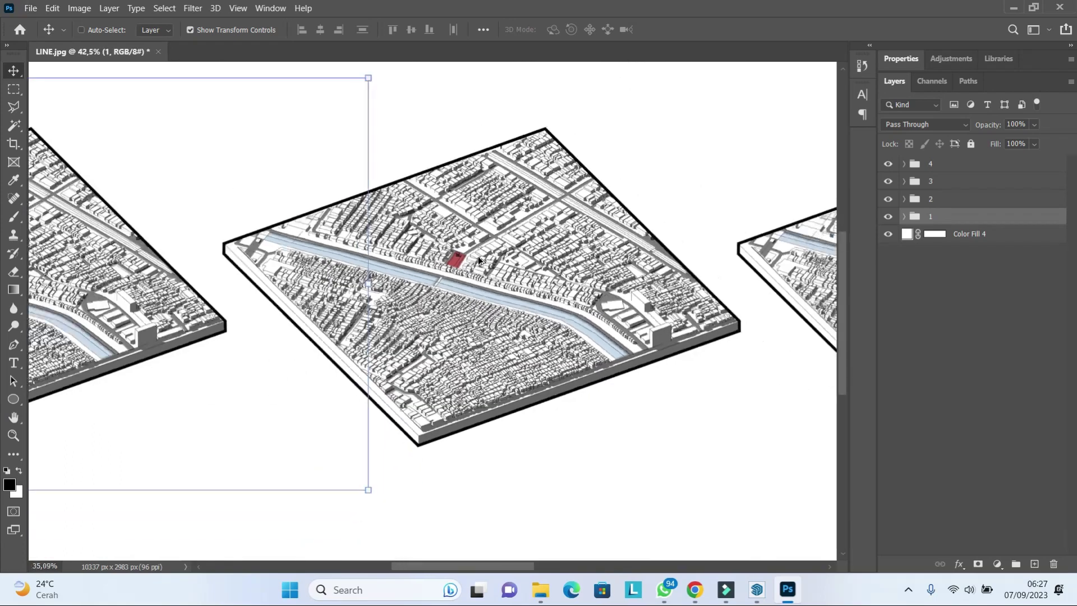
{"action": "scroll", "coordinate": [477, 255], "scroll_direction": "down", "scroll_amount": 2}
{"action": "scroll", "coordinate": [393, 281], "scroll_direction": "up", "scroll_amount": 1}
{"action": "scroll", "coordinate": [350, 297], "scroll_direction": "up", "scroll_amount": 2}
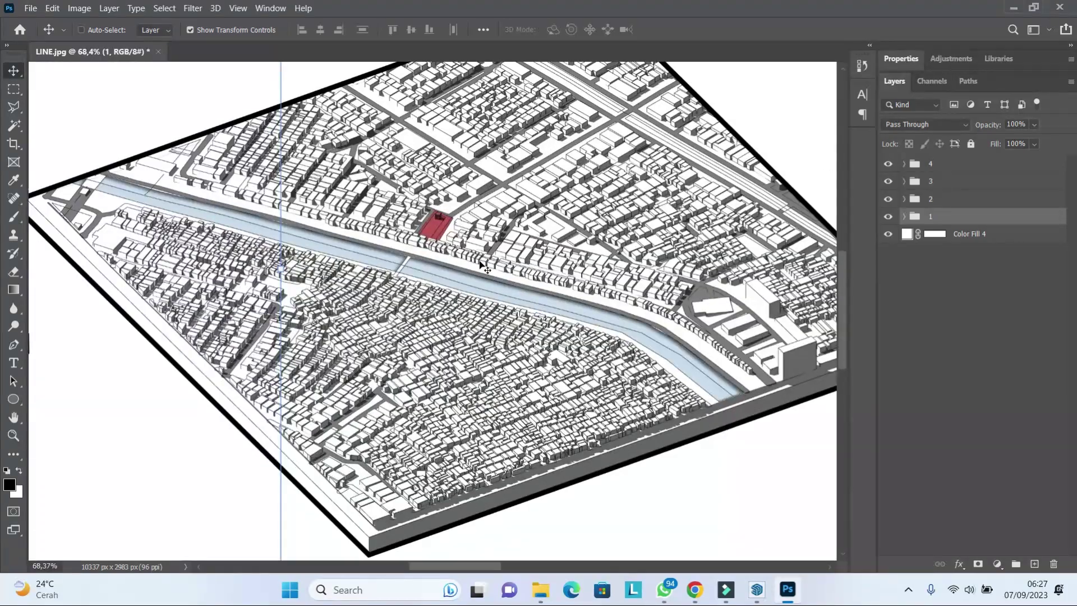
{"action": "scroll", "coordinate": [482, 266], "scroll_direction": "up", "scroll_amount": 1}
{"action": "left_click", "coordinate": [912, 200]}
{"action": "scroll", "coordinate": [480, 322], "scroll_direction": "down", "scroll_amount": 2}
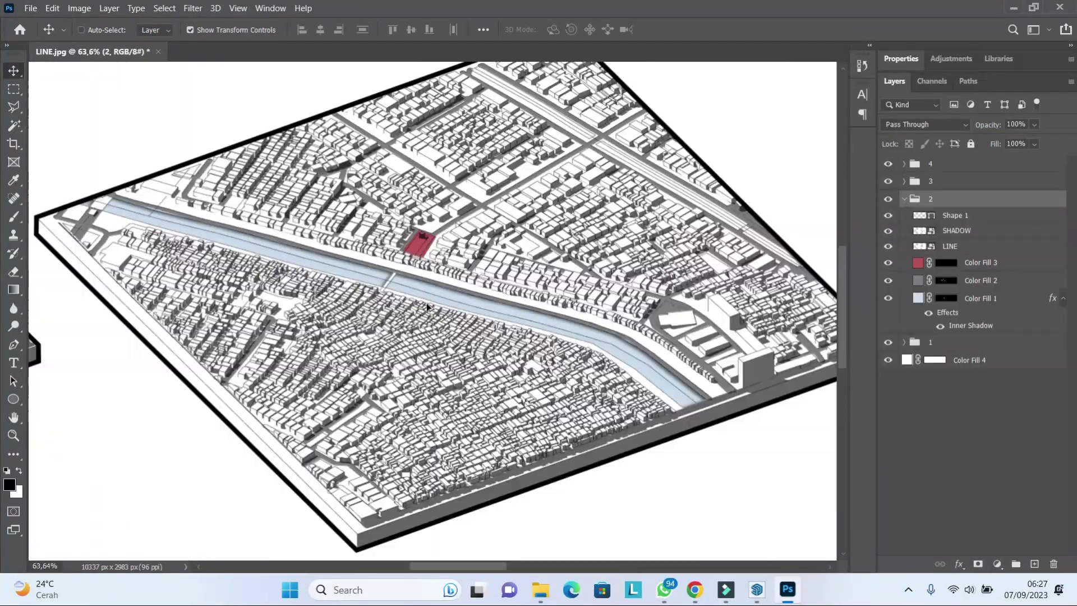
{"action": "scroll", "coordinate": [480, 323], "scroll_direction": "down", "scroll_amount": 2}
Step: Select group 2's LINE layer, take the Pen tool, and select the Shape 1 outline
{"action": "left_click", "coordinate": [962, 247]}
{"action": "scroll", "coordinate": [455, 282], "scroll_direction": "up", "scroll_amount": 2}
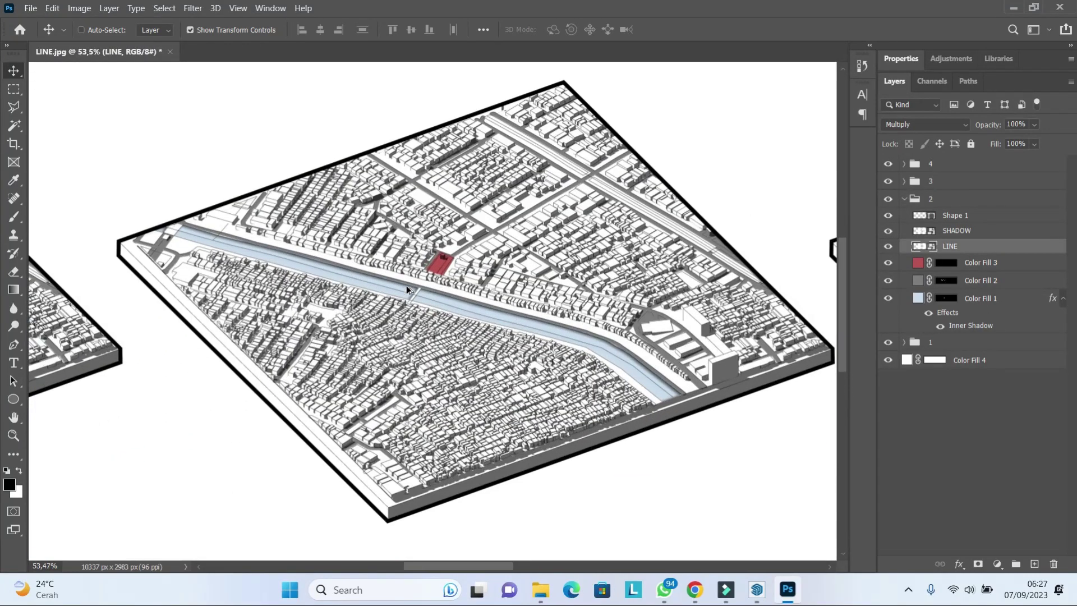
{"action": "scroll", "coordinate": [406, 285], "scroll_direction": "up", "scroll_amount": 1}
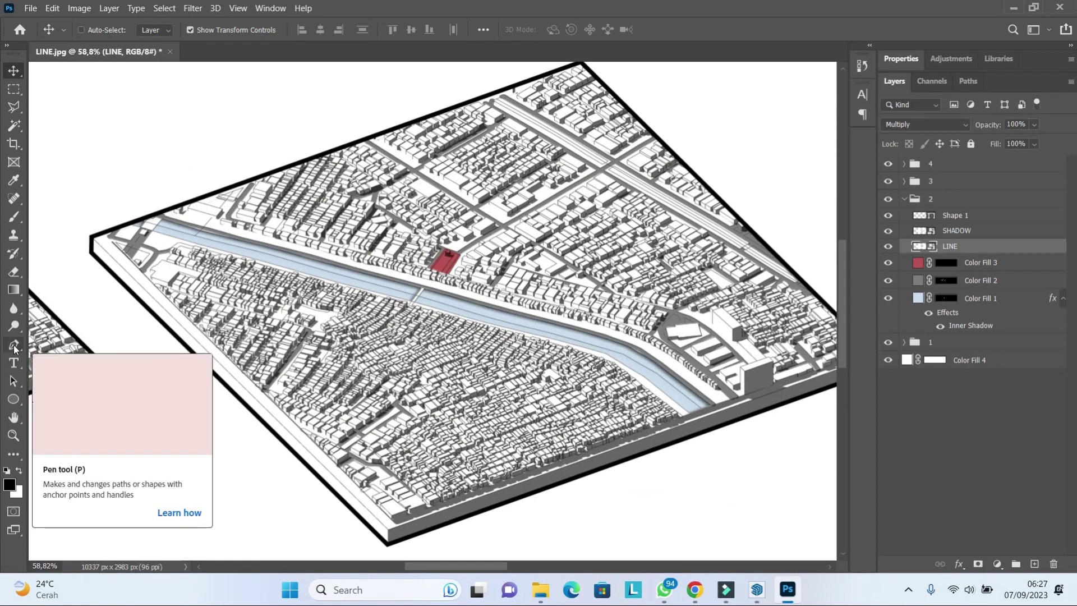
{"action": "left_click", "coordinate": [14, 345]}
{"action": "scroll", "coordinate": [448, 314], "scroll_direction": "down", "scroll_amount": 1}
{"action": "scroll", "coordinate": [449, 314], "scroll_direction": "down", "scroll_amount": 2}
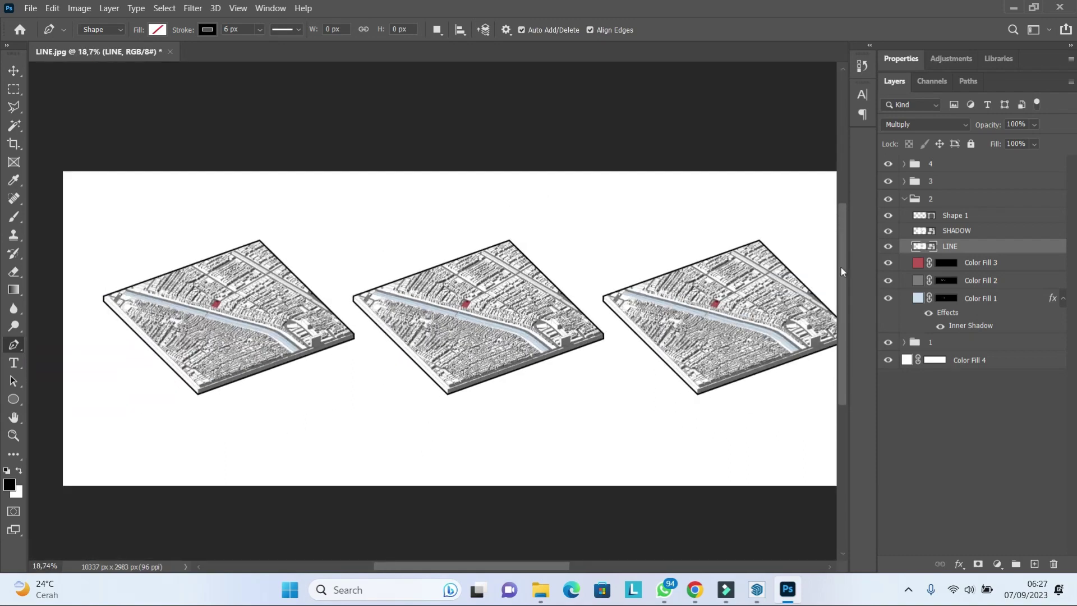
{"action": "left_click", "coordinate": [975, 218]}
{"action": "scroll", "coordinate": [455, 267], "scroll_direction": "up", "scroll_amount": 1}
{"action": "scroll", "coordinate": [452, 273], "scroll_direction": "up", "scroll_amount": 1}
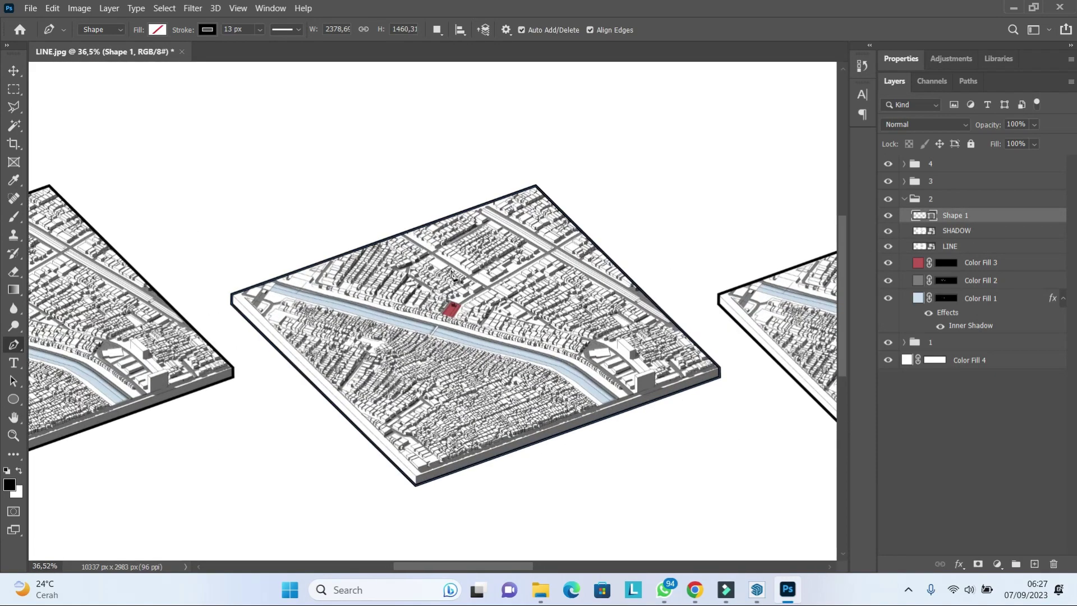
Step: Clear Shape 1's stroke, restore it to black, and add a new layer above
{"action": "left_click", "coordinate": [207, 31]}
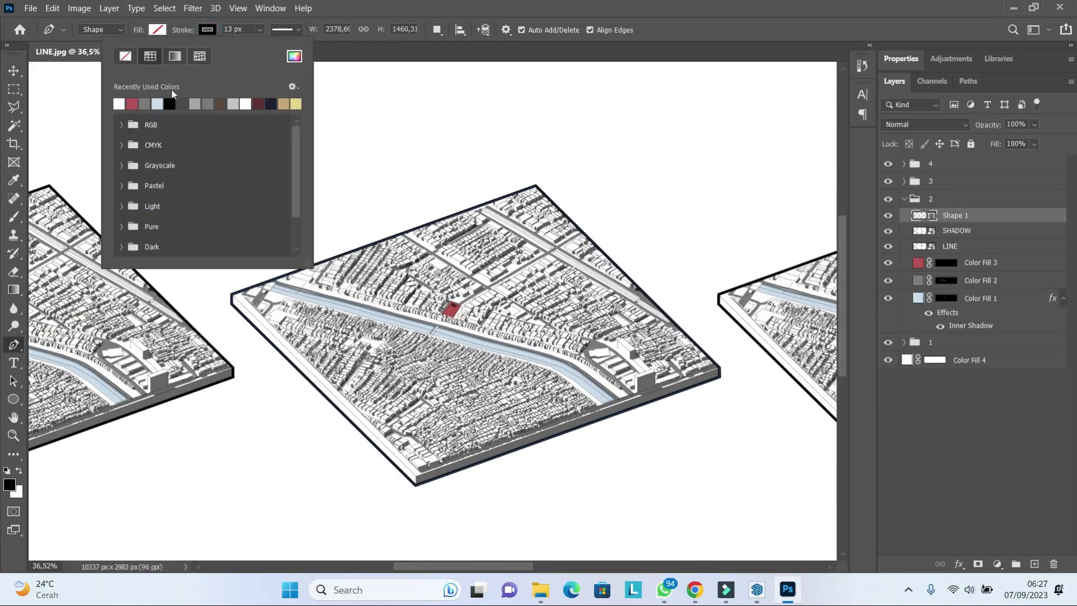
{"action": "left_click", "coordinate": [121, 60]}
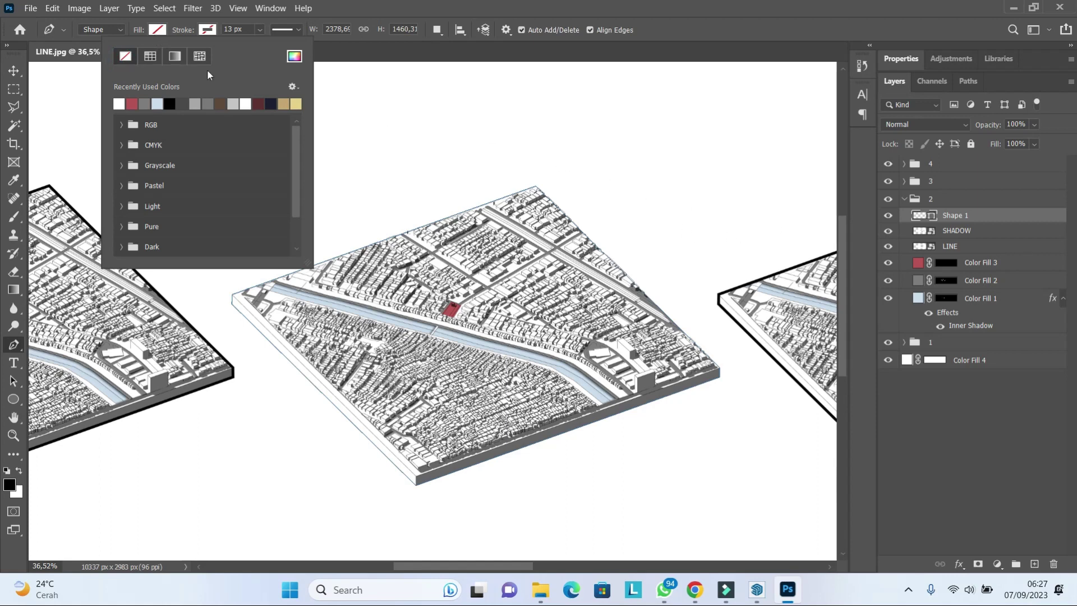
{"action": "left_click", "coordinate": [170, 104]}
{"action": "key", "text": "Return"}
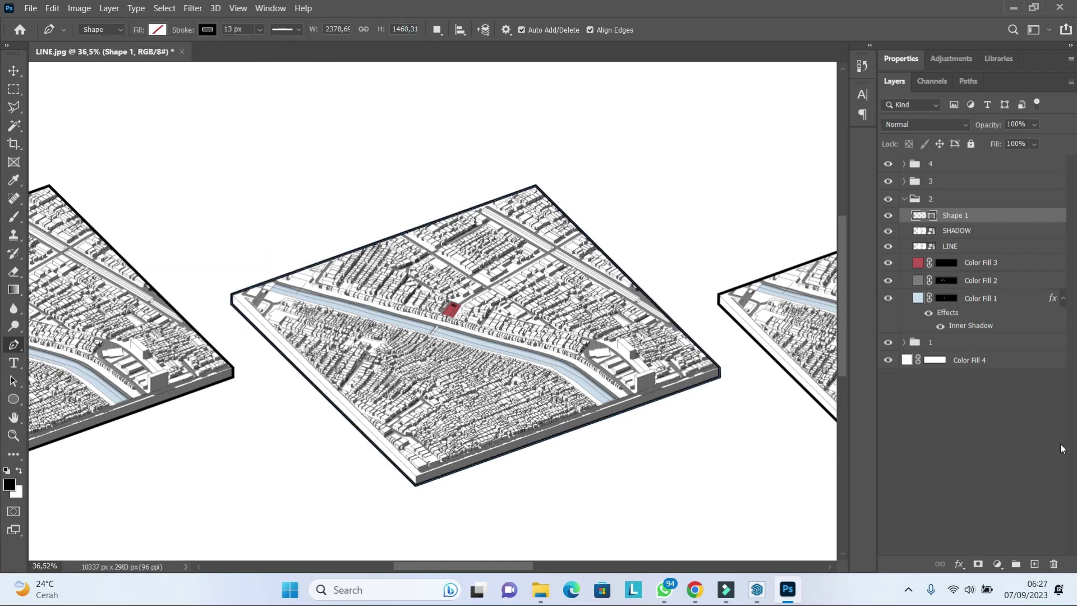
{"action": "left_click", "coordinate": [1034, 563]}
Step: Set new shapes to no stroke with a pale yellow fill
{"action": "left_click", "coordinate": [208, 30]}
{"action": "left_click", "coordinate": [129, 55]}
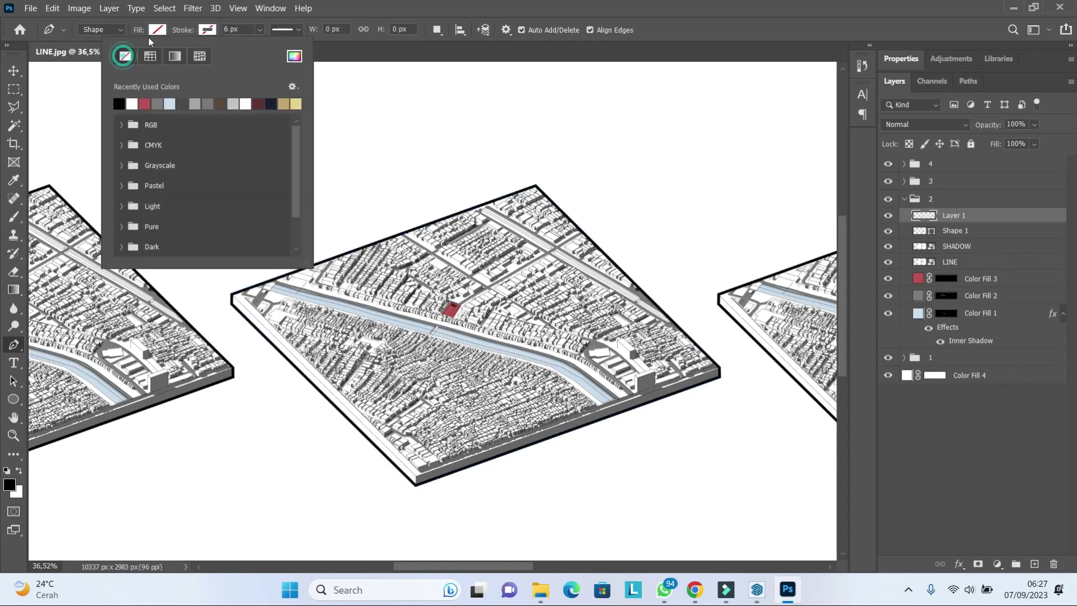
{"action": "left_click", "coordinate": [157, 29]}
{"action": "left_click", "coordinate": [246, 103]}
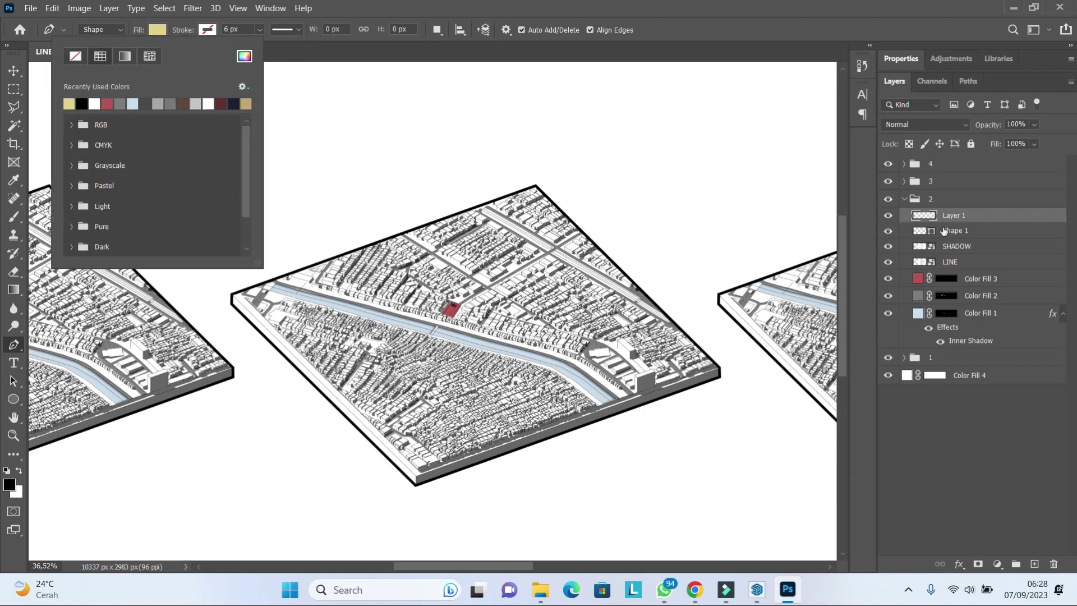
{"action": "left_click", "coordinate": [401, 218]}
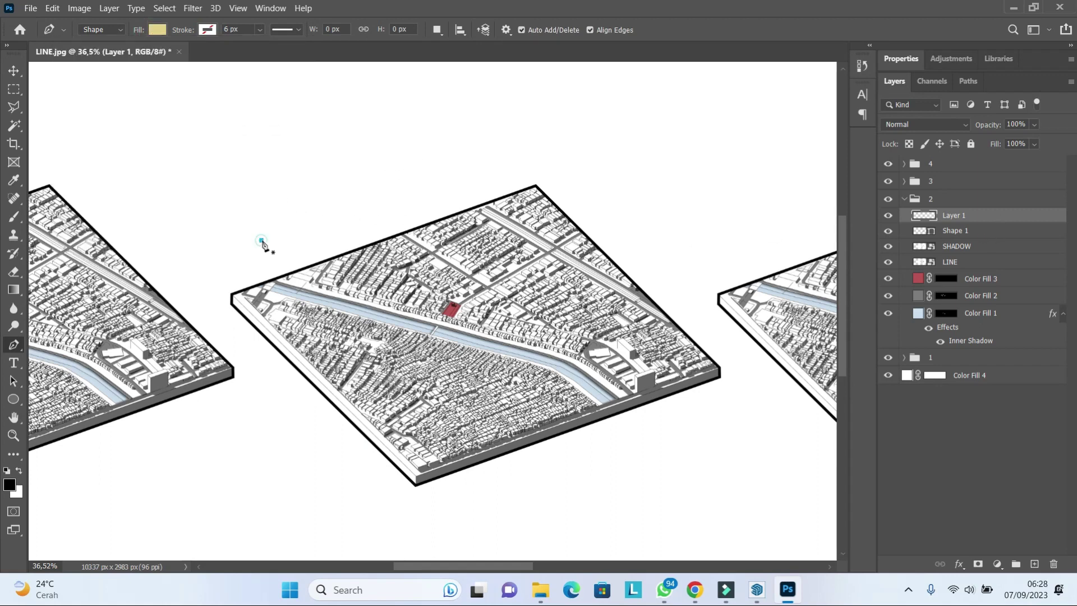
Step: Draw and reshape a curved yellow arc across the second map
{"action": "left_click", "coordinate": [572, 449]}
{"action": "scroll", "coordinate": [679, 533], "scroll_direction": "down", "scroll_amount": 5}
{"action": "scroll", "coordinate": [568, 517], "scroll_direction": "up", "scroll_amount": 3}
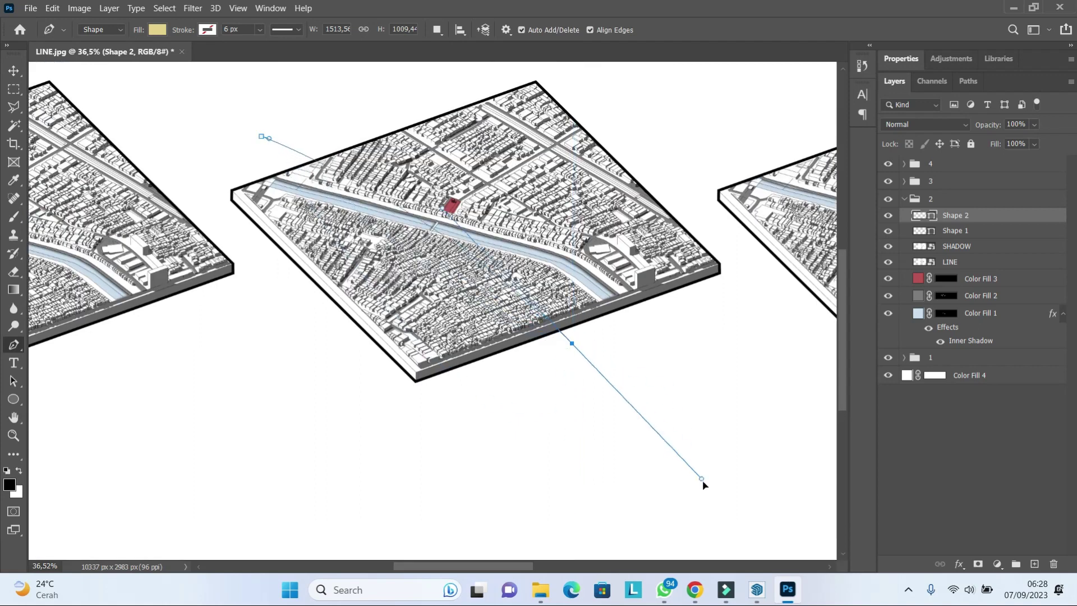
{"action": "mouse_move", "coordinate": [709, 536]}
{"action": "left_mouse_down"}
{"action": "mouse_move", "coordinate": [653, 527]}
{"action": "mouse_move", "coordinate": [693, 559]}
{"action": "left_mouse_up"}
{"action": "scroll", "coordinate": [576, 413], "scroll_direction": "up", "scroll_amount": 3}
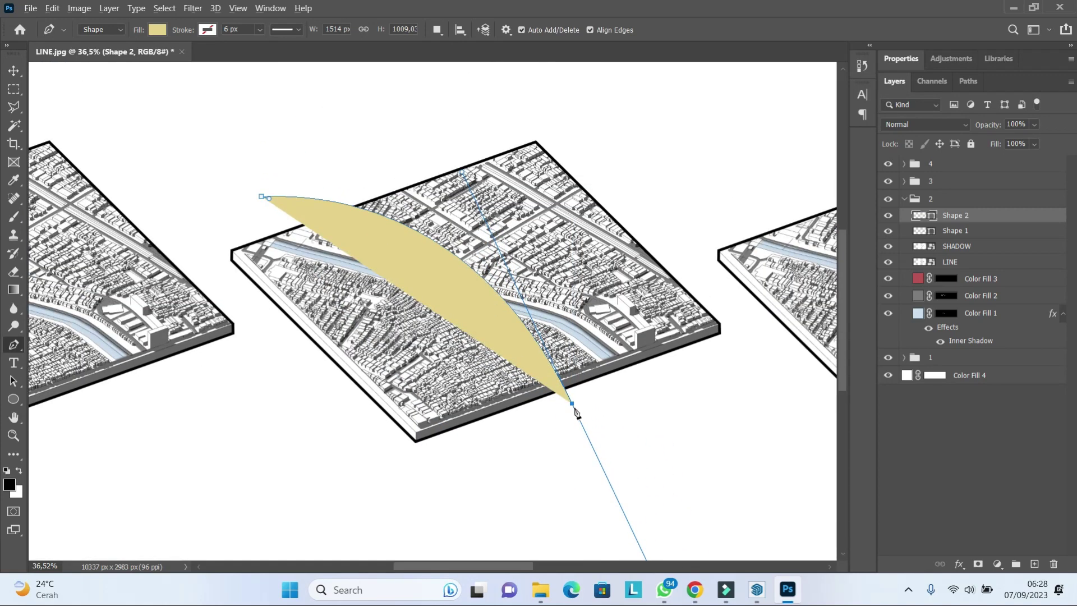
{"action": "left_click_drag", "start_coordinate": [262, 198], "coordinate": [140, 395]}
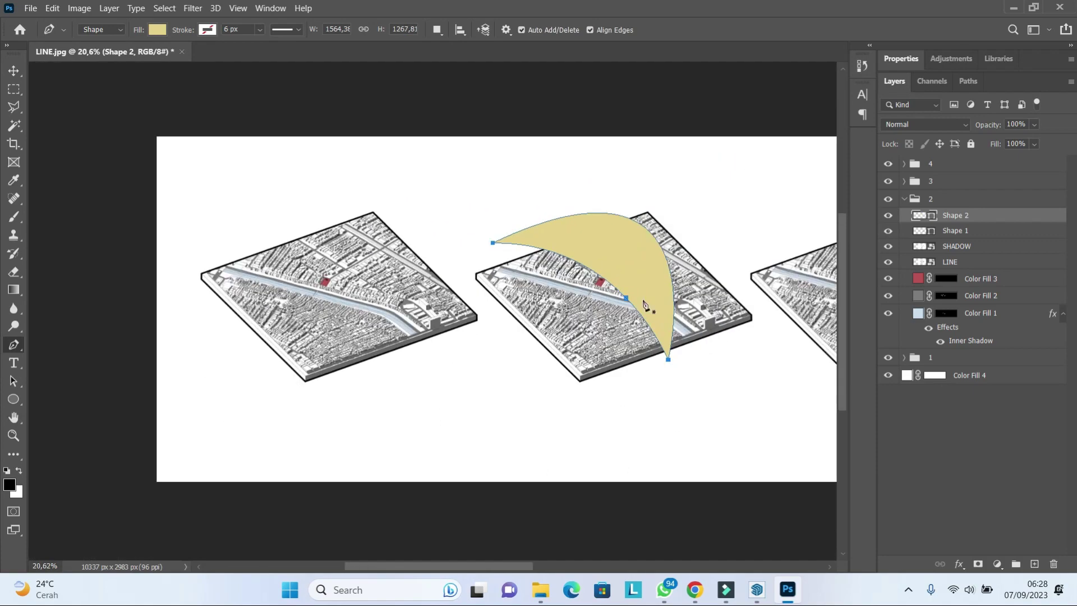
{"action": "scroll", "coordinate": [517, 131], "scroll_direction": "up", "scroll_amount": 2}
{"action": "left_click_drag", "start_coordinate": [683, 433], "coordinate": [725, 425]}
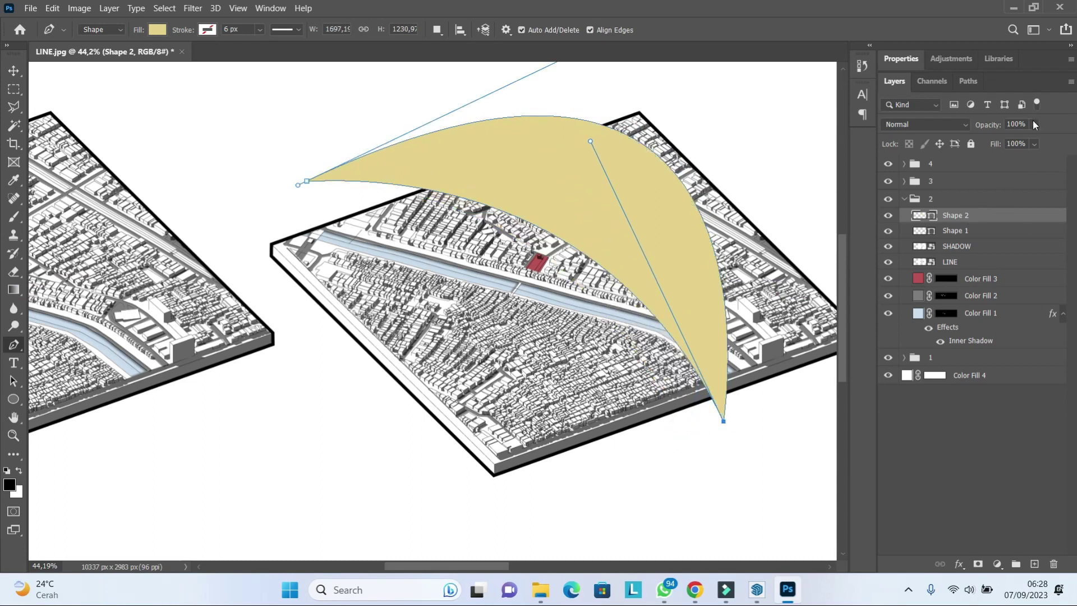
Step: Lower the yellow arc's opacity to make it semi-transparent and deselect it
{"action": "left_click_drag", "start_coordinate": [1027, 141], "coordinate": [1027, 140]}
{"action": "left_click", "coordinate": [944, 457]}
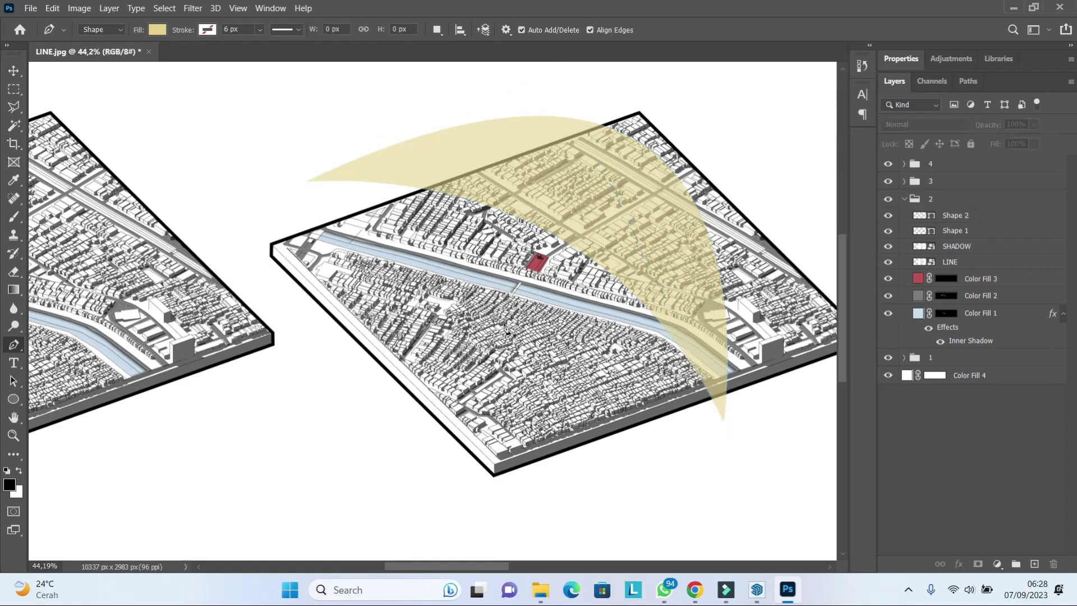
{"action": "scroll", "coordinate": [613, 359], "scroll_direction": "down", "scroll_amount": 3}
{"action": "scroll", "coordinate": [505, 292], "scroll_direction": "down", "scroll_amount": 2}
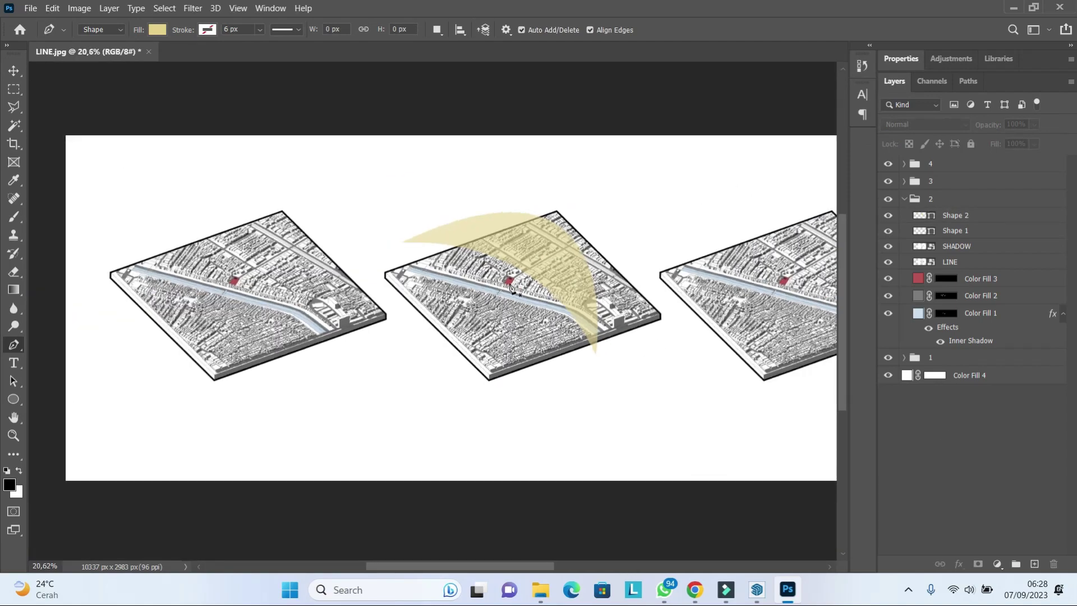
{"action": "scroll", "coordinate": [406, 313], "scroll_direction": "down", "scroll_amount": 2}
{"action": "scroll", "coordinate": [406, 313], "scroll_direction": "up", "scroll_amount": 5}
{"action": "scroll", "coordinate": [406, 313], "scroll_direction": "up", "scroll_amount": 2}
{"action": "scroll", "coordinate": [406, 313], "scroll_direction": "down", "scroll_amount": 1}
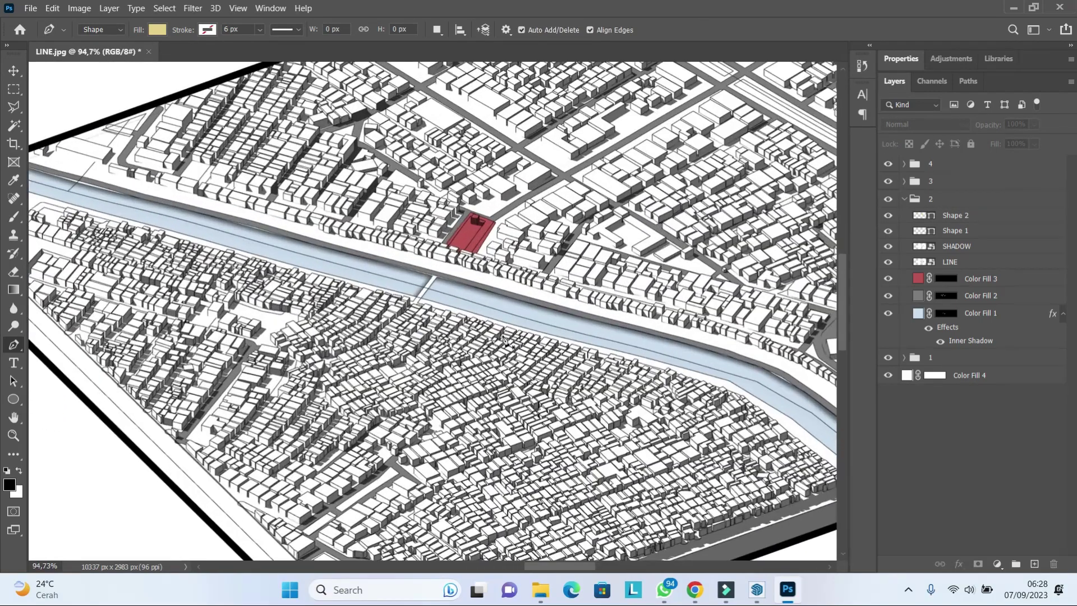
{"action": "scroll", "coordinate": [494, 343], "scroll_direction": "down", "scroll_amount": 1}
{"action": "scroll", "coordinate": [486, 336], "scroll_direction": "down", "scroll_amount": 2}
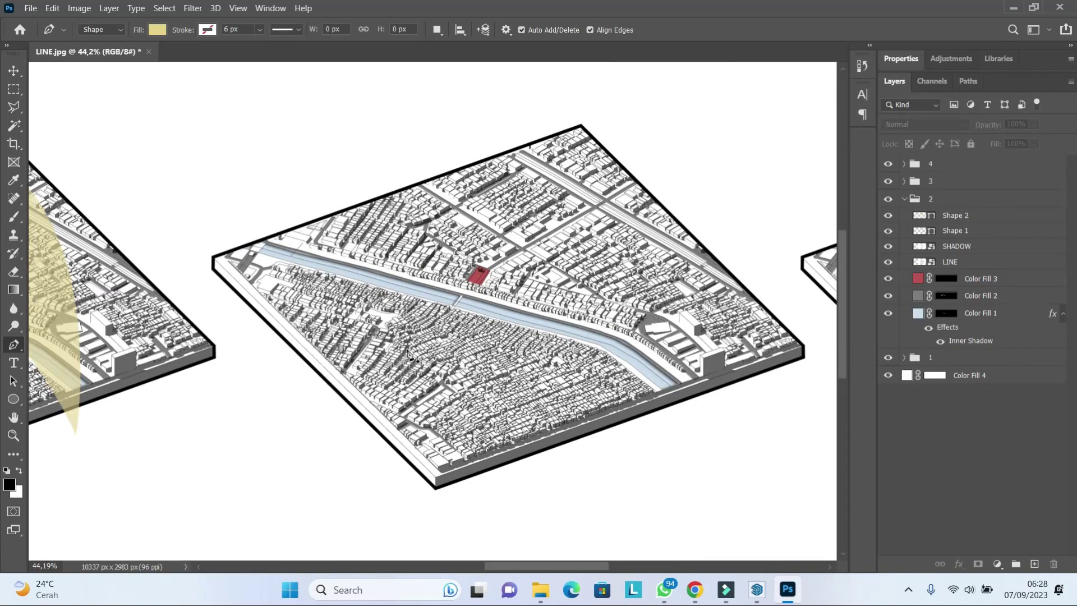
{"action": "scroll", "coordinate": [408, 353], "scroll_direction": "up", "scroll_amount": 3}
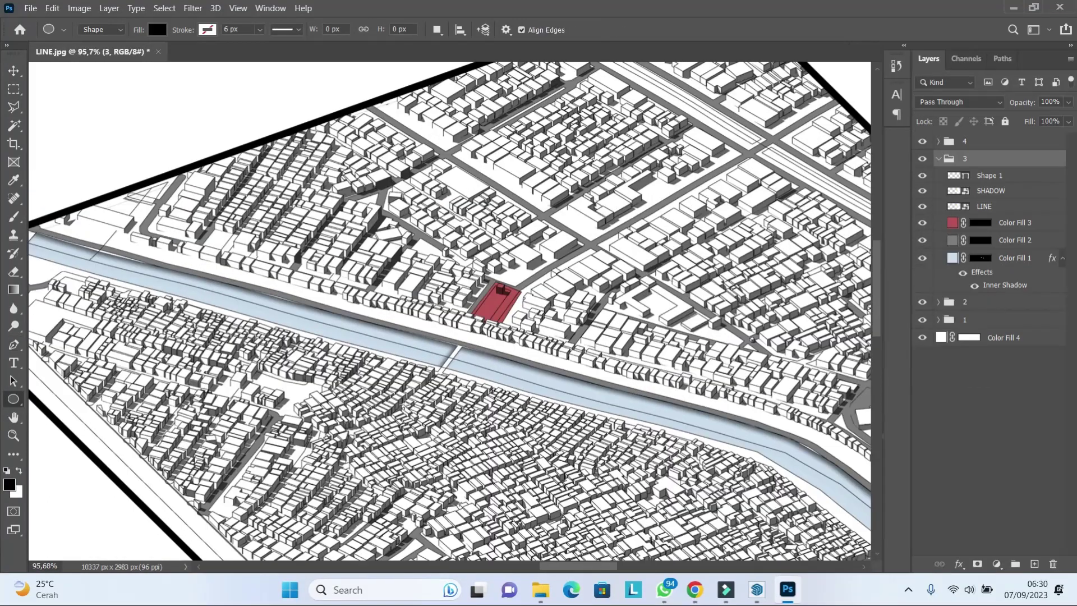
Step: Draw a circle on the third panel and fill it crimson in the Color Picker
{"action": "left_click_drag", "start_coordinate": [402, 402], "coordinate": [485, 486]}
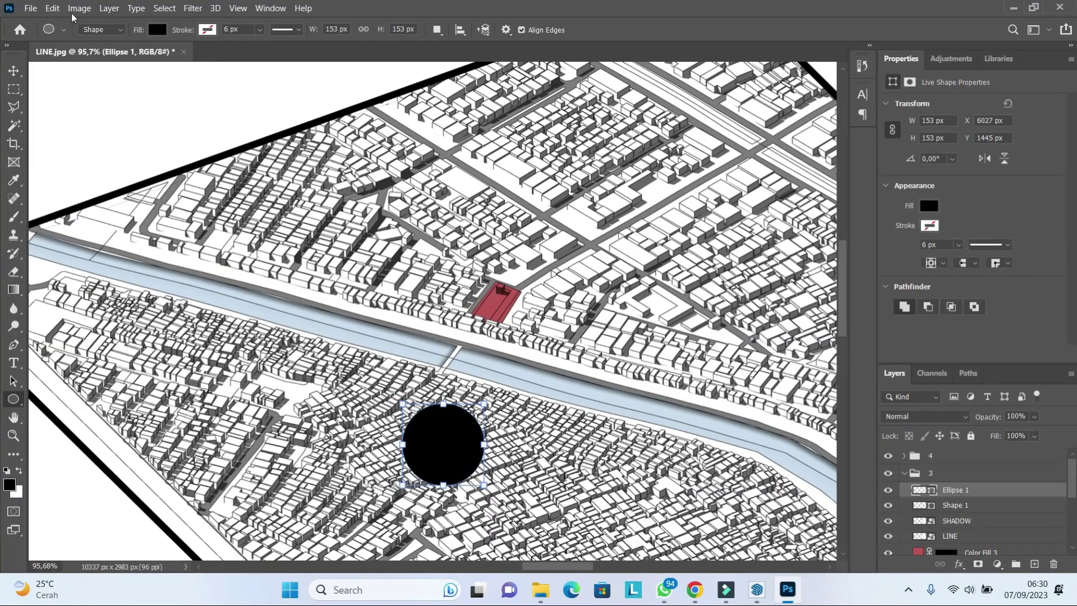
{"action": "left_click", "coordinate": [157, 29]}
{"action": "left_click", "coordinate": [239, 61]}
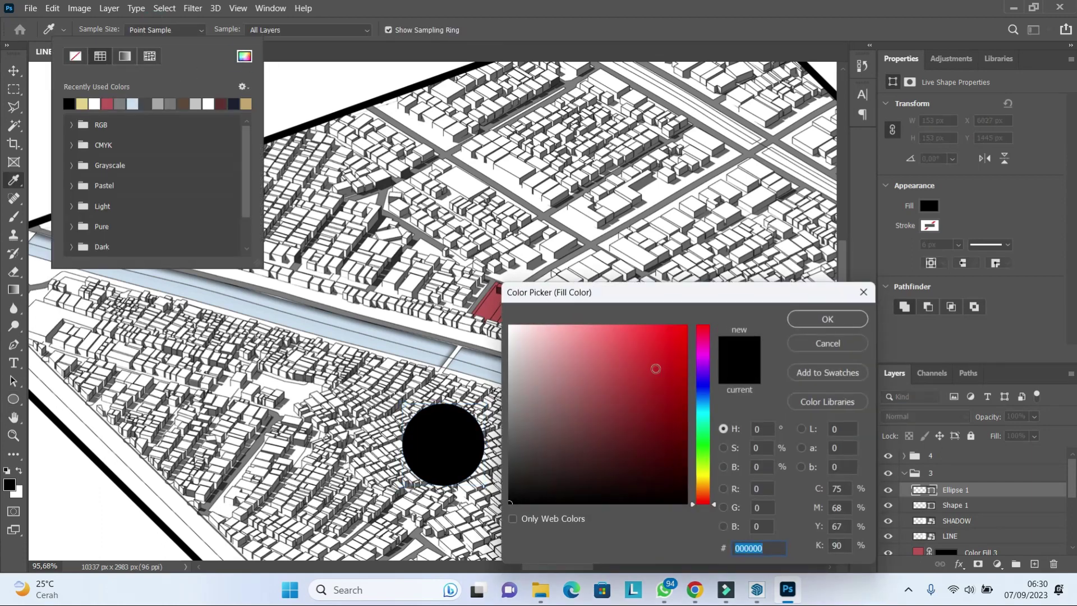
{"action": "left_click", "coordinate": [702, 478]}
{"action": "left_click_drag", "start_coordinate": [592, 380], "coordinate": [630, 378]}
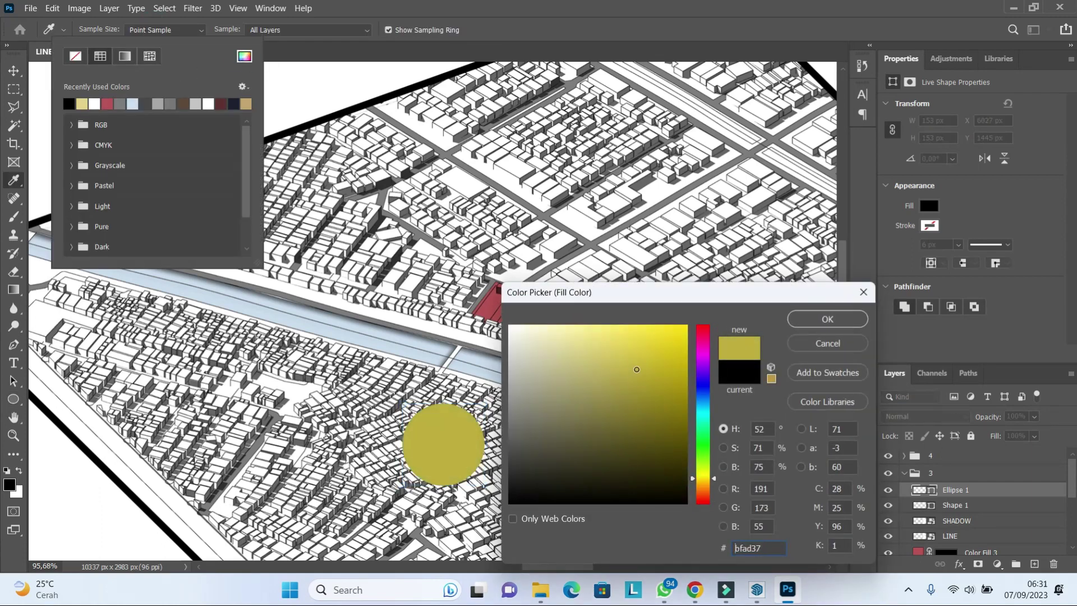
{"action": "left_click", "coordinate": [703, 497]}
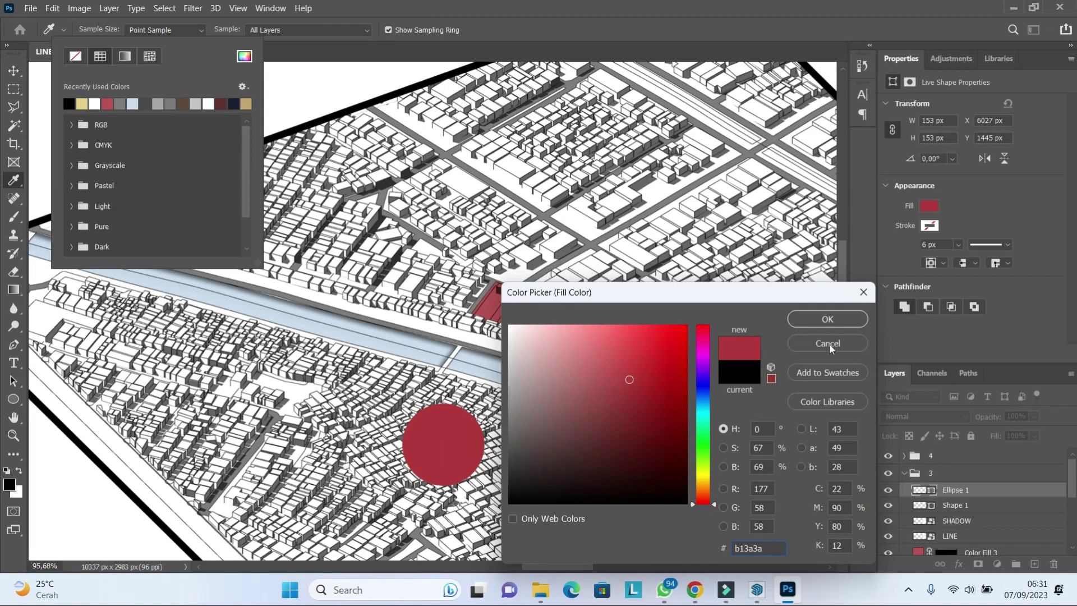
{"action": "left_click", "coordinate": [828, 319]}
Step: Undo an accidental tall ellipse and move the red circle toward the map's edge
{"action": "key", "text": "ctrl+minus"}
{"action": "scroll", "coordinate": [414, 505], "scroll_direction": "down", "scroll_amount": 3}
{"action": "scroll", "coordinate": [414, 505], "scroll_direction": "up", "scroll_amount": 3}
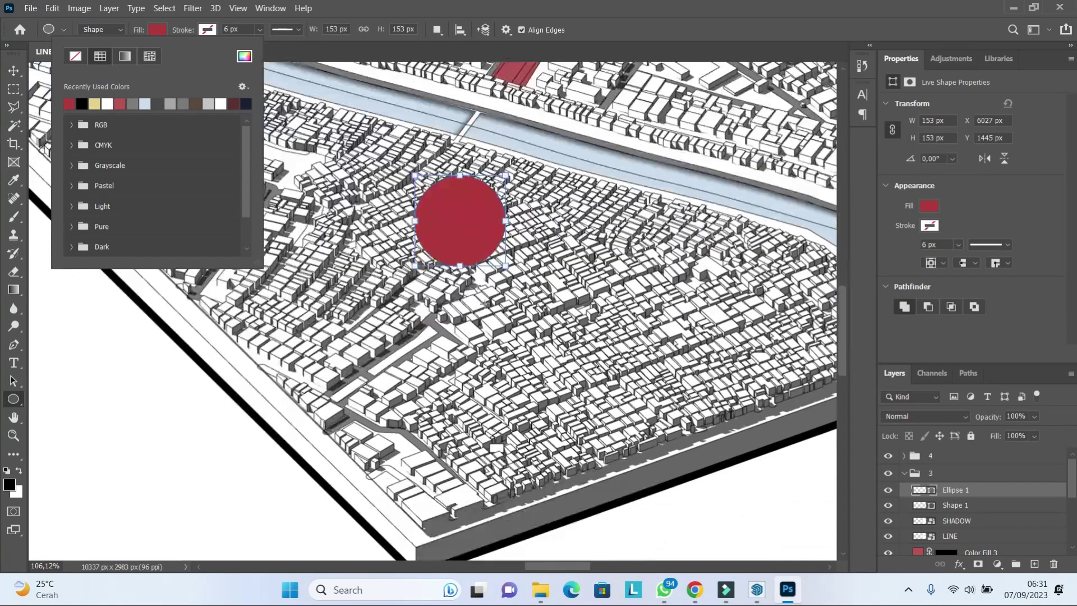
{"action": "left_click", "coordinate": [408, 413]}
{"action": "left_click_drag", "start_coordinate": [445, 236], "coordinate": [484, 449]}
{"action": "key", "text": "ctrl+z"}
{"action": "key", "text": "v"}
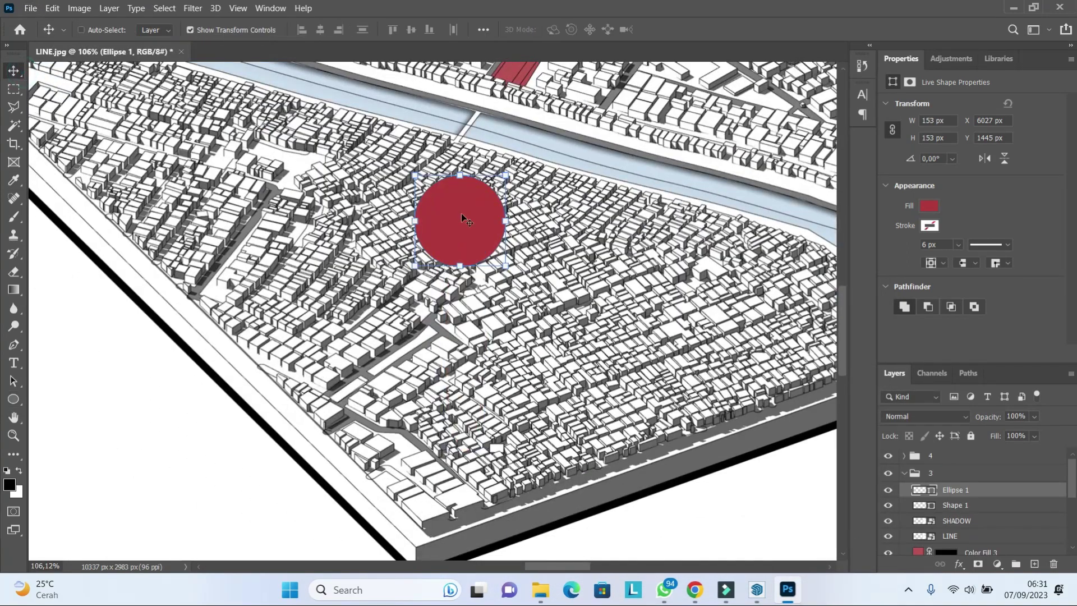
{"action": "left_click_drag", "start_coordinate": [464, 218], "coordinate": [409, 474]}
{"action": "scroll", "coordinate": [434, 453], "scroll_direction": "down", "scroll_amount": 1}
{"action": "scroll", "coordinate": [432, 450], "scroll_direction": "up", "scroll_amount": 3}
{"action": "left_click_drag", "start_coordinate": [445, 356], "coordinate": [383, 394]}
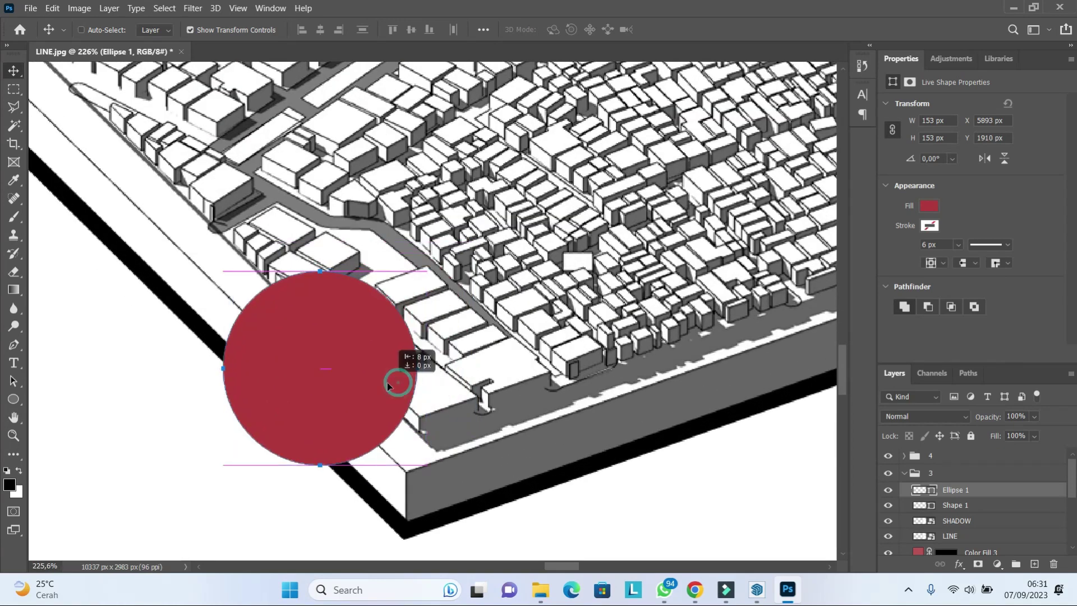
Step: Squash and skew the circle flat, then set its opacity to 55%
{"action": "mouse_move", "coordinate": [313, 277]}
{"action": "left_mouse_down"}
{"action": "mouse_move", "coordinate": [527, 393]}
{"action": "mouse_move", "coordinate": [397, 313]}
{"action": "left_mouse_up"}
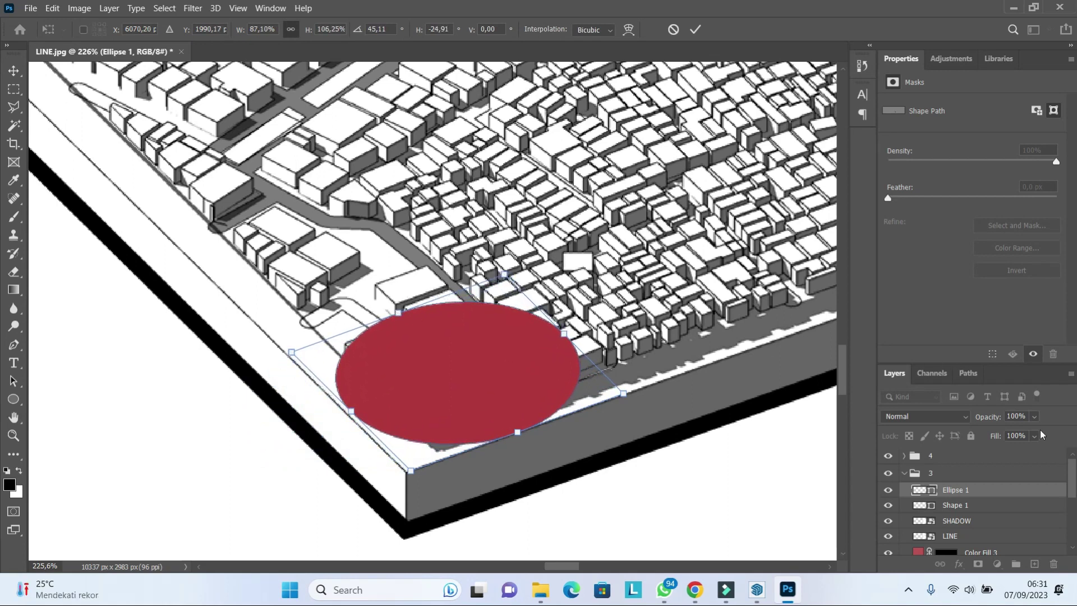
{"action": "left_click", "coordinate": [1013, 436]}
{"action": "left_click", "coordinate": [696, 29]}
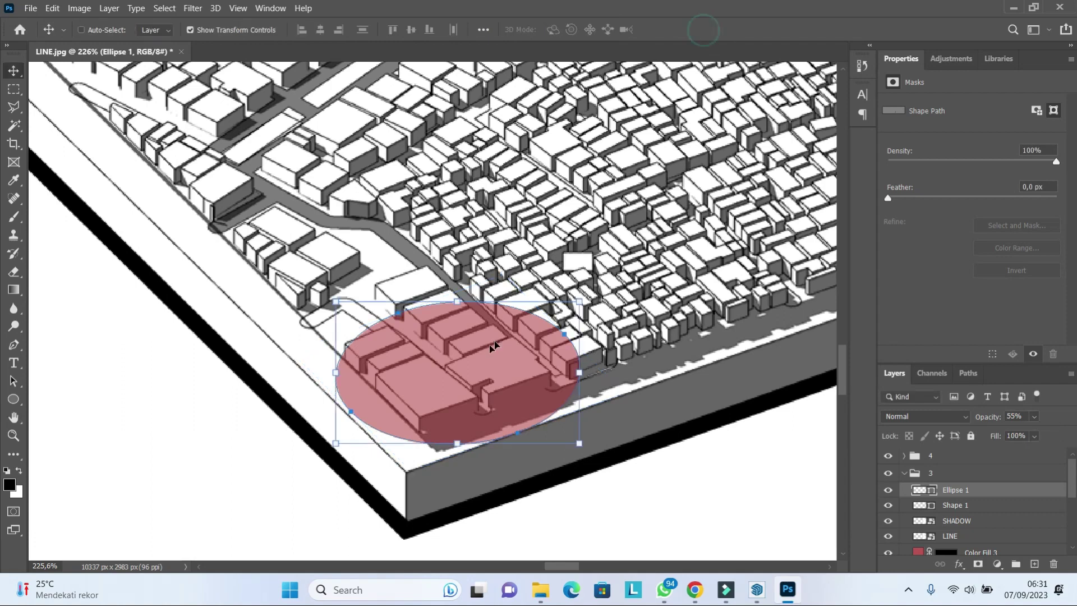
{"action": "scroll", "coordinate": [488, 353], "scroll_direction": "down", "scroll_amount": 5}
Step: Alt-drag copies of the red ellipse to three more spots on the third map
{"action": "scroll", "coordinate": [488, 235], "scroll_direction": "up", "scroll_amount": 3}
{"action": "mouse_move", "coordinate": [482, 445]}
{"action": "left_mouse_down"}
{"action": "mouse_move", "coordinate": [300, 188]}
{"action": "mouse_move", "coordinate": [480, 245]}
{"action": "mouse_move", "coordinate": [434, 229]}
{"action": "mouse_move", "coordinate": [398, 317]}
{"action": "mouse_move", "coordinate": [619, 280]}
{"action": "mouse_move", "coordinate": [564, 359]}
{"action": "left_mouse_up"}
{"action": "scroll", "coordinate": [534, 435], "scroll_direction": "down", "scroll_amount": 3}
{"action": "scroll", "coordinate": [525, 442], "scroll_direction": "up", "scroll_amount": 4}
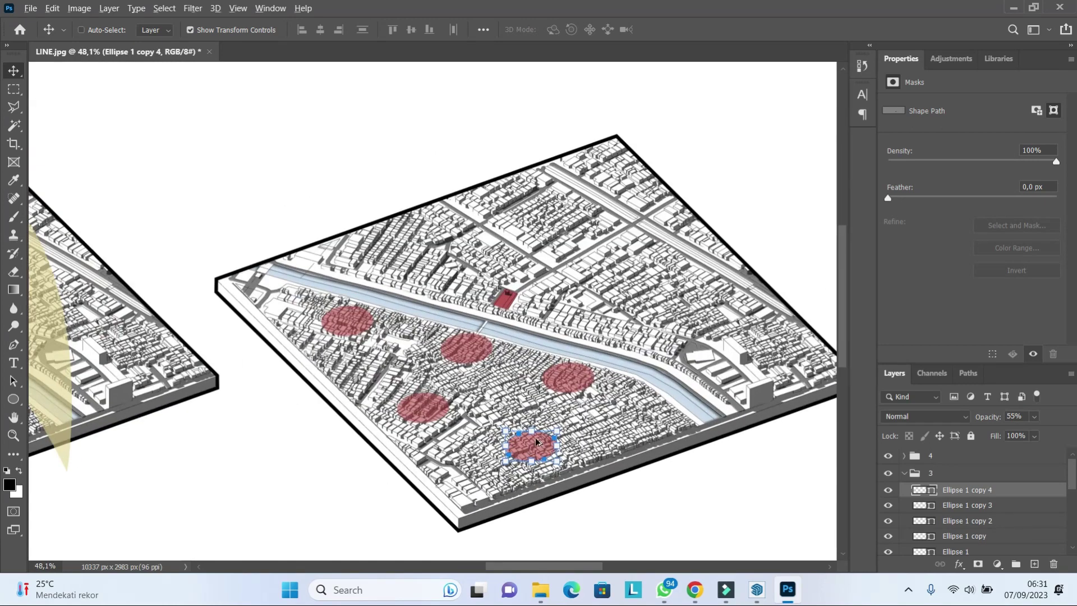
{"action": "mouse_move", "coordinate": [527, 443]}
{"action": "left_mouse_down"}
{"action": "mouse_move", "coordinate": [557, 219]}
{"action": "mouse_move", "coordinate": [409, 247]}
{"action": "mouse_move", "coordinate": [633, 274]}
{"action": "mouse_move", "coordinate": [620, 151]}
{"action": "mouse_move", "coordinate": [693, 290]}
{"action": "left_mouse_up"}
{"action": "scroll", "coordinate": [668, 291], "scroll_direction": "down", "scroll_amount": 2}
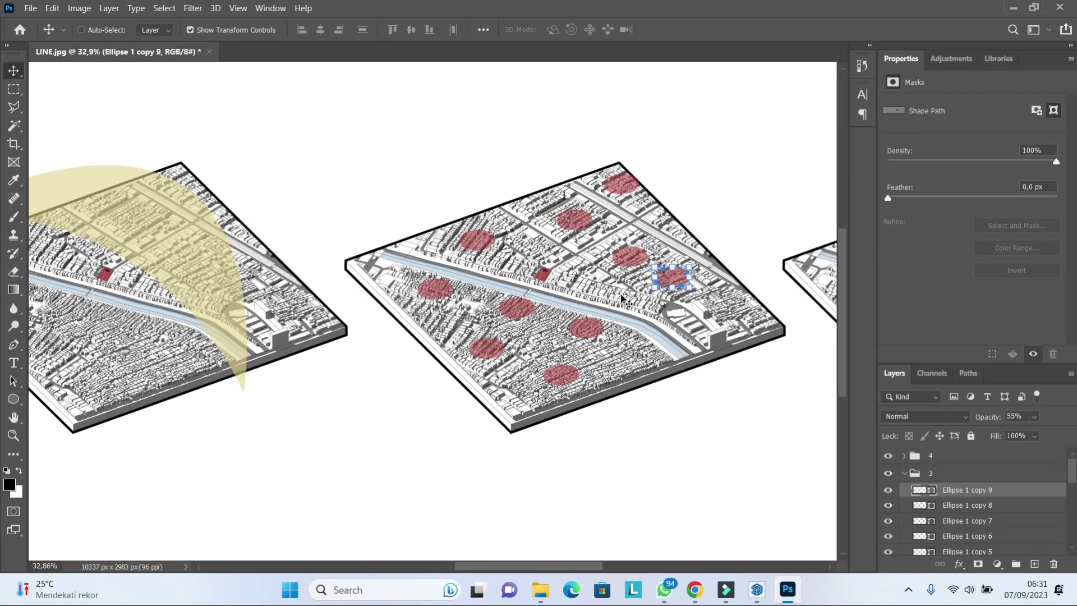
{"action": "scroll", "coordinate": [647, 306], "scroll_direction": "down", "scroll_amount": 1}
{"action": "scroll", "coordinate": [646, 306], "scroll_direction": "up", "scroll_amount": 2}
{"action": "left_click_drag", "start_coordinate": [560, 223], "coordinate": [685, 284]}
{"action": "scroll", "coordinate": [685, 286], "scroll_direction": "down", "scroll_amount": 3}
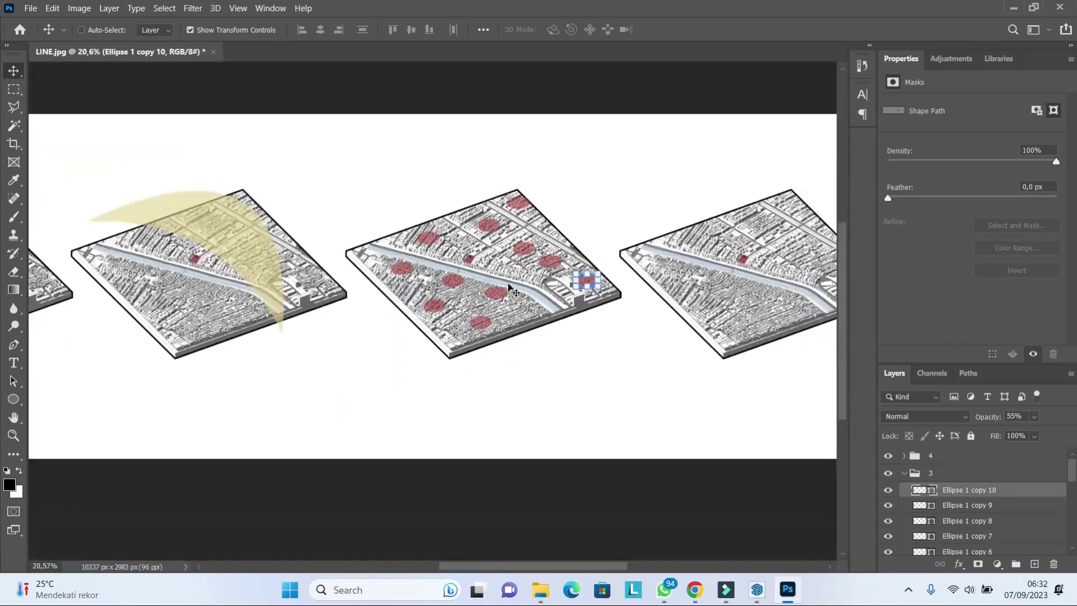
{"action": "scroll", "coordinate": [672, 319], "scroll_direction": "down", "scroll_amount": 2}
{"action": "scroll", "coordinate": [672, 320], "scroll_direction": "up", "scroll_amount": 3}
{"action": "scroll", "coordinate": [469, 290], "scroll_direction": "up", "scroll_amount": 3}
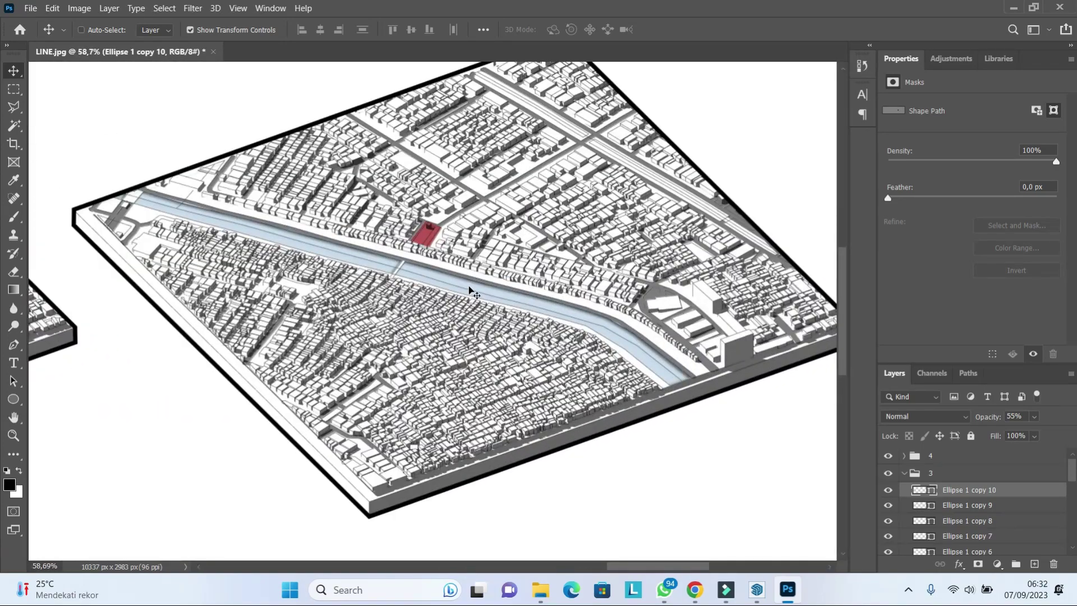
Step: Switch to the Pen tool, then collapse layer group 3 and expand group 4
{"action": "left_click", "coordinate": [14, 345]}
{"action": "scroll", "coordinate": [435, 240], "scroll_direction": "up", "scroll_amount": 1}
{"action": "scroll", "coordinate": [436, 241], "scroll_direction": "up", "scroll_amount": 1}
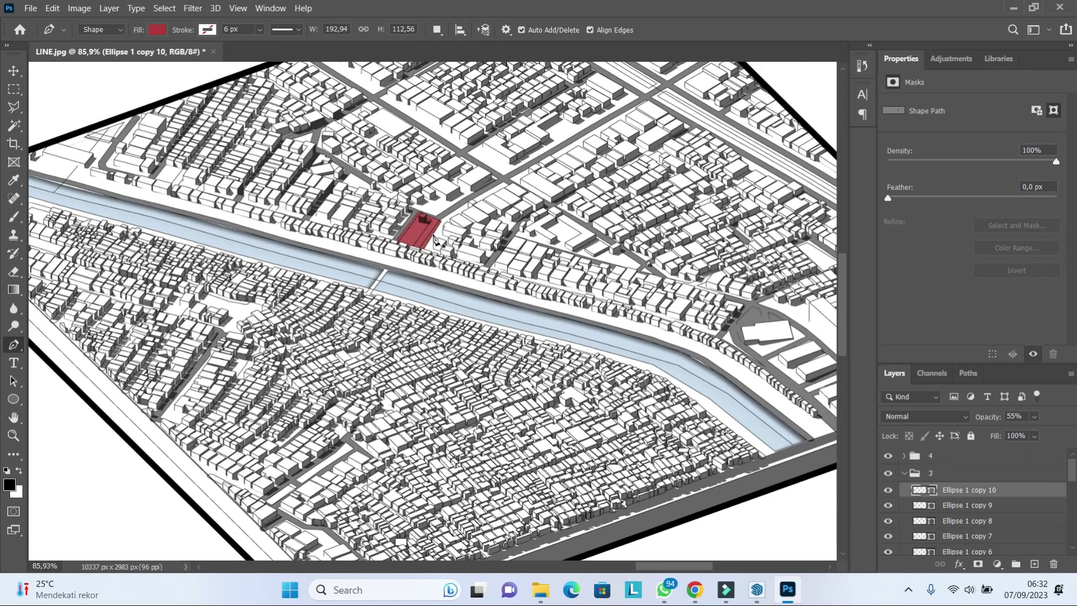
{"action": "scroll", "coordinate": [505, 281], "scroll_direction": "down", "scroll_amount": 1}
{"action": "scroll", "coordinate": [549, 314], "scroll_direction": "down", "scroll_amount": 1}
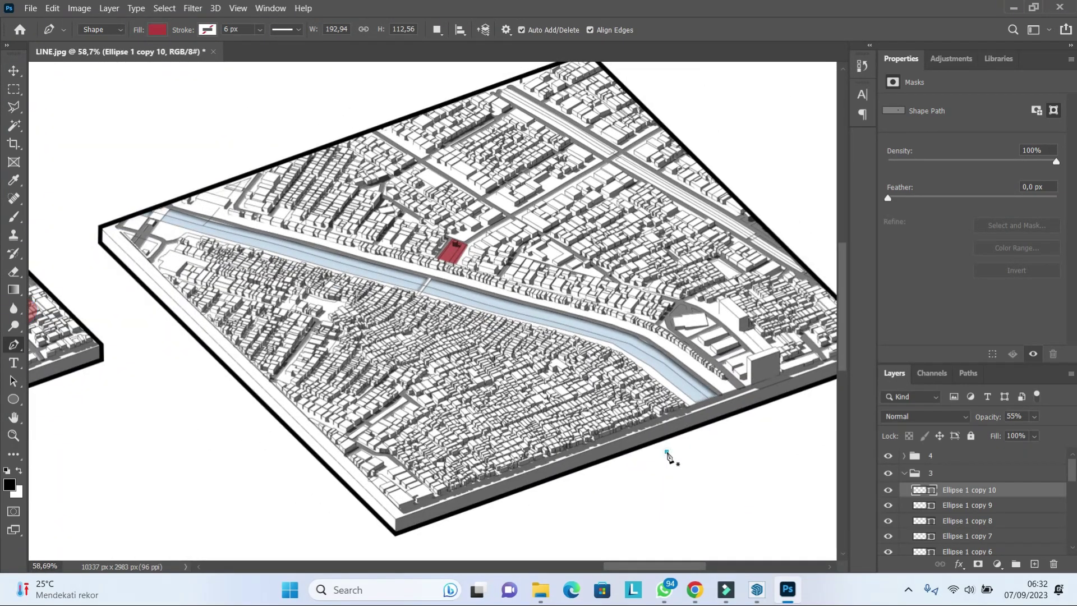
{"action": "left_click", "coordinate": [160, 29]}
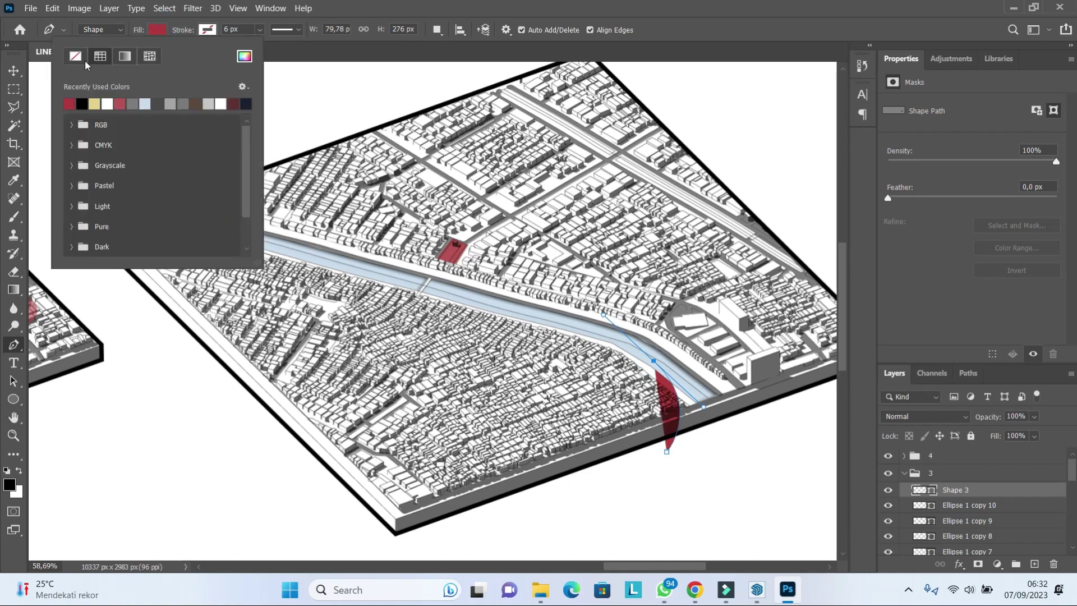
{"action": "left_click", "coordinate": [967, 476]}
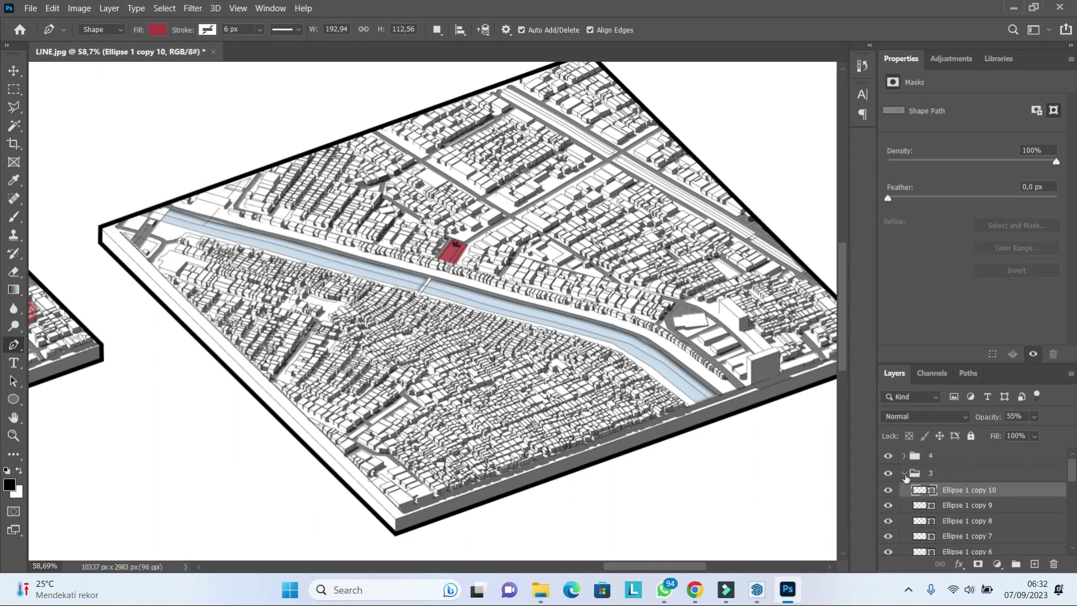
{"action": "left_click", "coordinate": [905, 475]}
{"action": "left_click", "coordinate": [904, 455]}
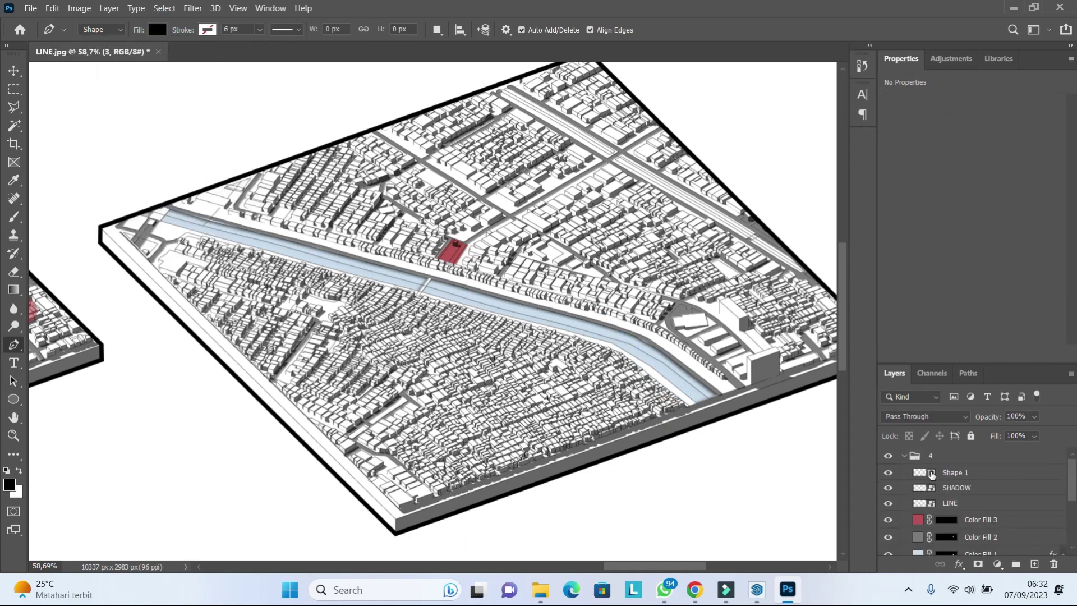
Step: Close the Properties panel group and select layer group 4
{"action": "left_click", "coordinate": [1069, 54]}
{"action": "left_click", "coordinate": [1016, 80]}
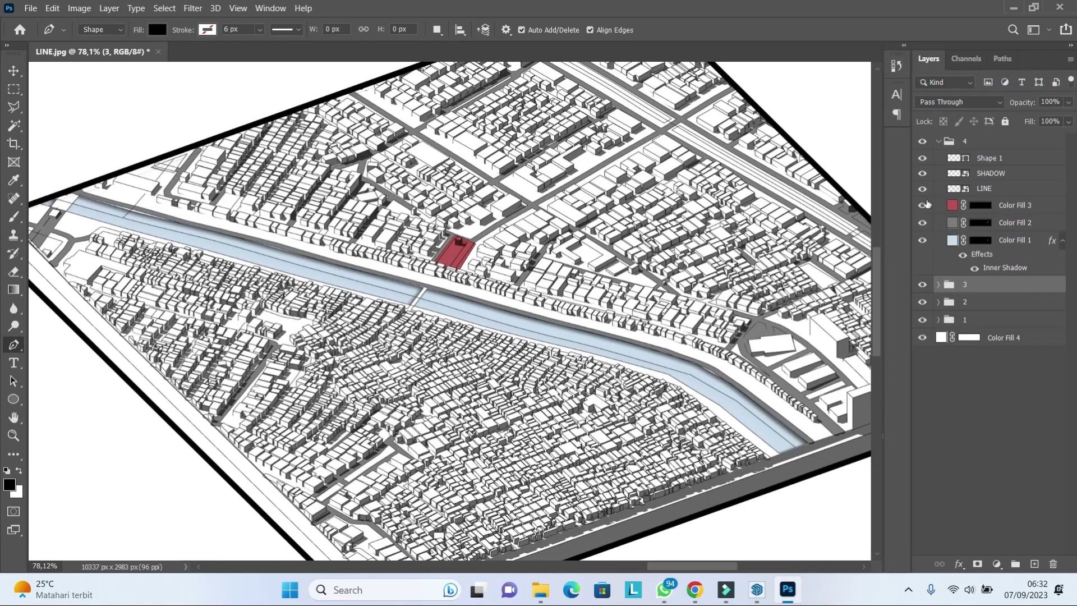
{"action": "left_click", "coordinate": [965, 140]}
{"action": "scroll", "coordinate": [368, 287], "scroll_direction": "down", "scroll_amount": 1}
Step: Set the shape fill to none and the stroke to medium blue
{"action": "left_click", "coordinate": [158, 30]}
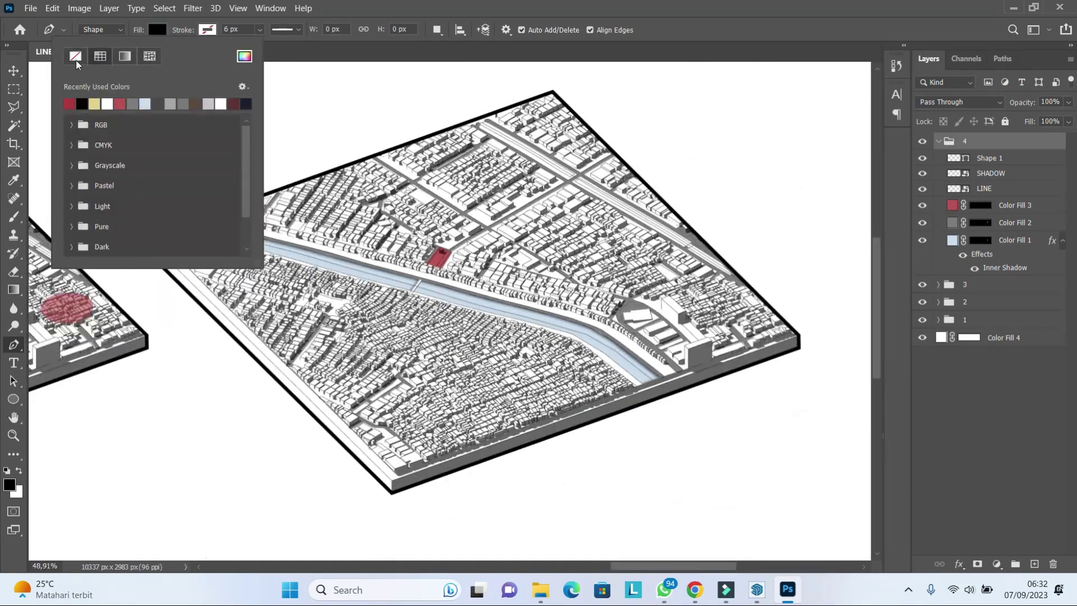
{"action": "left_click", "coordinate": [75, 56]}
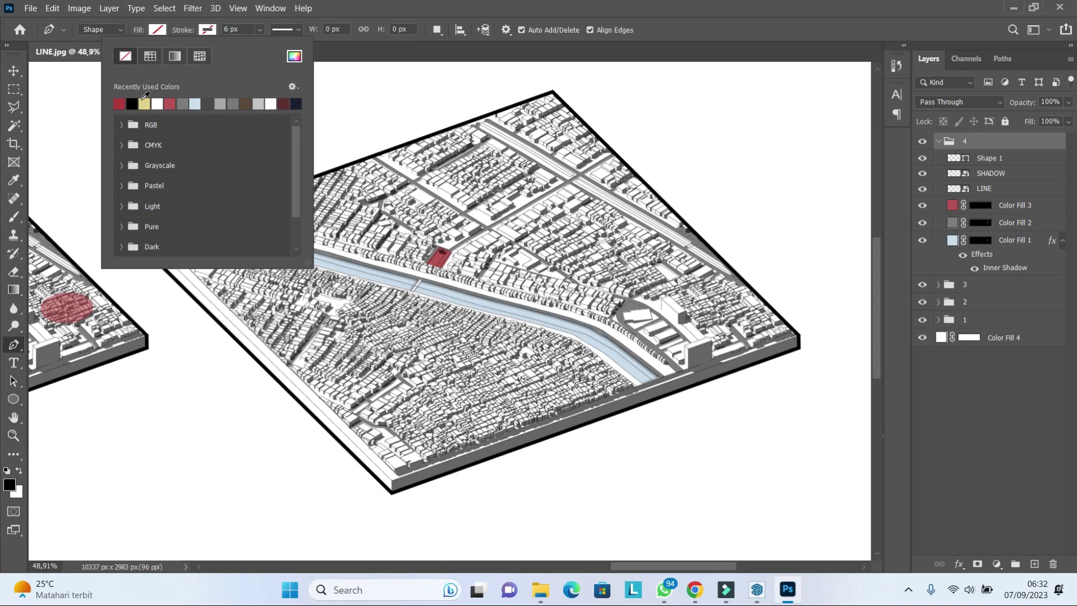
{"action": "left_click", "coordinate": [294, 56]}
{"action": "left_click_drag", "start_coordinate": [703, 426], "coordinate": [703, 397]}
{"action": "left_click", "coordinate": [635, 388]}
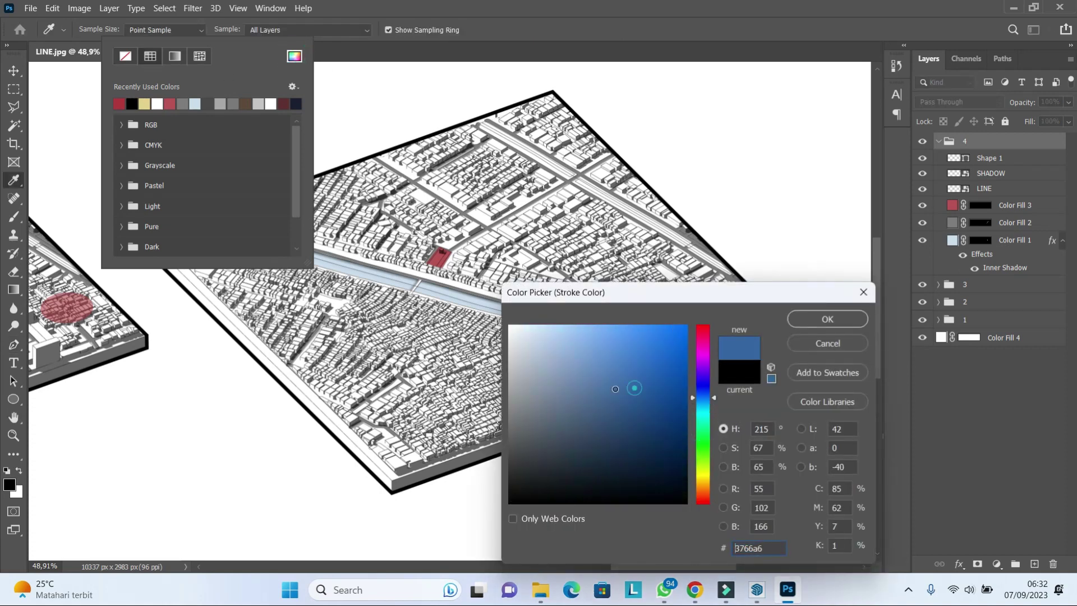
{"action": "left_click", "coordinate": [803, 321]}
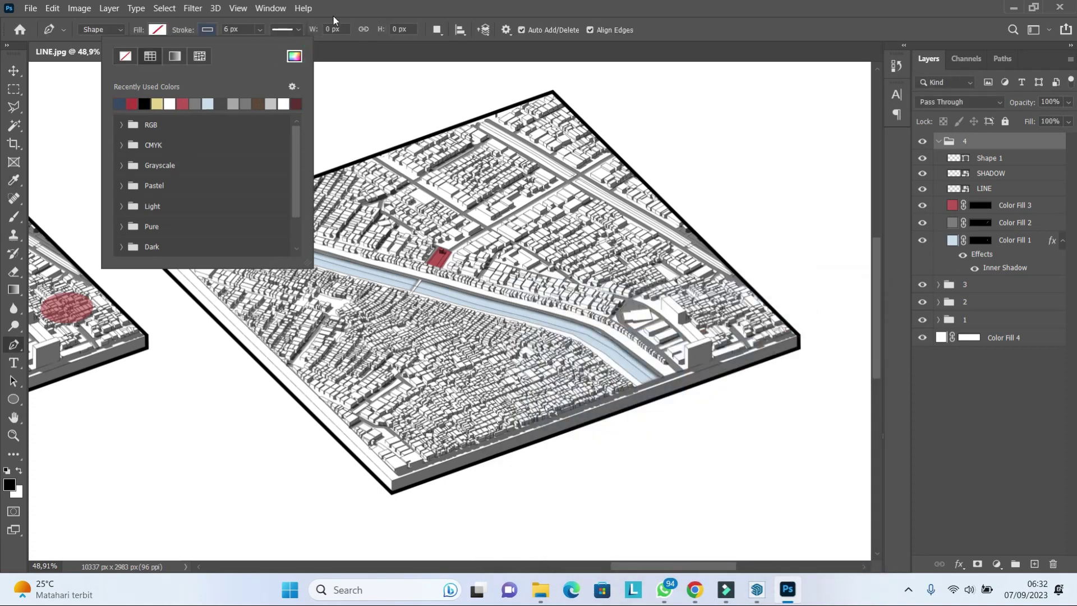
Step: Set the stroke width for new shapes to 10 px
{"action": "double_click", "coordinate": [227, 29]}
{"action": "type", "text": "10"}
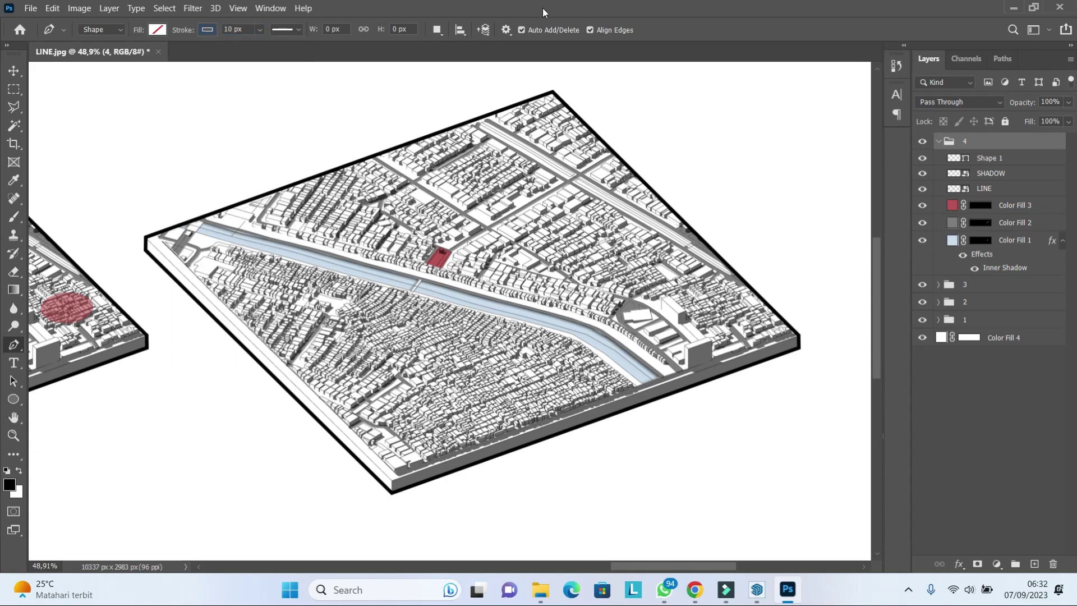
{"action": "scroll", "coordinate": [527, 353], "scroll_direction": "up", "scroll_amount": 1}
{"action": "scroll", "coordinate": [583, 437], "scroll_direction": "up", "scroll_amount": 1}
Step: Extend the first wind line to the map's top-left, then draw a second from the map's bottom
{"action": "mouse_move", "coordinate": [584, 339]}
{"action": "left_mouse_down"}
{"action": "mouse_move", "coordinate": [514, 300]}
{"action": "mouse_move", "coordinate": [477, 207]}
{"action": "left_mouse_up"}
{"action": "mouse_move", "coordinate": [407, 208]}
{"action": "left_mouse_down"}
{"action": "mouse_move", "coordinate": [339, 182]}
{"action": "mouse_move", "coordinate": [264, 128]}
{"action": "left_mouse_up"}
{"action": "left_click_drag", "start_coordinate": [198, 115], "coordinate": [115, 93]}
{"action": "scroll", "coordinate": [541, 303], "scroll_direction": "down", "scroll_amount": 3}
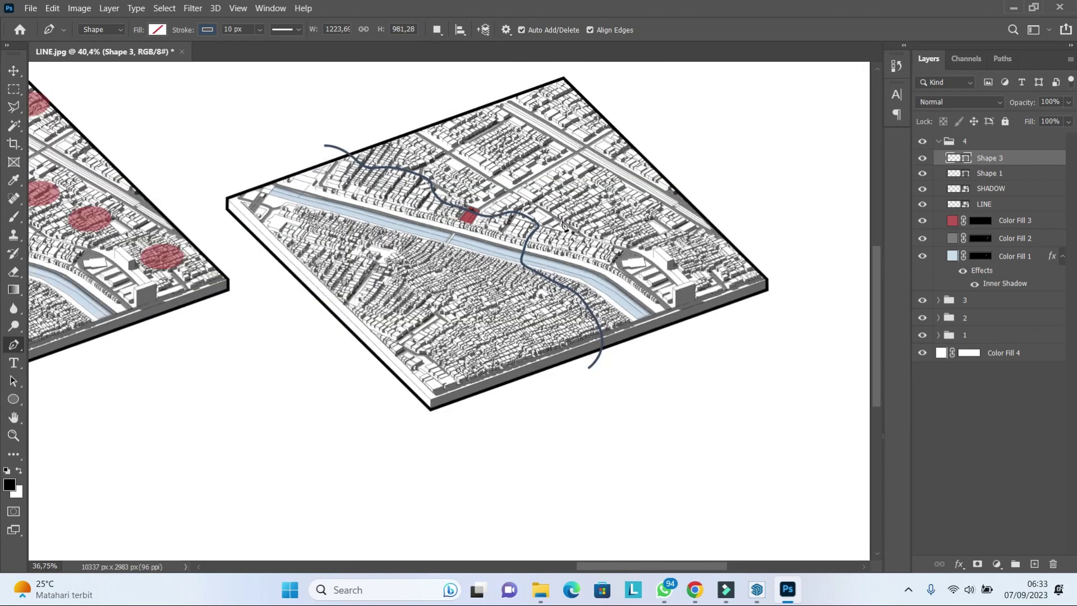
{"action": "left_click", "coordinate": [643, 398]}
{"action": "left_click_drag", "start_coordinate": [642, 356], "coordinate": [600, 281]}
{"action": "left_click_drag", "start_coordinate": [589, 245], "coordinate": [530, 199]}
{"action": "left_click_drag", "start_coordinate": [461, 169], "coordinate": [393, 119]}
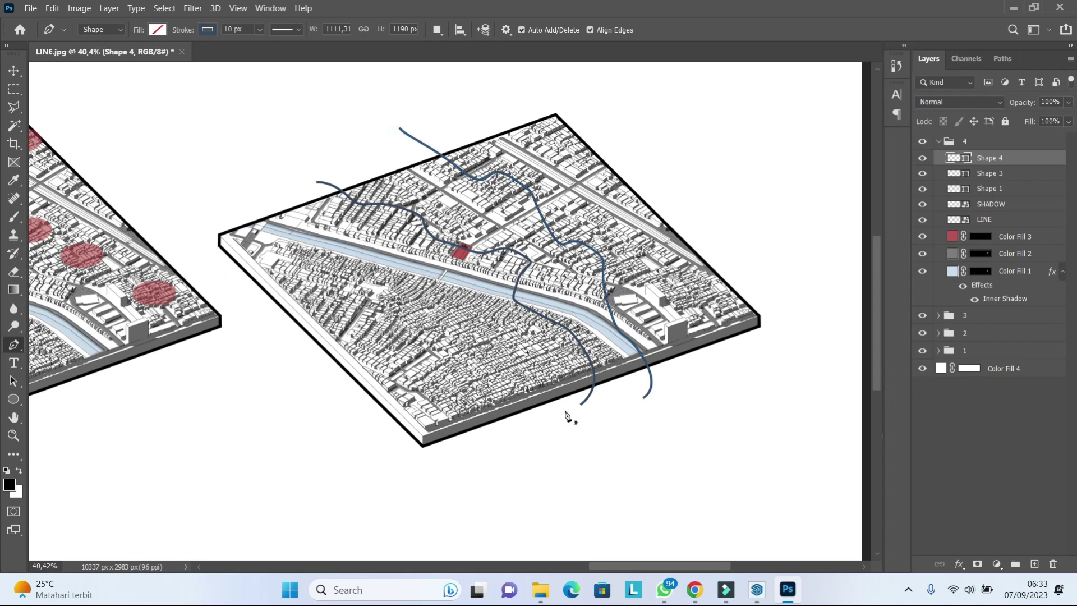
Step: Draw two more curving wind lines, one across the river and one from the right corner
{"action": "left_click", "coordinate": [555, 438]}
{"action": "left_click_drag", "start_coordinate": [537, 391], "coordinate": [541, 370]}
{"action": "left_click_drag", "start_coordinate": [527, 353], "coordinate": [443, 331]}
{"action": "mouse_move", "coordinate": [424, 303]}
{"action": "left_mouse_down"}
{"action": "mouse_move", "coordinate": [419, 286]}
{"action": "mouse_move", "coordinate": [314, 224]}
{"action": "left_mouse_up"}
{"action": "left_click_drag", "start_coordinate": [293, 212], "coordinate": [230, 202]}
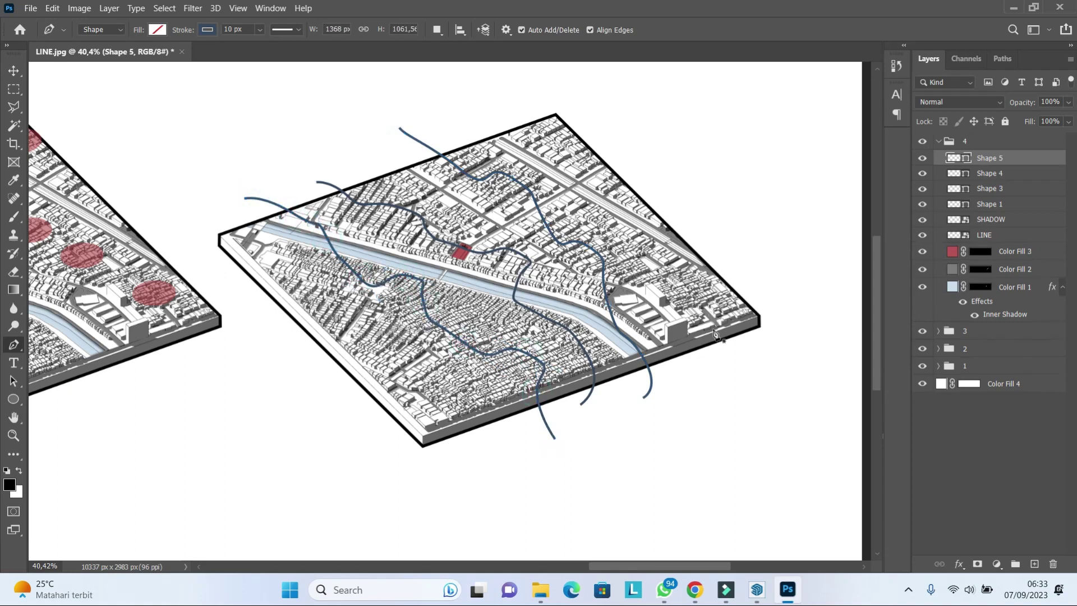
{"action": "left_click", "coordinate": [718, 351]}
{"action": "left_click_drag", "start_coordinate": [700, 335], "coordinate": [693, 323]}
{"action": "left_click_drag", "start_coordinate": [680, 283], "coordinate": [609, 241]}
{"action": "left_click_drag", "start_coordinate": [593, 201], "coordinate": [578, 191]}
{"action": "left_click_drag", "start_coordinate": [511, 137], "coordinate": [464, 125]}
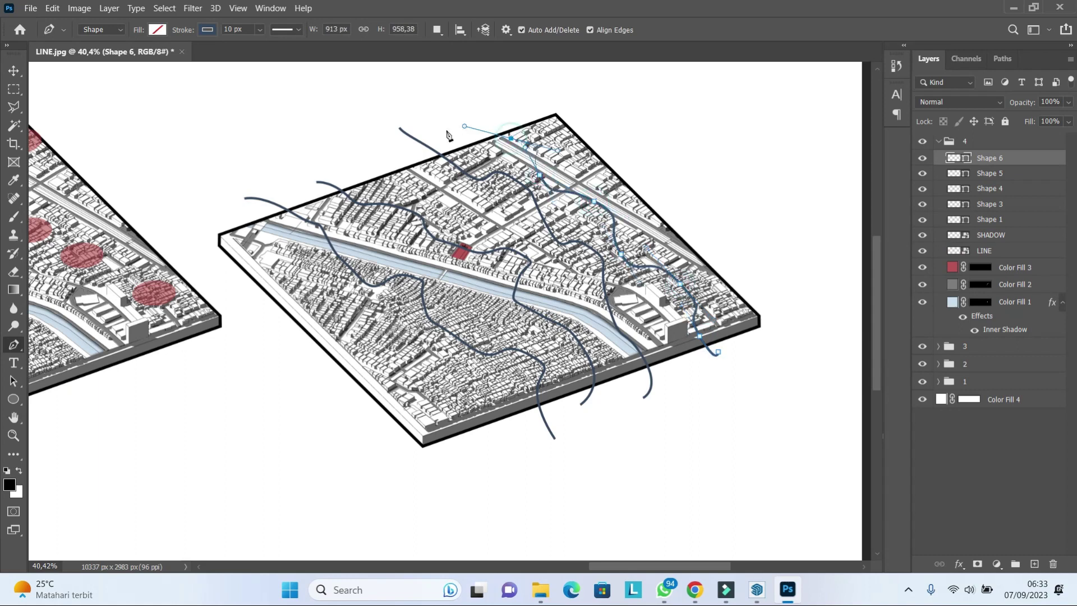
{"action": "left_click", "coordinate": [444, 127]}
{"action": "key", "text": "Return"}
Step: Draw a fifth wind line curving up-left from below the map's front edge
{"action": "left_click", "coordinate": [488, 442]}
{"action": "left_click_drag", "start_coordinate": [464, 413], "coordinate": [452, 392]}
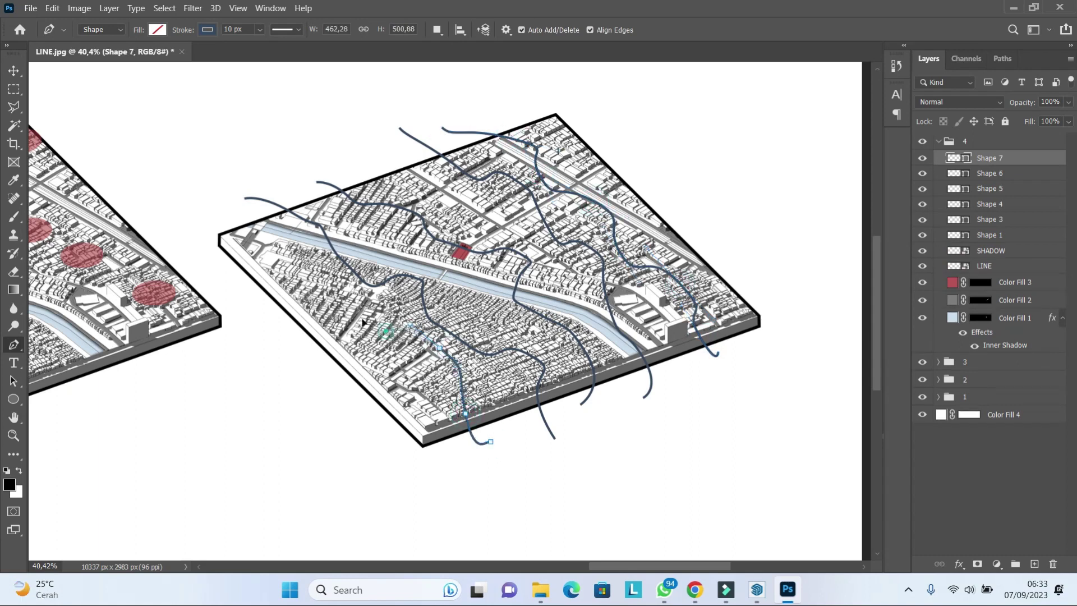
{"action": "left_click_drag", "start_coordinate": [393, 331], "coordinate": [376, 319]}
{"action": "left_click_drag", "start_coordinate": [292, 264], "coordinate": [274, 246]}
{"action": "left_click", "coordinate": [235, 218]}
{"action": "scroll", "coordinate": [377, 249], "scroll_direction": "down", "scroll_amount": 4}
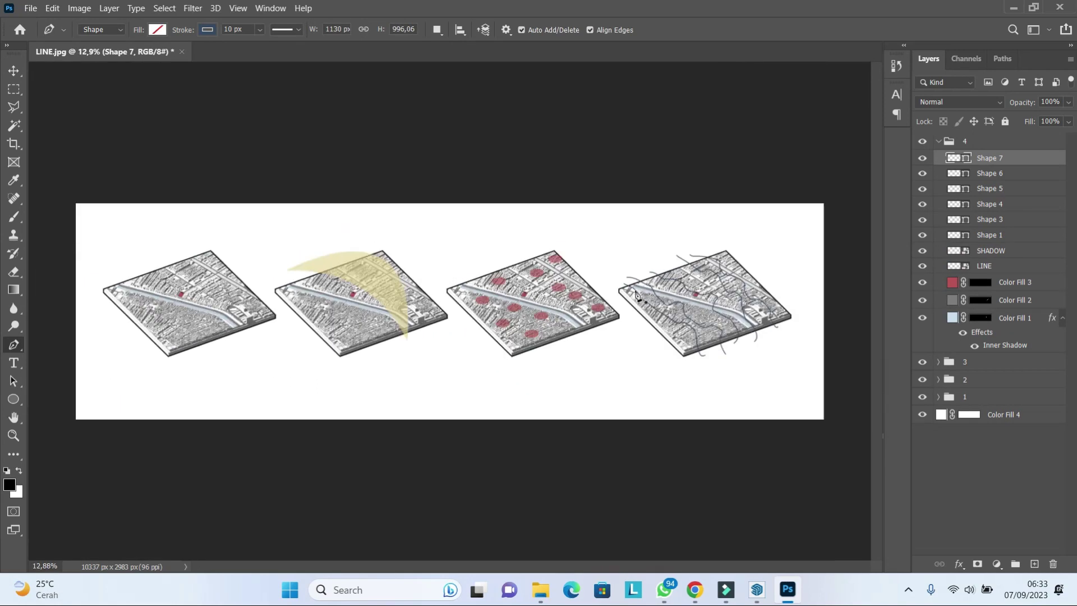
{"action": "scroll", "coordinate": [505, 235], "scroll_direction": "up", "scroll_amount": 2}
{"action": "scroll", "coordinate": [589, 230], "scroll_direction": "up", "scroll_amount": 4}
{"action": "scroll", "coordinate": [642, 223], "scroll_direction": "up", "scroll_amount": 3}
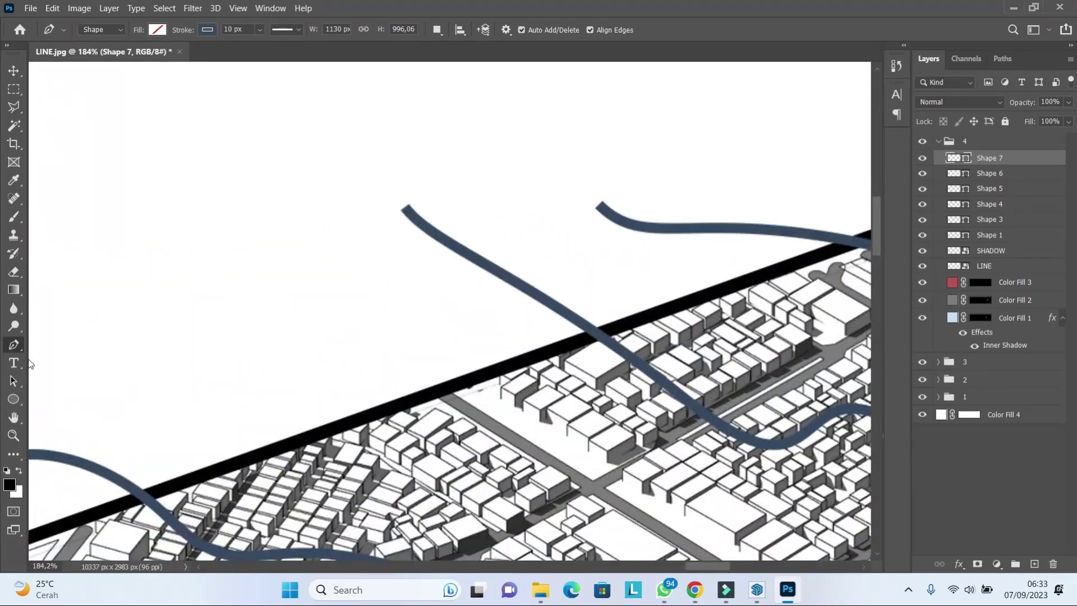
Step: Add up-left arrowheads at the ends of the first two wind curves
{"action": "left_click", "coordinate": [598, 238]}
{"action": "left_click", "coordinate": [598, 198]}
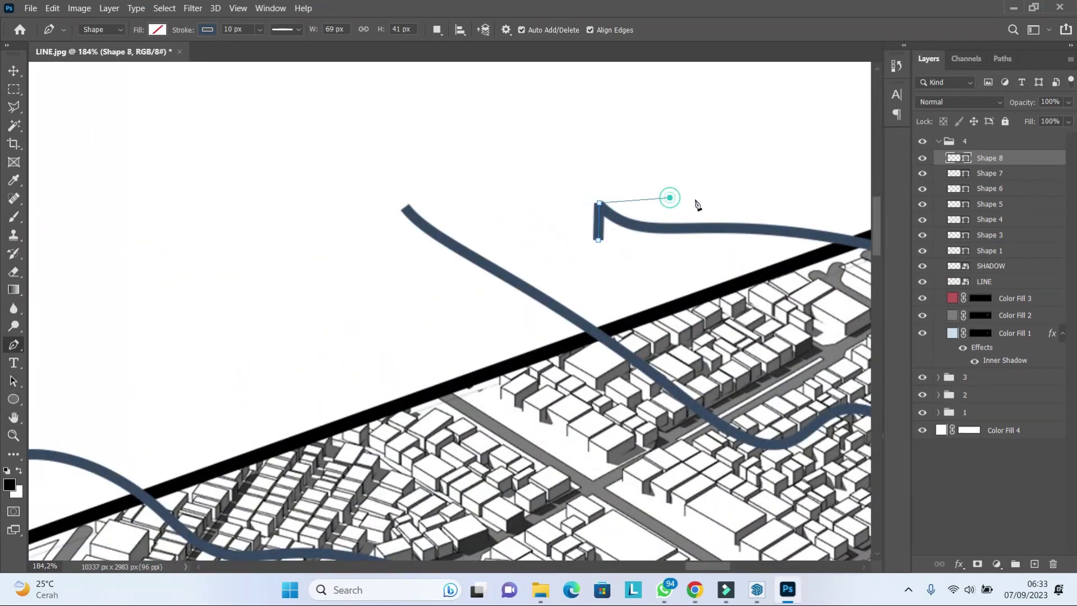
{"action": "left_click", "coordinate": [669, 196]}
{"action": "key", "text": "Return"}
{"action": "left_click", "coordinate": [389, 258]}
{"action": "left_click", "coordinate": [411, 210]}
{"action": "left_click", "coordinate": [480, 204]}
{"action": "key", "text": "Return"}
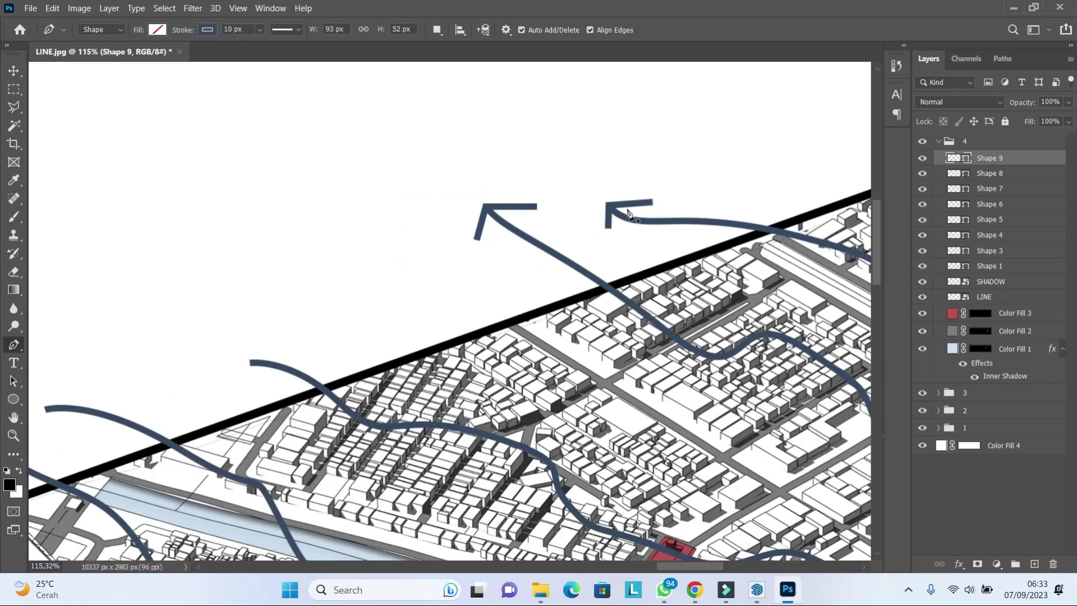
Step: Add arrowheads to the remaining three curves and fit the whole document in view
{"action": "scroll", "coordinate": [483, 235], "scroll_direction": "down", "scroll_amount": 3}
{"action": "left_click", "coordinate": [495, 288]}
{"action": "left_click", "coordinate": [478, 261]}
{"action": "left_click", "coordinate": [537, 232]}
{"action": "key", "text": "Return"}
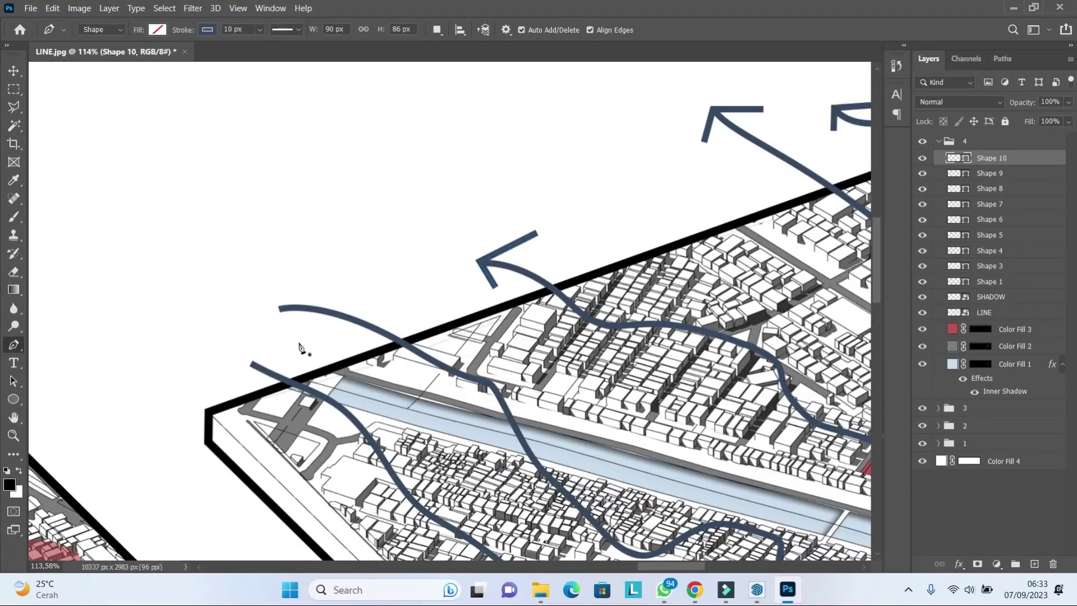
{"action": "left_click", "coordinate": [296, 343]}
{"action": "left_click", "coordinate": [275, 306]}
{"action": "left_click", "coordinate": [310, 287]}
{"action": "left_click", "coordinate": [242, 392]}
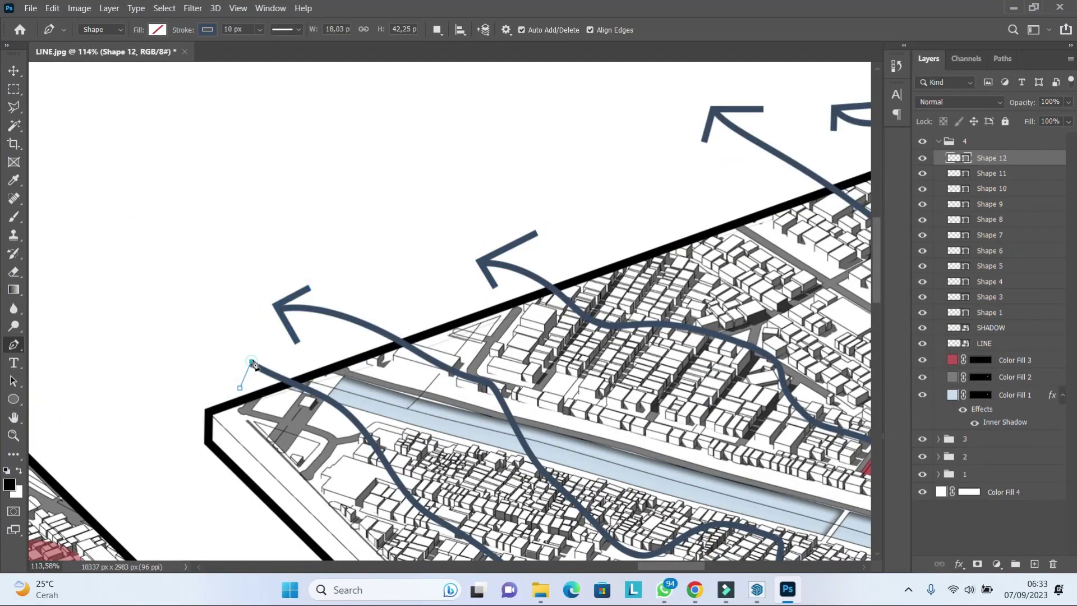
{"action": "left_click", "coordinate": [250, 362]}
{"action": "left_click", "coordinate": [317, 359]}
{"action": "key", "text": "Return"}
{"action": "key", "text": "ctrl+0"}
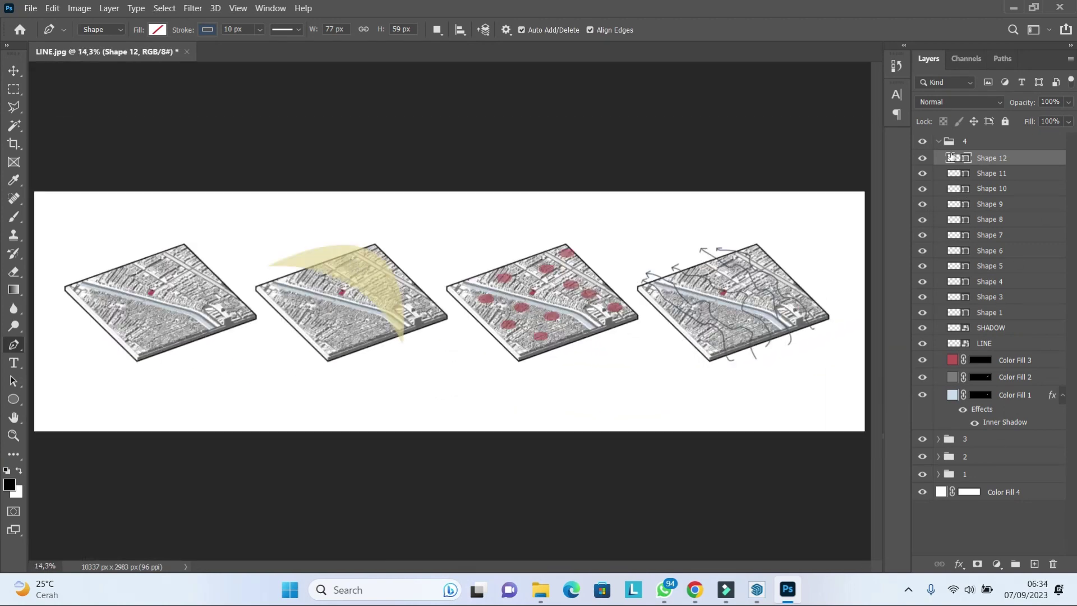
Step: Collapse group 4 and create a new layer group named text
{"action": "left_click", "coordinate": [939, 142]}
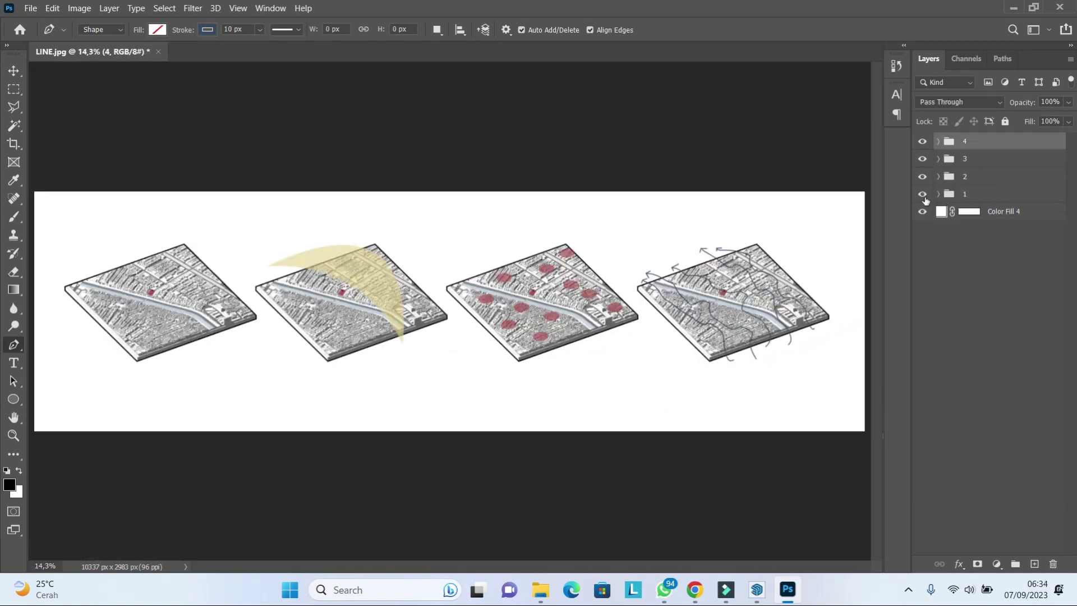
{"action": "left_click", "coordinate": [1015, 563]}
{"action": "type", "text": "text"}
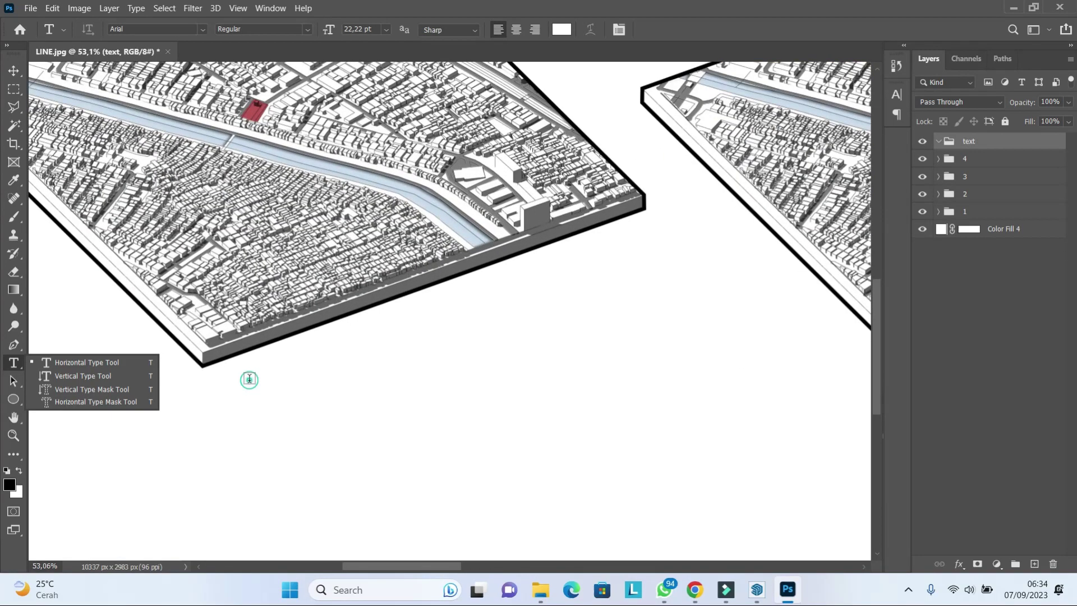
Step: Place a text cursor below the first map and set the font size to 72 pt
{"action": "left_click", "coordinate": [247, 378]}
{"action": "key", "text": "BackSpace"}
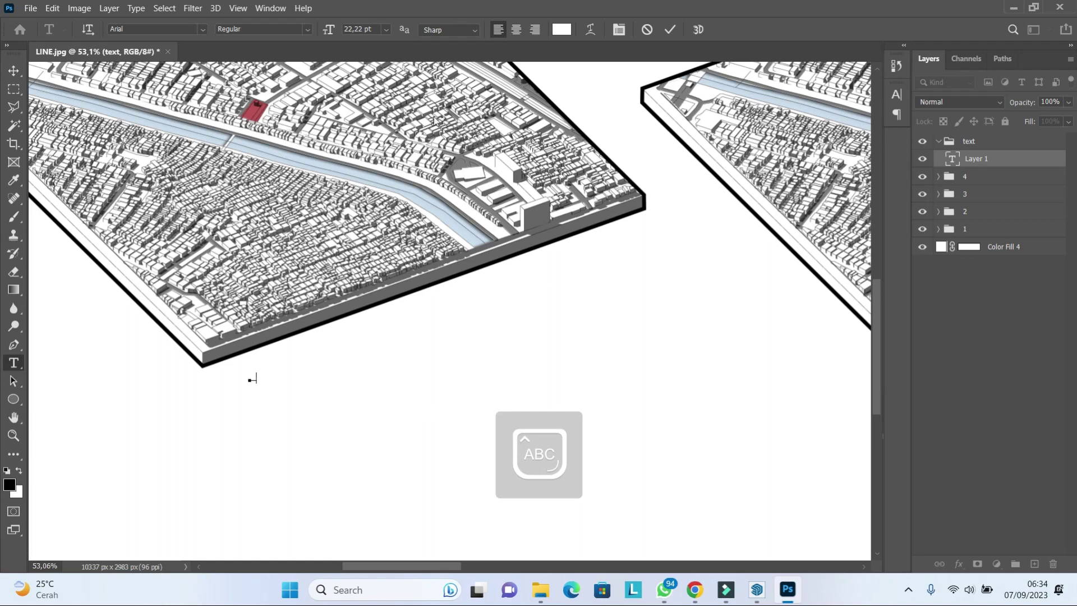
{"action": "left_click", "coordinate": [387, 29]}
{"action": "left_click", "coordinate": [367, 211]}
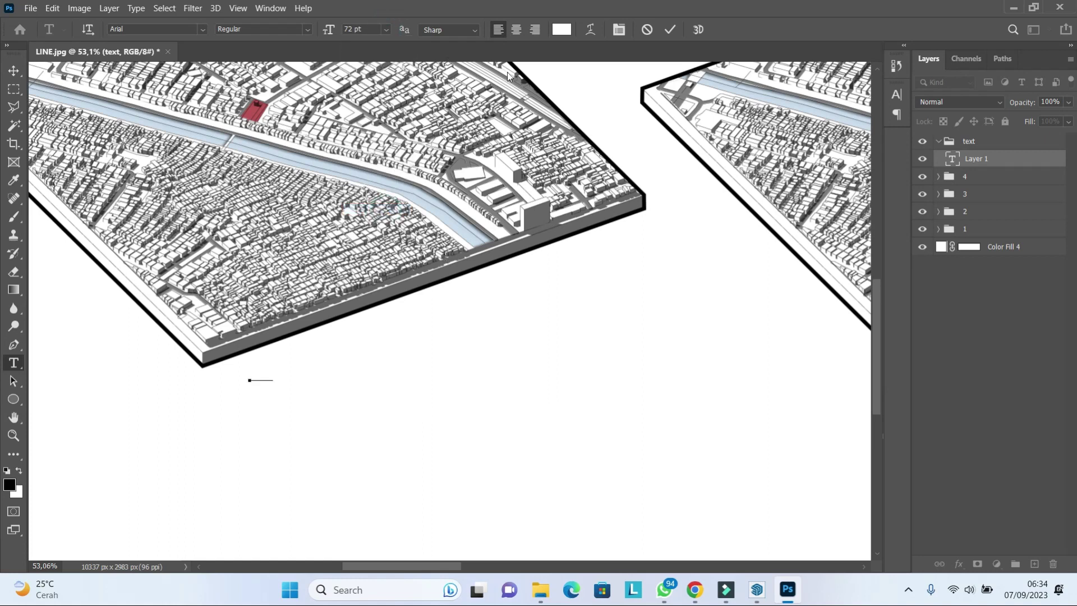
Step: Set the text colour to black 000000 and type the AKSESIBILITY label
{"action": "left_click", "coordinate": [561, 29]}
{"action": "left_click", "coordinate": [819, 319]}
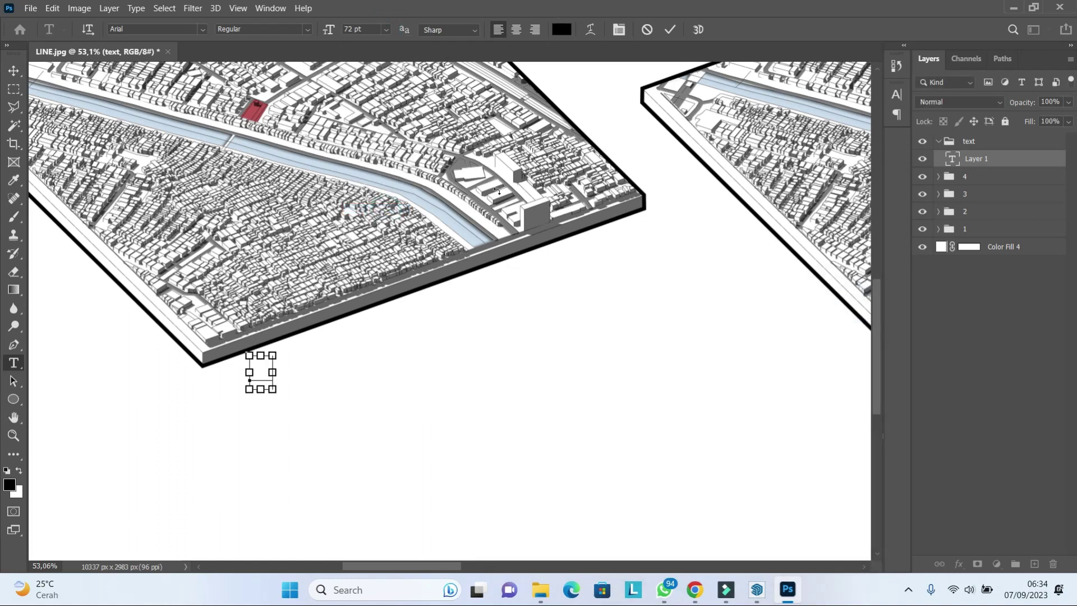
{"action": "left_click", "coordinate": [562, 29]}
{"action": "type", "text": "000000"}
{"action": "left_click", "coordinate": [826, 324]}
{"action": "type", "text": "AK"}
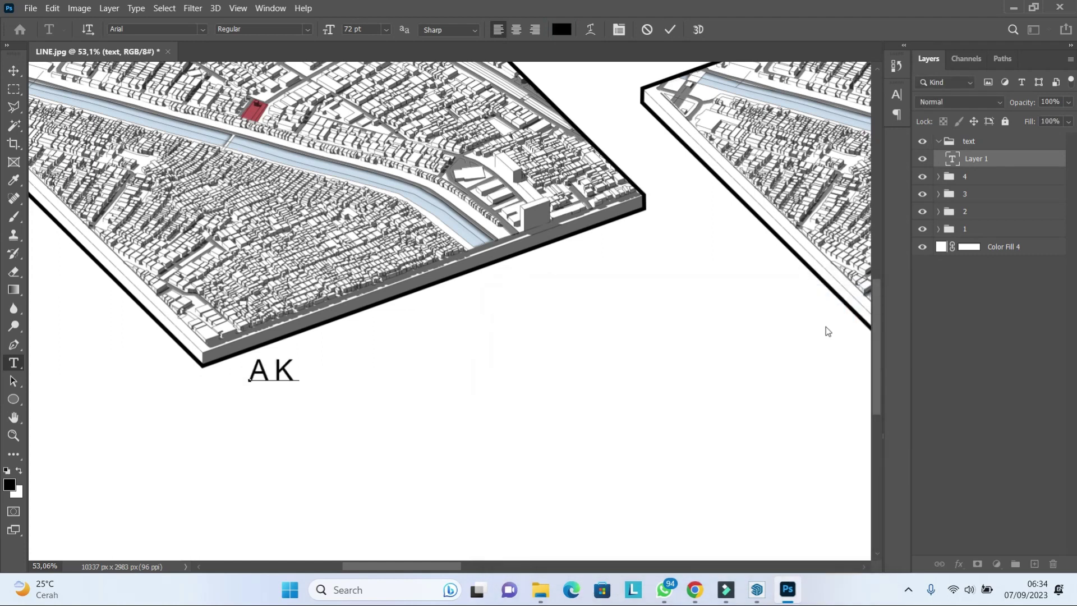
{"action": "type", "text": "SESI"}
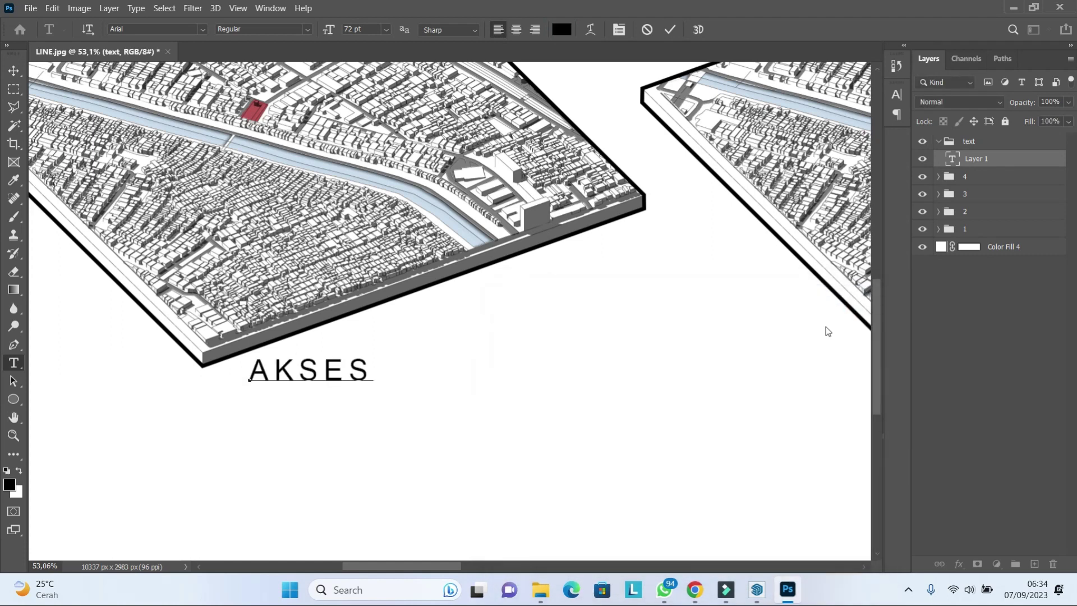
{"action": "type", "text": "BILITY"}
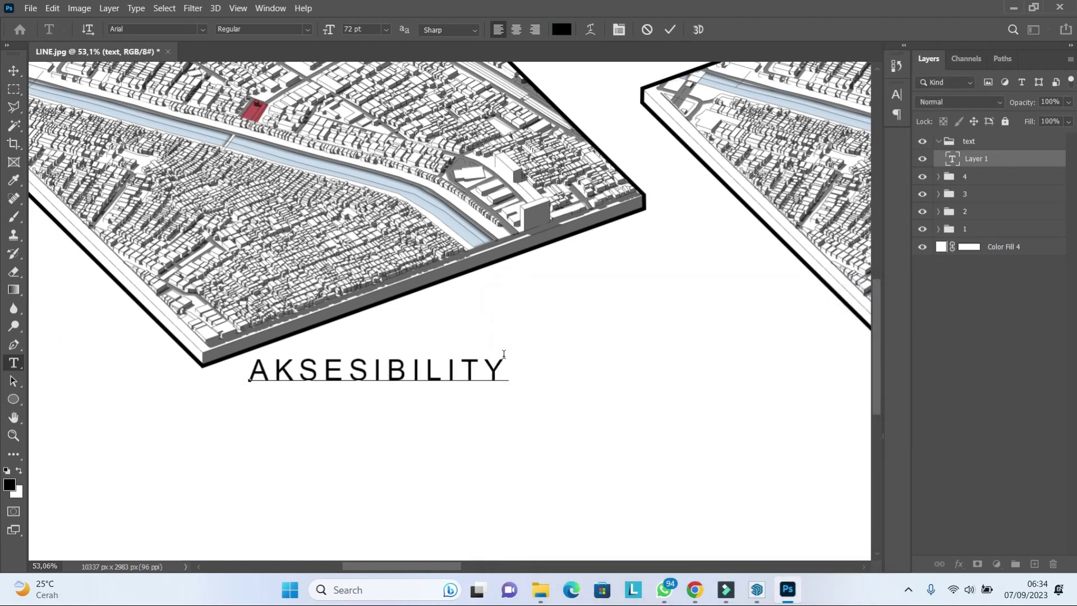
Step: Commit the AKSESIBILITY label, then move and skew it along the first map's front edge
{"action": "left_click", "coordinate": [677, 31]}
{"action": "left_click", "coordinate": [13, 71]}
{"action": "scroll", "coordinate": [412, 382], "scroll_direction": "up", "scroll_amount": 3}
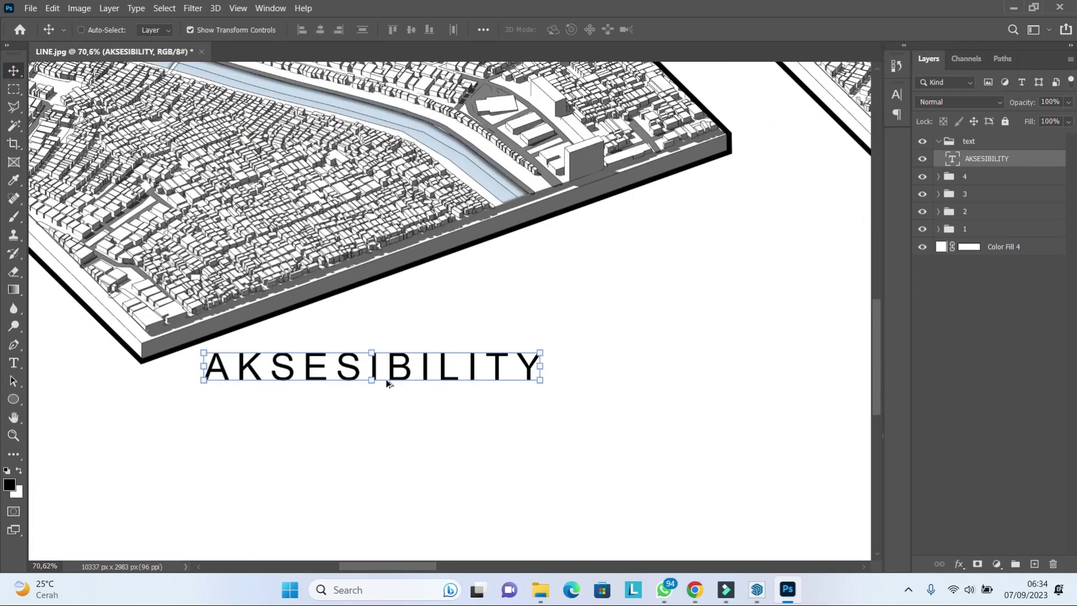
{"action": "left_click_drag", "start_coordinate": [412, 382], "coordinate": [331, 391]}
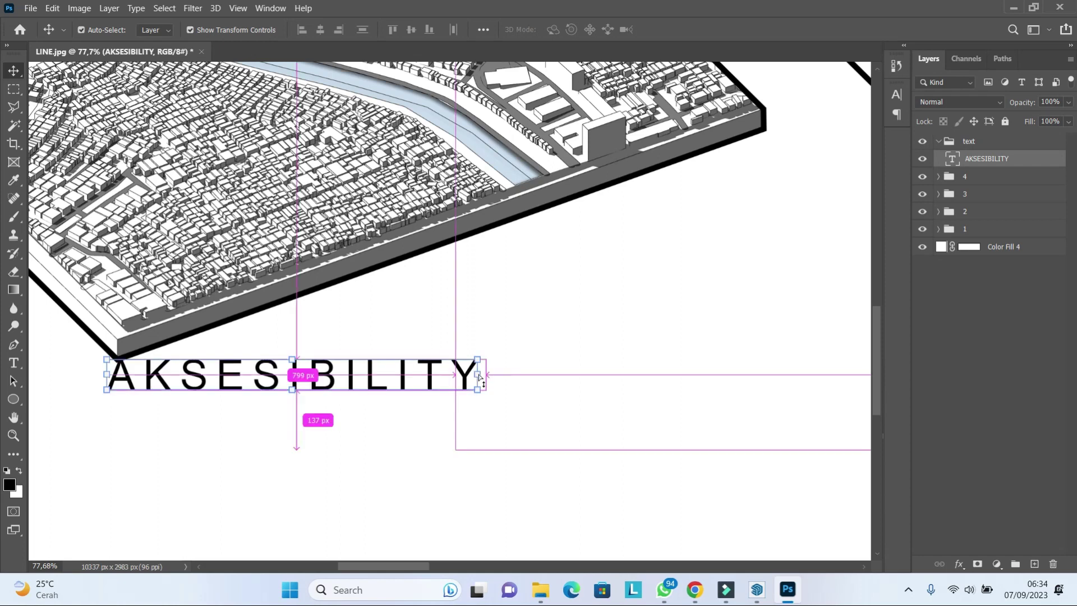
{"action": "key", "text": "ctrl+t"}
{"action": "mouse_move", "coordinate": [370, 382]}
{"action": "left_mouse_down"}
{"action": "mouse_move", "coordinate": [390, 387]}
{"action": "mouse_move", "coordinate": [380, 387]}
{"action": "left_mouse_up"}
{"action": "left_click_drag", "start_coordinate": [494, 384], "coordinate": [443, 271]}
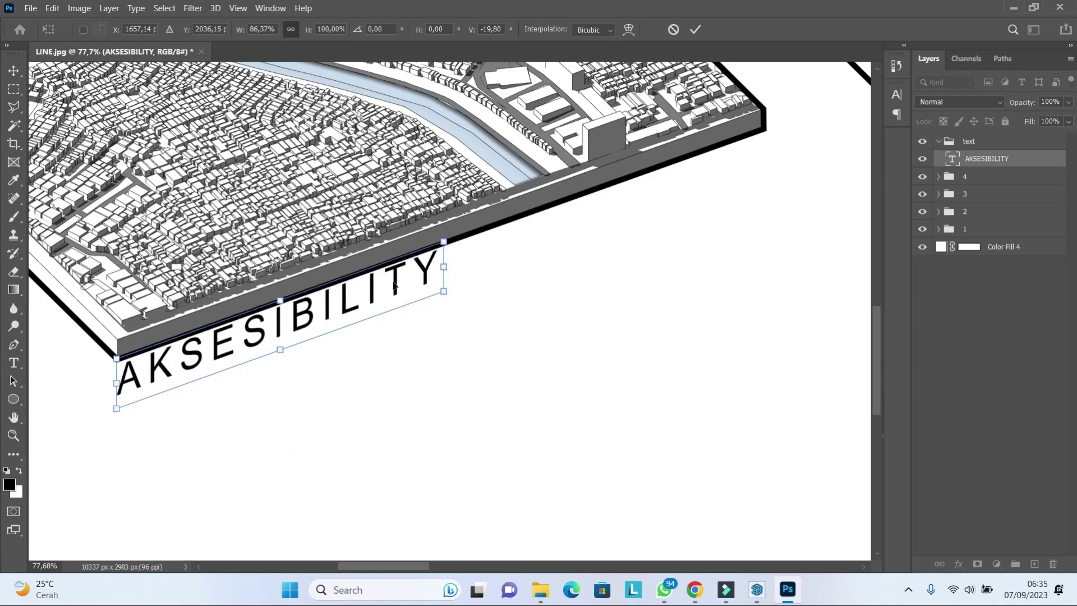
{"action": "scroll", "coordinate": [448, 292], "scroll_direction": "down", "scroll_amount": 3, "text": "alt"}
{"action": "scroll", "coordinate": [404, 290], "scroll_direction": "down", "scroll_amount": 2, "text": "alt"}
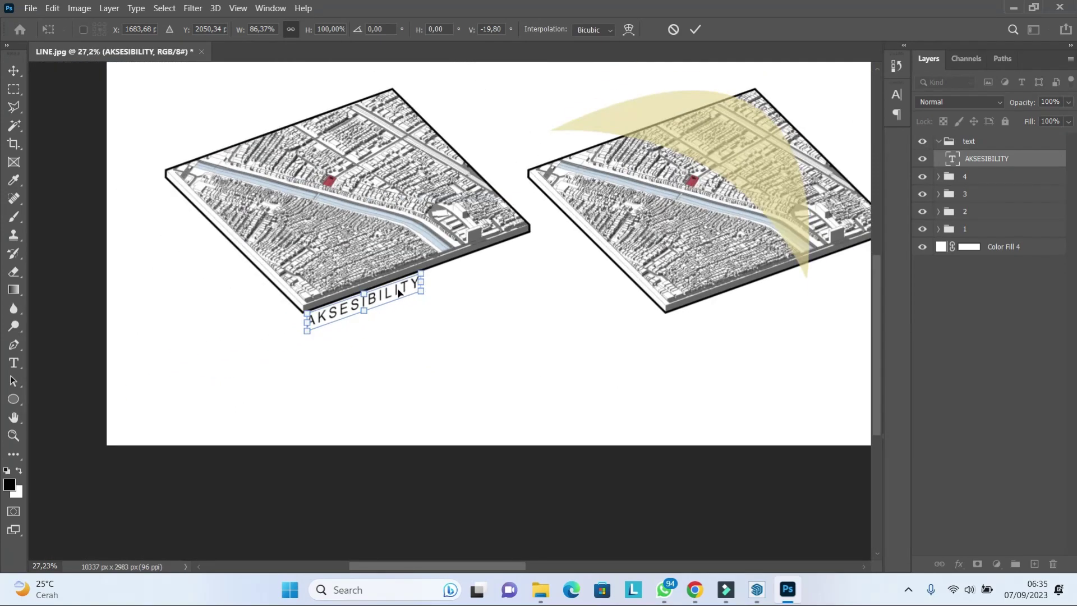
{"action": "left_click", "coordinate": [695, 29]}
Step: Reduce the label to 68 pt and Alt-drag a copy toward the second map
{"action": "scroll", "coordinate": [361, 291], "scroll_direction": "up", "scroll_amount": 2, "text": "alt"}
{"action": "scroll", "coordinate": [185, 331], "scroll_direction": "down", "scroll_amount": 3, "text": "alt"}
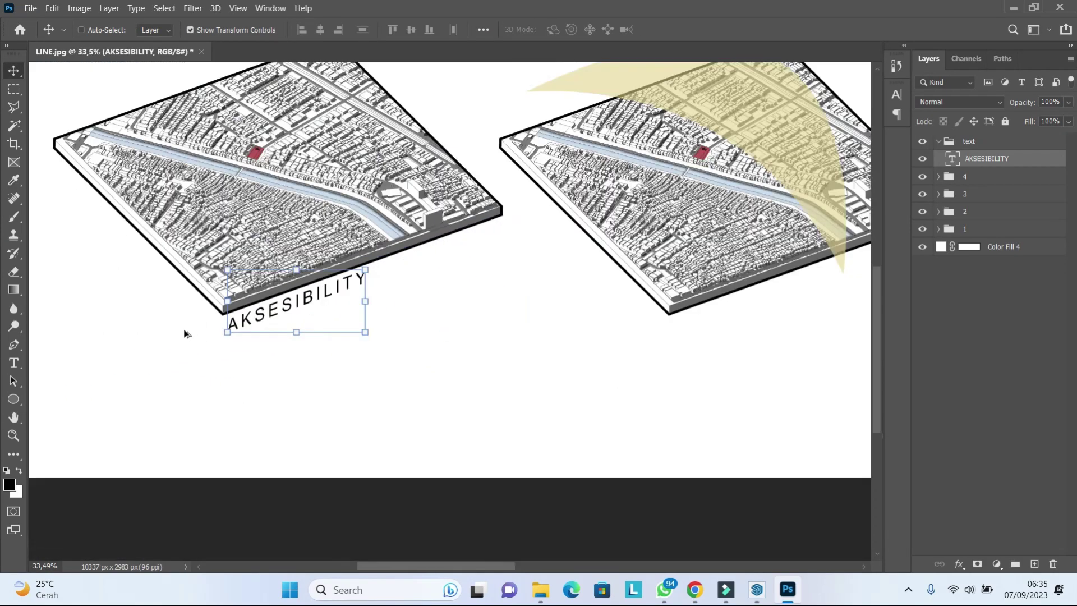
{"action": "scroll", "coordinate": [255, 324], "scroll_direction": "down", "scroll_amount": 2, "text": "alt"}
{"action": "scroll", "coordinate": [253, 321], "scroll_direction": "up", "scroll_amount": 4, "text": "alt"}
{"action": "scroll", "coordinate": [233, 321], "scroll_direction": "down", "scroll_amount": 3, "text": "alt"}
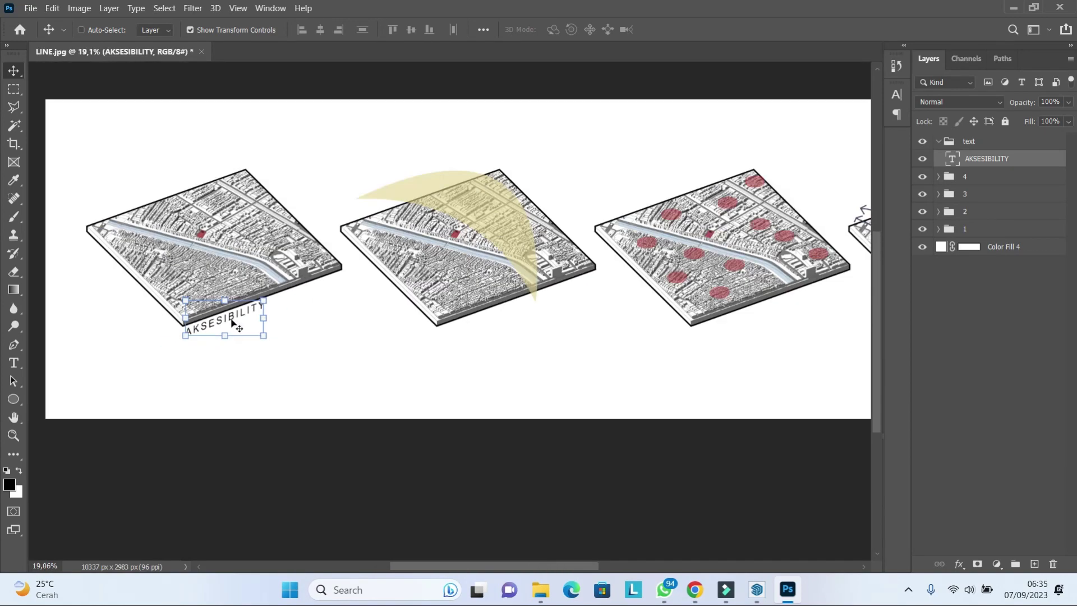
{"action": "left_click", "coordinate": [11, 364]}
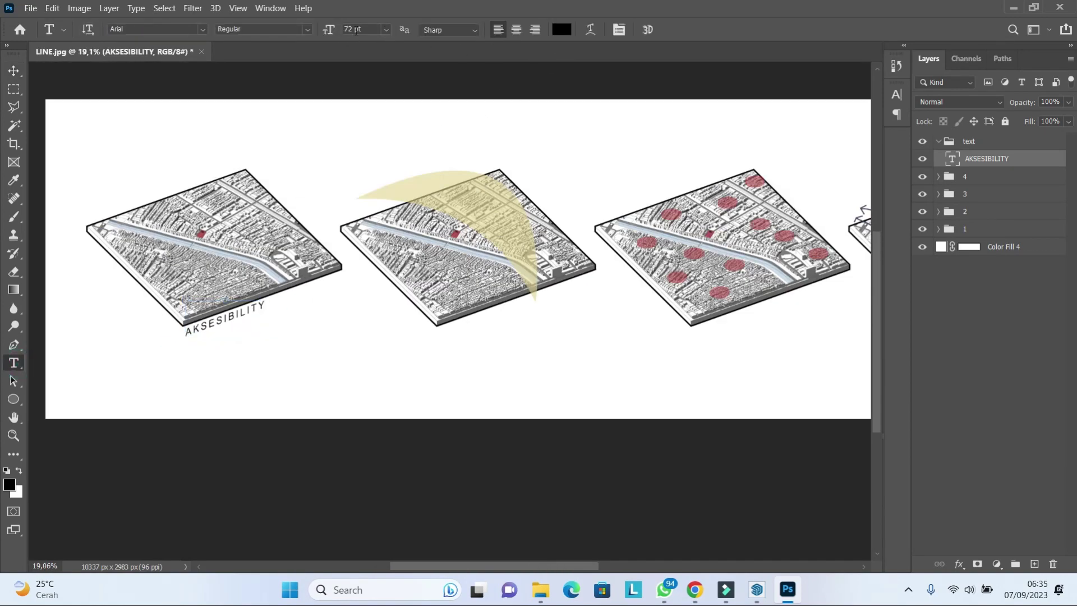
{"action": "type", "text": "8"}
{"action": "key", "text": "Return"}
{"action": "left_click", "coordinate": [386, 29]}
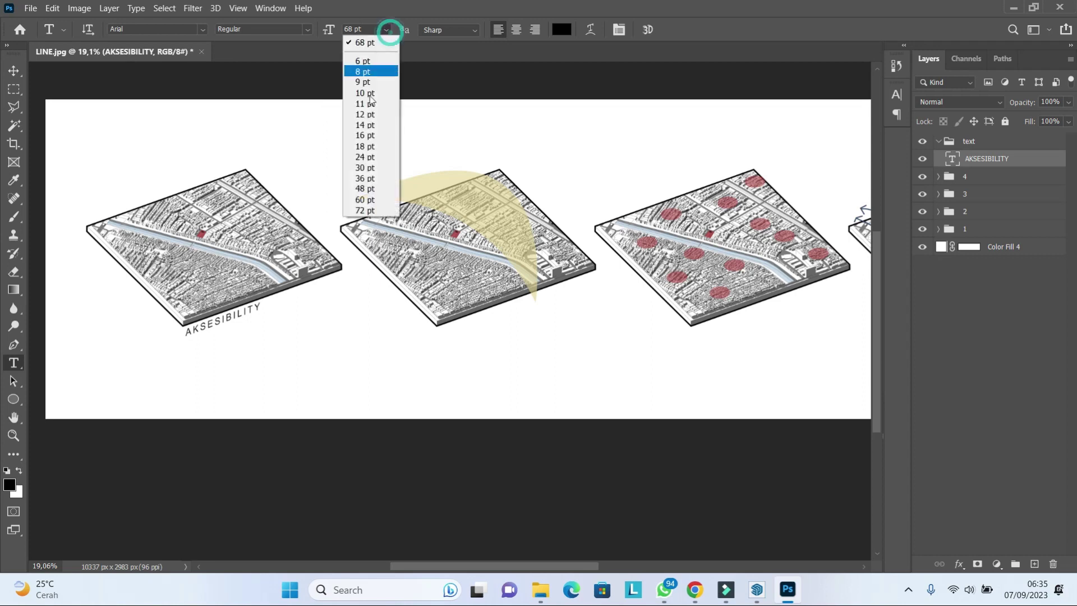
{"action": "left_click", "coordinate": [14, 70]}
{"action": "scroll", "coordinate": [220, 341], "scroll_direction": "up", "scroll_amount": 3, "text": "alt"}
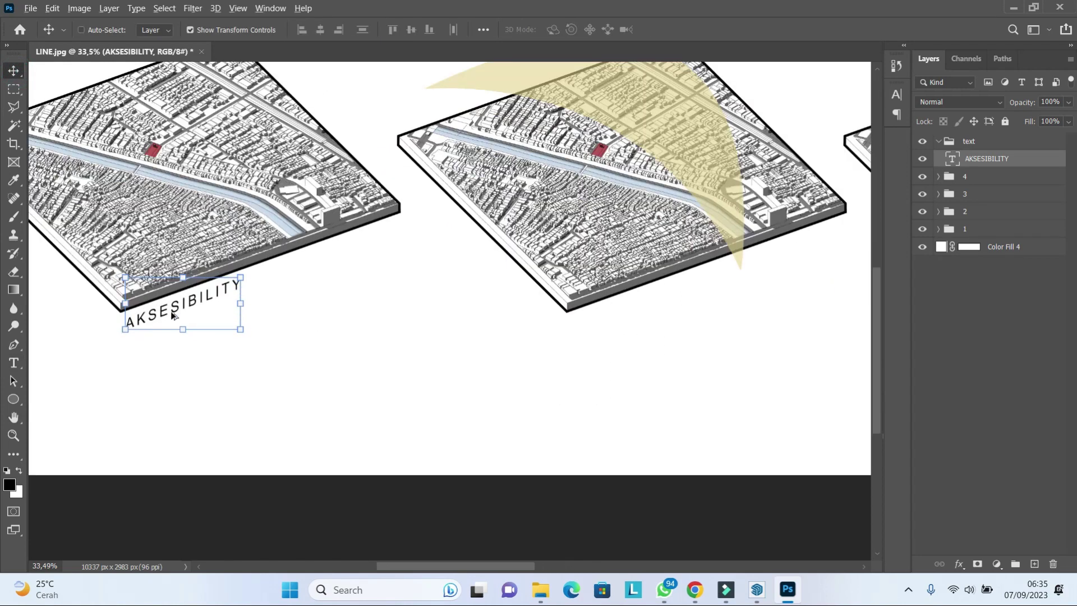
{"action": "left_click_drag", "start_coordinate": [172, 316], "coordinate": [632, 313]}
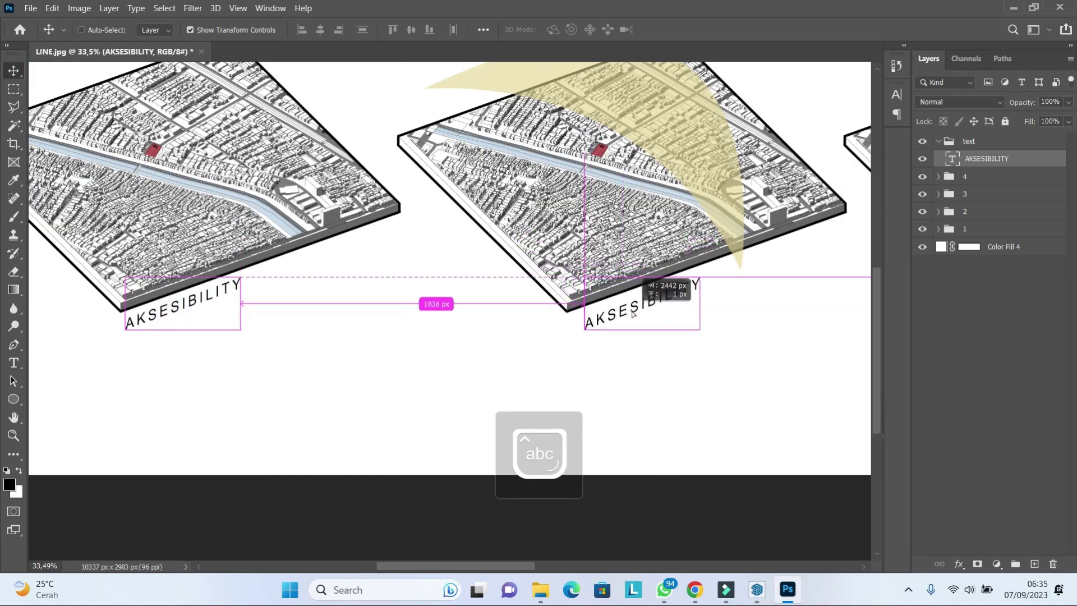
Step: Place the copied label under the second map and retype it as SUN PATH
{"action": "left_click_drag", "start_coordinate": [632, 313], "coordinate": [618, 313]}
{"action": "scroll", "coordinate": [529, 315], "scroll_direction": "up", "scroll_amount": 2, "text": "alt"}
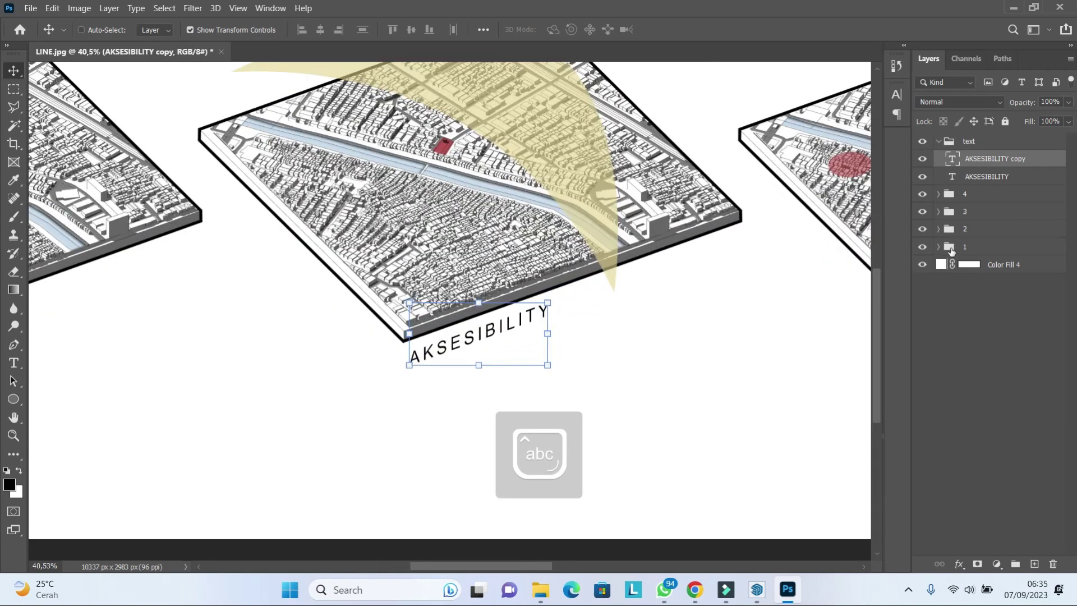
{"action": "double_click", "coordinate": [953, 160]}
{"action": "type", "text": "sun"}
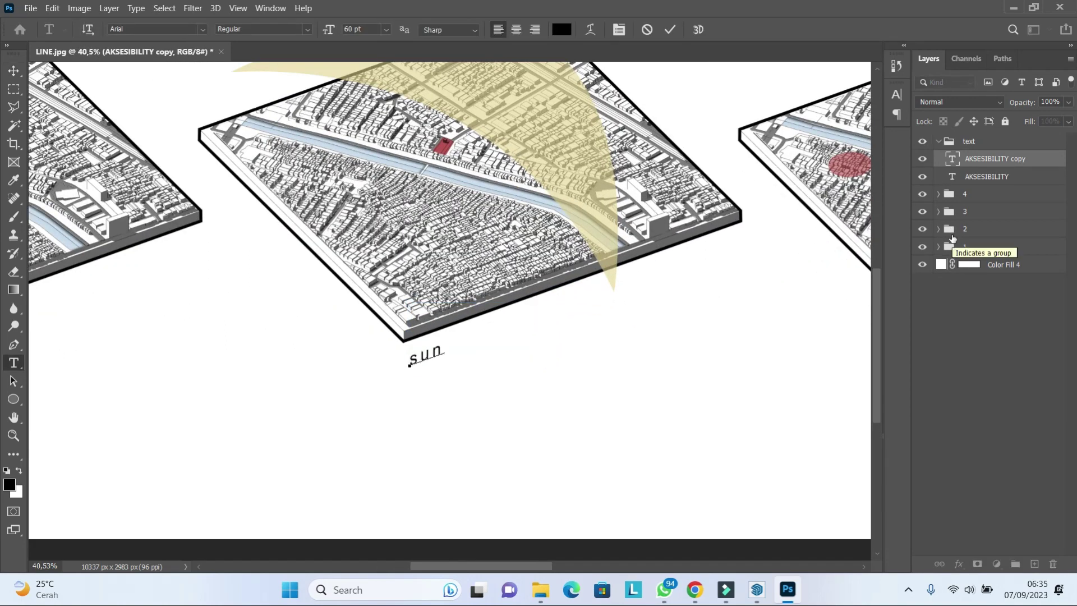
{"action": "key", "text": "BackSpace"}
{"action": "key", "text": "BackSpace"}
{"action": "key", "text": "BackSpace"}
{"action": "key", "text": "Caps_Lock"}
{"action": "type", "text": "SUN"}
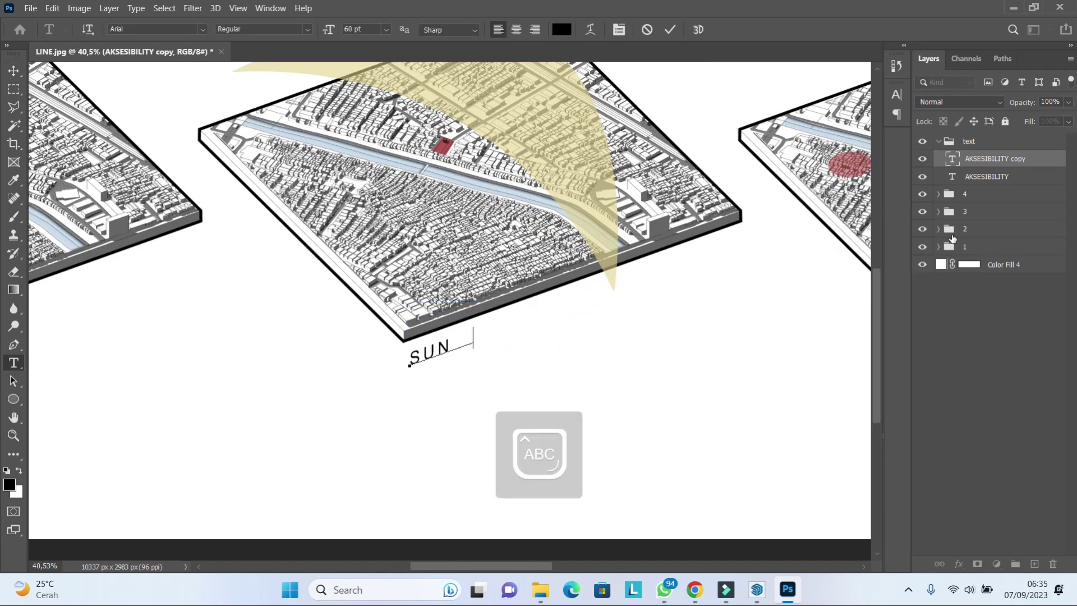
{"action": "scroll", "coordinate": [642, 288], "scroll_direction": "down", "scroll_amount": 1, "text": "alt"}
{"action": "left_click", "coordinate": [670, 30]}
Step: Alt-drag a copy of the SUN PATH label beneath the third map
{"action": "key", "text": "v"}
{"action": "scroll", "coordinate": [586, 349], "scroll_direction": "down", "scroll_amount": 1, "text": "alt"}
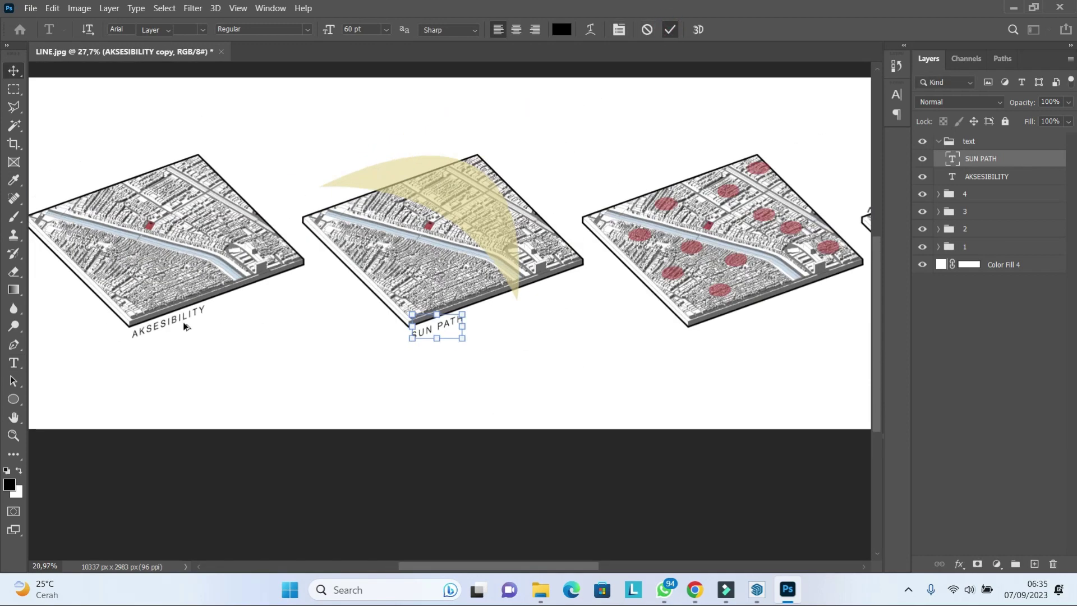
{"action": "scroll", "coordinate": [586, 349], "scroll_direction": "up", "scroll_amount": 1, "text": "alt"}
{"action": "scroll", "coordinate": [281, 384], "scroll_direction": "up", "scroll_amount": 1, "text": "alt"}
{"action": "key", "text": "Caps_Lock"}
{"action": "left_click_drag", "start_coordinate": [220, 368], "coordinate": [589, 366], "text": "alt"}
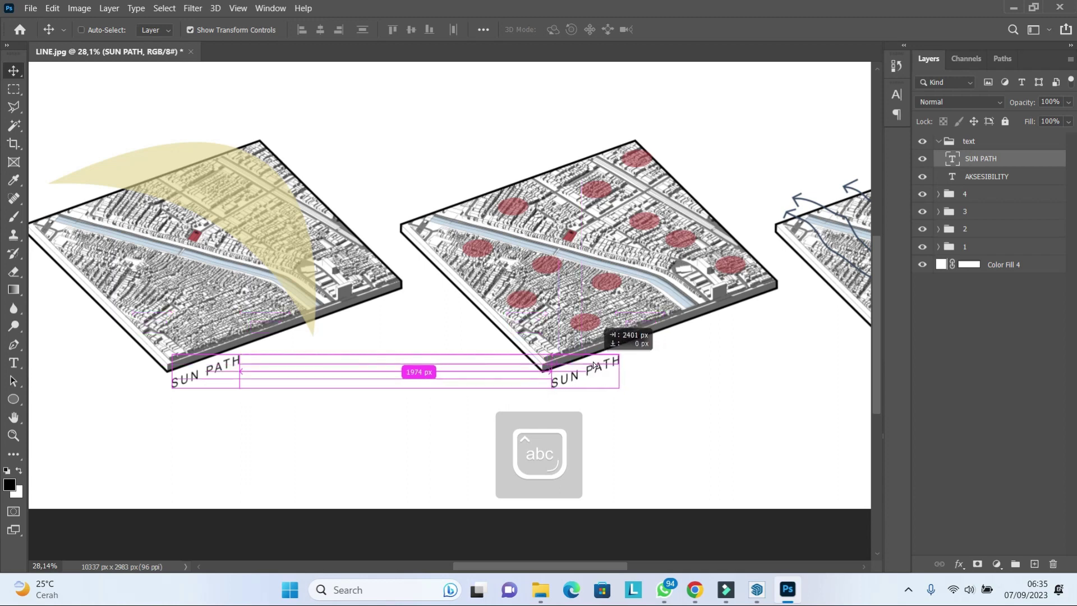
Step: Retype the copy under the third map as NOISE
{"action": "double_click", "coordinate": [952, 162]}
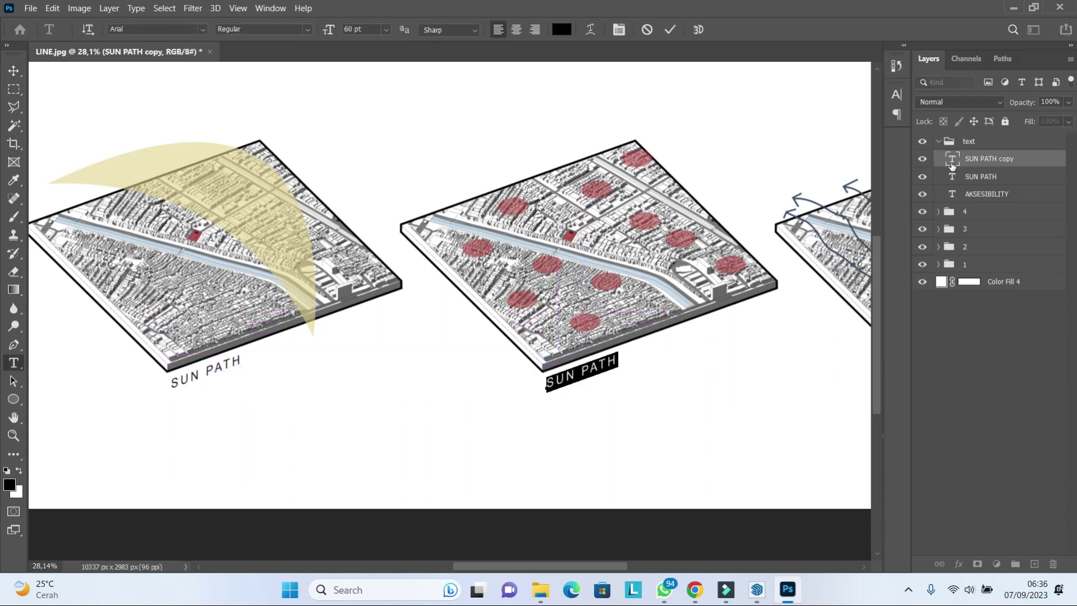
{"action": "type", "text": "nok"}
{"action": "key", "text": "BackSpace"}
{"action": "key", "text": "BackSpace"}
{"action": "key", "text": "BackSpace"}
{"action": "key", "text": "Caps_Lock"}
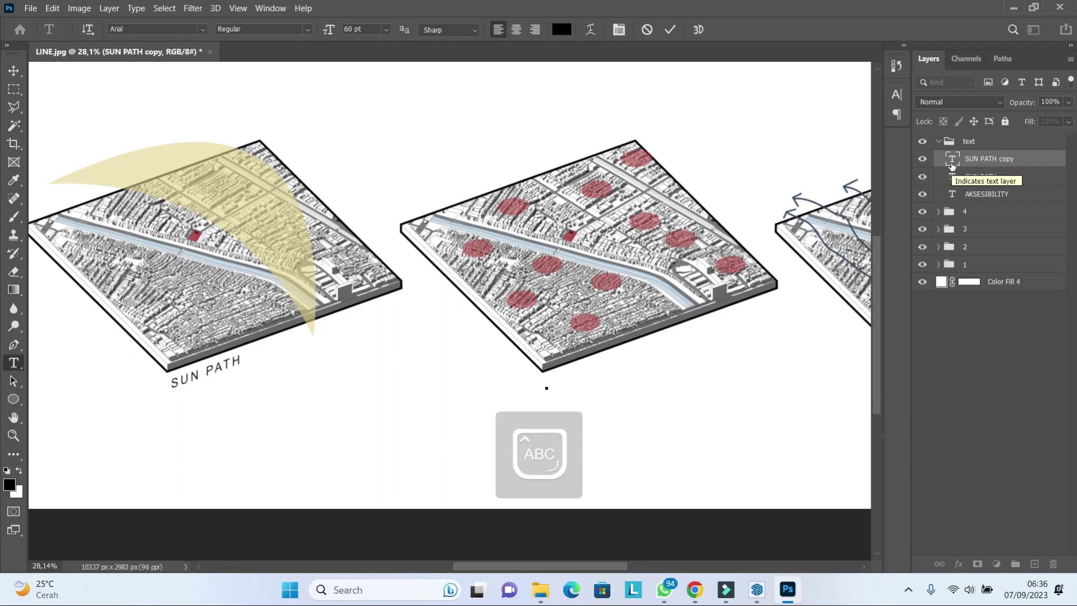
{"action": "key", "text": "BackSpace"}
{"action": "key", "text": "BackSpace"}
{"action": "key", "text": "BackSpace"}
{"action": "type", "text": "NOISE"}
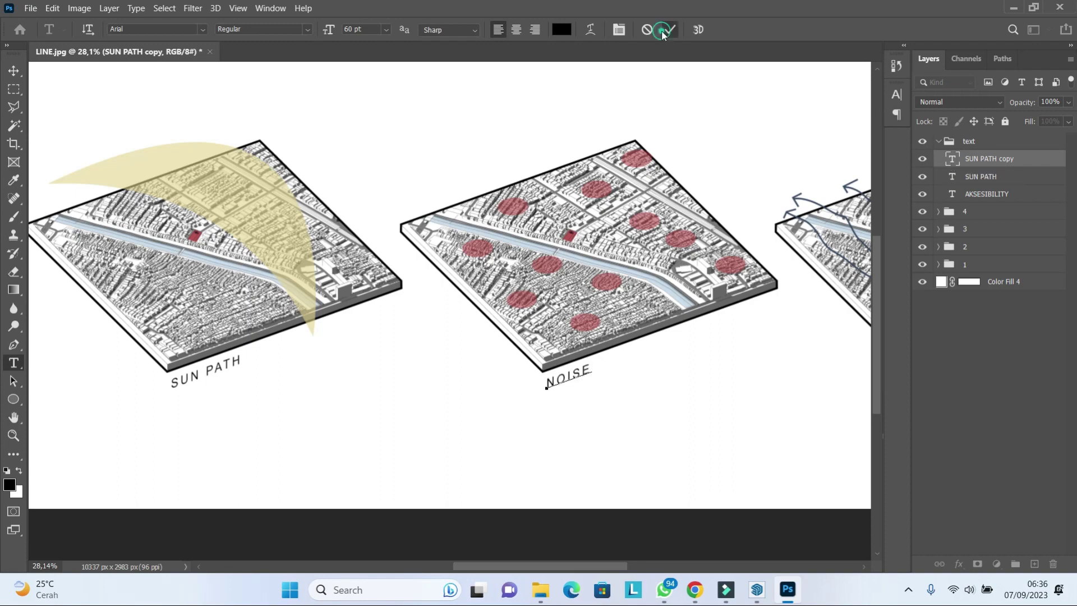
{"action": "left_click", "coordinate": [662, 33]}
Step: Duplicate the NOISE label under the fourth map and retype it as WIND
{"action": "key", "text": "v"}
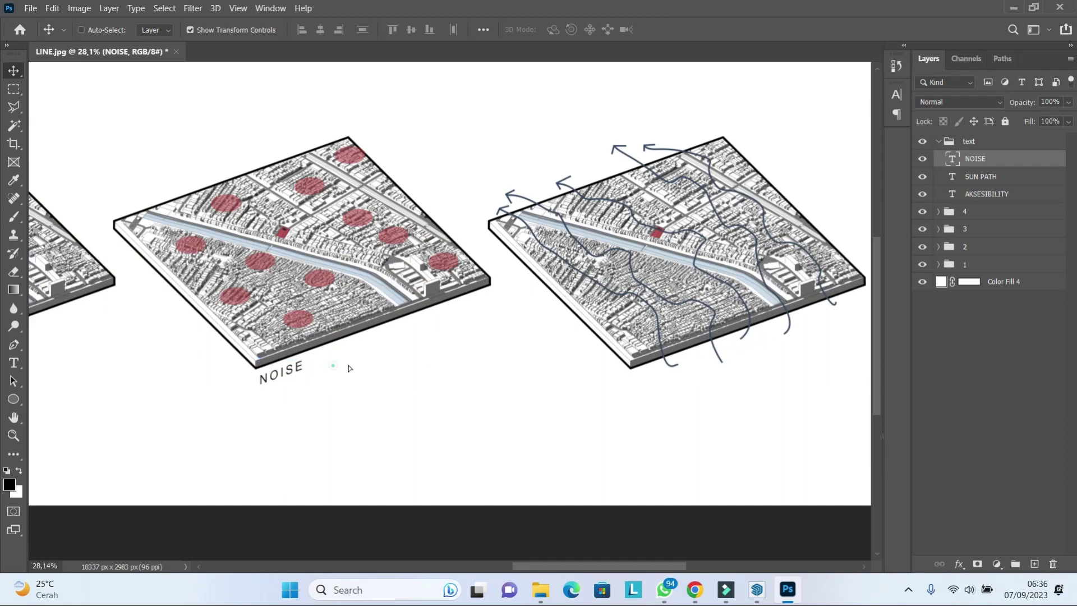
{"action": "left_click_drag", "start_coordinate": [339, 358], "coordinate": [651, 357]}
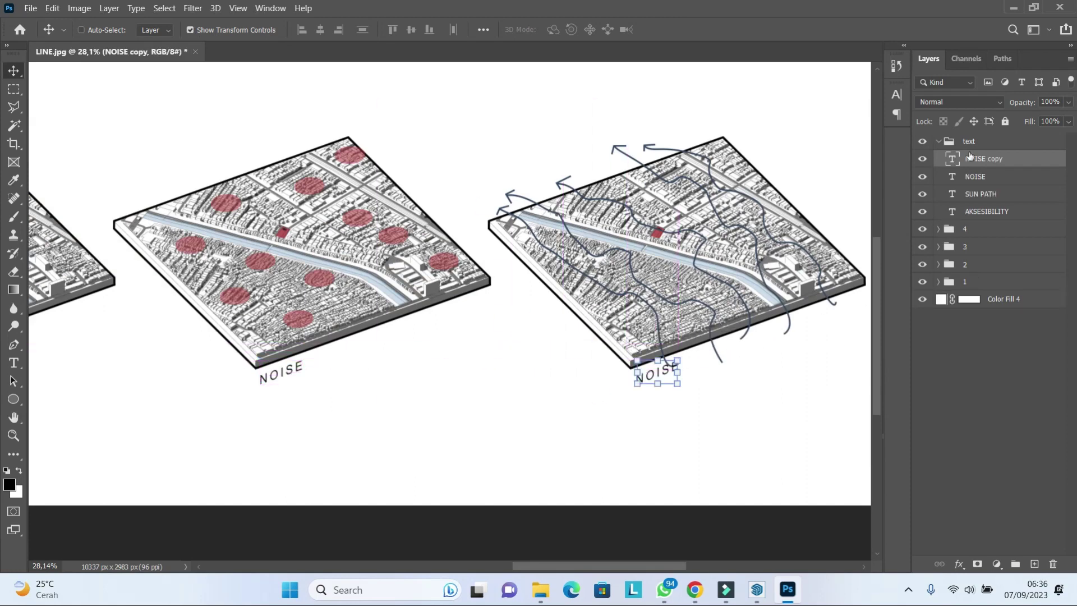
{"action": "double_click", "coordinate": [952, 159]}
{"action": "type", "text": "WIND"}
{"action": "key", "text": "ctrl+Return"}
{"action": "key", "text": "v"}
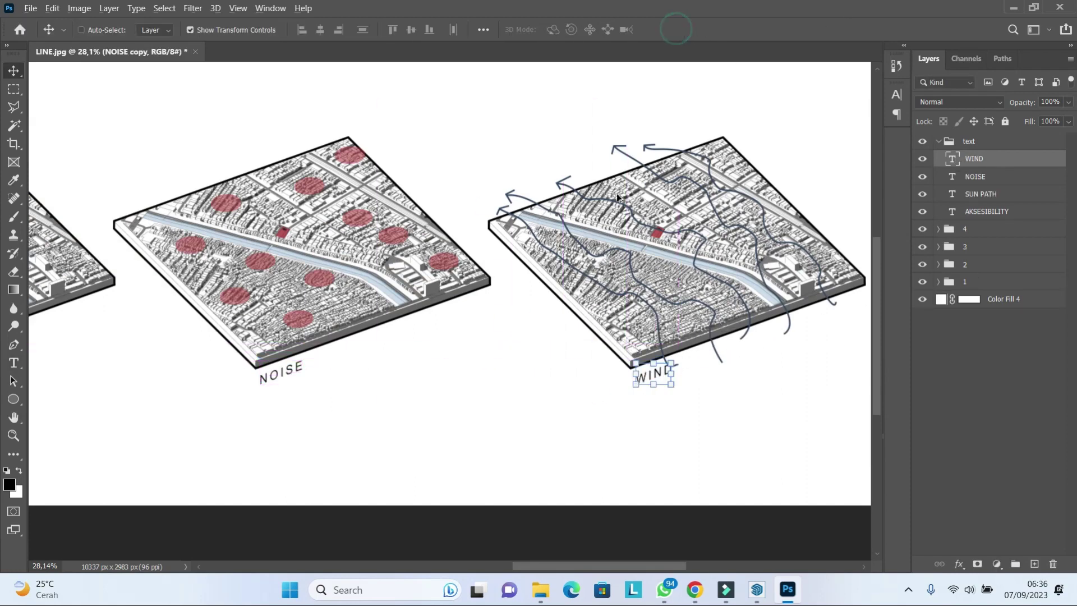
{"action": "scroll", "coordinate": [617, 193], "scroll_direction": "down", "scroll_amount": 3}
{"action": "scroll", "coordinate": [488, 396], "scroll_direction": "up", "scroll_amount": 1}
Step: Crop the canvas outward to 10095 × 3533 px, adding white space above the maps
{"action": "scroll", "coordinate": [526, 387], "scroll_direction": "down", "scroll_amount": 1}
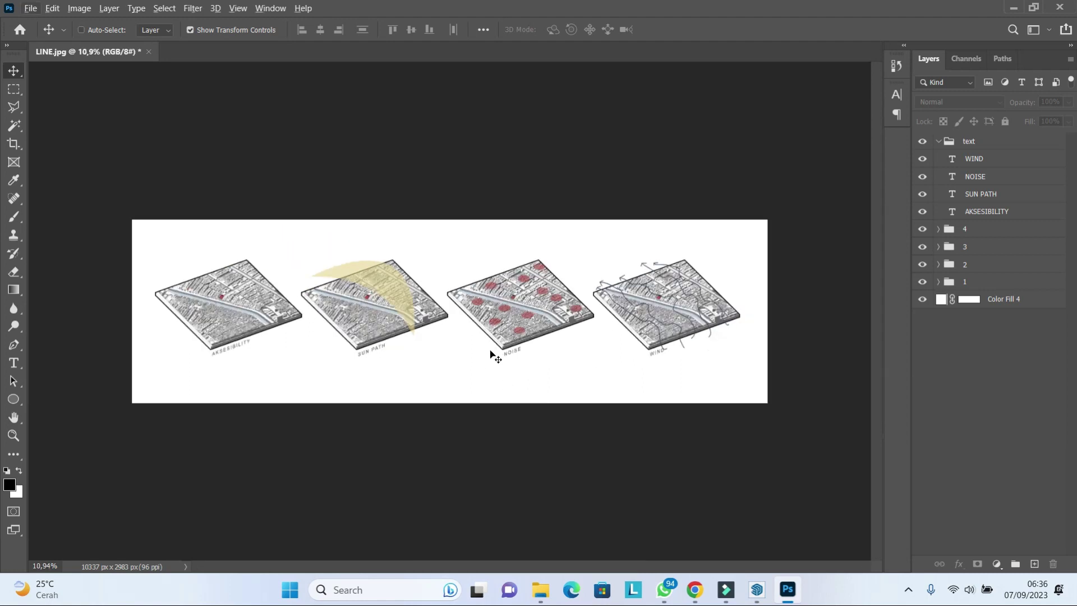
{"action": "scroll", "coordinate": [468, 352], "scroll_direction": "up", "scroll_amount": 1}
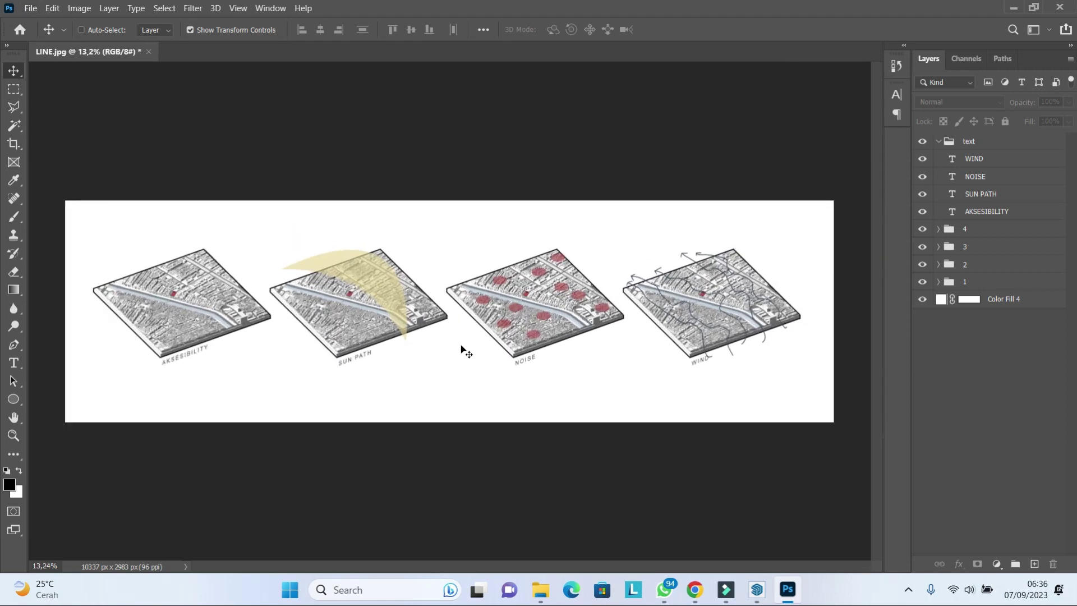
{"action": "left_click", "coordinate": [14, 144]}
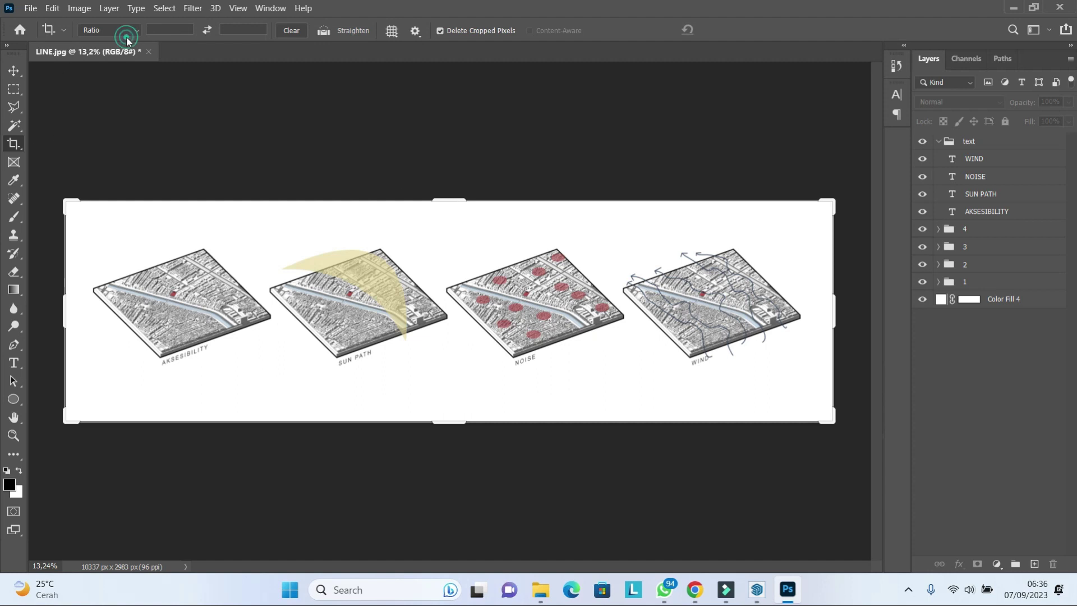
{"action": "key", "text": "Return"}
Step: Type SITE ANALYSIS DIAGRAM above the maps, then enlarge it to about 188% and centre it
{"action": "key", "text": "t"}
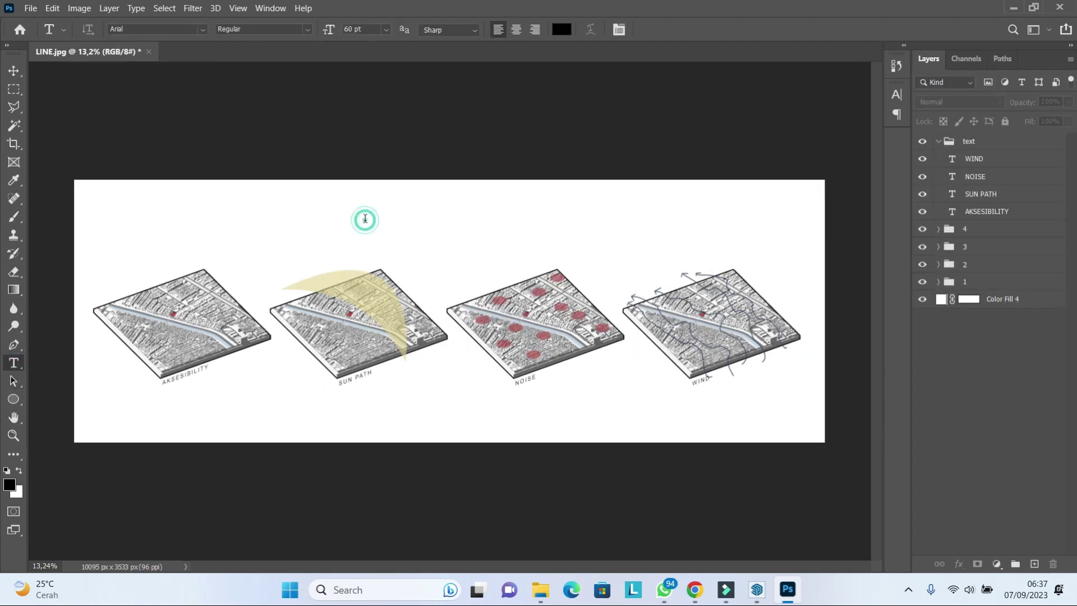
{"action": "left_click", "coordinate": [366, 218]}
{"action": "type", "text": "SITE ANALYSIS DIAGR"}
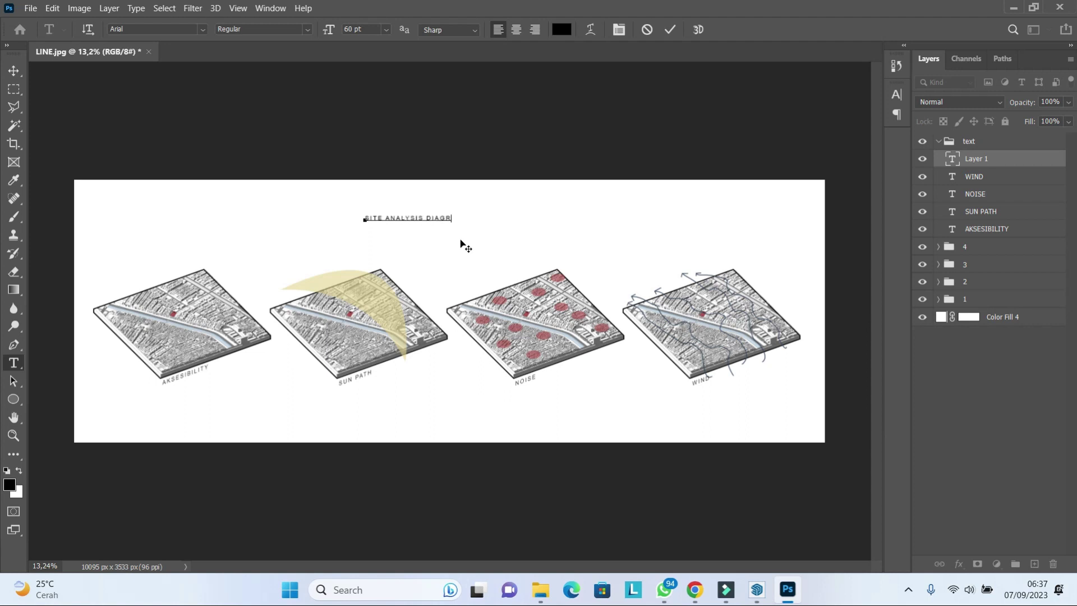
{"action": "type", "text": "AM"}
{"action": "key", "text": "ctrl+a"}
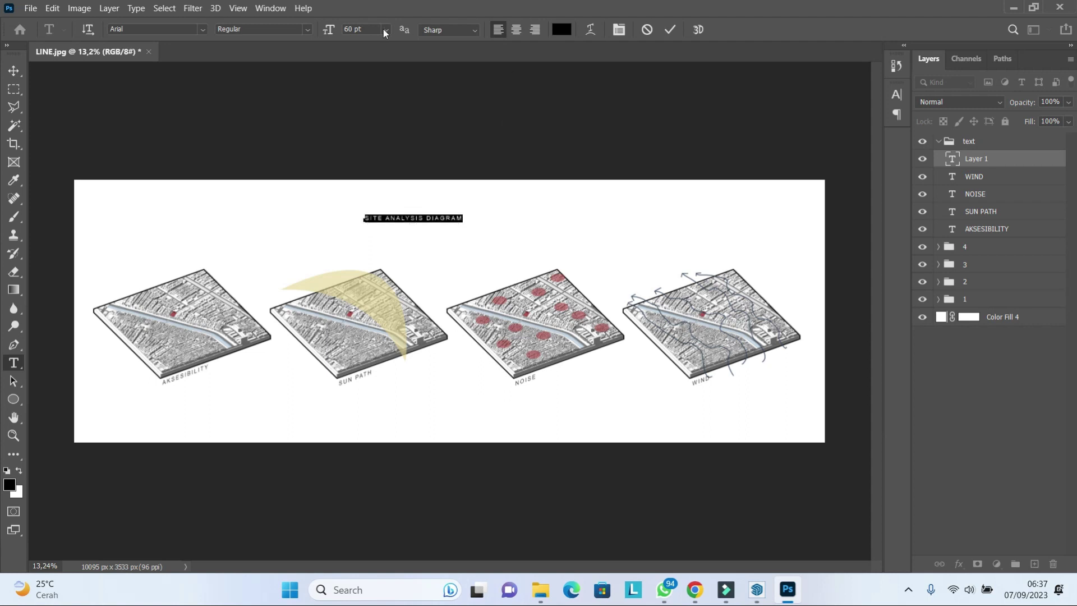
{"action": "left_click", "coordinate": [14, 71]}
{"action": "mouse_move", "coordinate": [463, 223]}
{"action": "left_mouse_down"}
{"action": "mouse_move", "coordinate": [551, 228]}
{"action": "mouse_move", "coordinate": [491, 225]}
{"action": "left_mouse_up"}
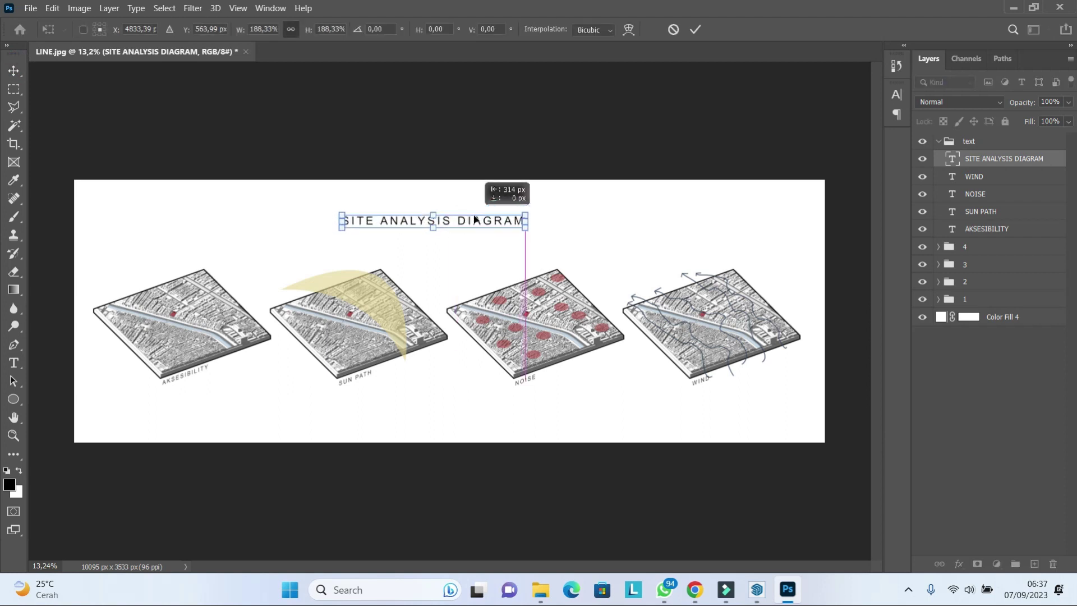
{"action": "left_click", "coordinate": [416, 235]}
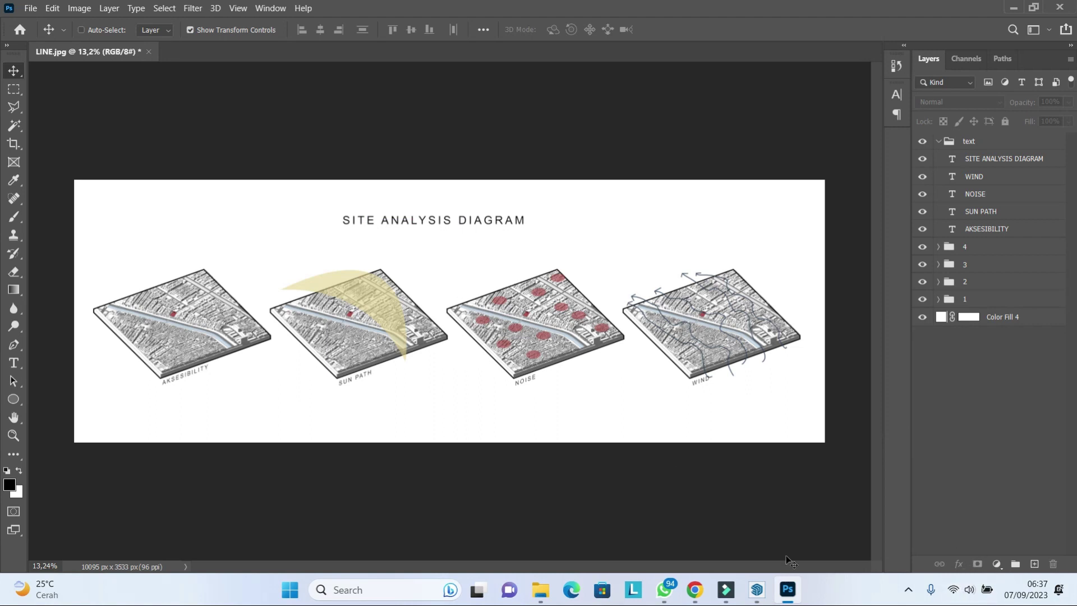
Step: Open File > Export > Export As for the finished site analysis diagram
{"action": "left_click", "coordinate": [27, 9]}
{"action": "mouse_move", "coordinate": [46, 203]}
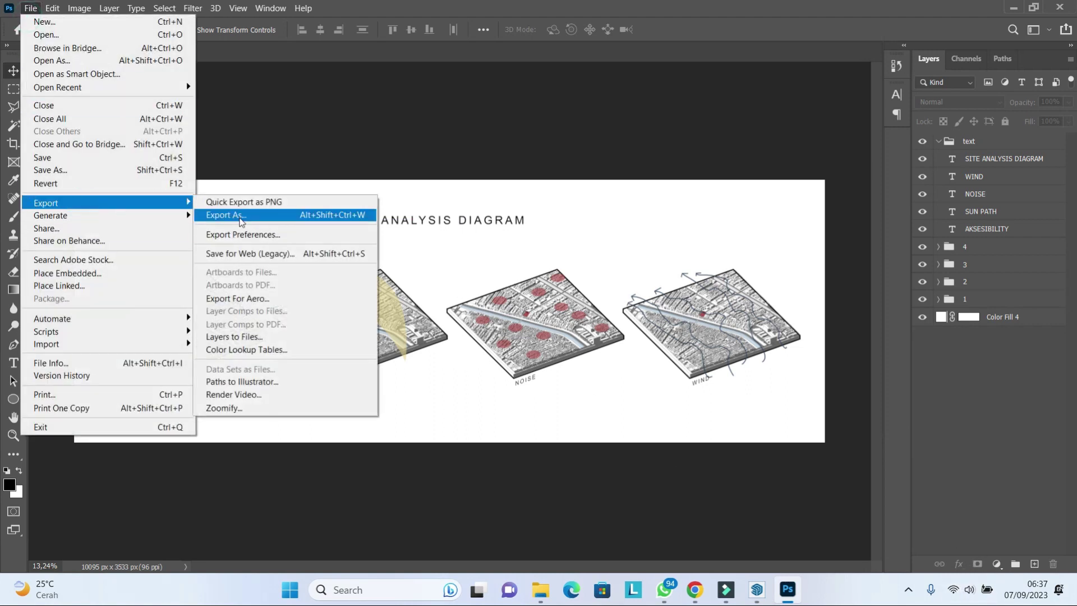
{"action": "left_click", "coordinate": [240, 217]}
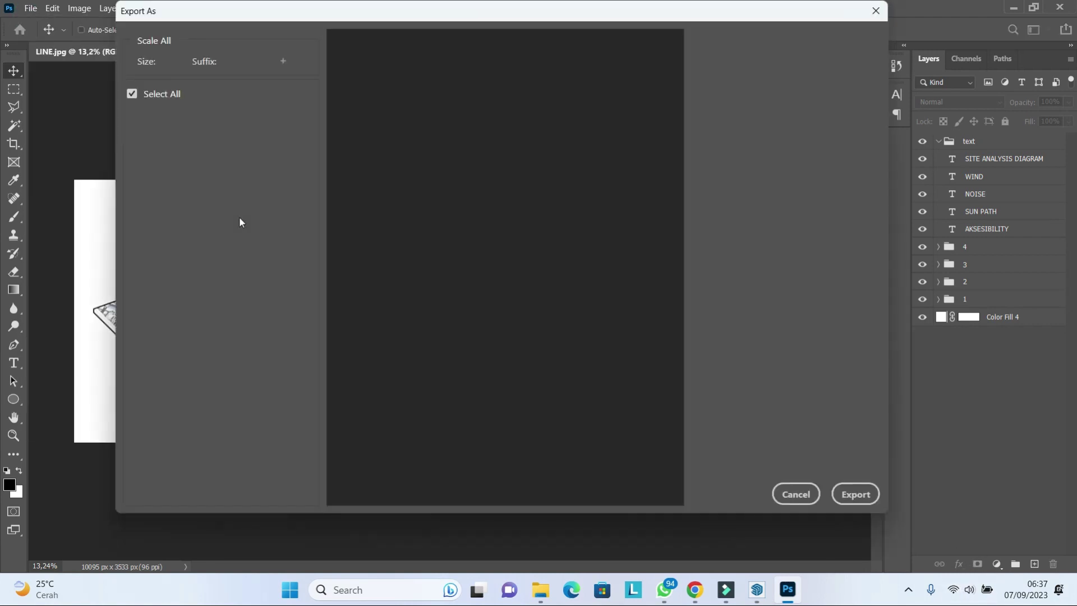